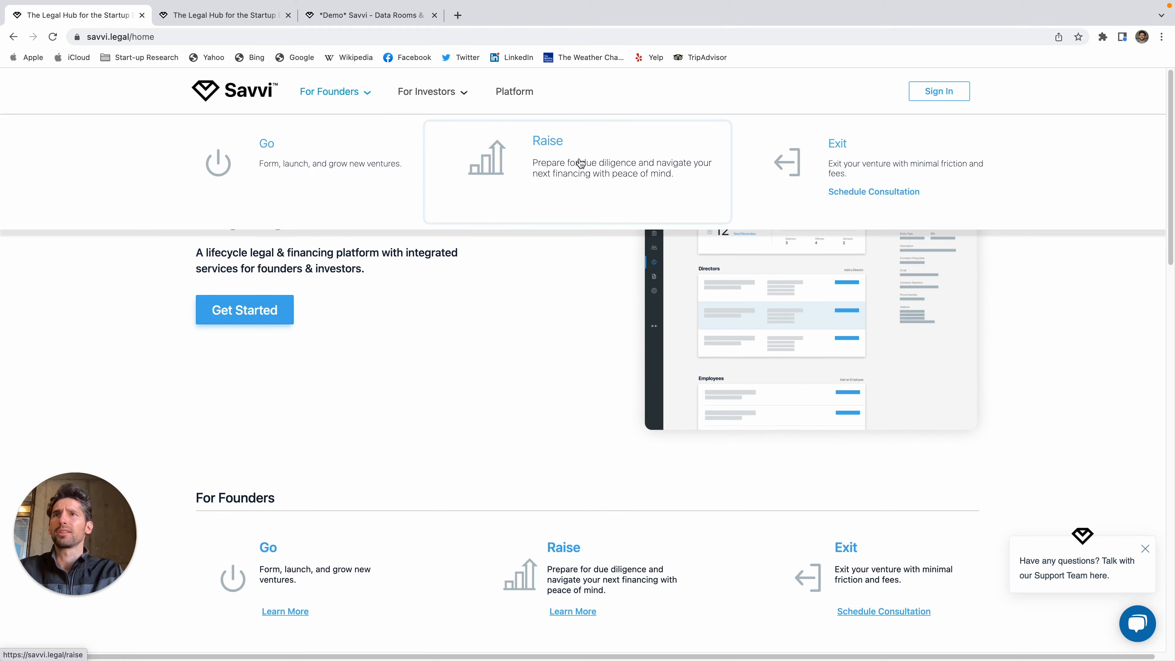
Step: Go to the founders' Raise page and scroll to the financing plan cards
left_click(580, 164)
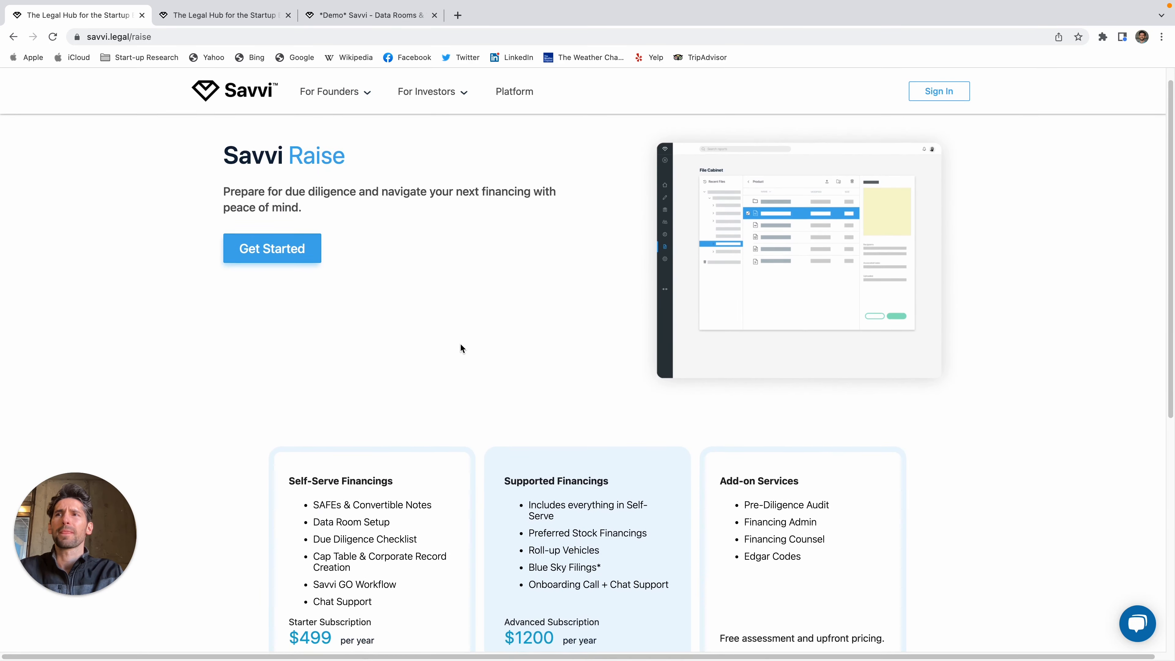
scroll(461, 346, "down", 5)
scroll(460, 351, "up", 1)
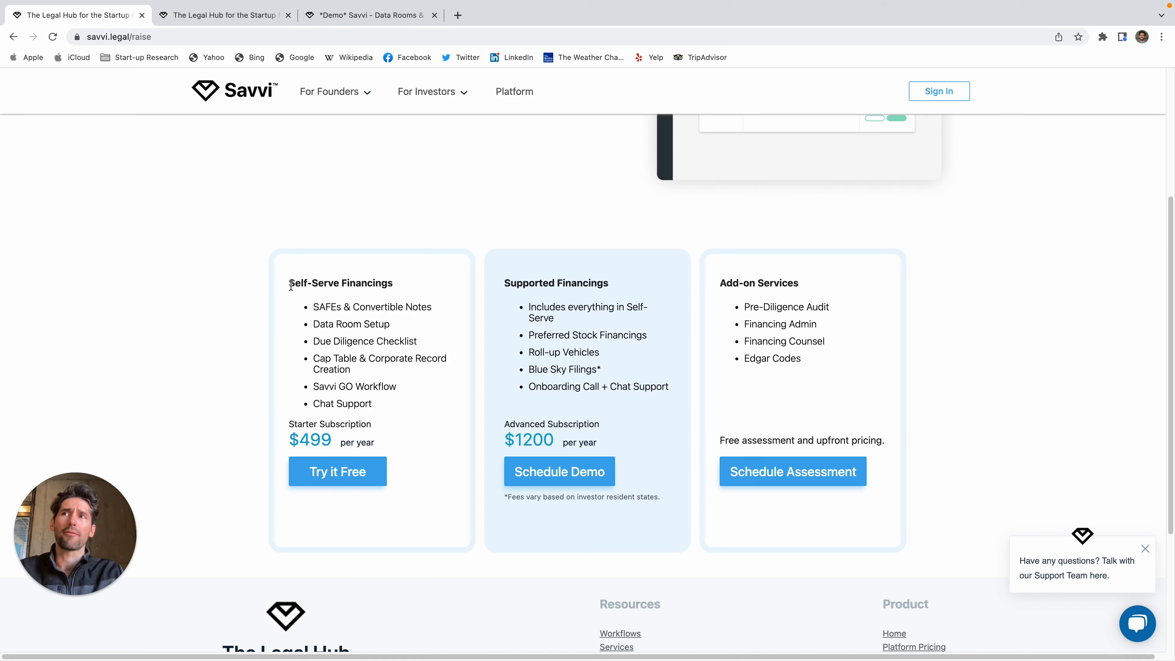
left_click_drag(291, 284, 433, 309)
scroll(432, 309, "down", 1)
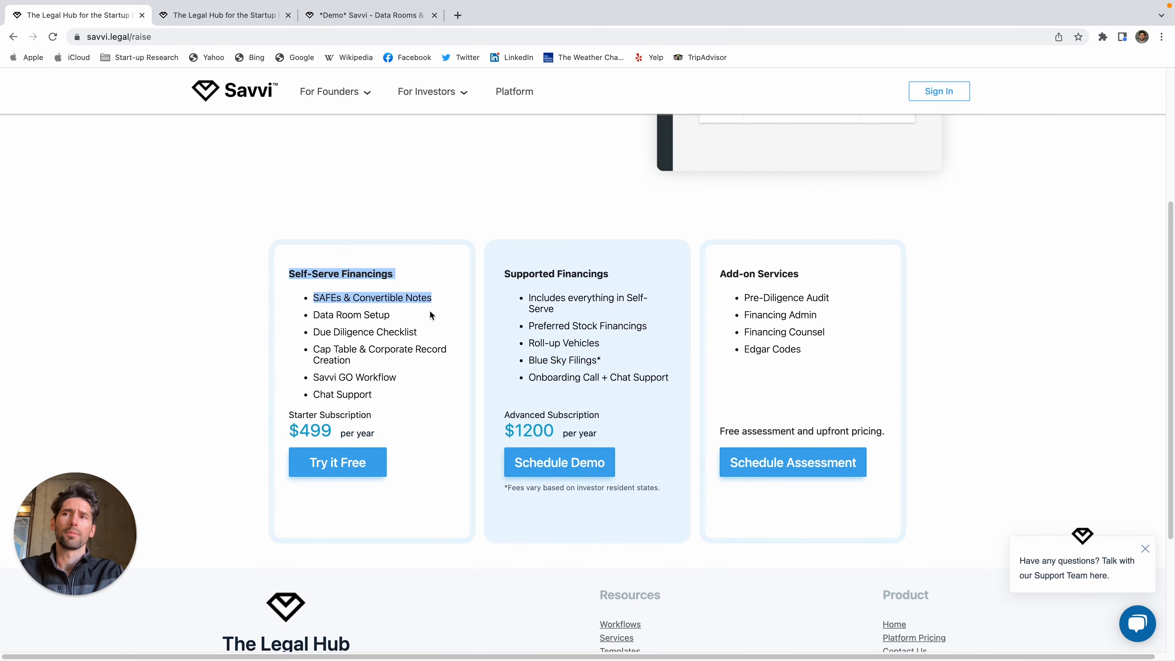
scroll(430, 312, "up", 3)
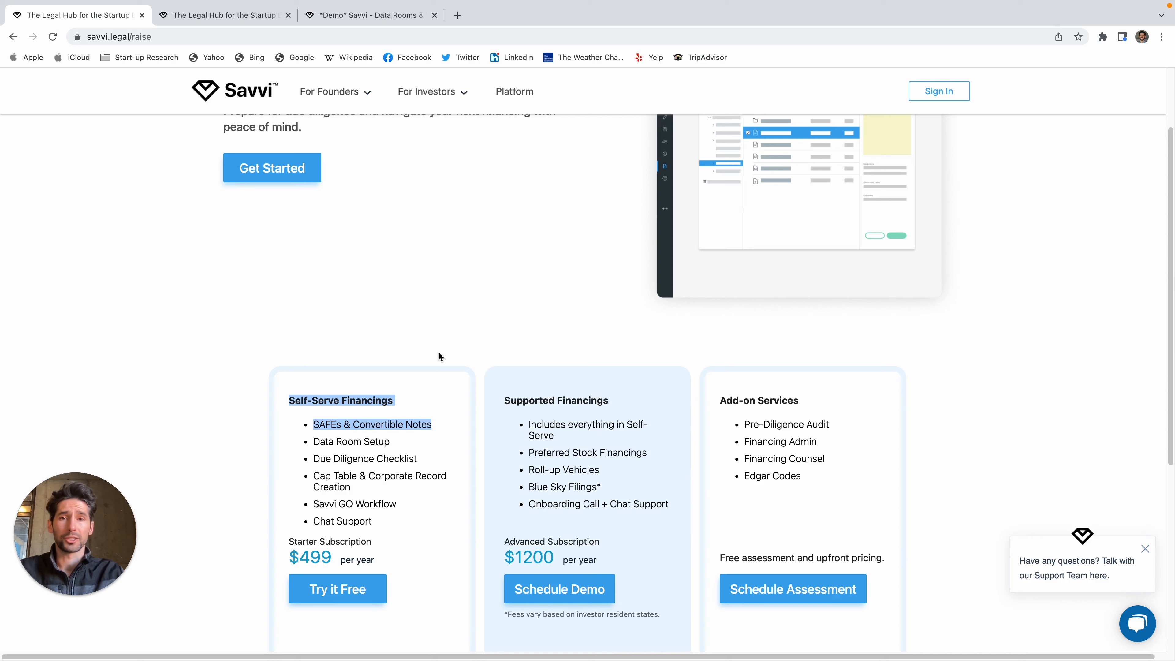
Step: Highlight the Data Room Setup, Due Diligence Checklist and cap table items
left_click_drag(407, 442, 311, 444)
left_click(386, 440)
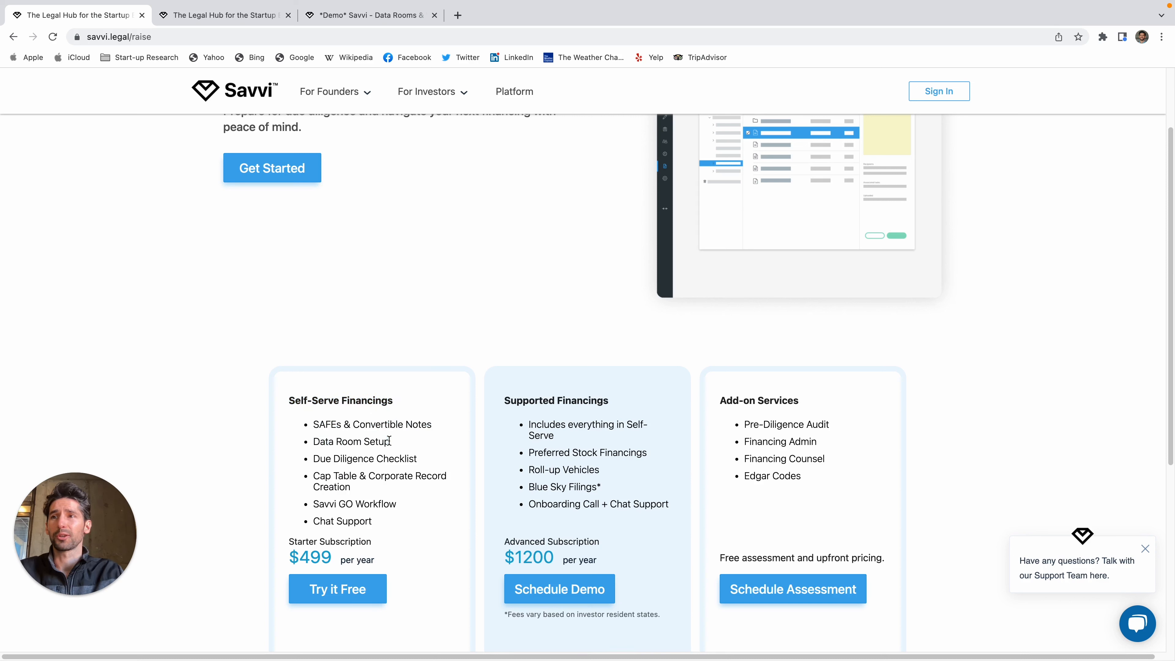
left_click_drag(314, 458, 434, 493)
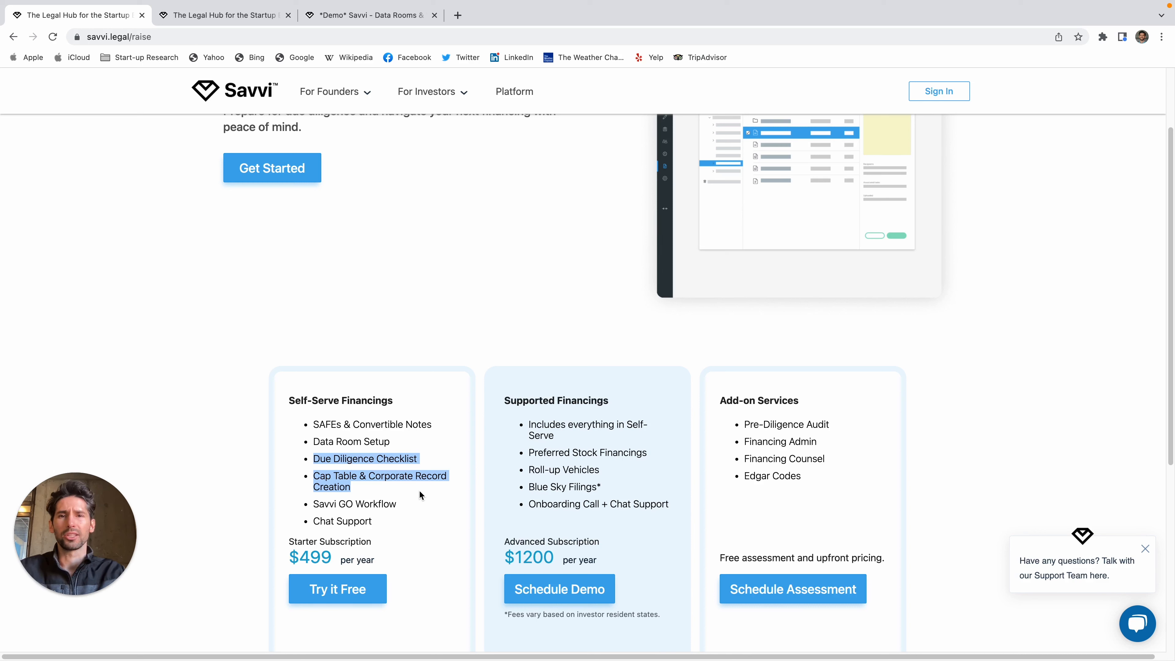
left_click(418, 489)
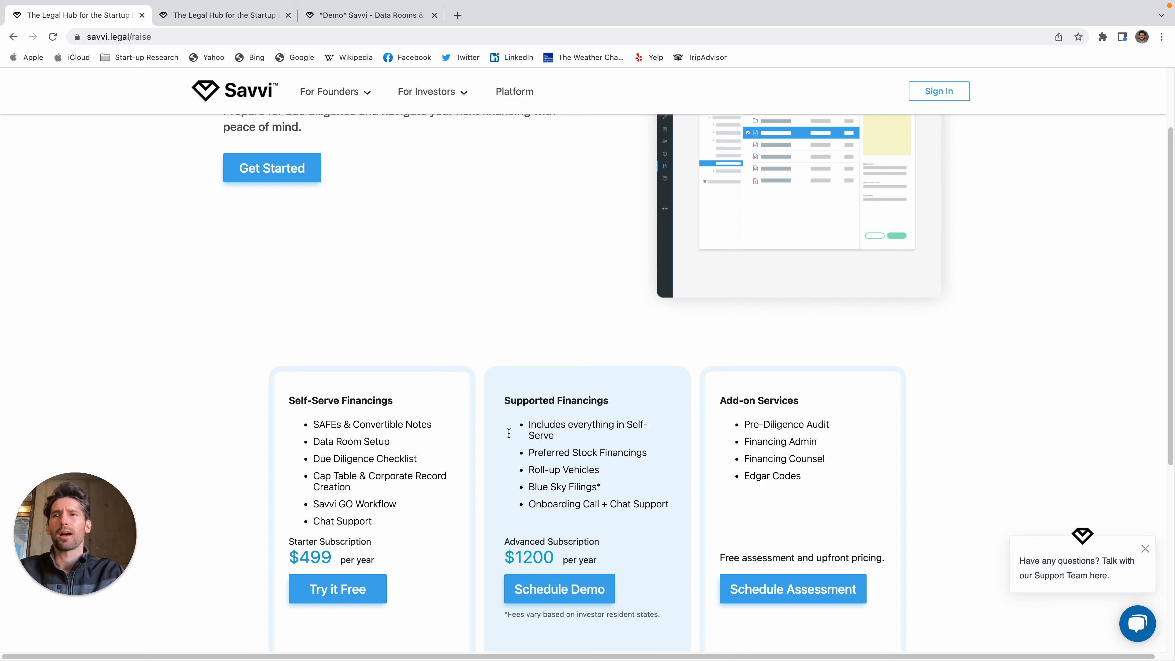
left_click_drag(504, 399, 659, 463)
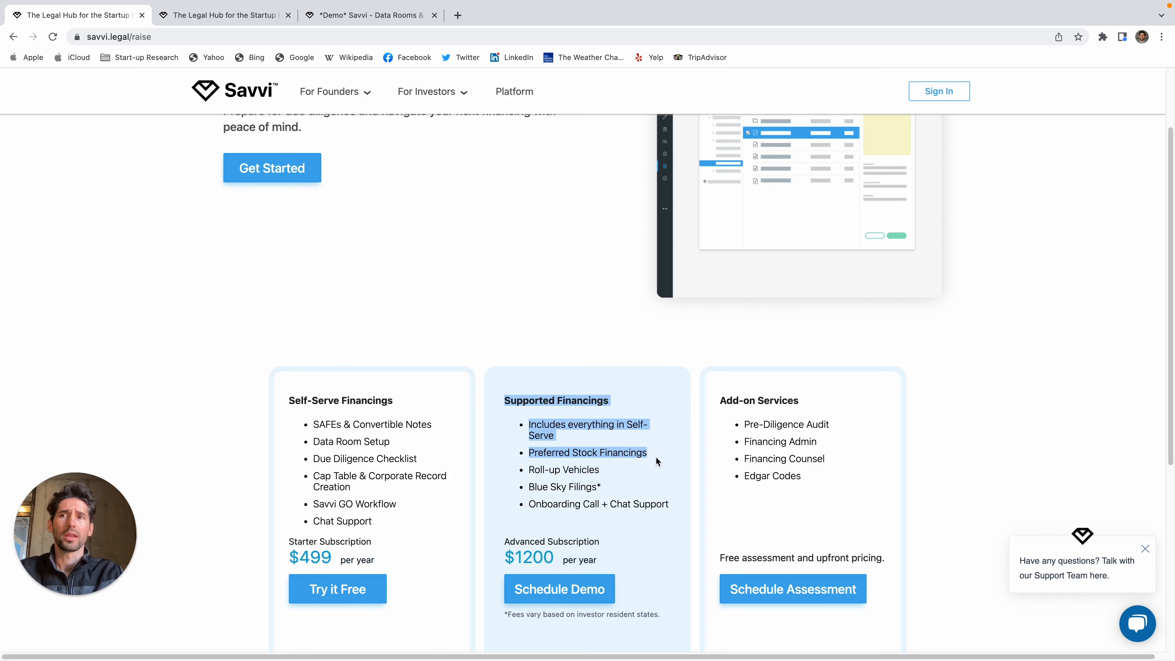
left_click(613, 478)
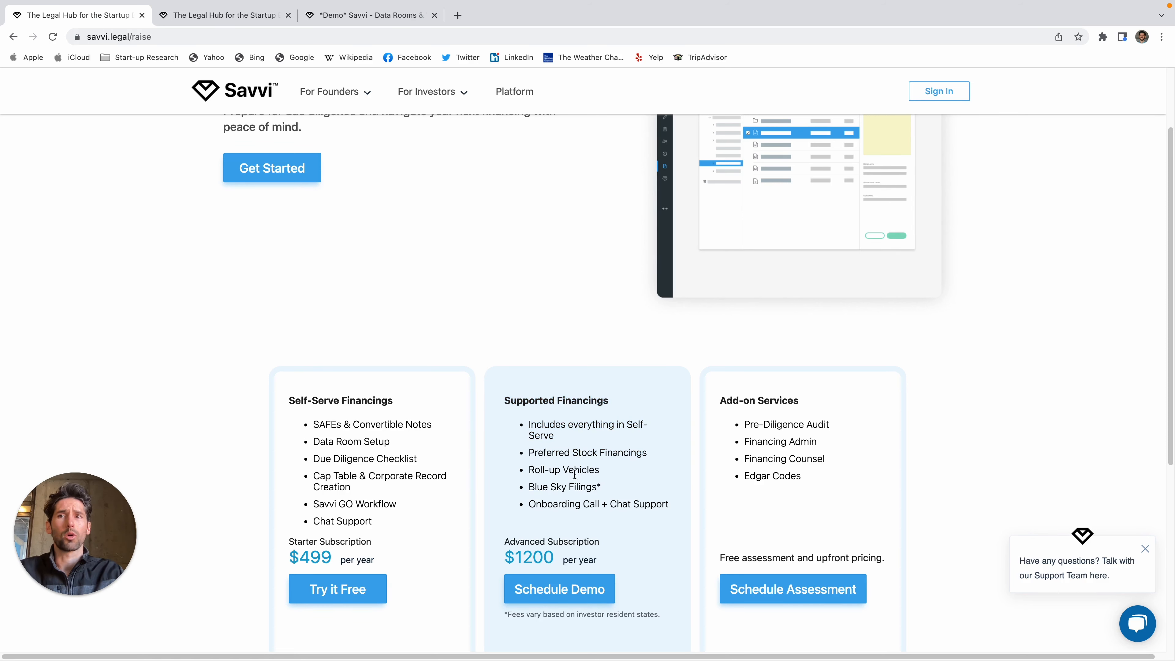
left_click_drag(599, 471, 524, 472)
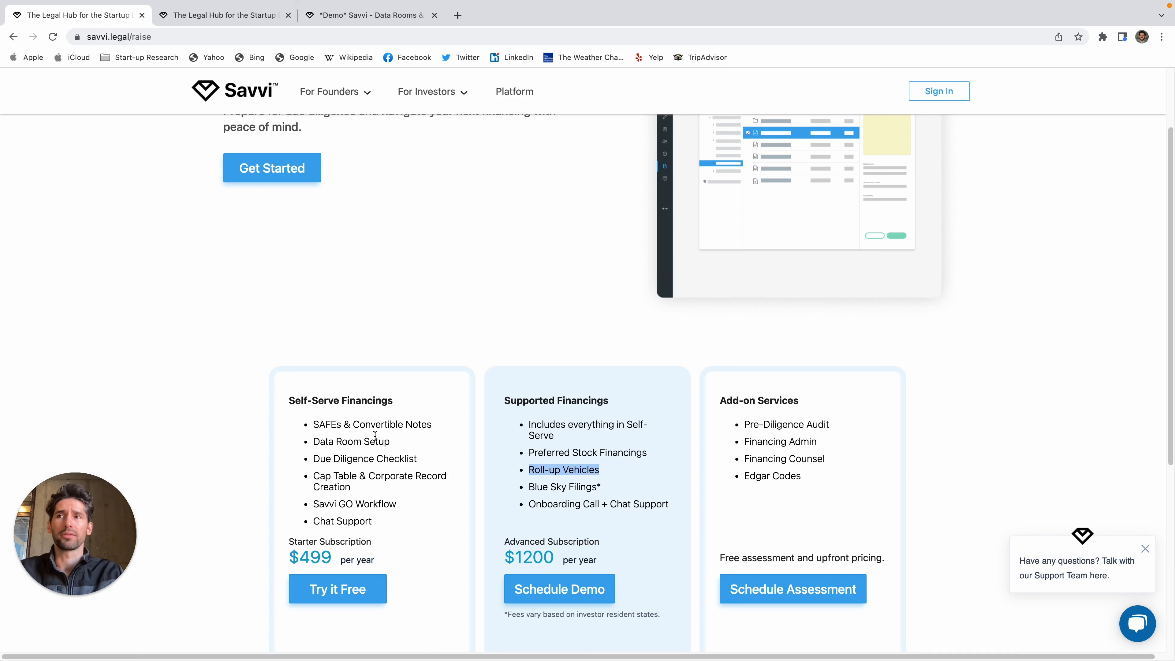
left_click_drag(311, 424, 439, 428)
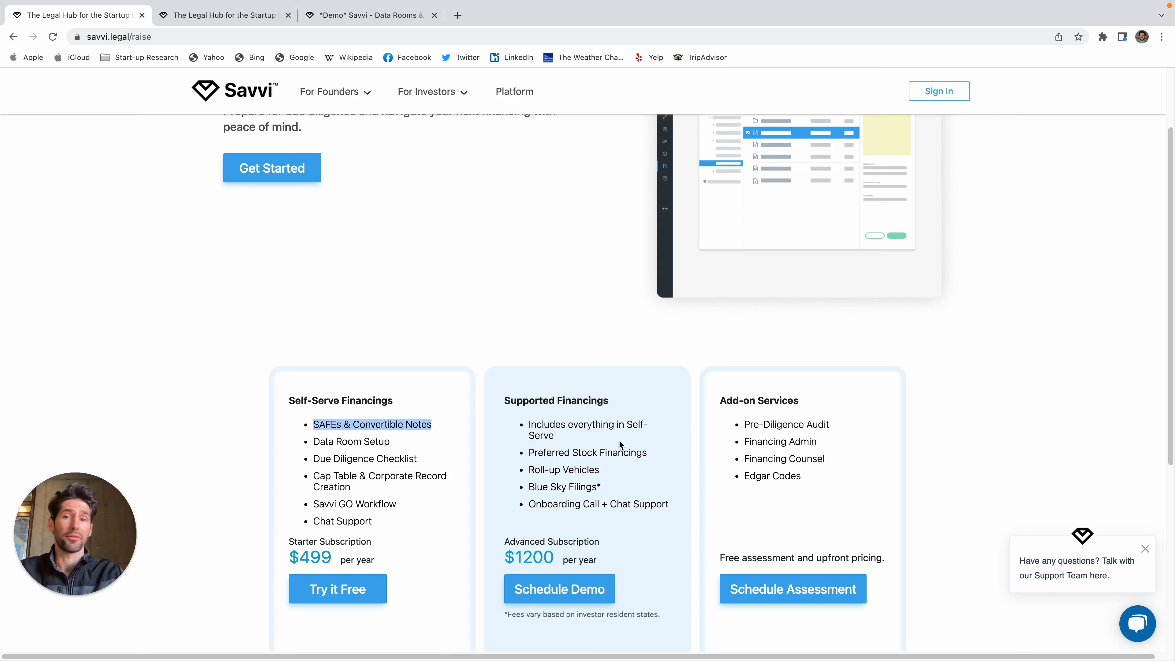
left_click_drag(647, 454, 528, 453)
left_click(583, 467)
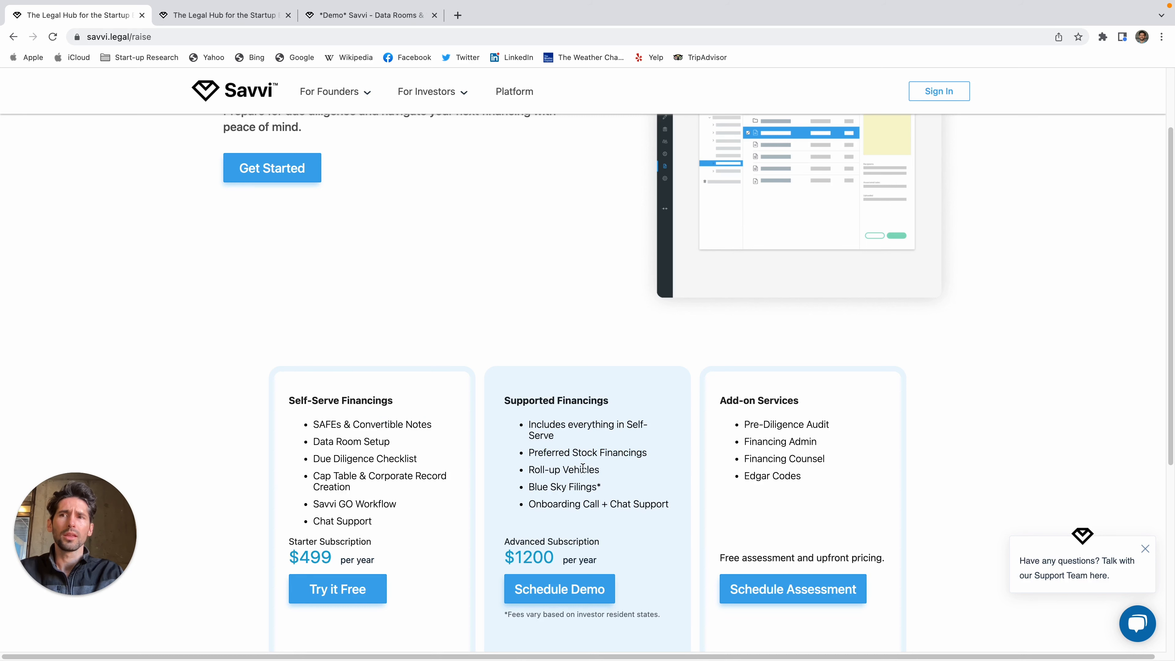
left_click_drag(811, 485, 745, 424)
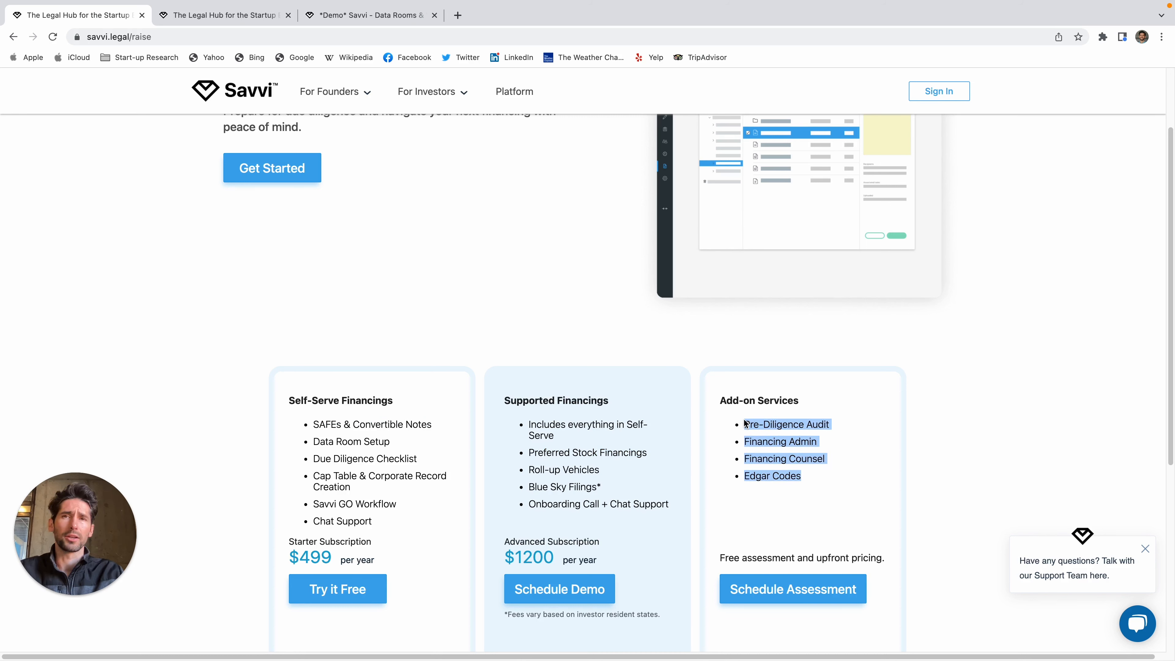
left_click(745, 423)
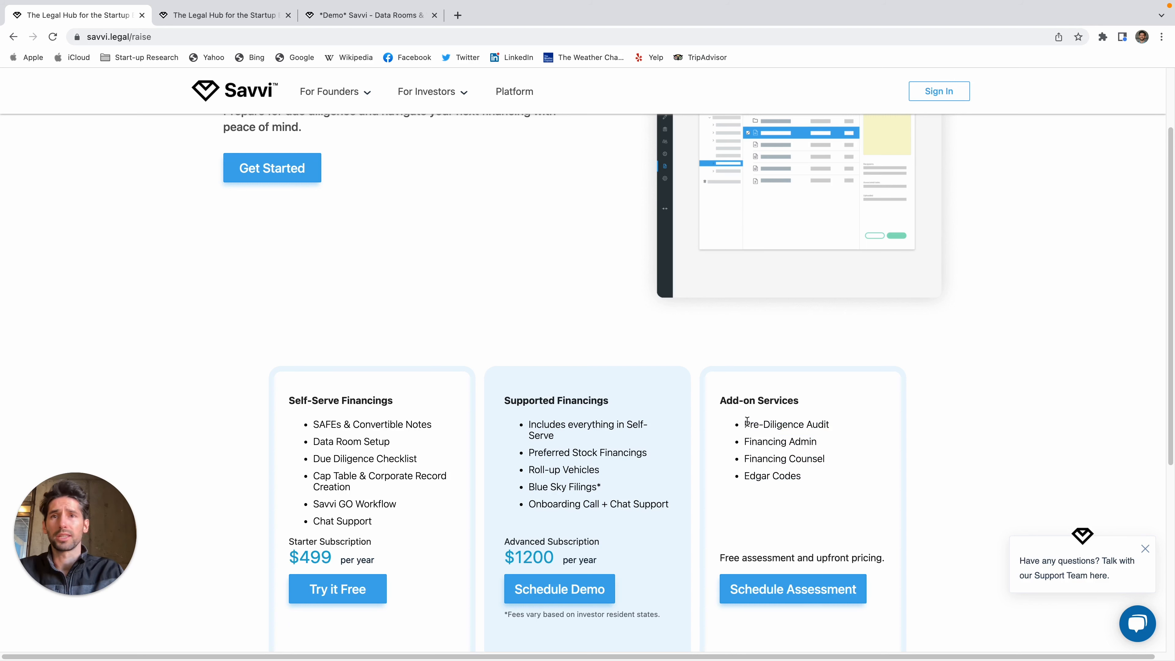
left_click_drag(850, 430, 741, 426)
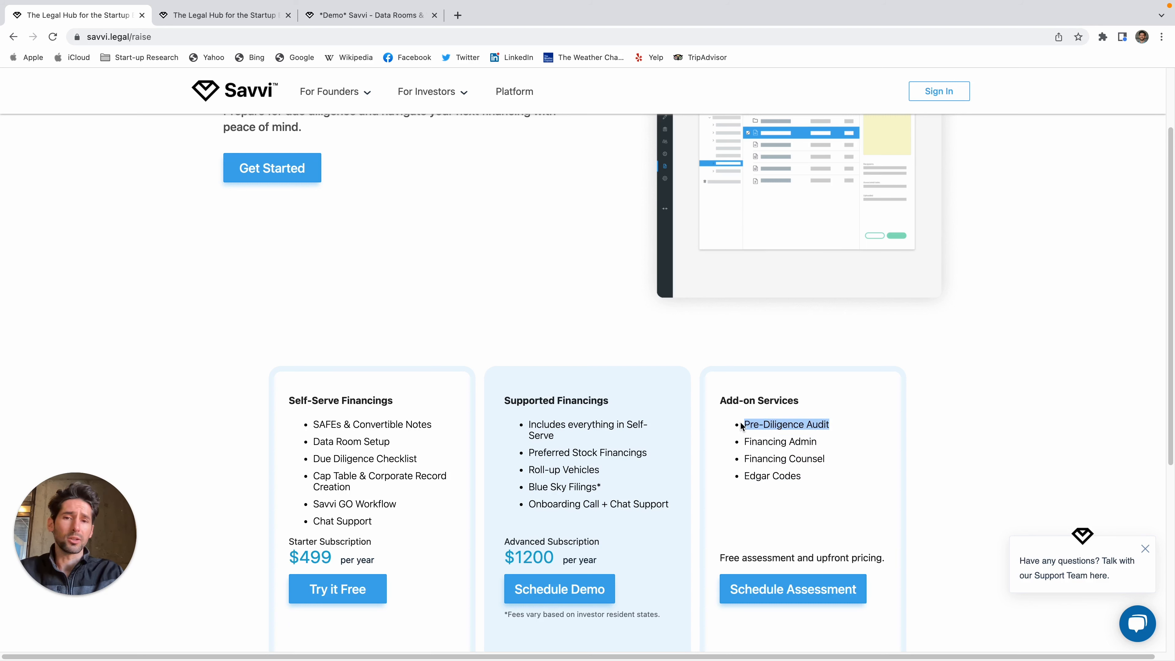
left_click_drag(816, 447, 744, 447)
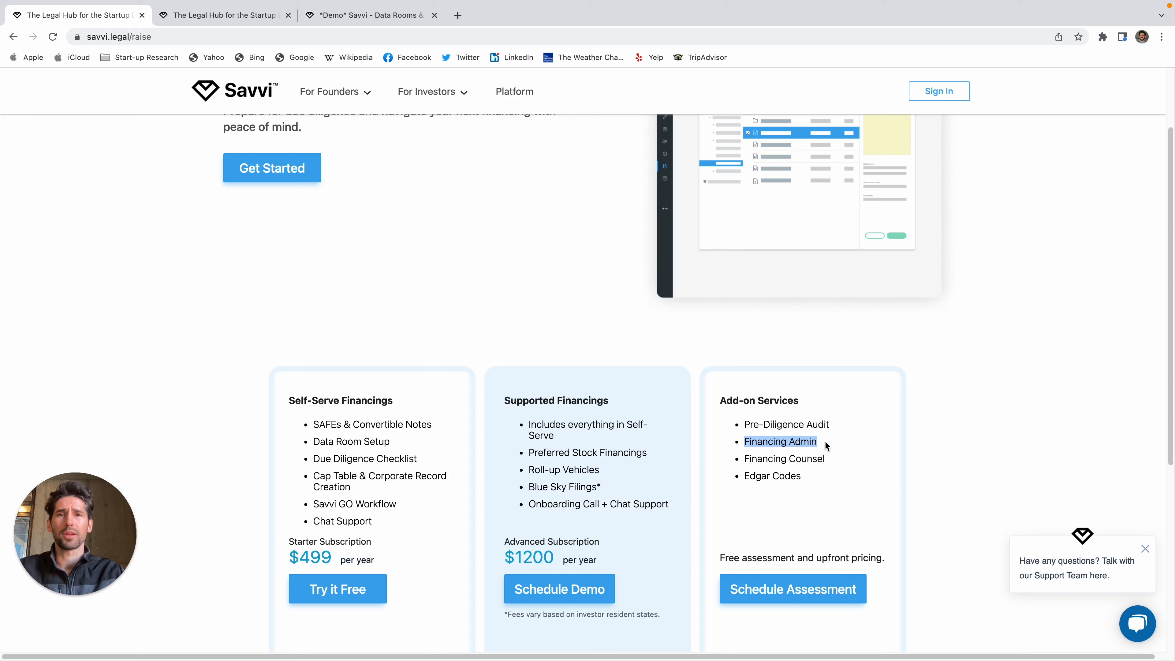
left_click_drag(833, 458, 738, 462)
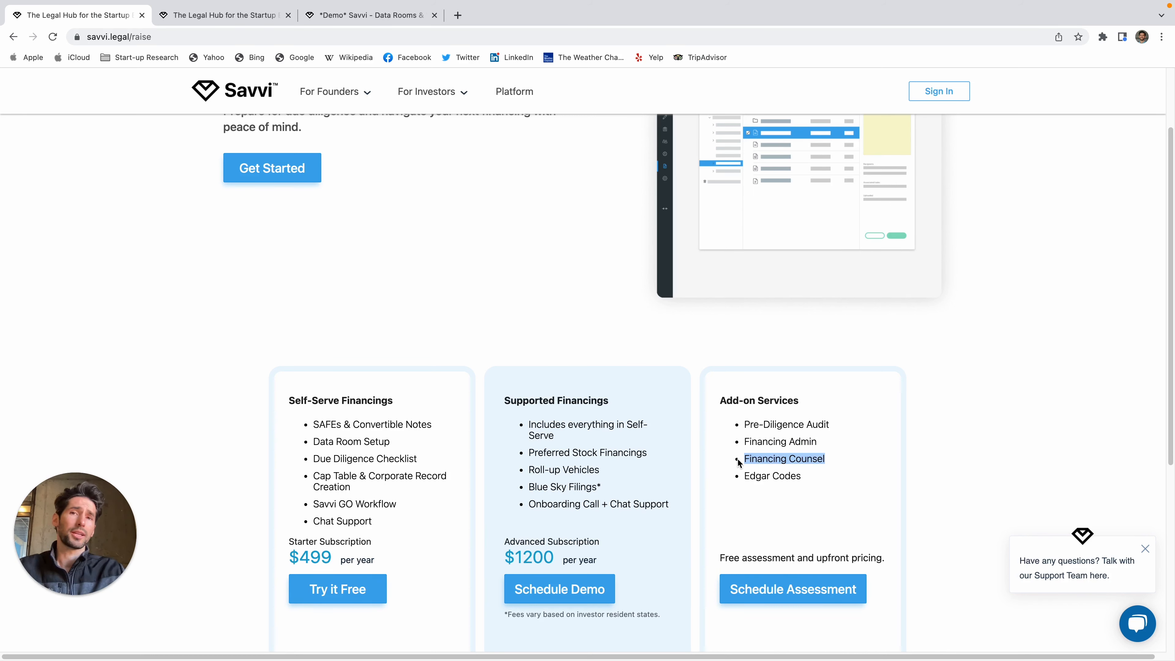
Step: Highlight the Self-Serve, Supported and Add-on Services headings and their lists in turn
left_click(833, 468)
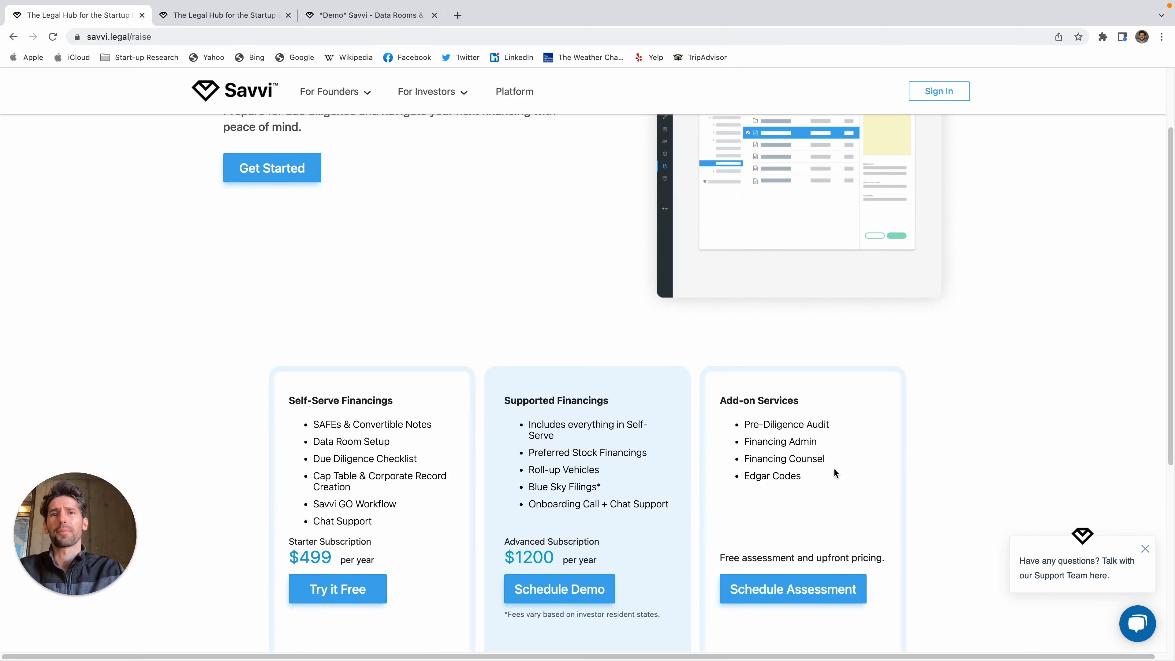
scroll(668, 467, "down", 1)
scroll(666, 468, "down", 1)
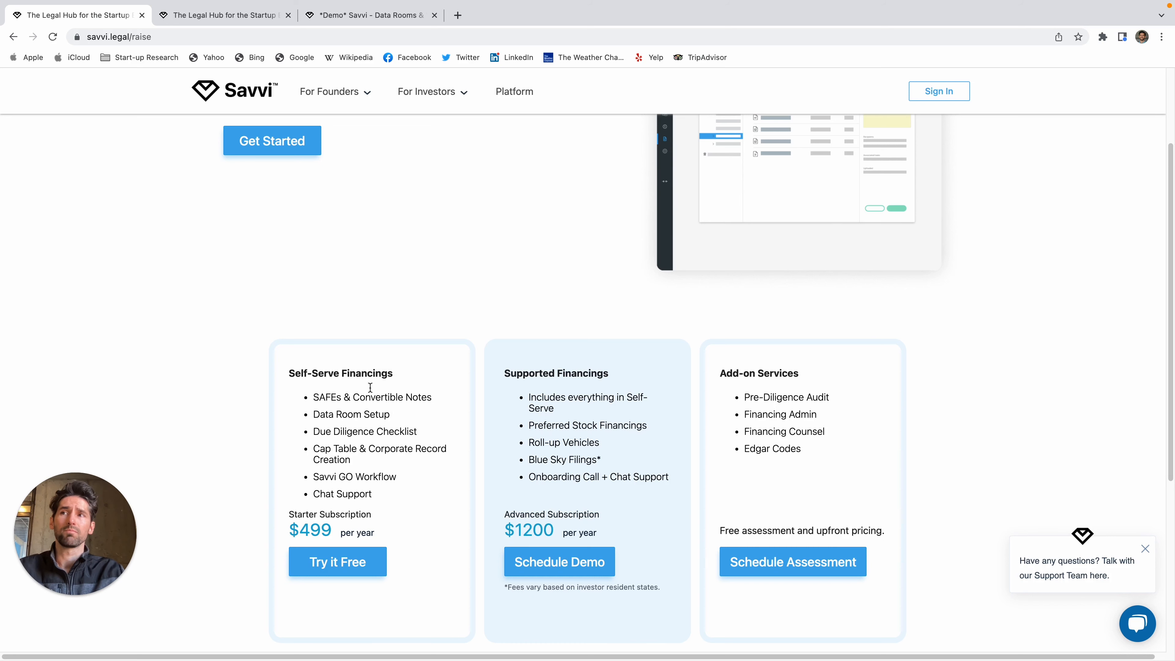
left_click_drag(393, 373, 289, 370)
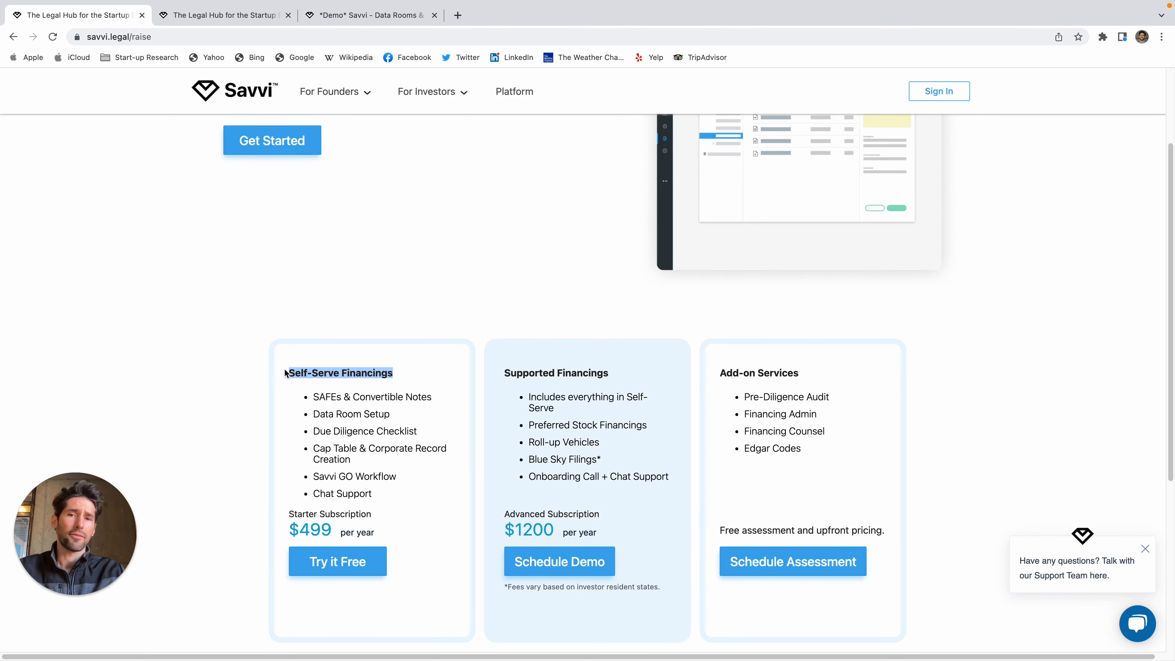
left_click(400, 404)
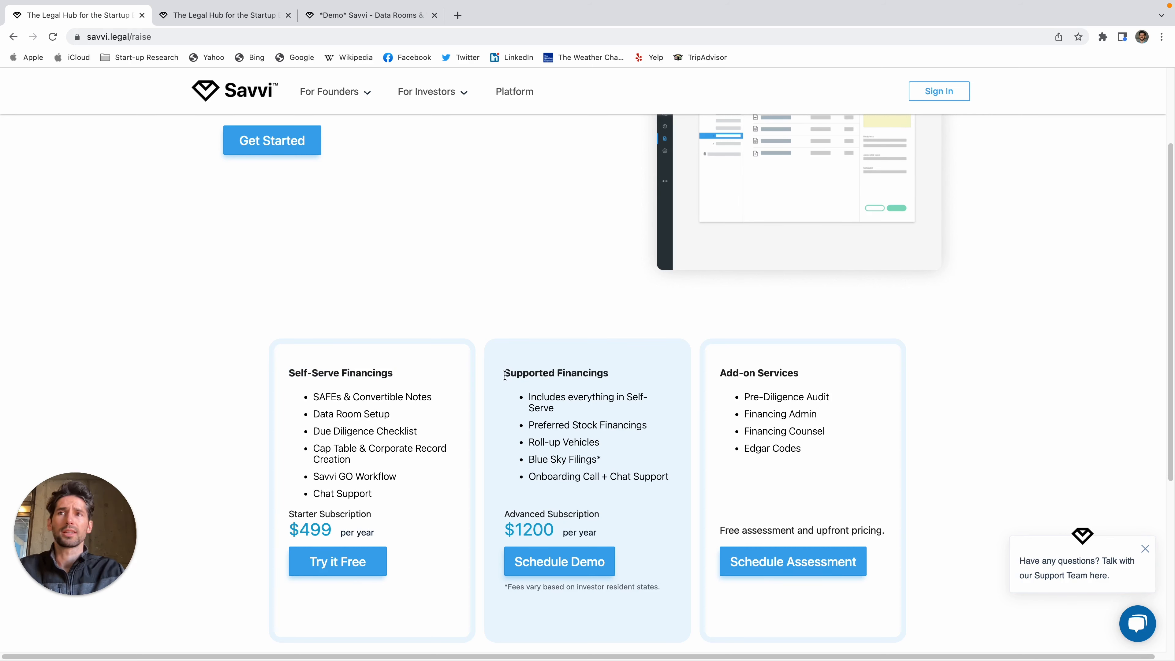
left_click_drag(504, 372, 667, 481)
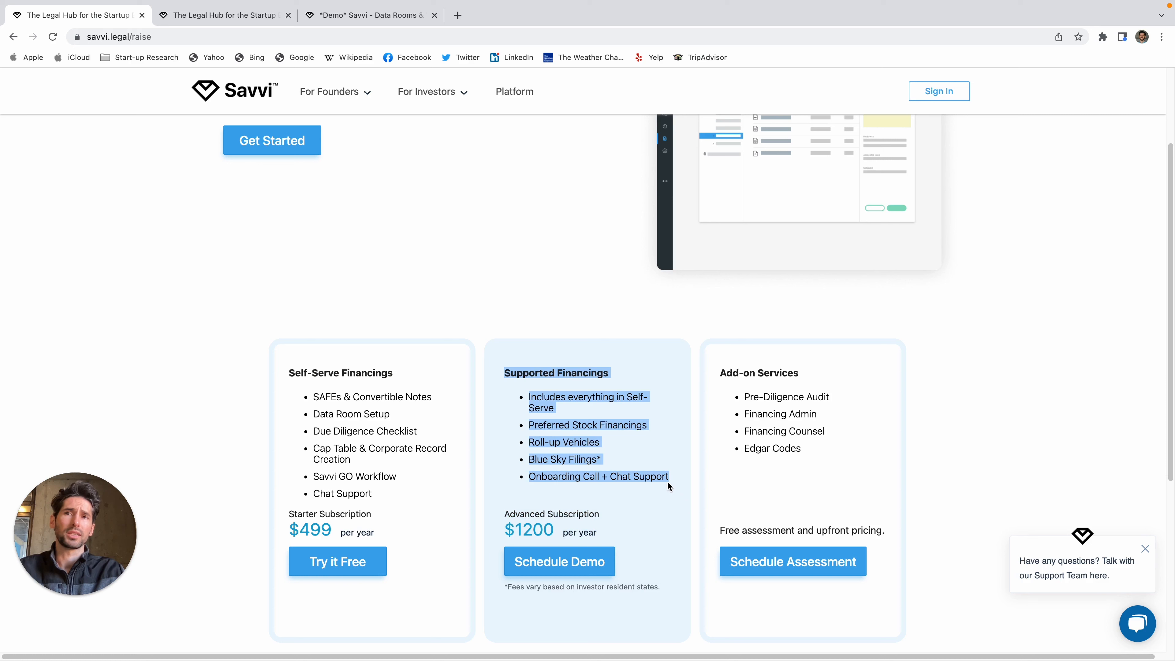
left_click(832, 453)
left_click_drag(831, 450, 721, 370)
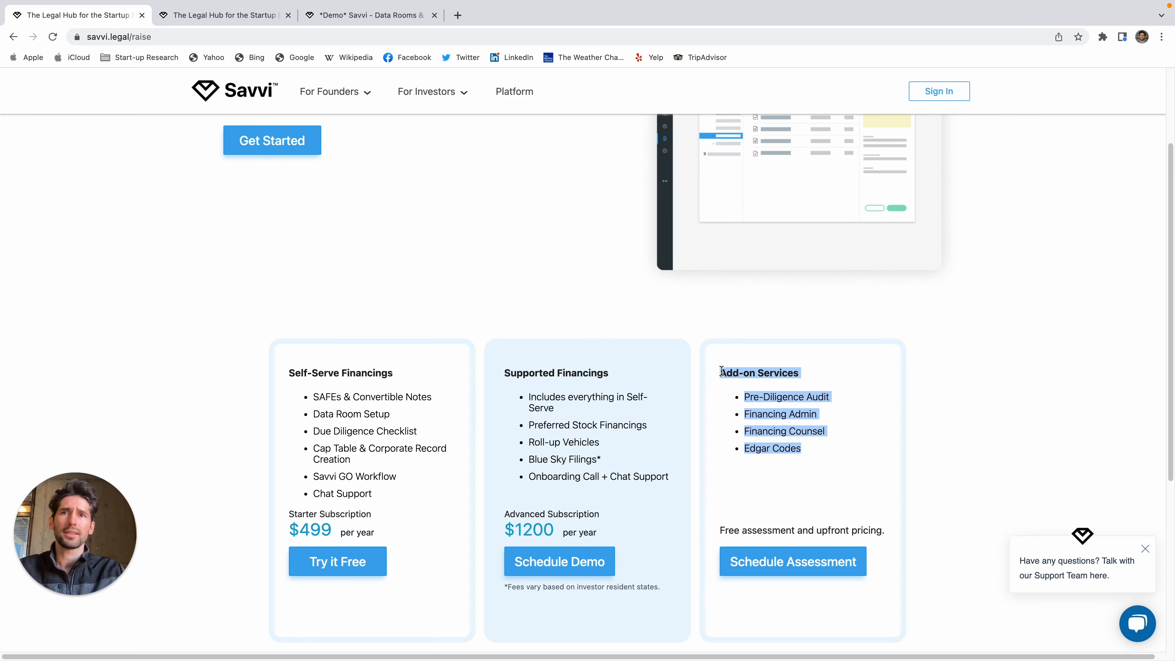
left_click(816, 411)
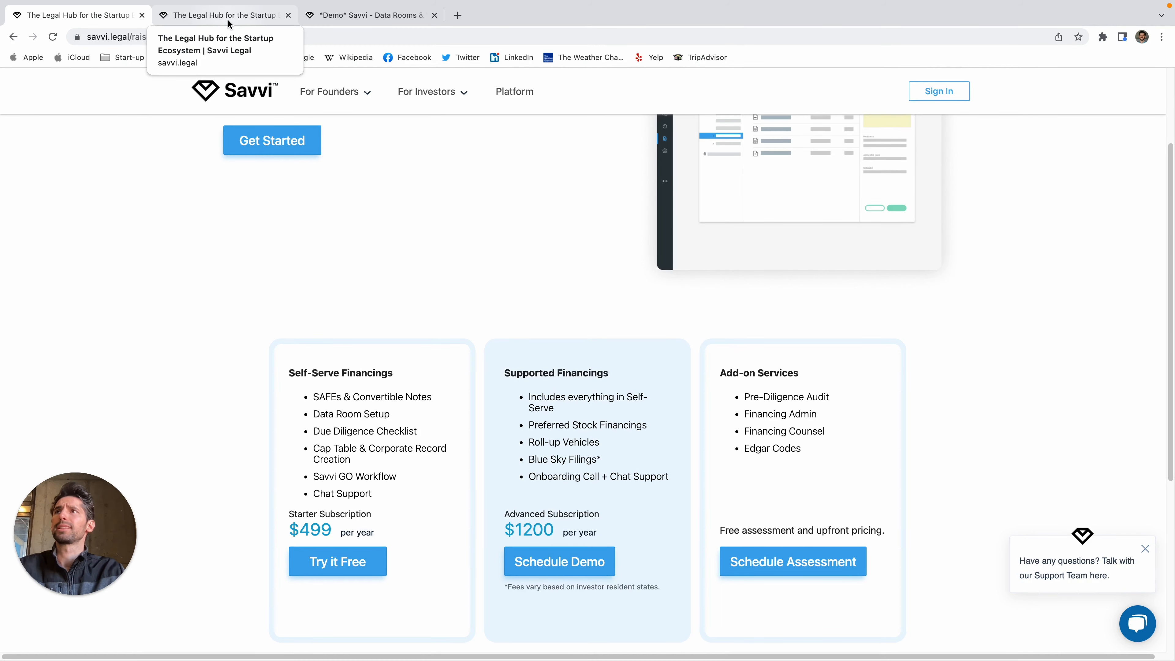
Step: Point out SAFEs & Convertible Notes and Data Room Setup, then show Platform Pricing
left_click_drag(312, 397, 422, 424)
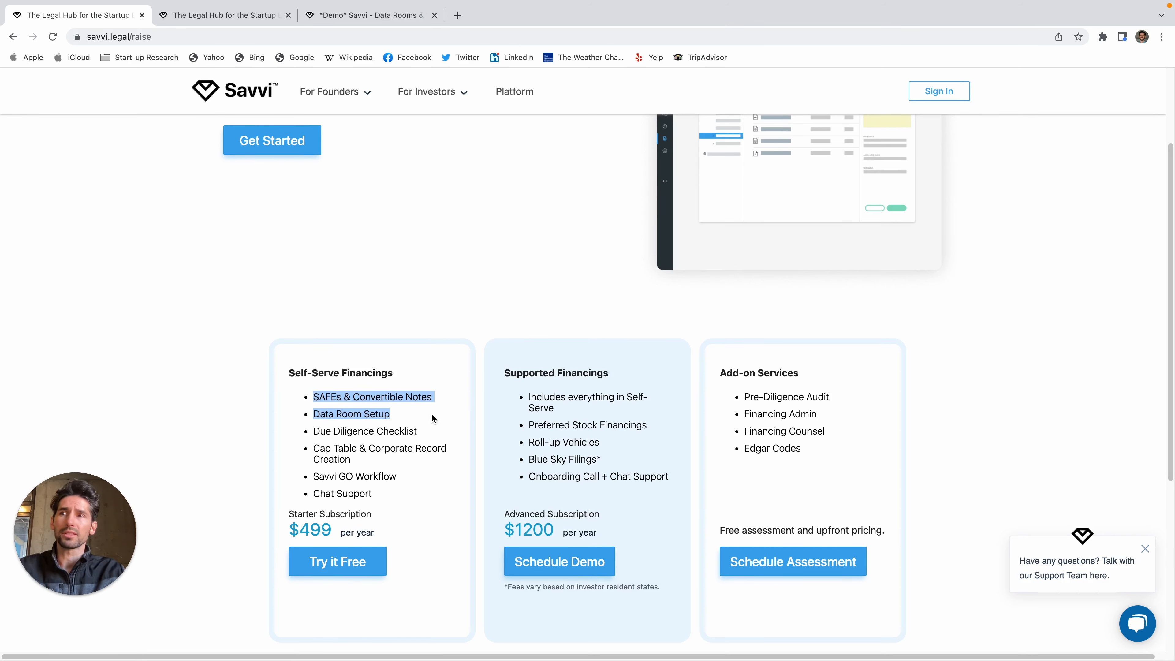
left_click_drag(434, 418, 308, 416)
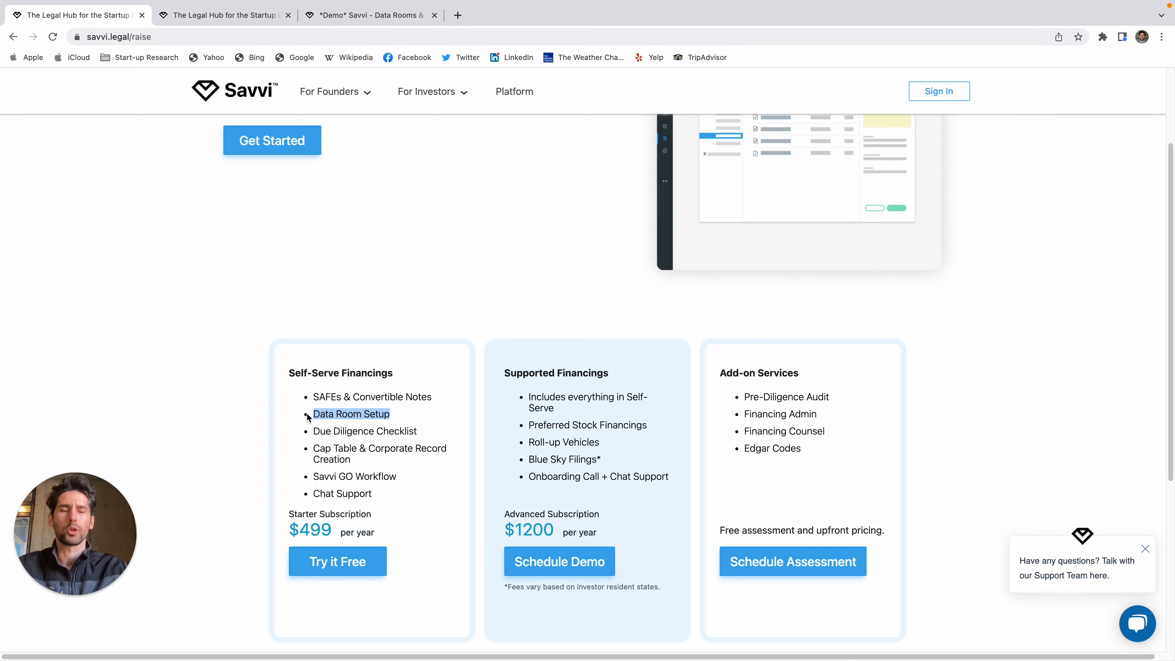
left_click_drag(308, 416, 397, 421)
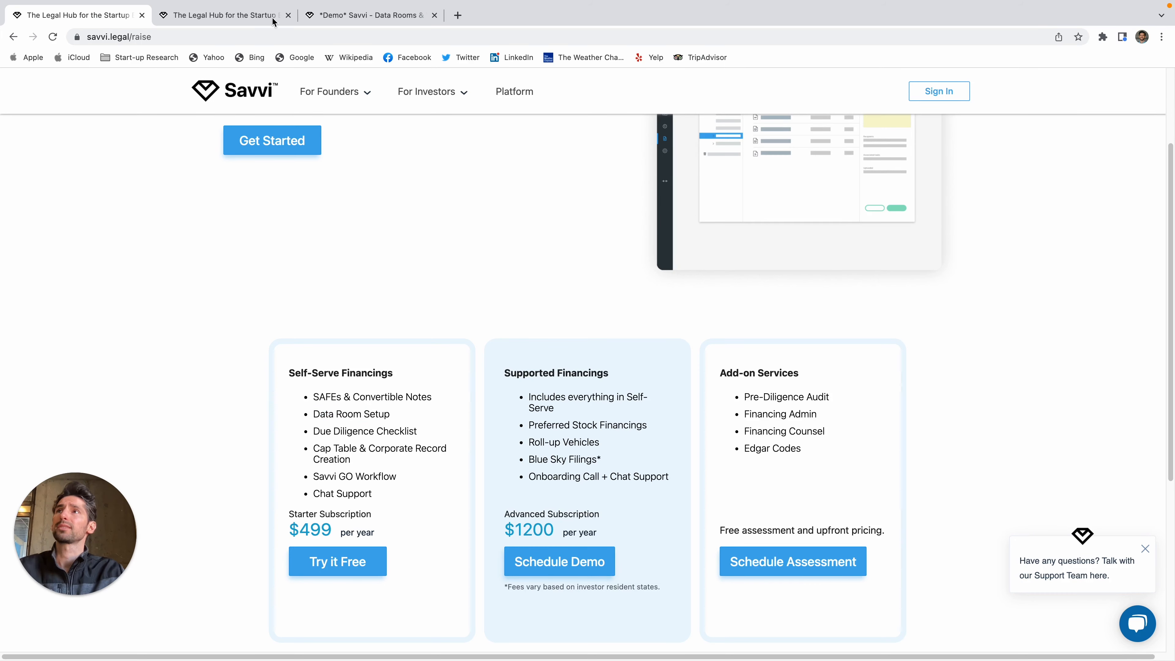
left_click(236, 18)
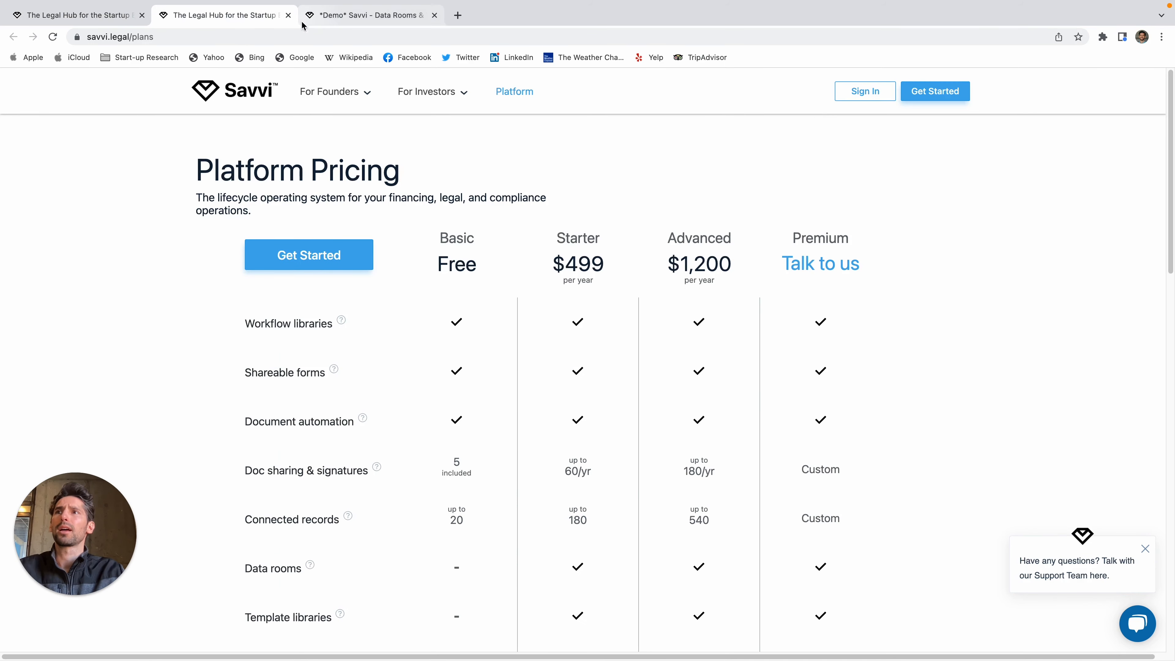
scroll(353, 287, "down", 5)
scroll(355, 293, "up", 5)
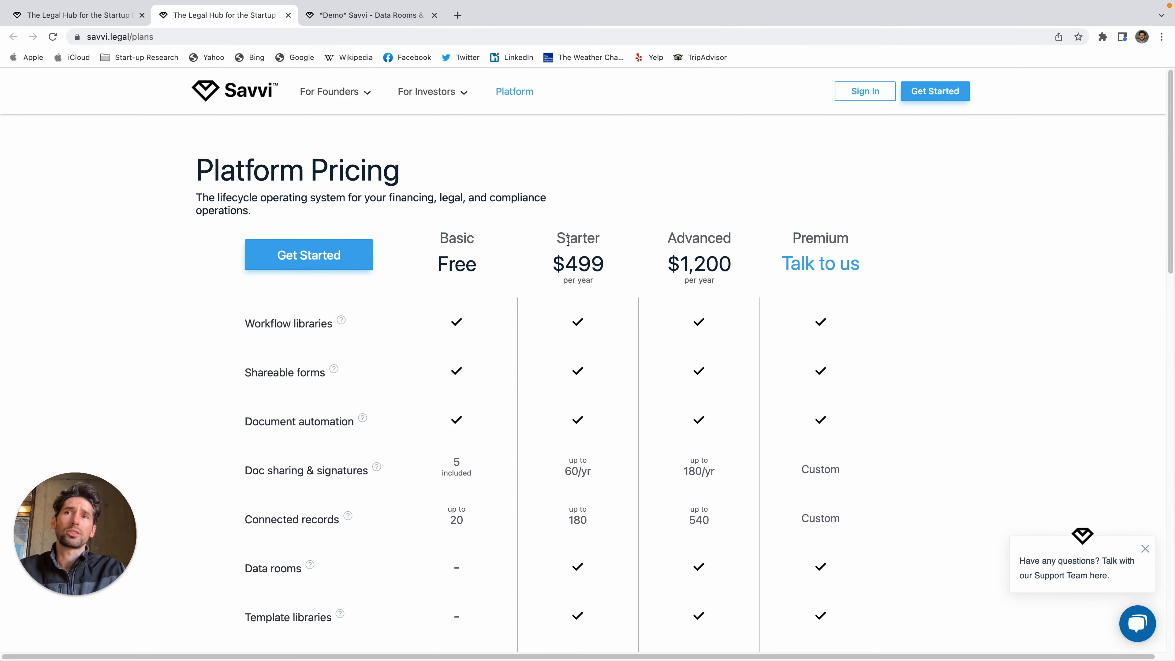
left_click_drag(568, 241, 599, 272)
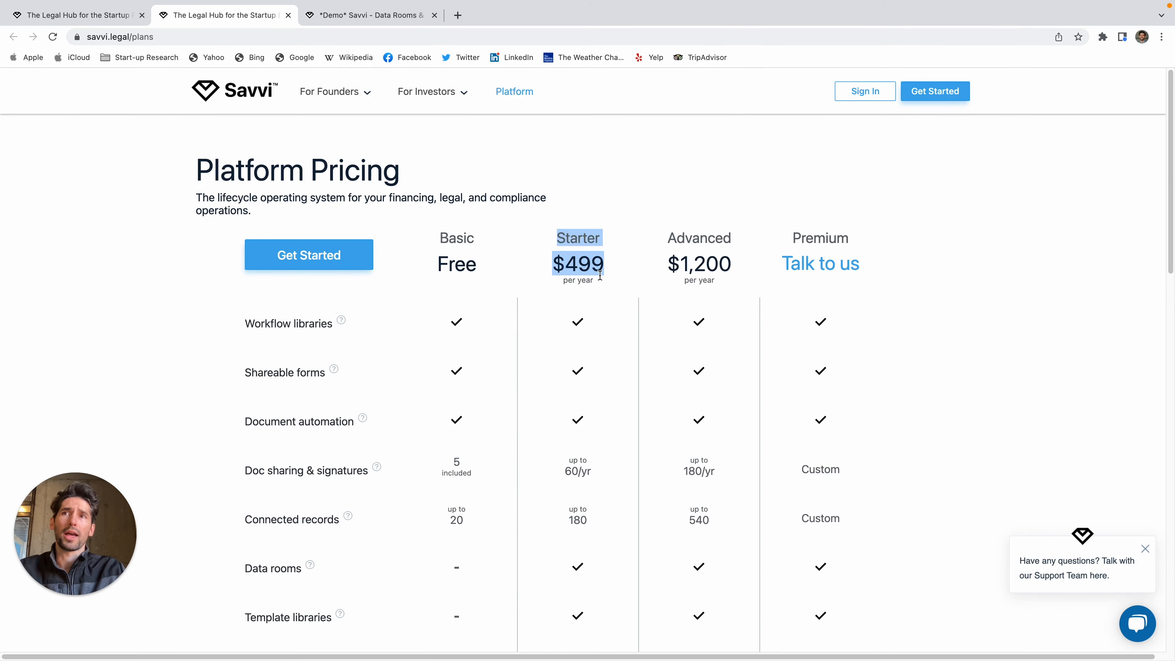
left_click(112, 16)
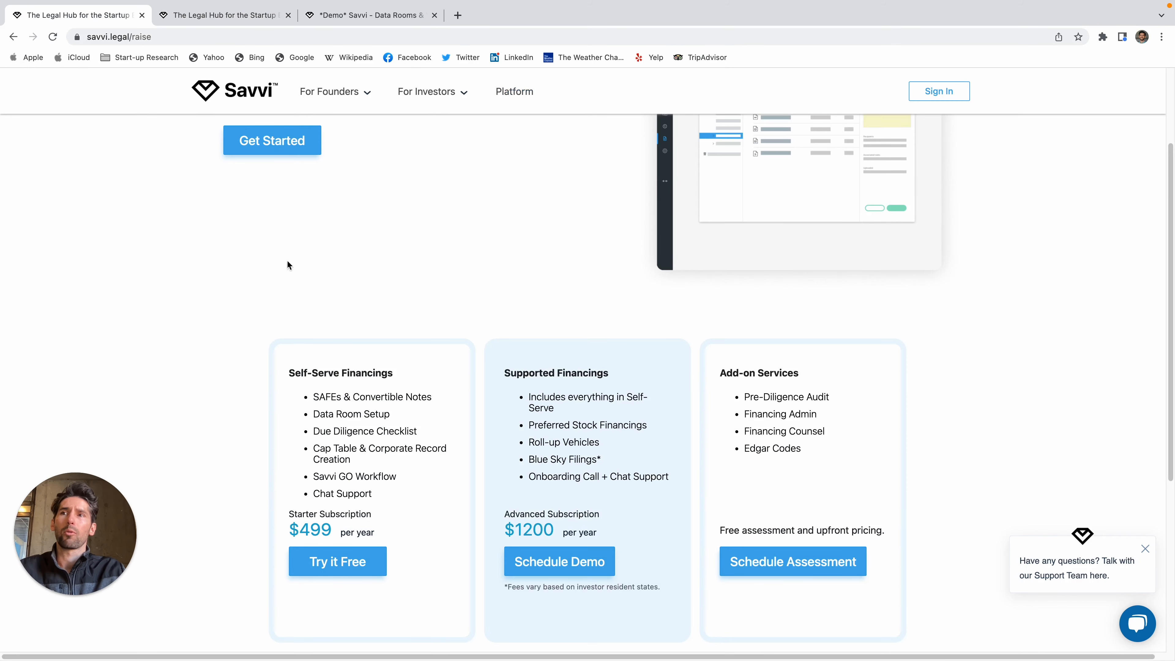
left_click_drag(312, 396, 396, 416)
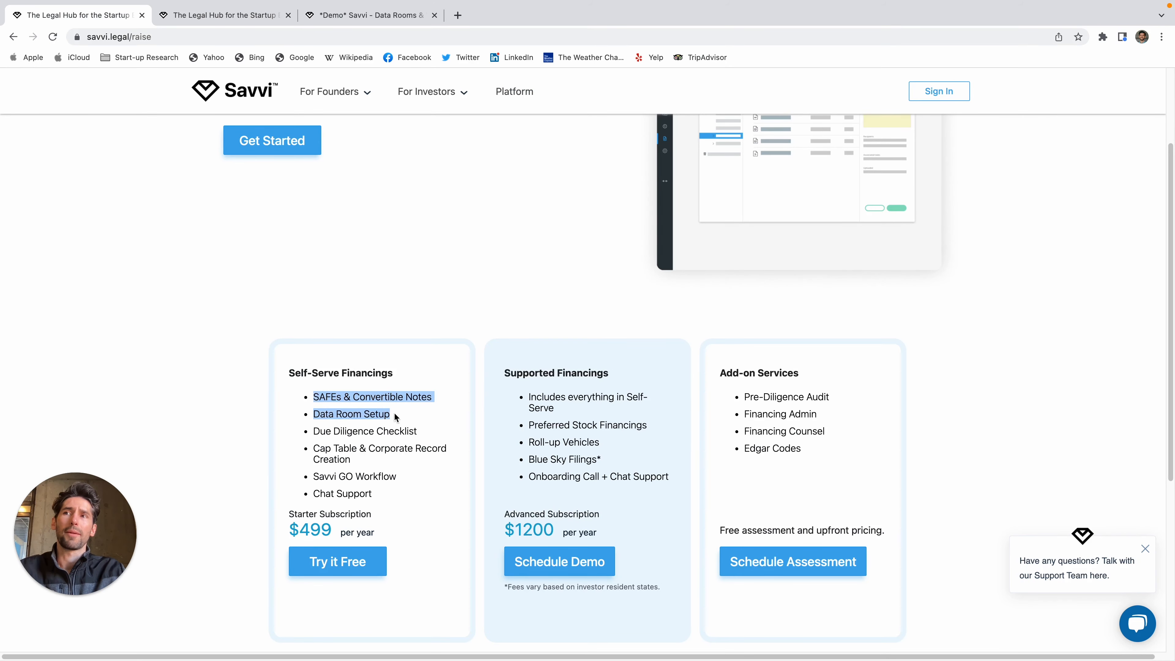
left_click(416, 422)
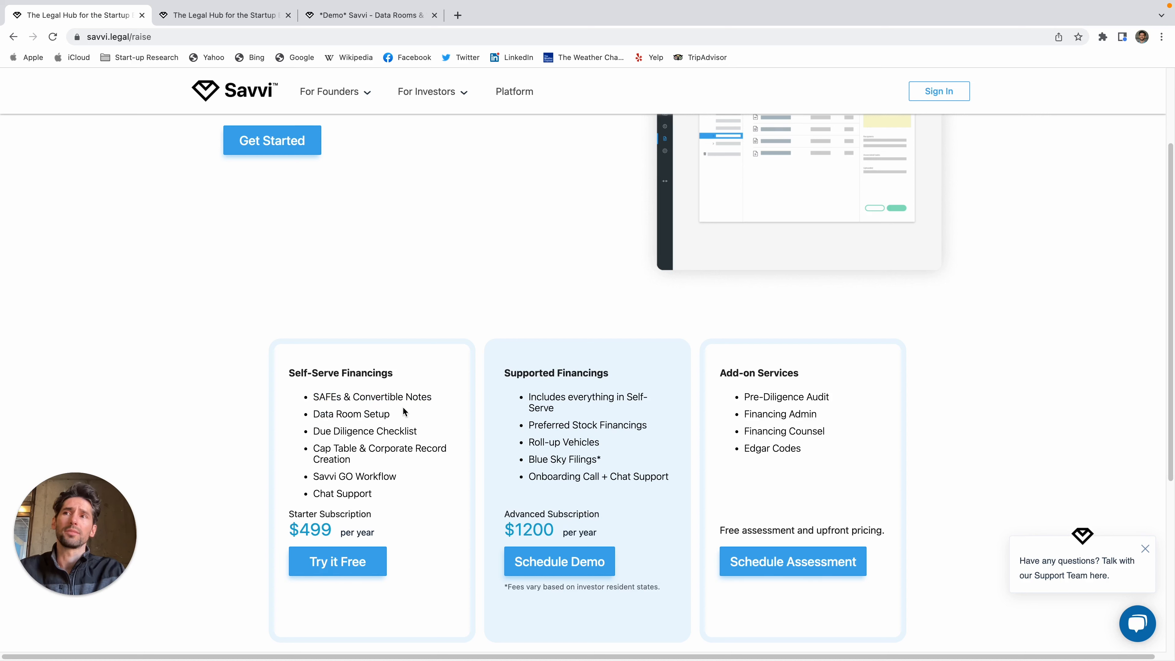
left_click_drag(414, 418, 295, 394)
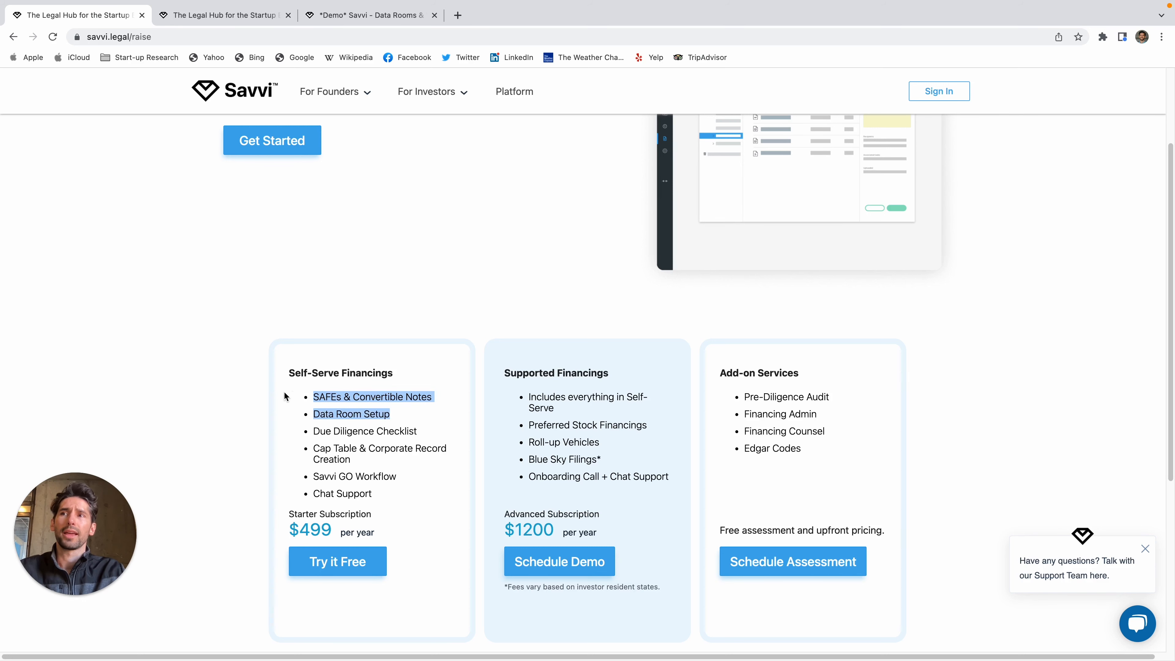
left_click(240, 18)
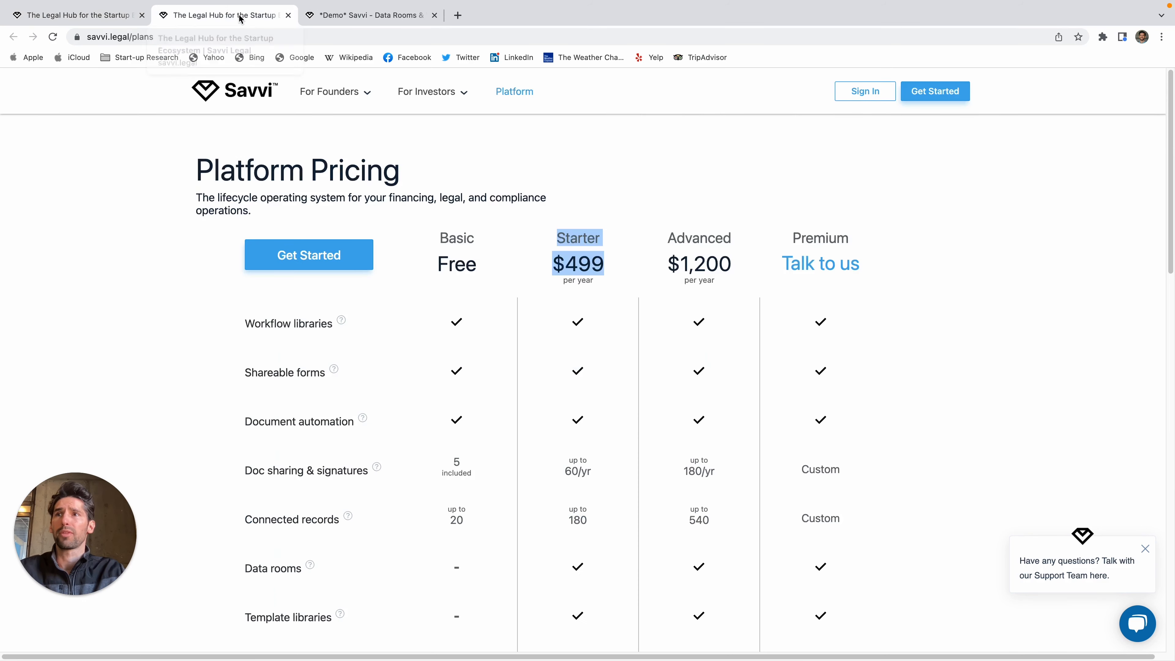
left_click(370, 18)
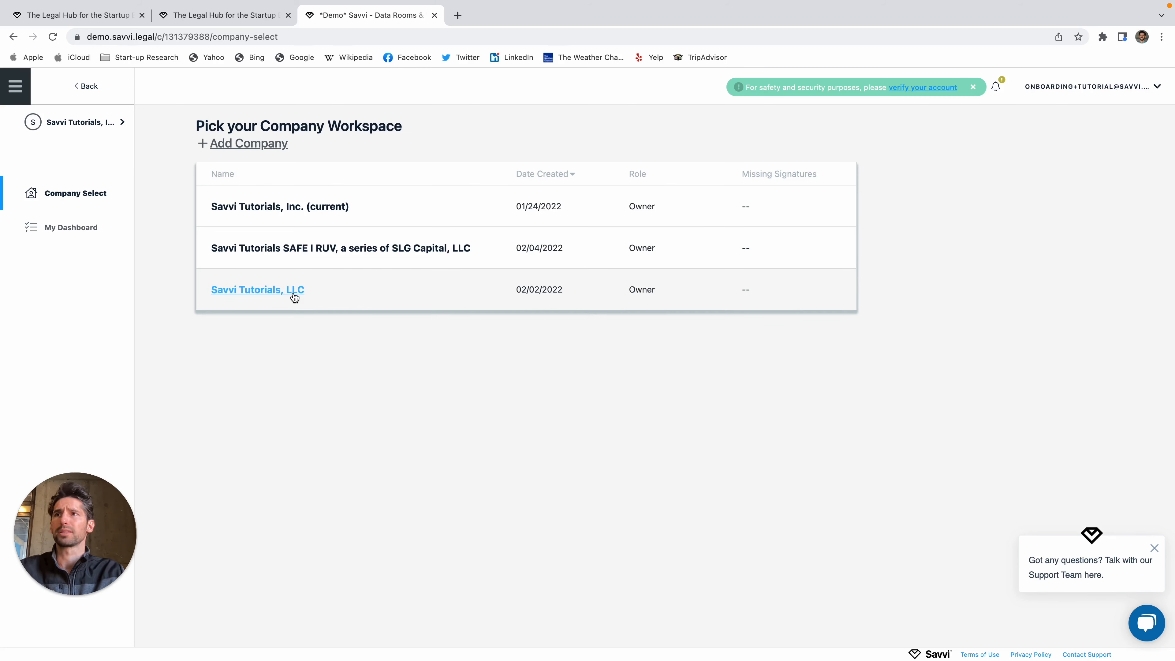
Step: Enter the Savvi Tutorials, Inc. workspace, show all 8 open tasks, and list the workflows
left_click(310, 207)
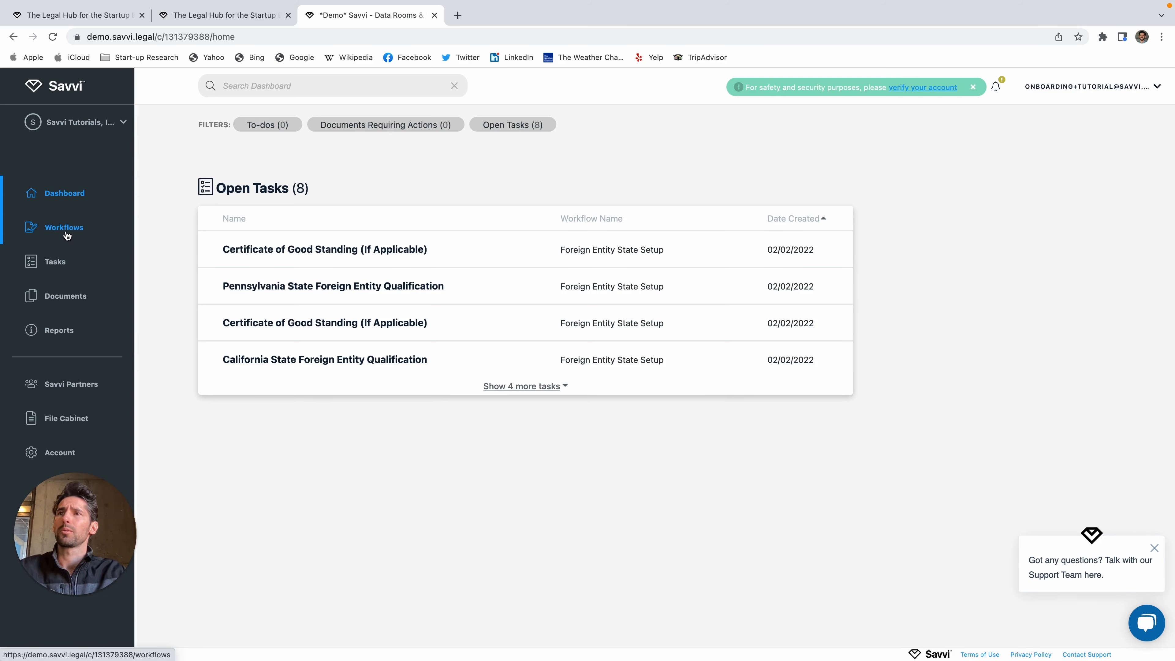
left_click(550, 389)
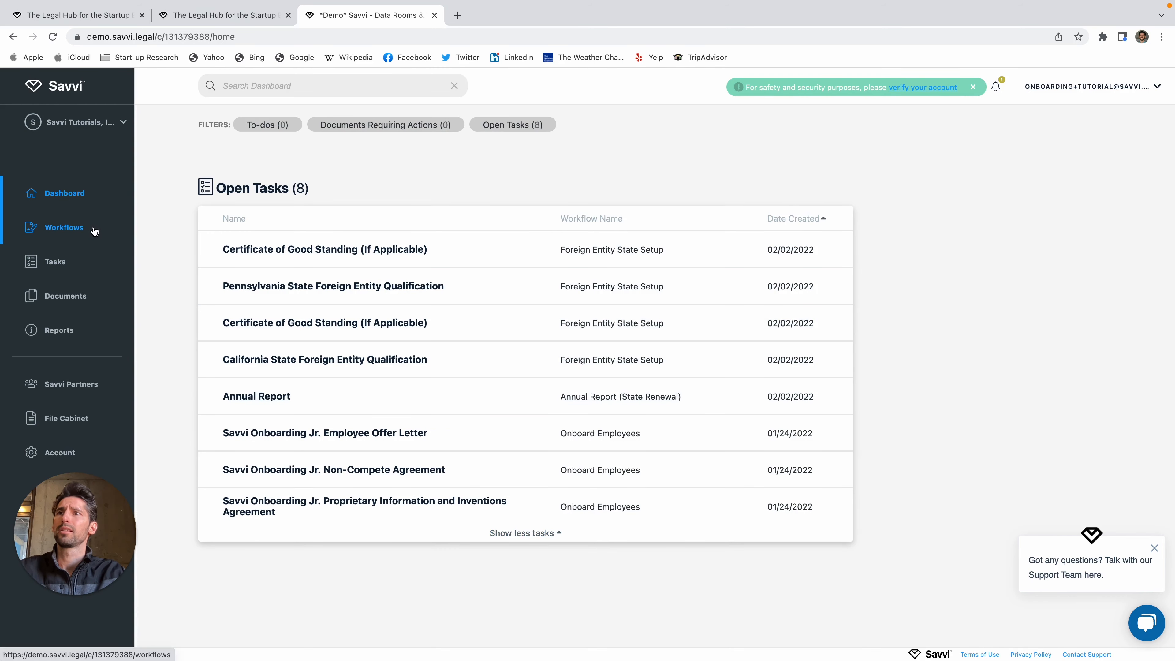
left_click(78, 229)
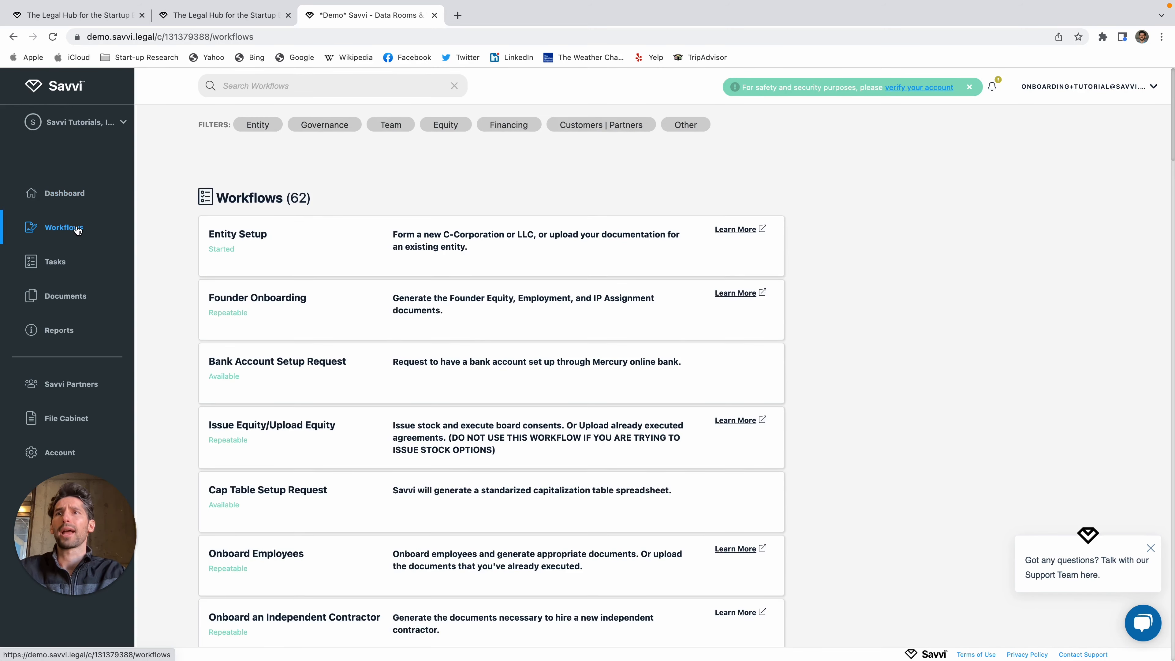
Step: Filter workflows to Financing and start the Authorize Convertible Financing workflow
scroll(461, 352, "down", 3)
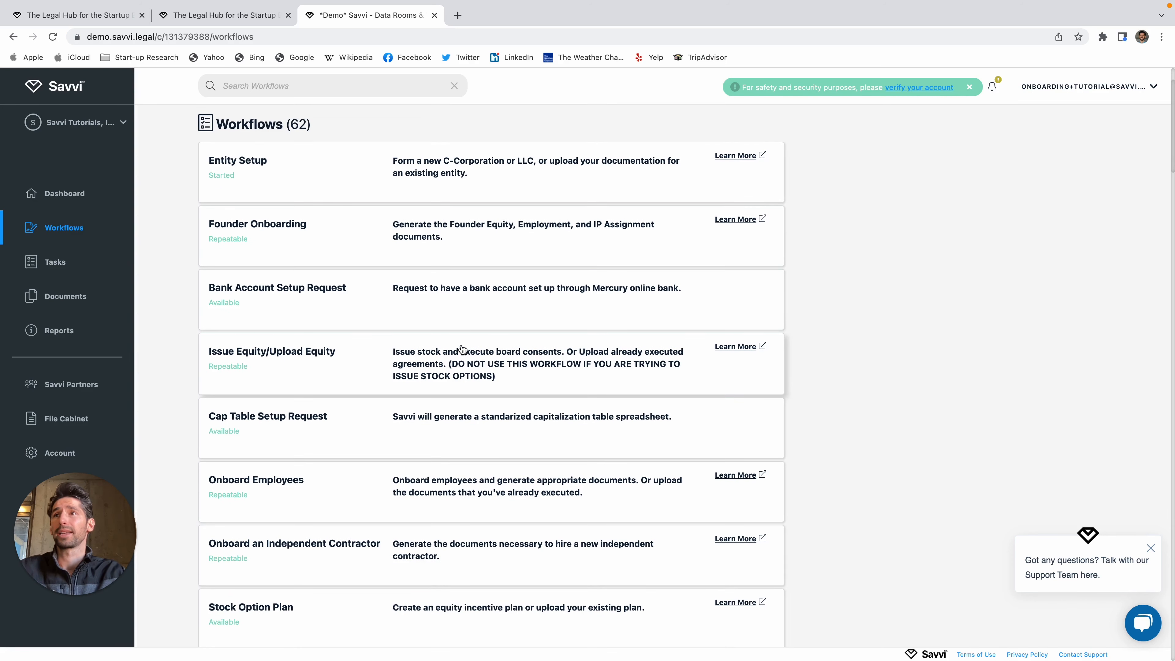
scroll(462, 348, "up", 3)
left_click(509, 127)
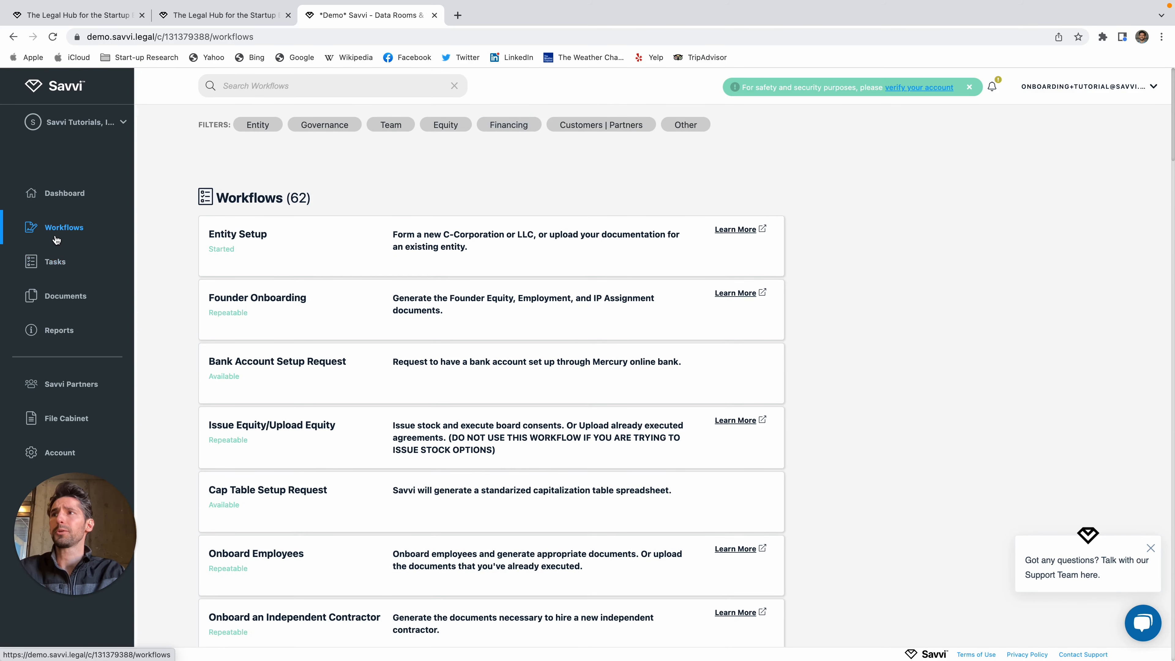
left_click(509, 125)
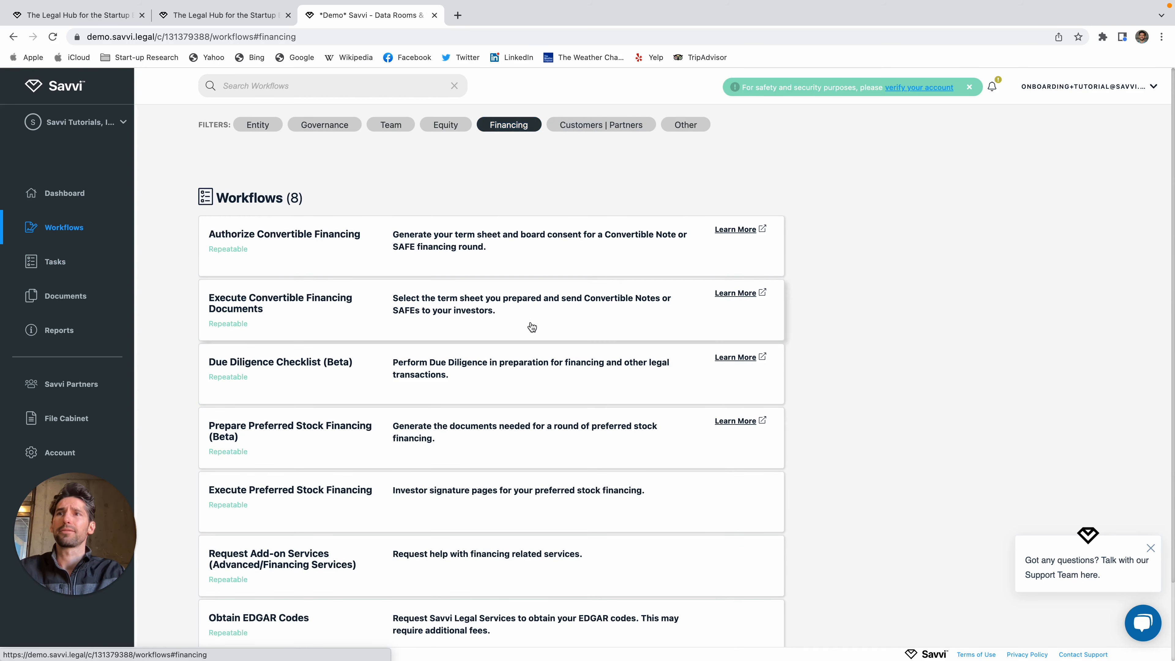
scroll(532, 324, "down", 2)
scroll(531, 324, "up", 2)
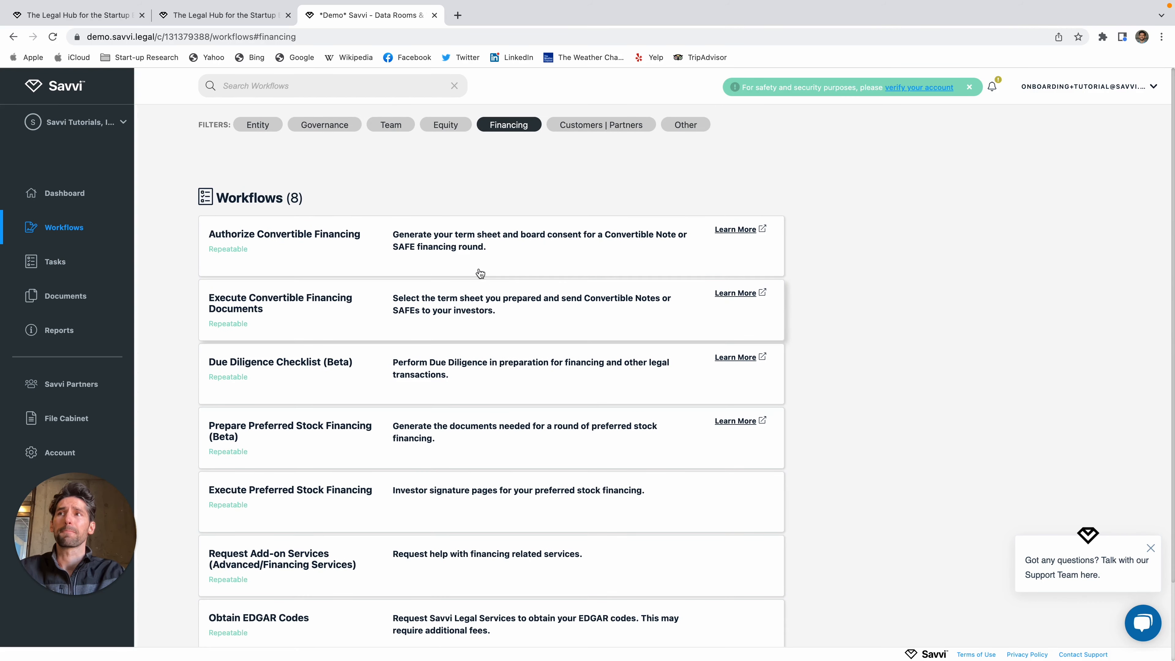
scroll(361, 306, "down", 2)
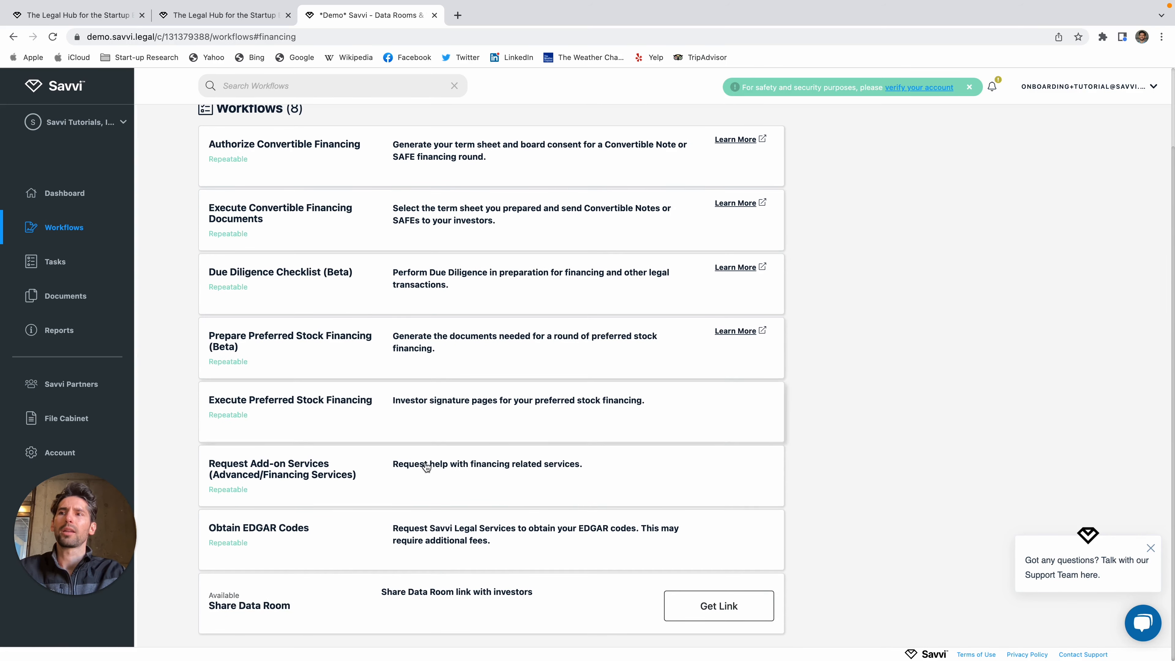
scroll(405, 444, "up", 1)
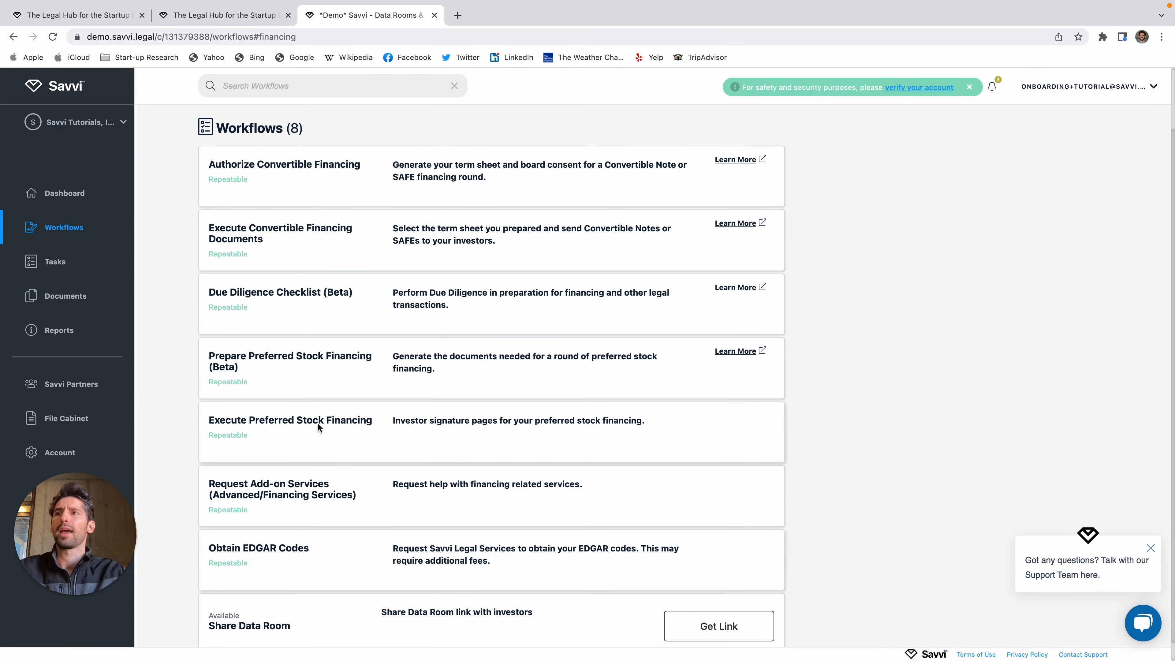
scroll(322, 429, "up", 2)
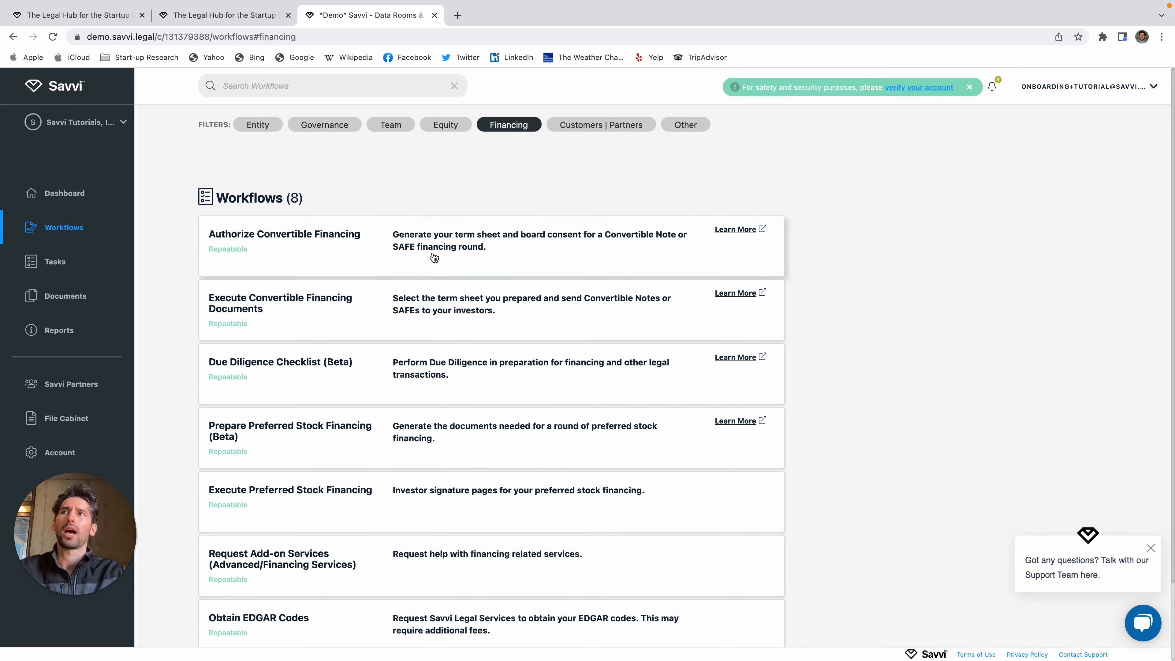
left_click(451, 251)
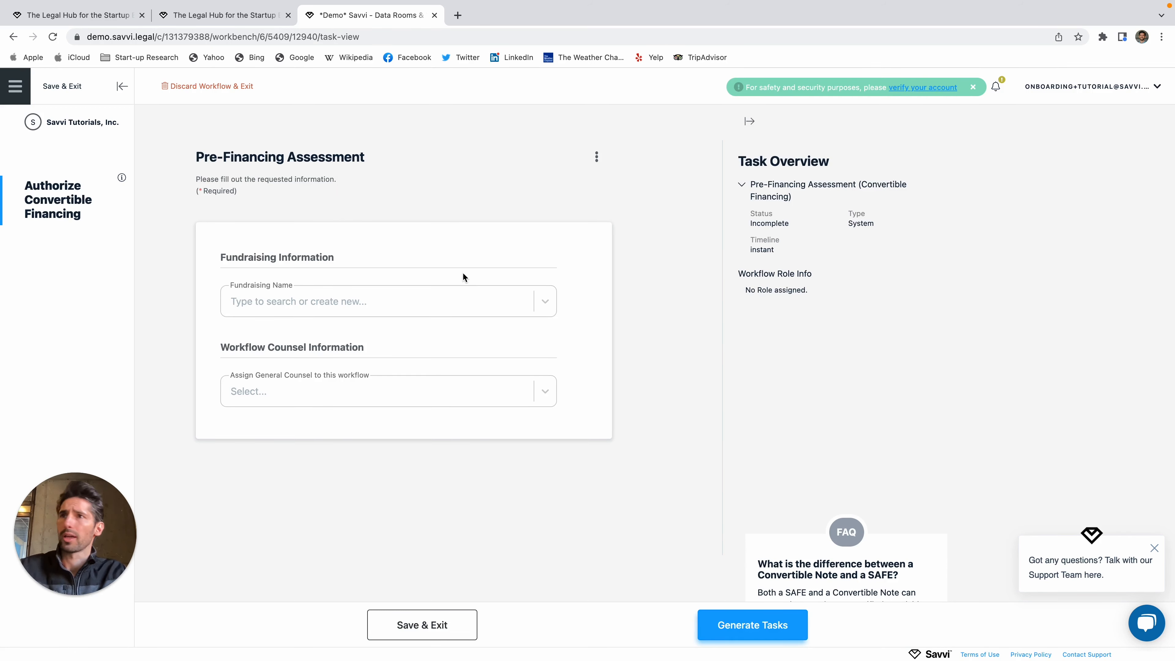
Step: Create fundraising 'Pre-Seed SAFE II' as a Pre-Money SAFE
left_click(443, 301)
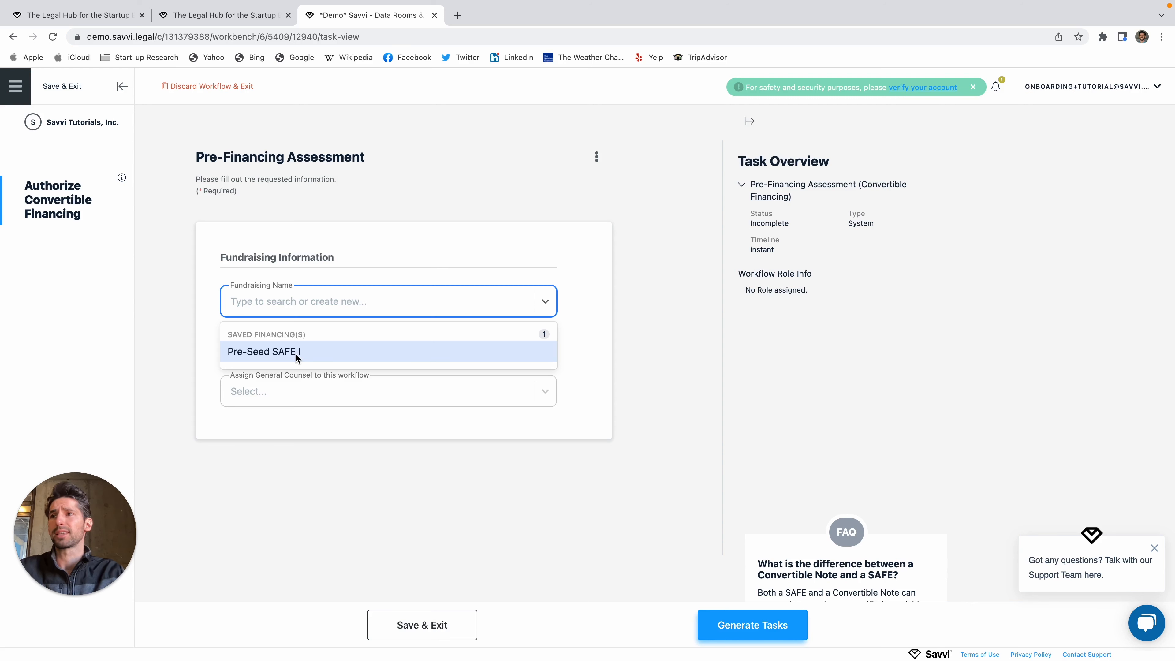
type("P")
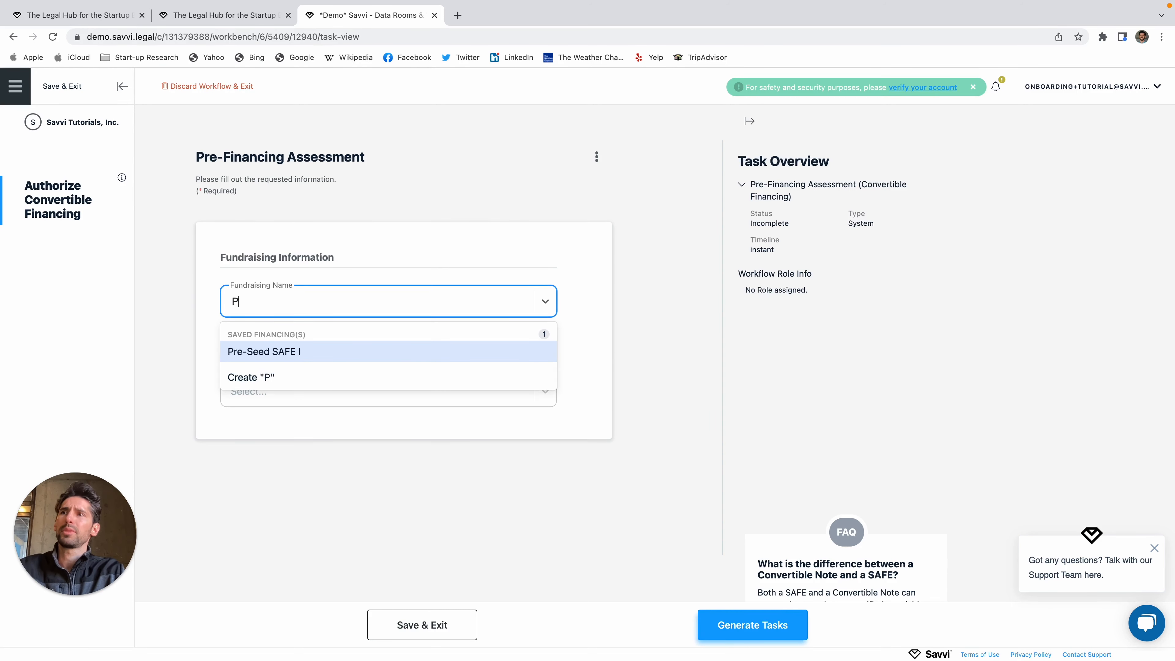
type("re-Seed S")
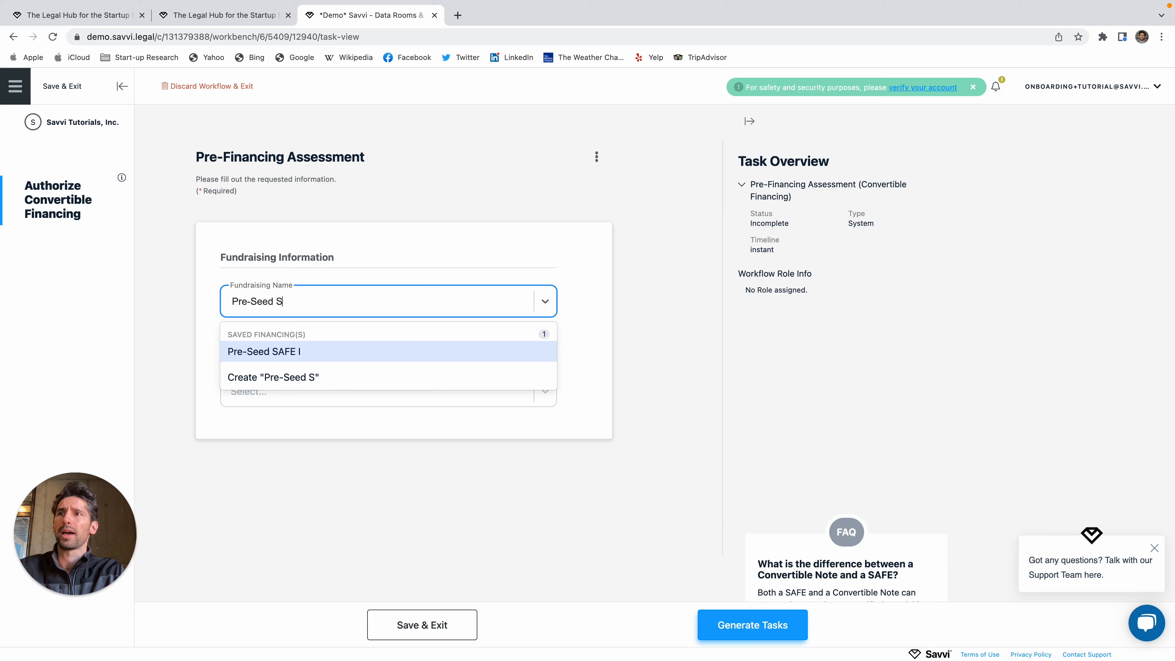
type("AFE II")
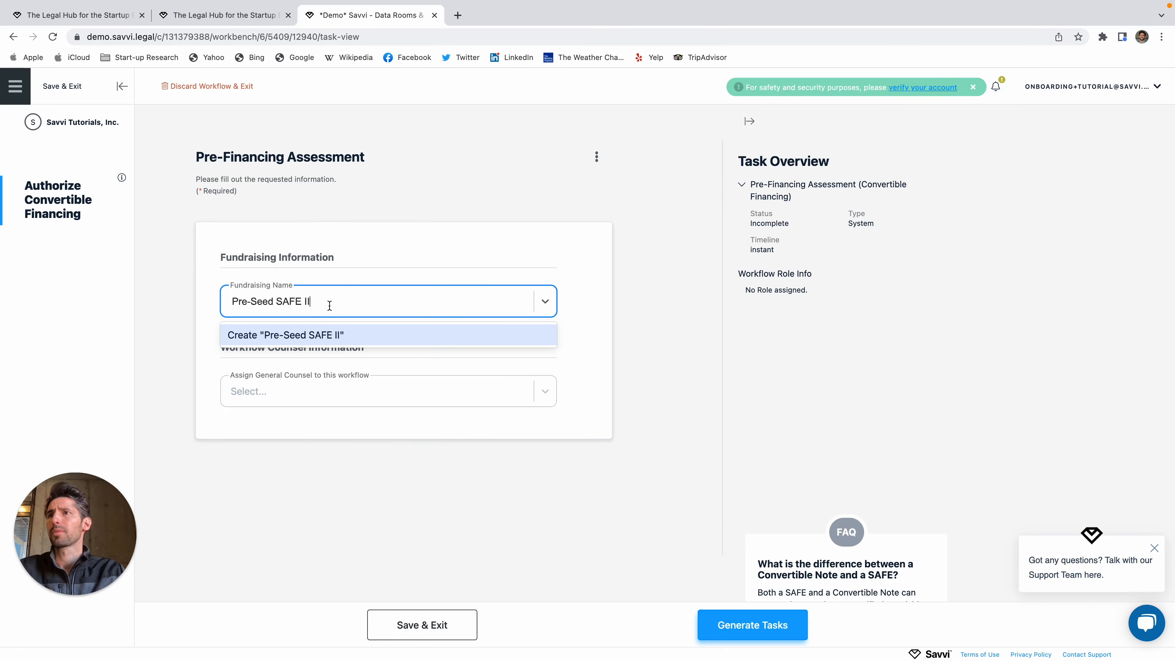
left_click(331, 336)
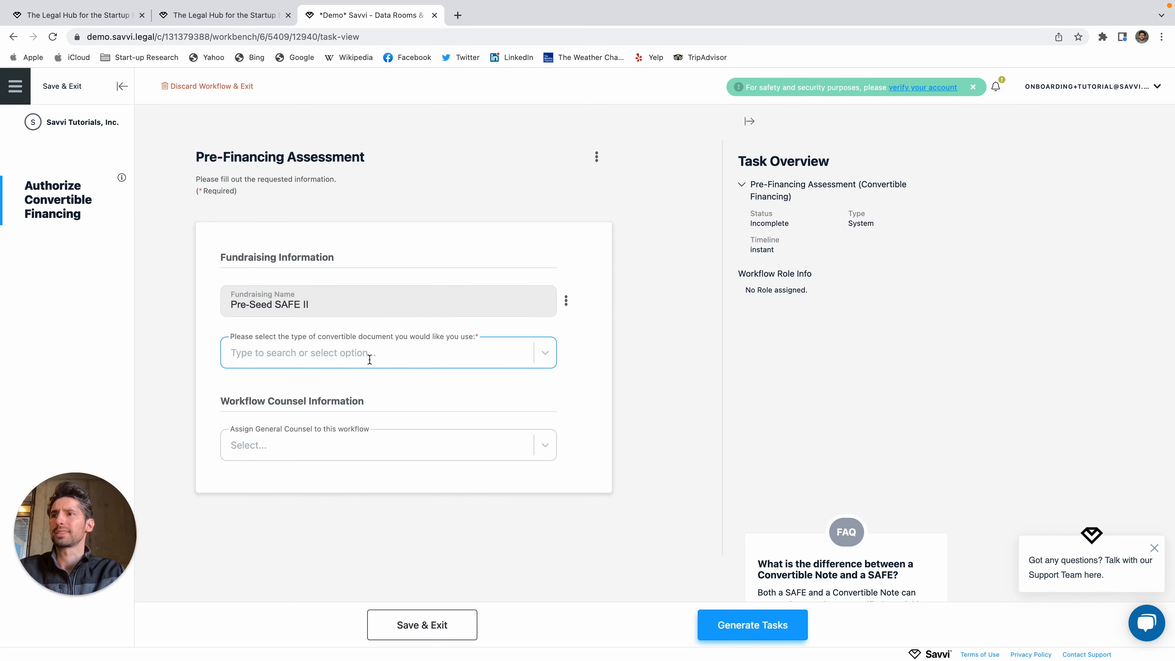
left_click(369, 360)
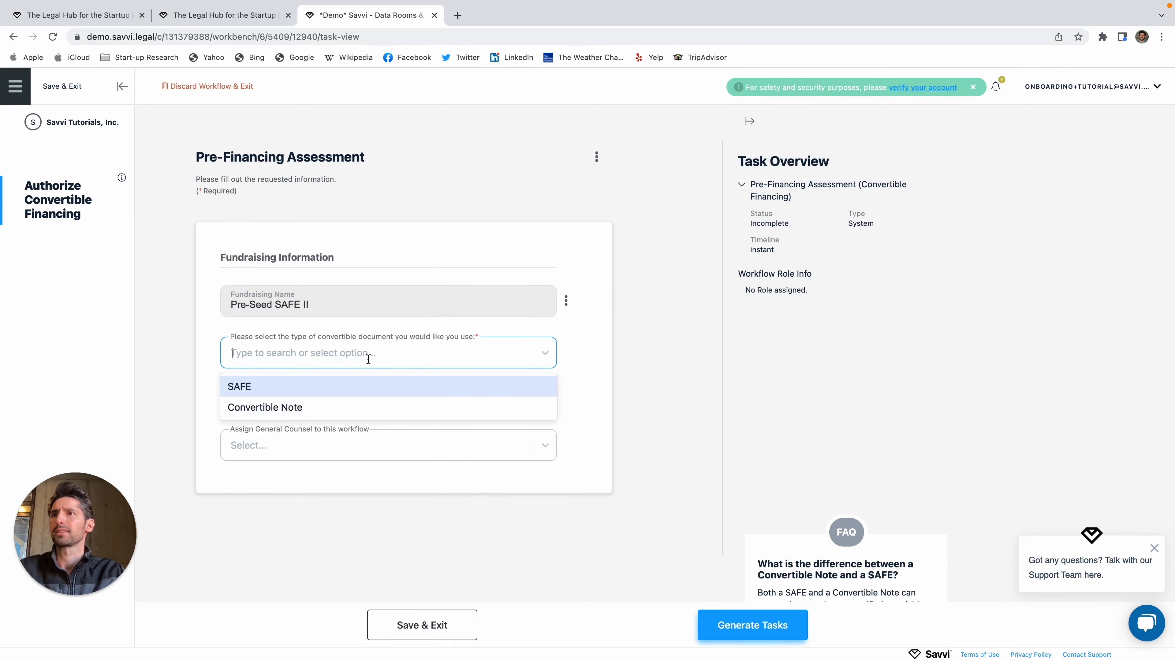
left_click(310, 386)
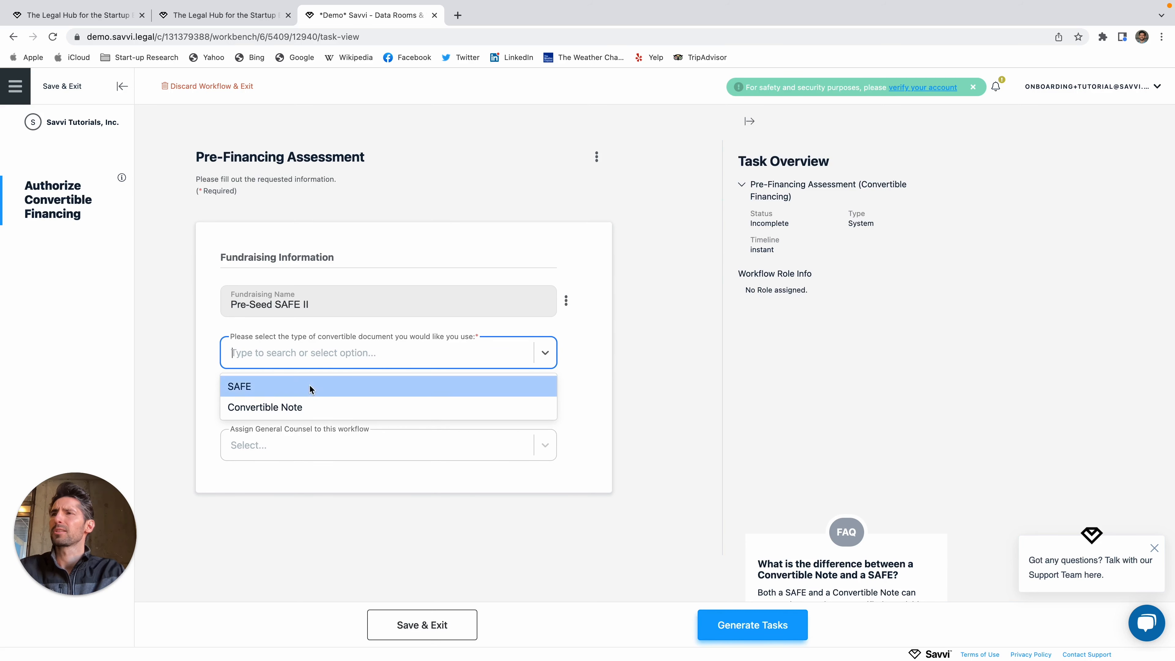
left_click(335, 386)
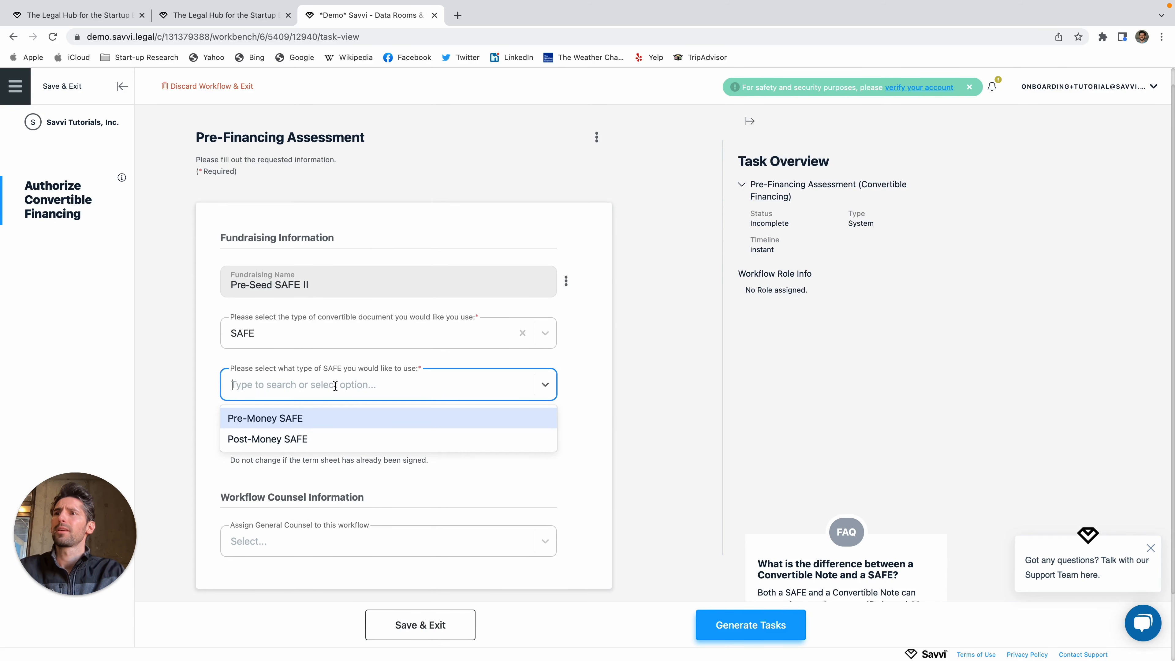
left_click(278, 421)
Step: Choose the Cap Only term sheet option, leave General Counsel unassigned, and expand the FAQ
scroll(357, 463, "down", 2)
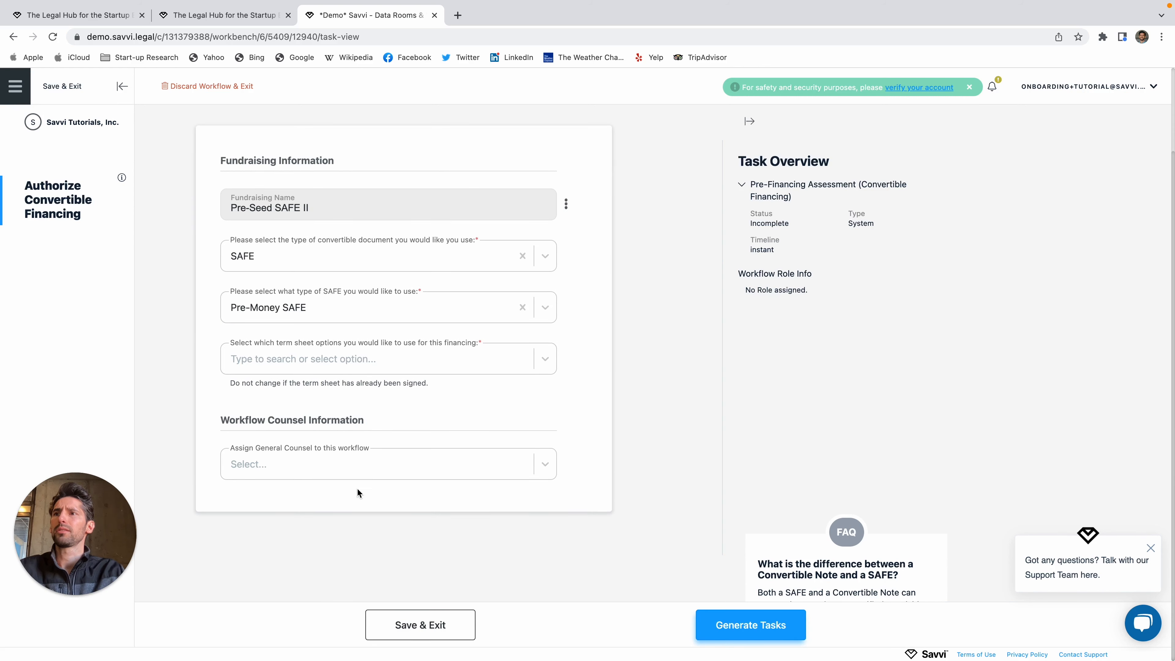
left_click(347, 361)
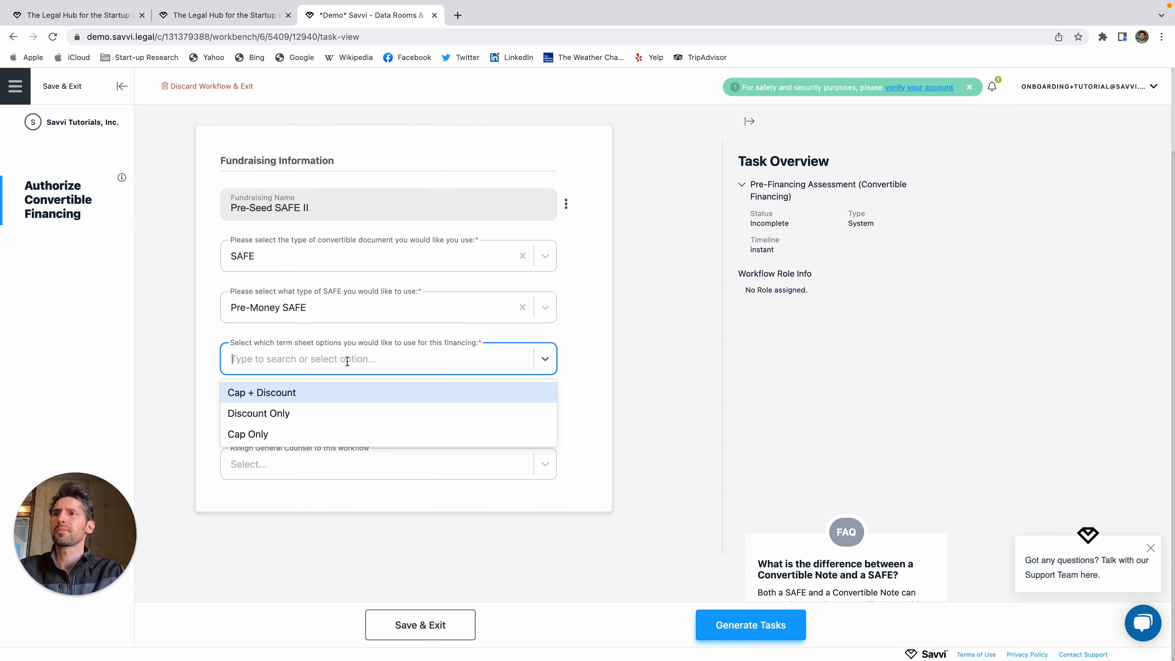
left_click(277, 435)
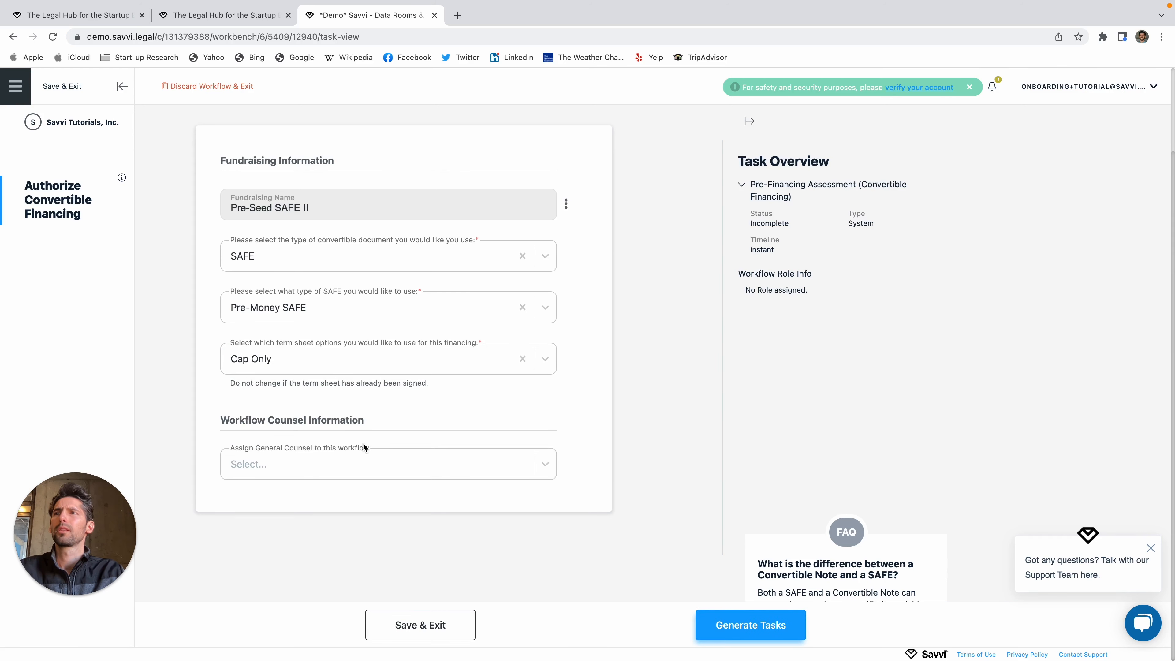
left_click(546, 360)
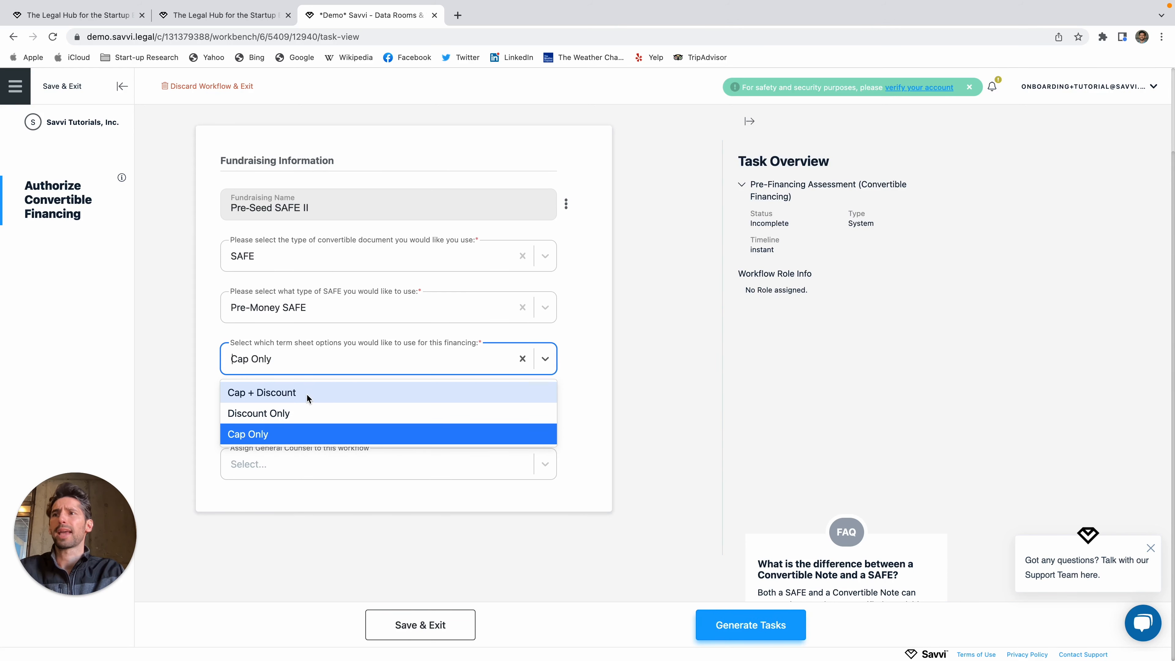
left_click(546, 359)
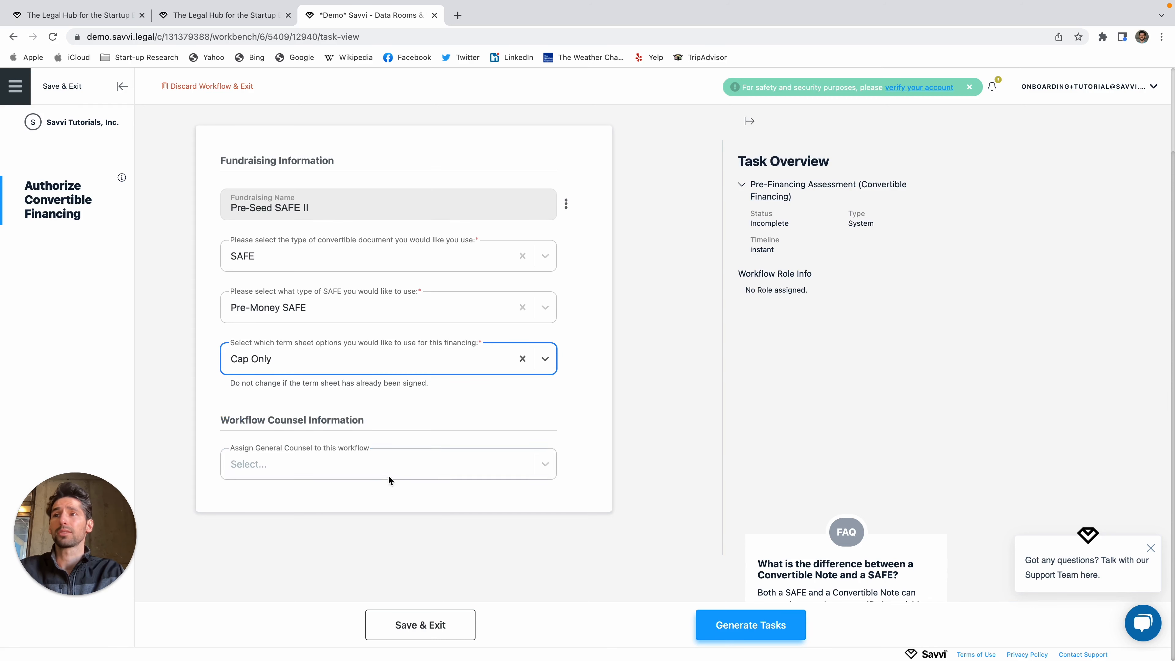
left_click(352, 468)
left_click(350, 470)
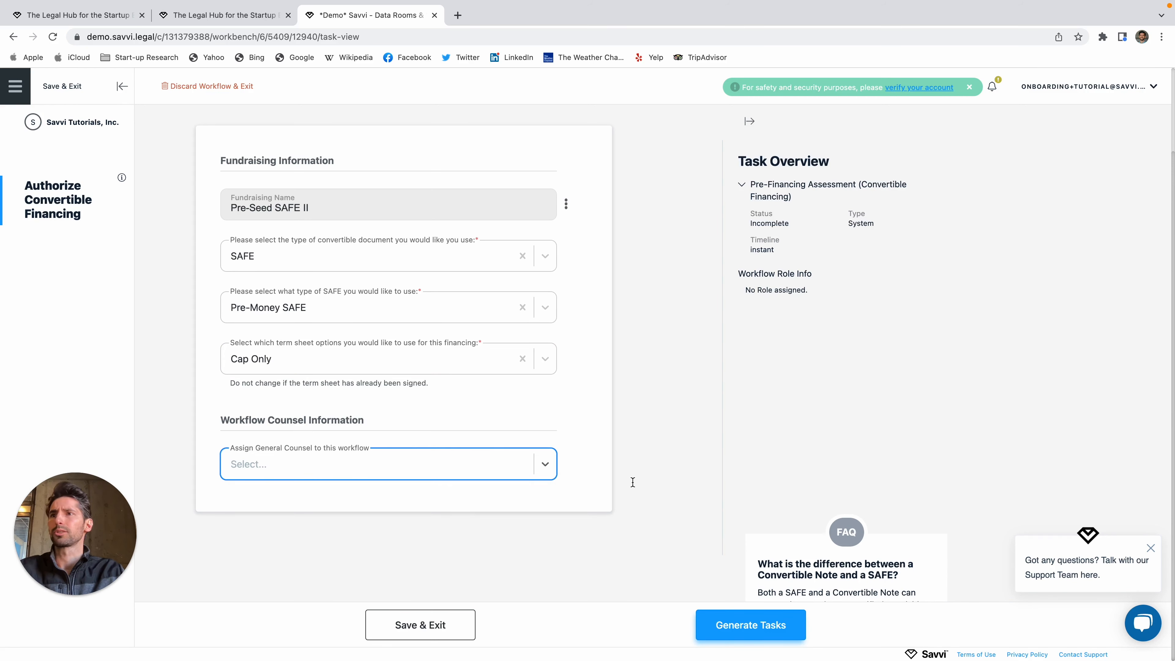
left_click(846, 532)
Step: Read the Note-vs-SAFE, pre- vs post-money and cap-vs-discount FAQs, then collapse the panel
scroll(845, 509, "down", 3)
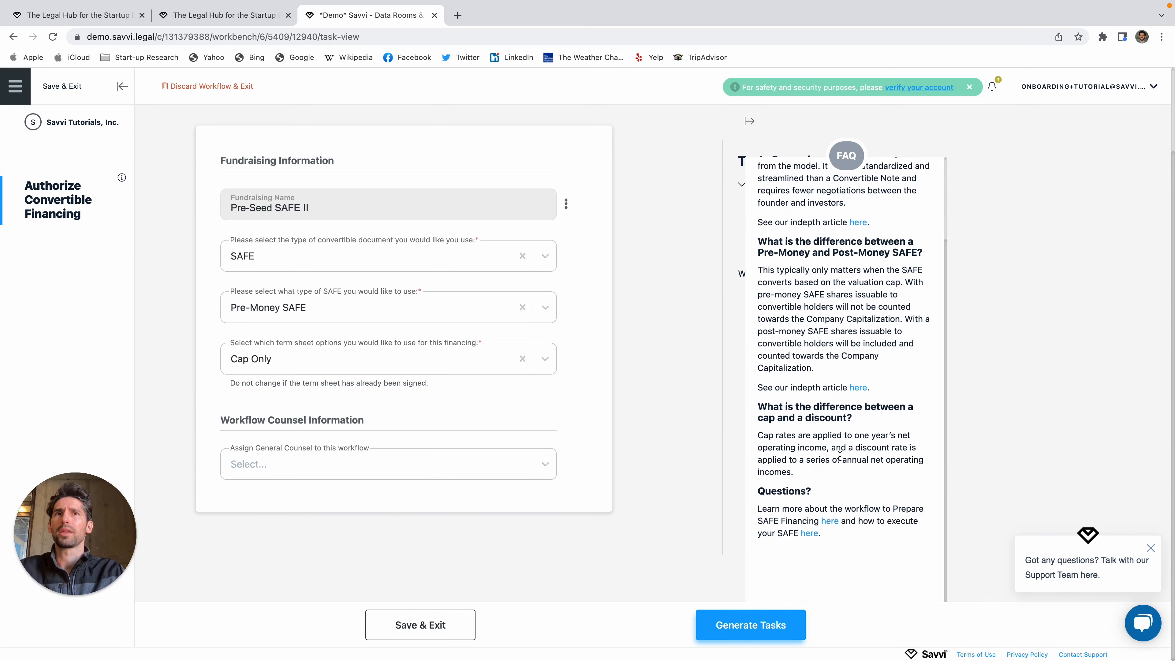
scroll(845, 453, "up", 3)
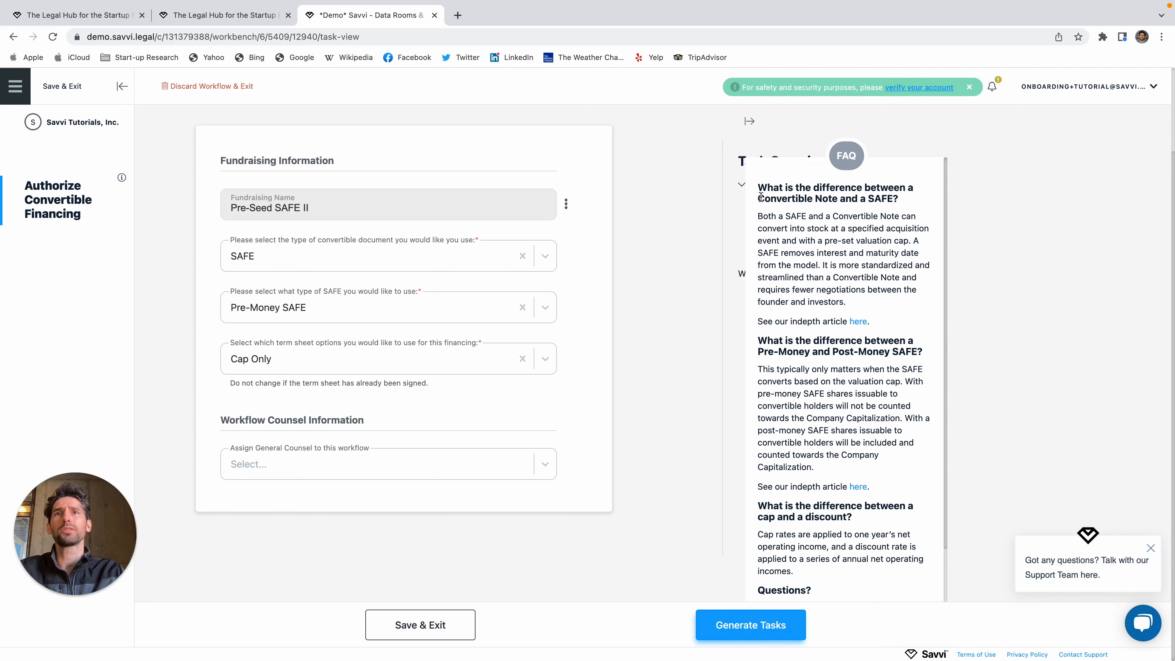
left_click_drag(762, 184, 898, 200)
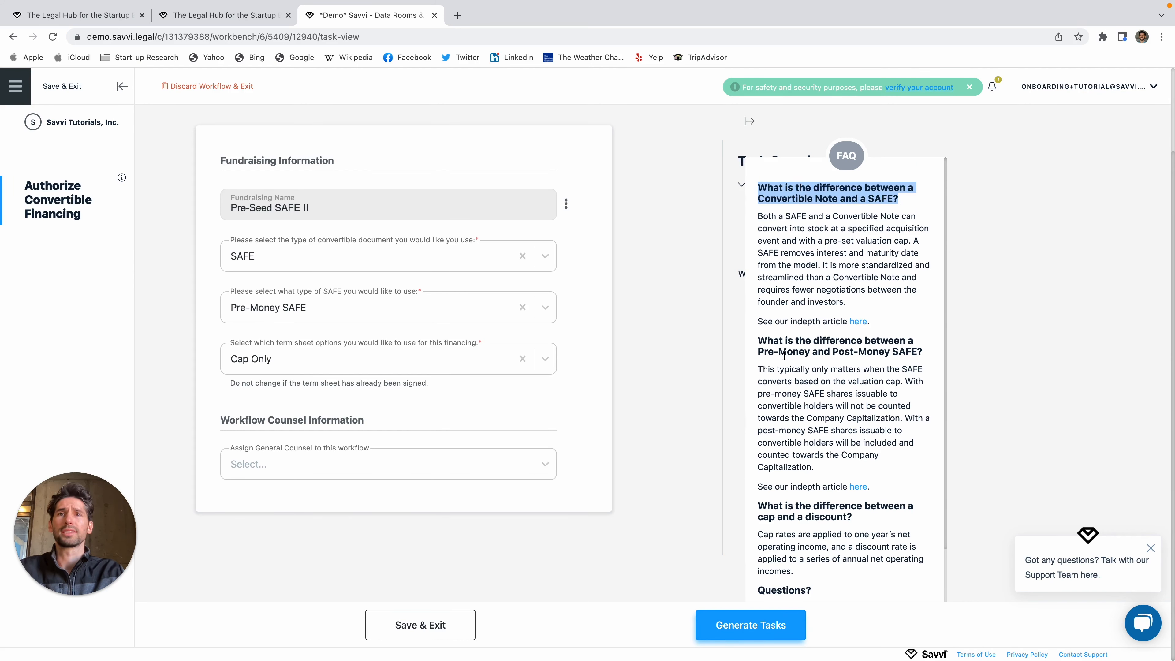
left_click_drag(764, 340, 941, 372)
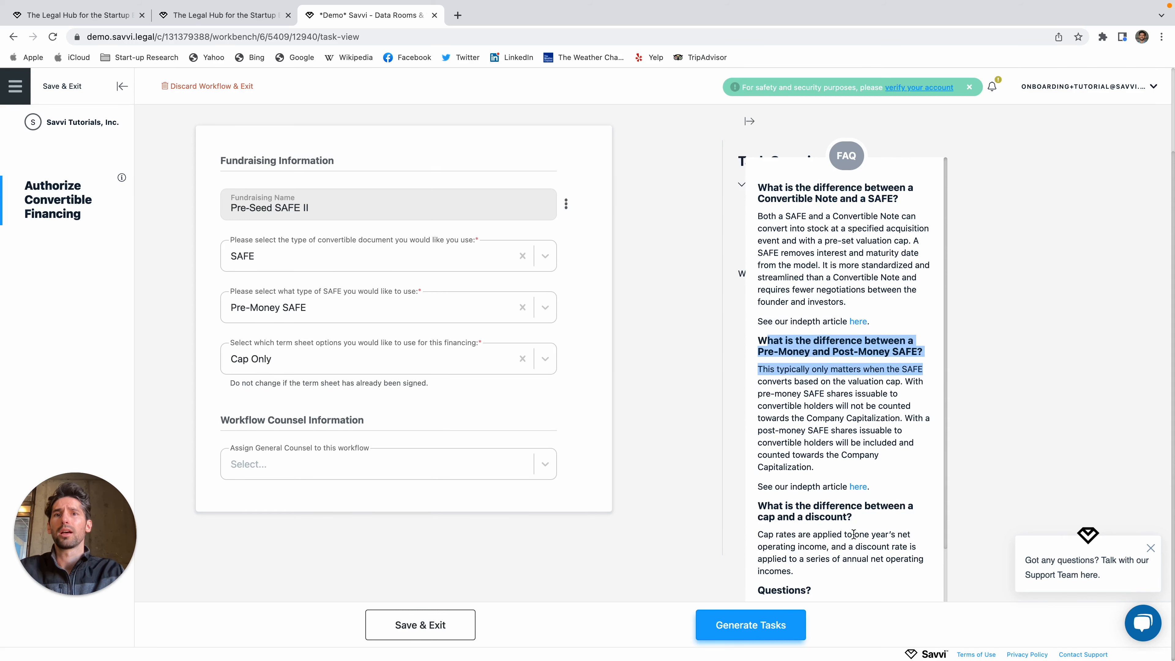
left_click_drag(869, 520, 738, 498)
left_click(823, 511)
scroll(814, 509, "down", 3)
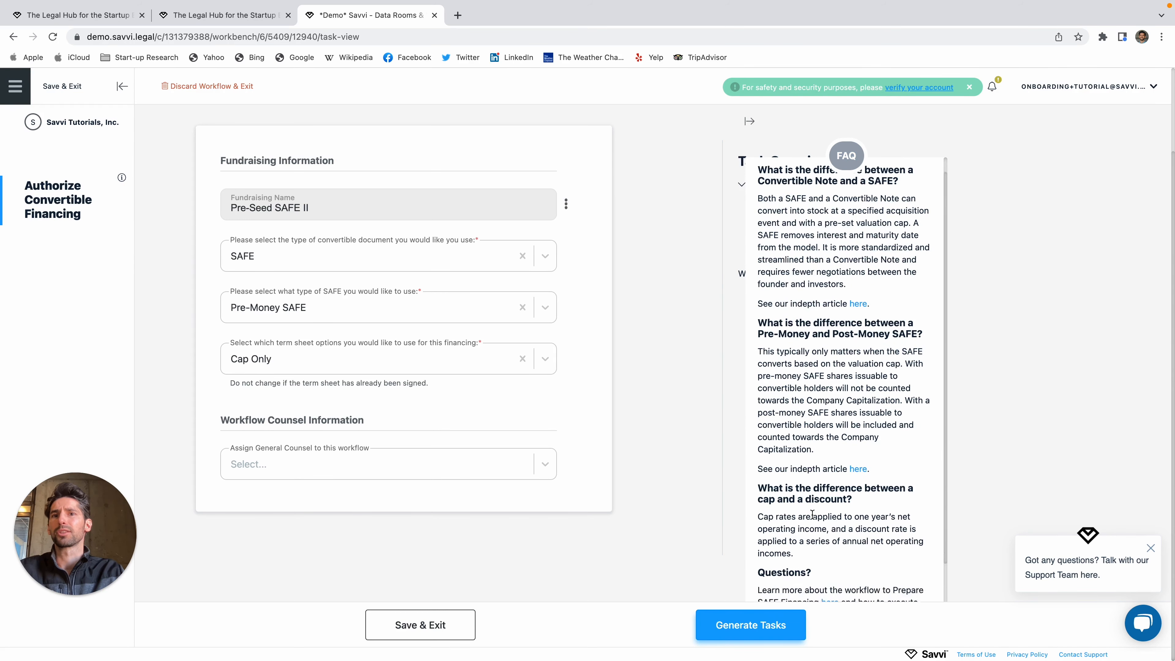
scroll(675, 526, "up", 1)
scroll(675, 525, "down", 3)
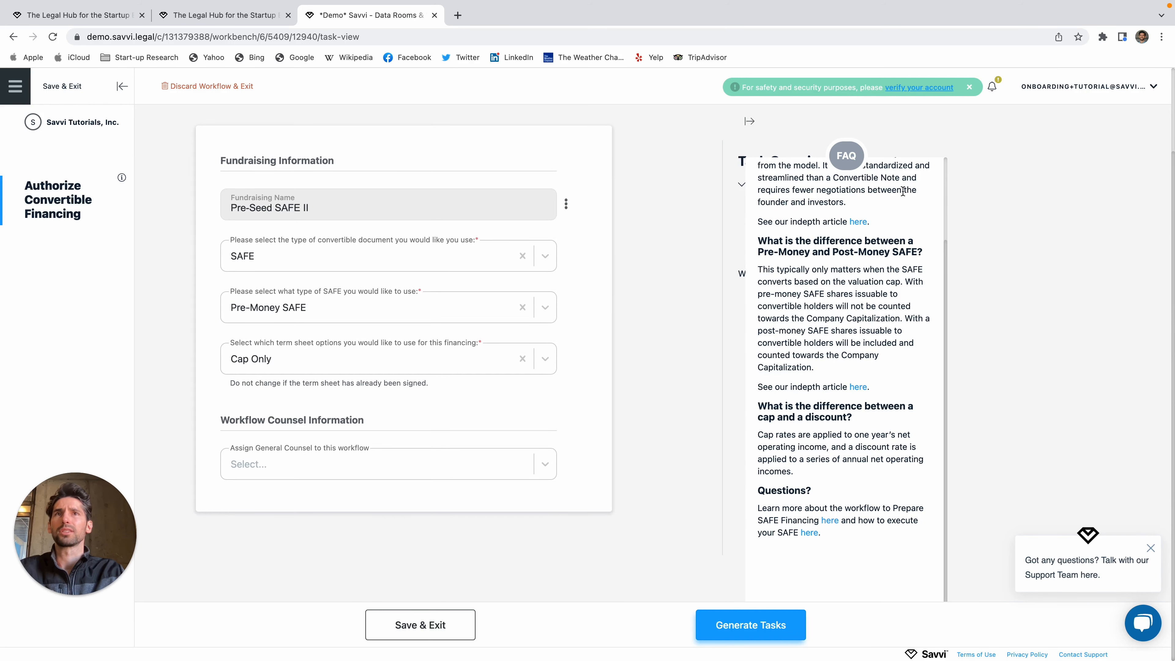
left_click(847, 157)
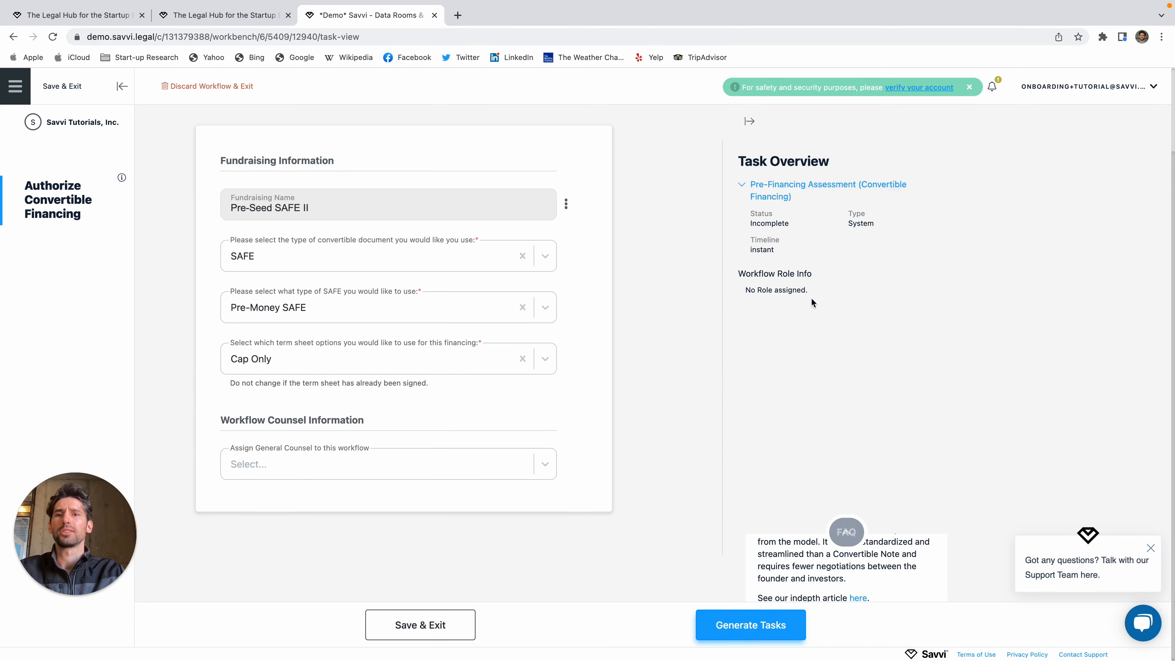
Step: Generate the financing tasks from the assessment and open the overview's options menu
left_click(757, 625)
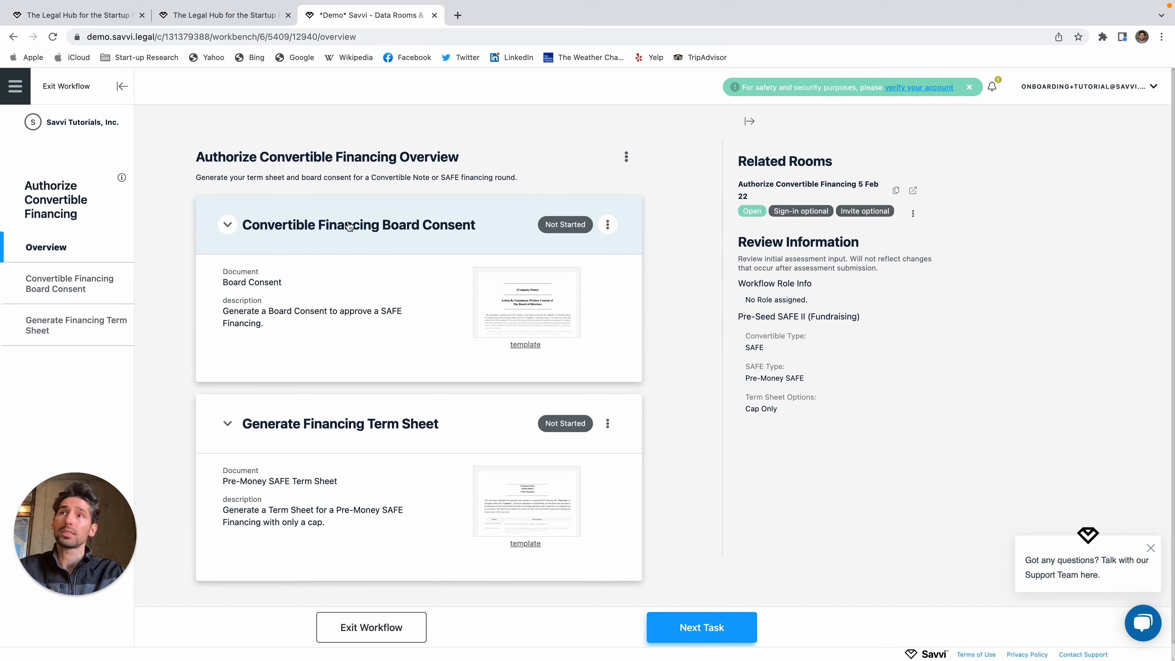
left_click(627, 157)
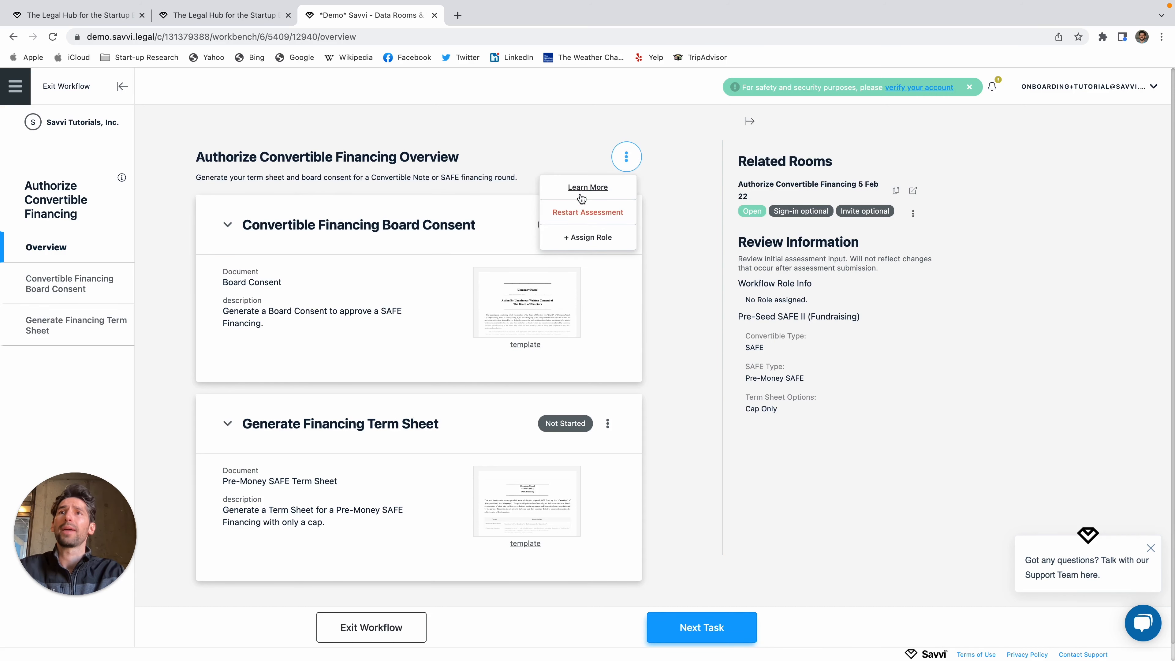
Step: Confirm restarting the assessment, keeping Cap Only and General Counsel unassigned
left_click(585, 221)
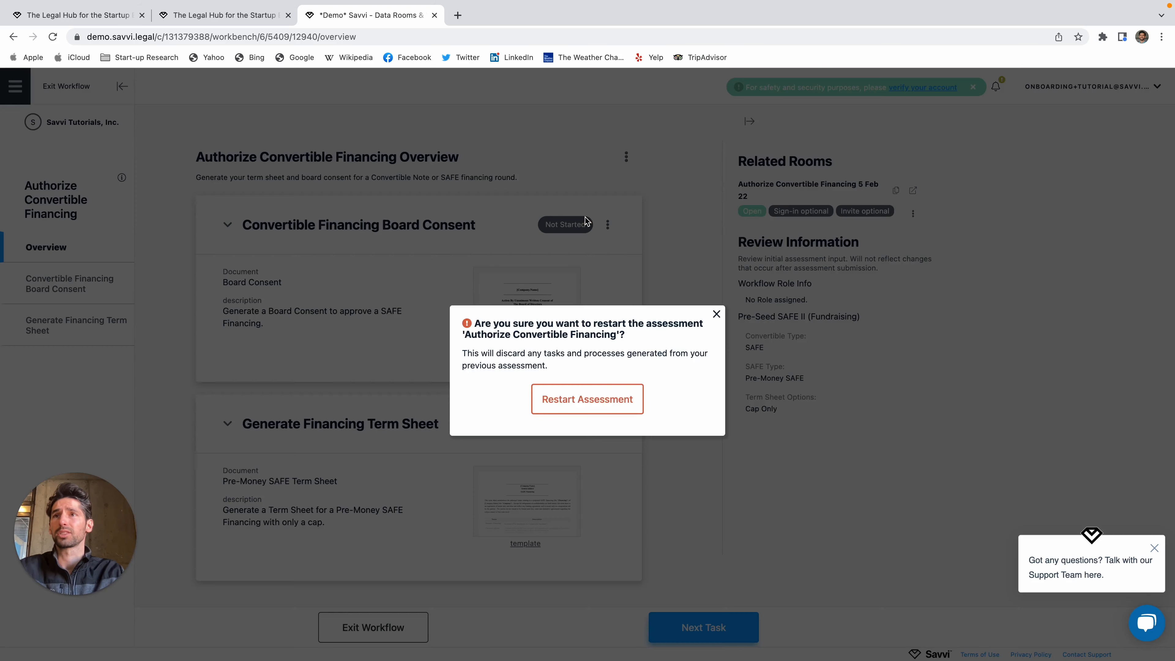
left_click(585, 399)
scroll(359, 485, "down", 3)
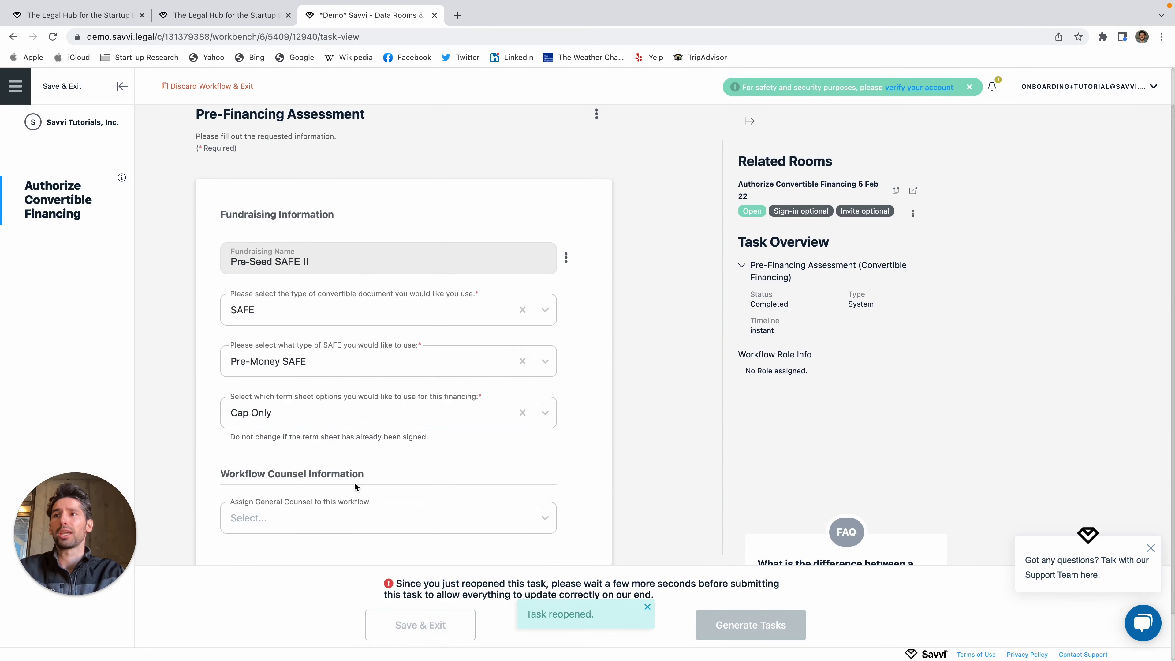
left_click(414, 363)
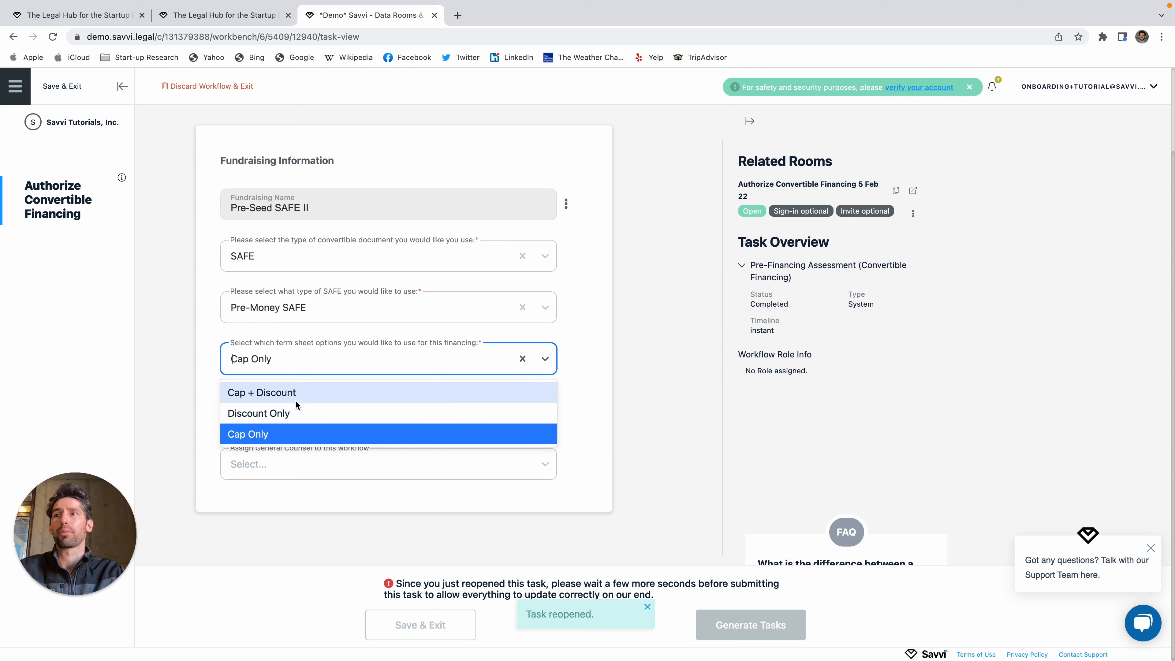
left_click(290, 440)
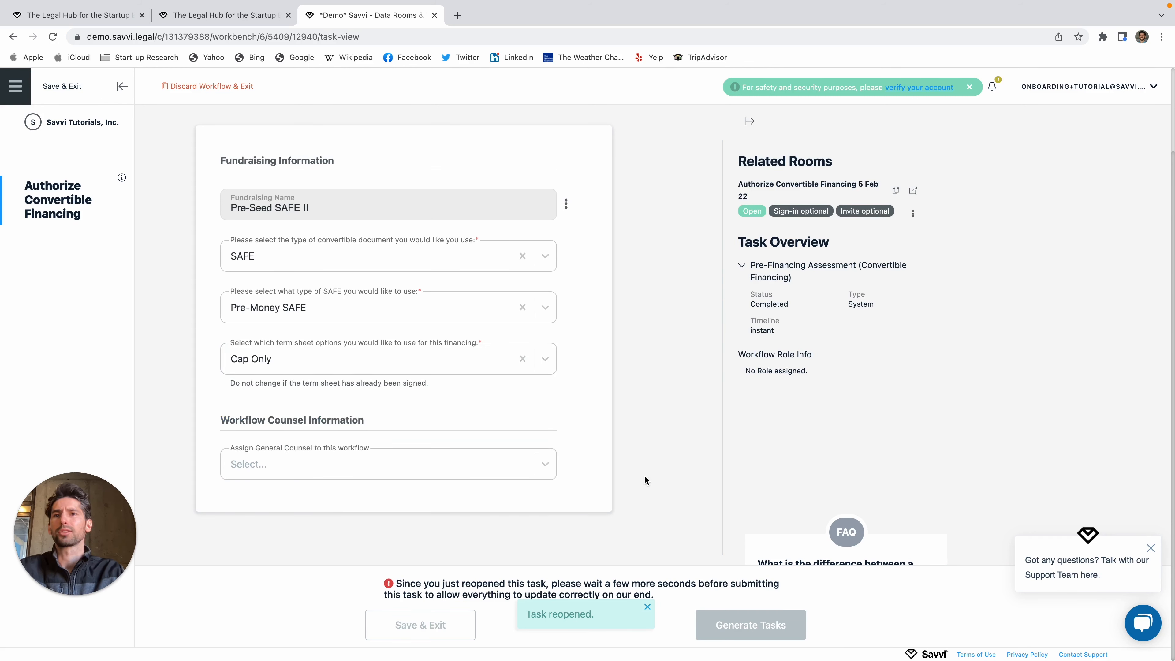
left_click(404, 470)
left_click(653, 452)
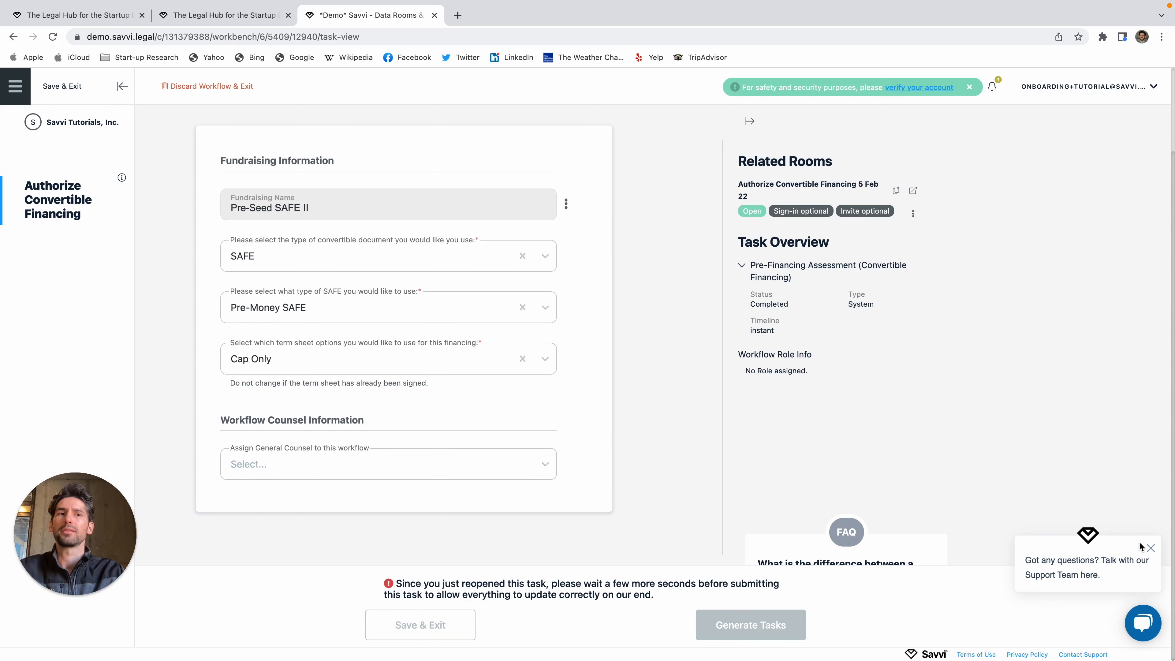
Step: Dismiss the support chat, recheck Cap Only, and regenerate the Board Consent and Term Sheet tasks
left_click(1150, 548)
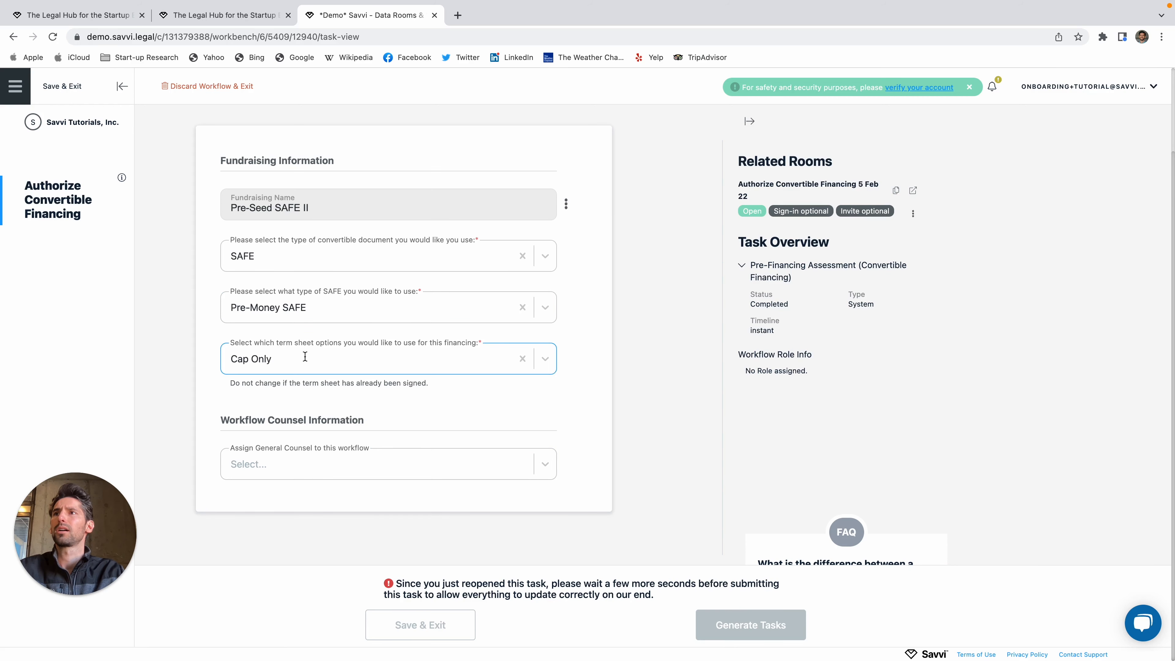
left_click(295, 356)
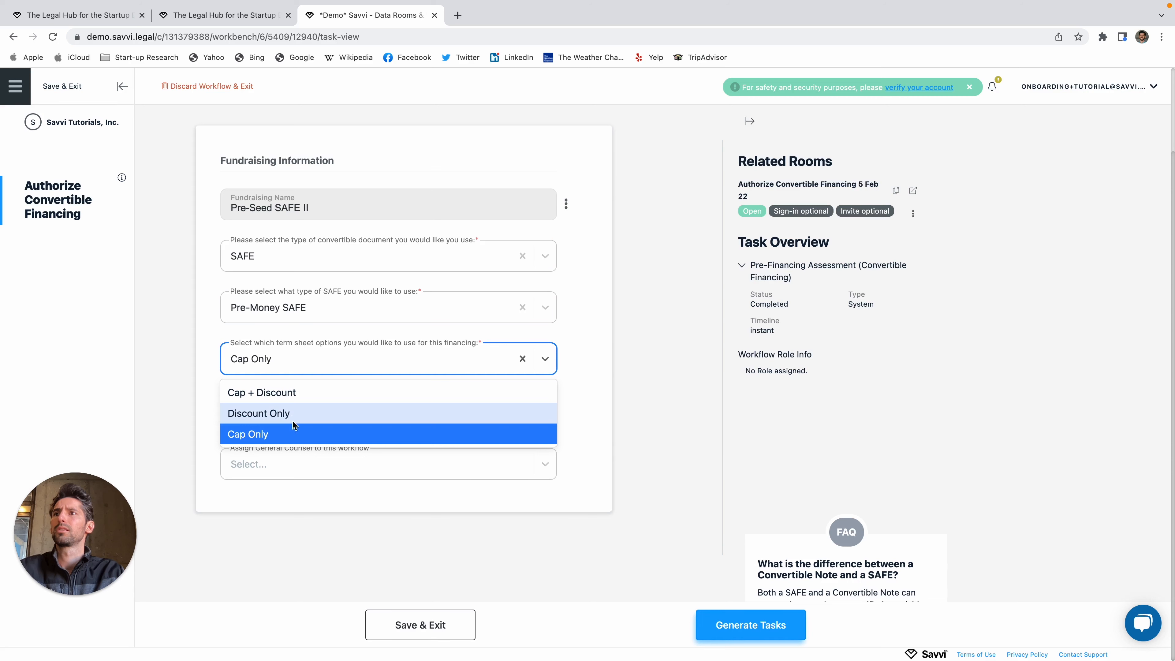
left_click(293, 435)
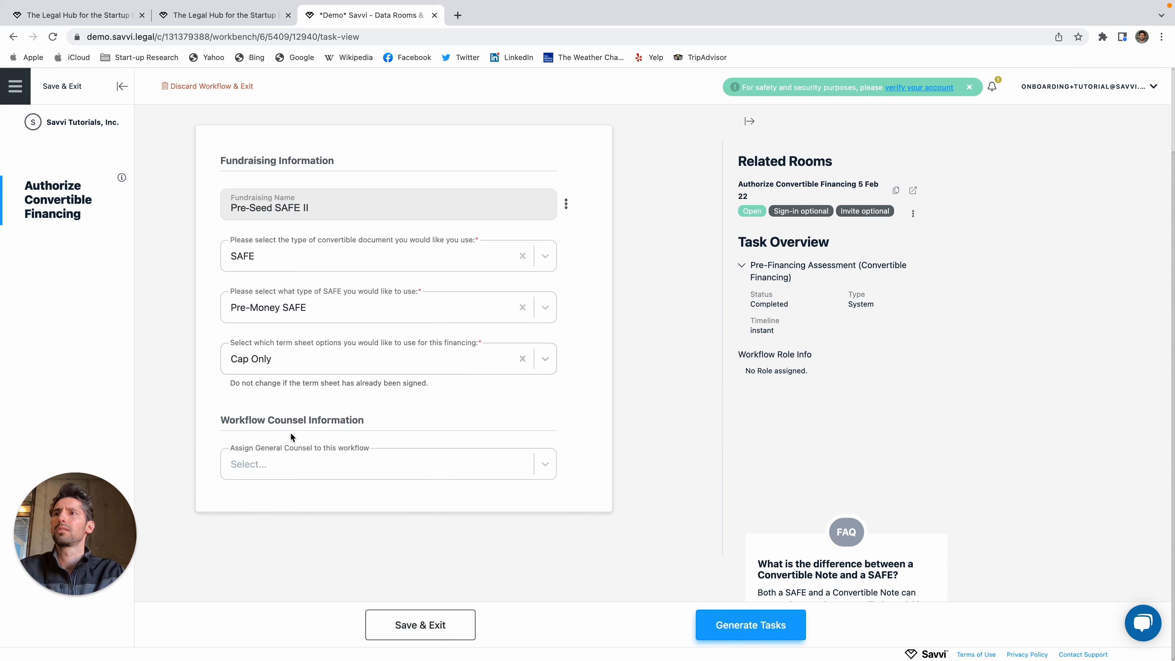
left_click(726, 625)
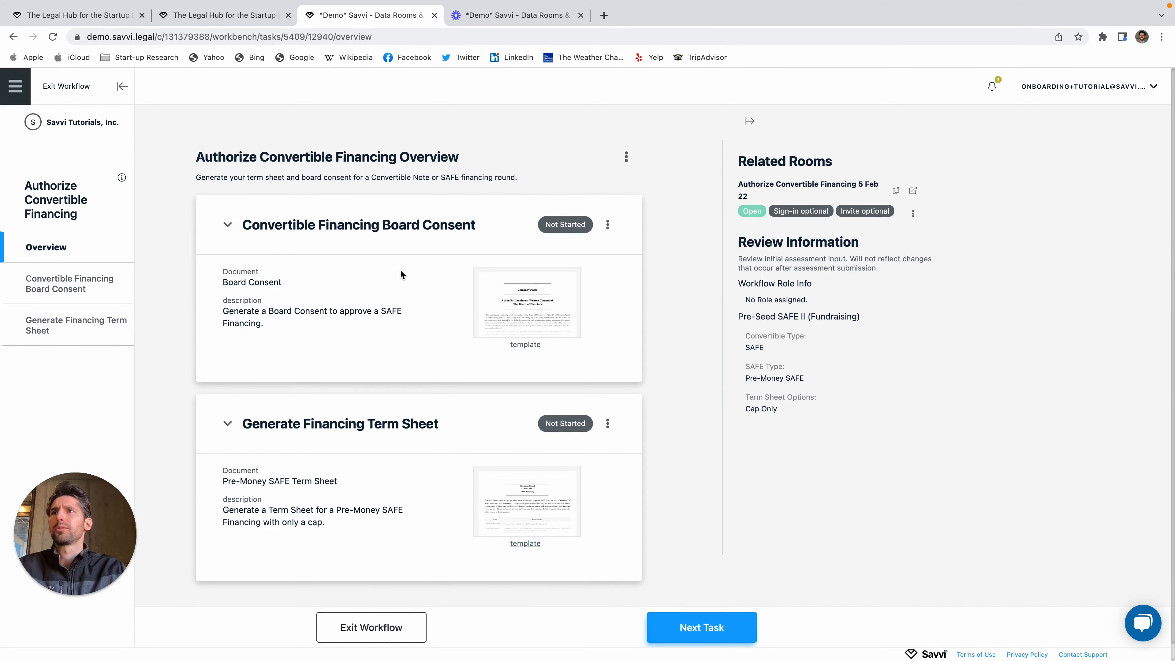
Step: Start the Convertible Financing Board Consent task, keeping the $2,000,000 amount to raise
left_click(691, 627)
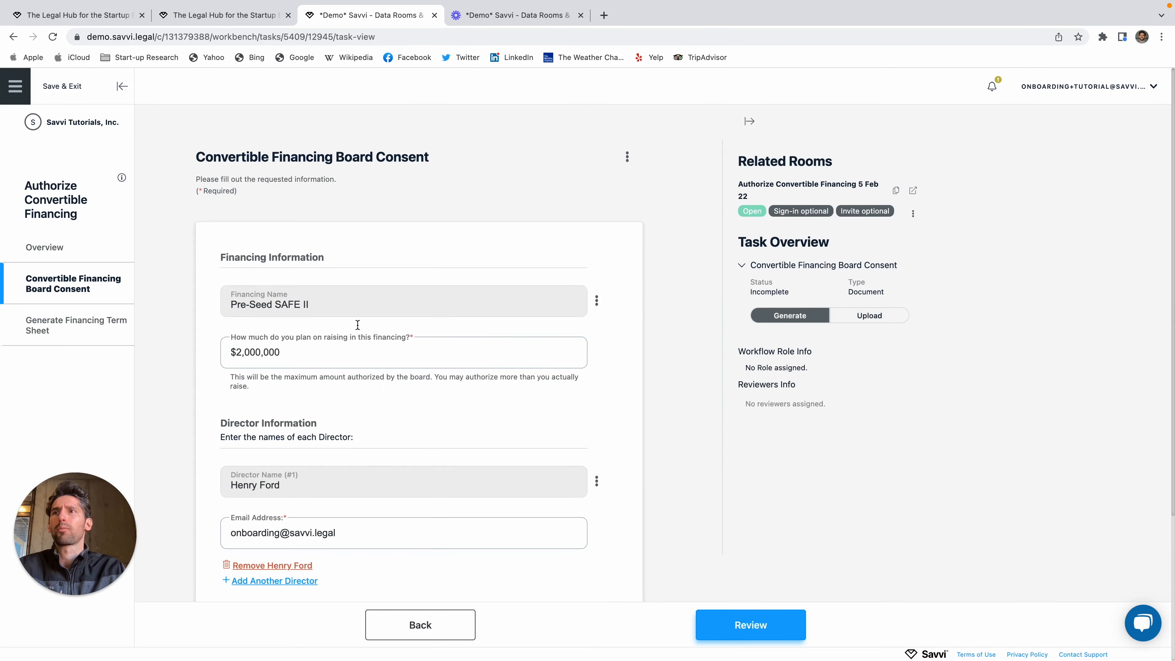
scroll(380, 432, "down", 2)
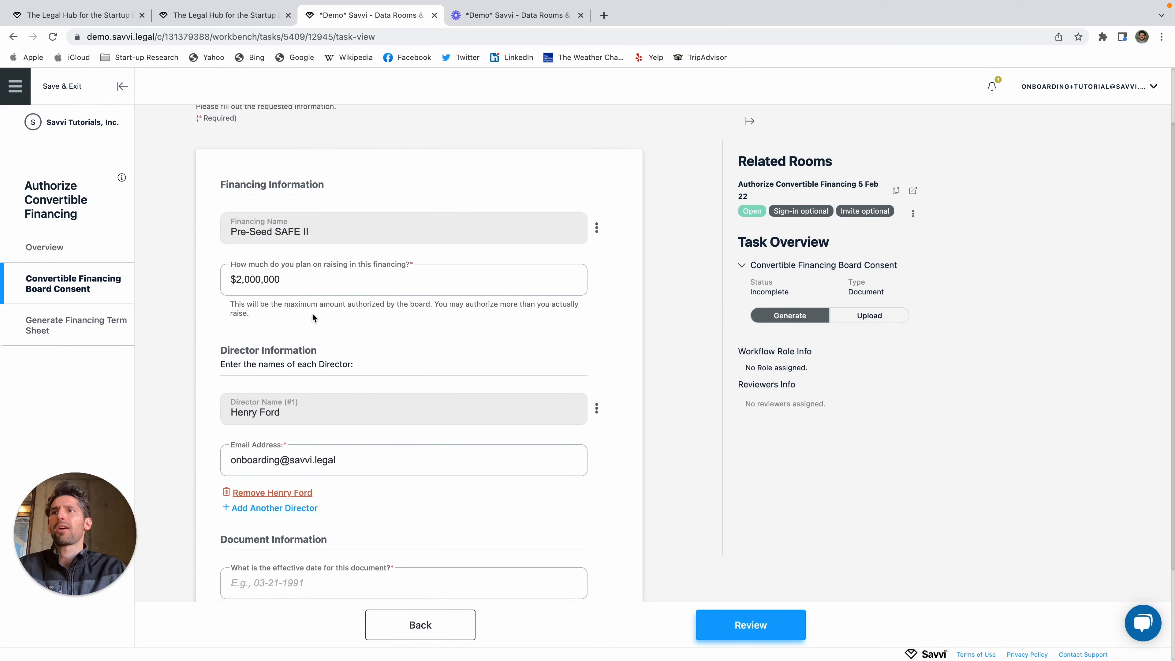
triple_click(397, 282)
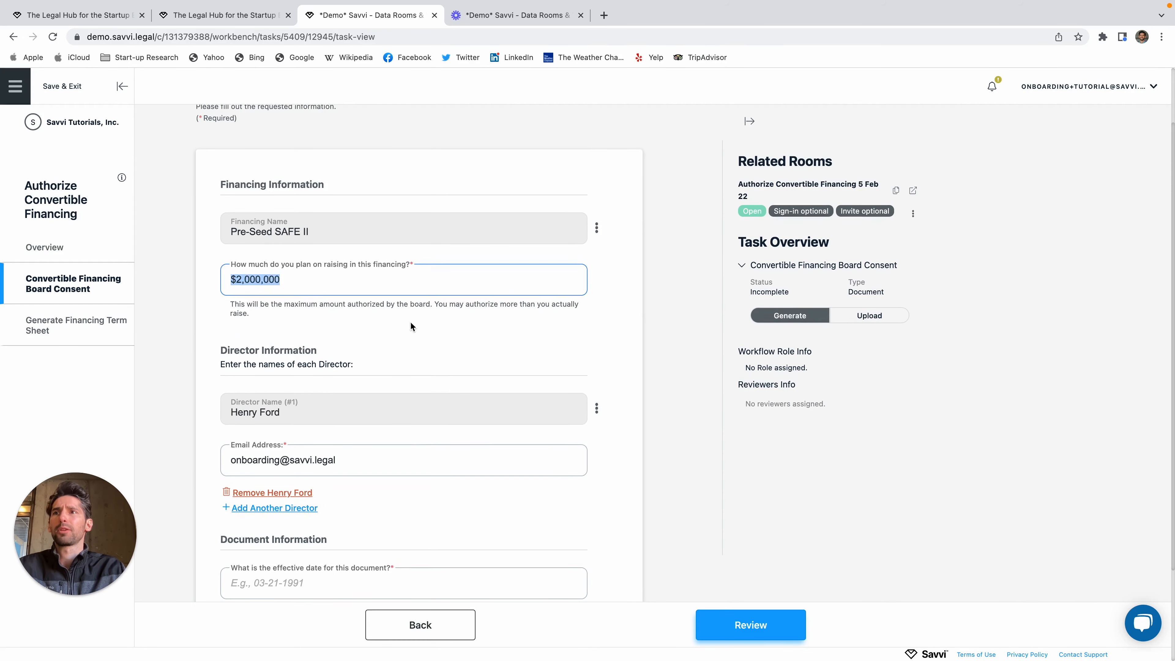
left_click(614, 342)
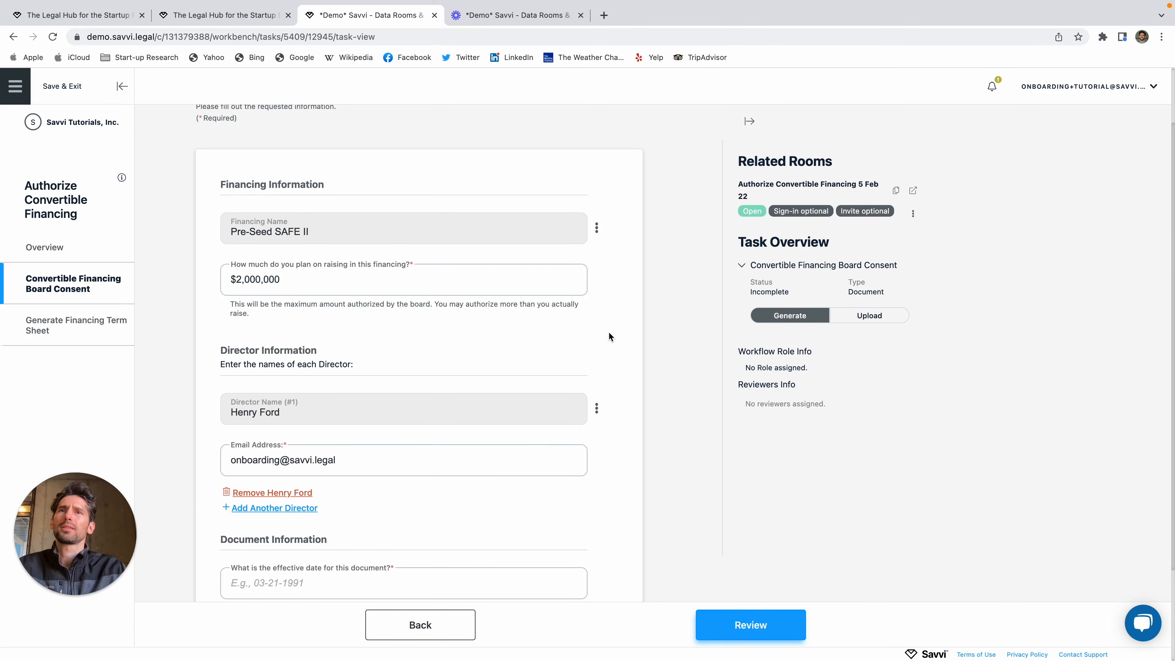
scroll(610, 337, "down", 1)
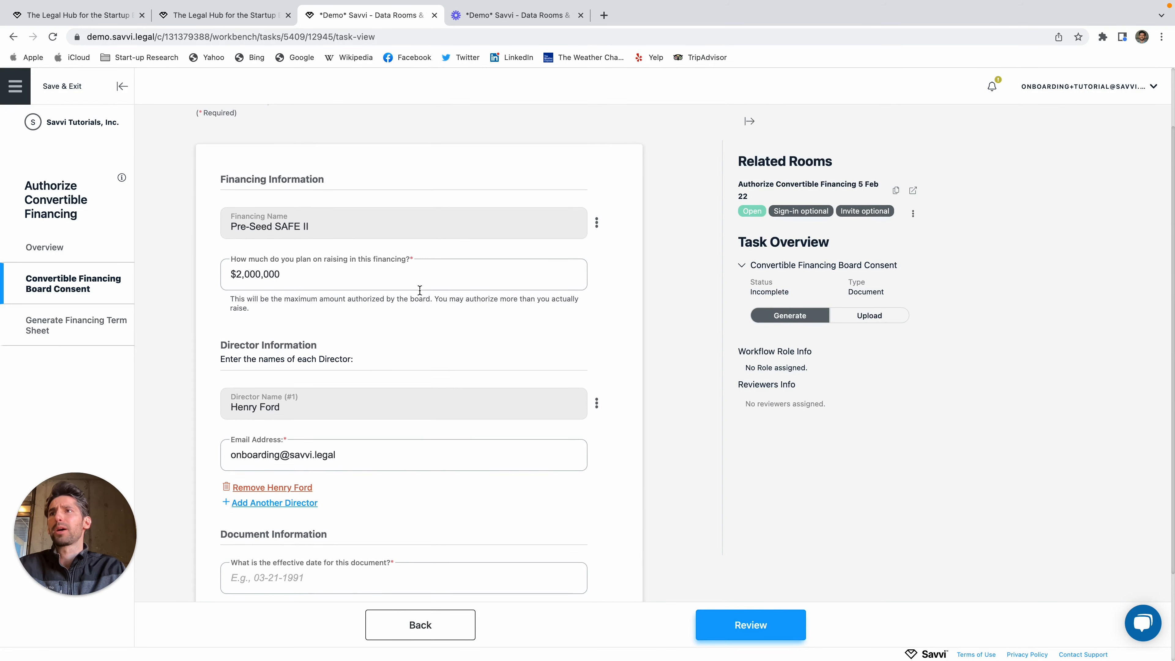
left_click(341, 276)
left_click_drag(341, 276, 220, 284)
left_click(627, 344)
Step: Enter 02-22-2022 as the document's effective date and move to review
scroll(508, 407, "down", 1)
scroll(500, 414, "down", 2)
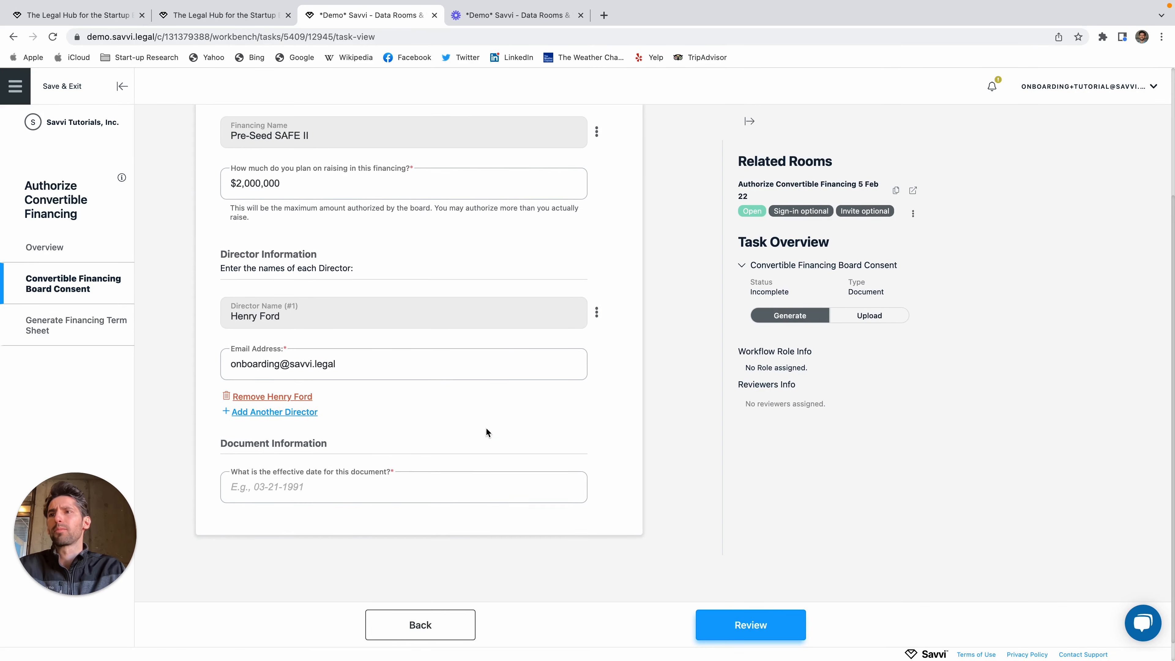
left_click(326, 491)
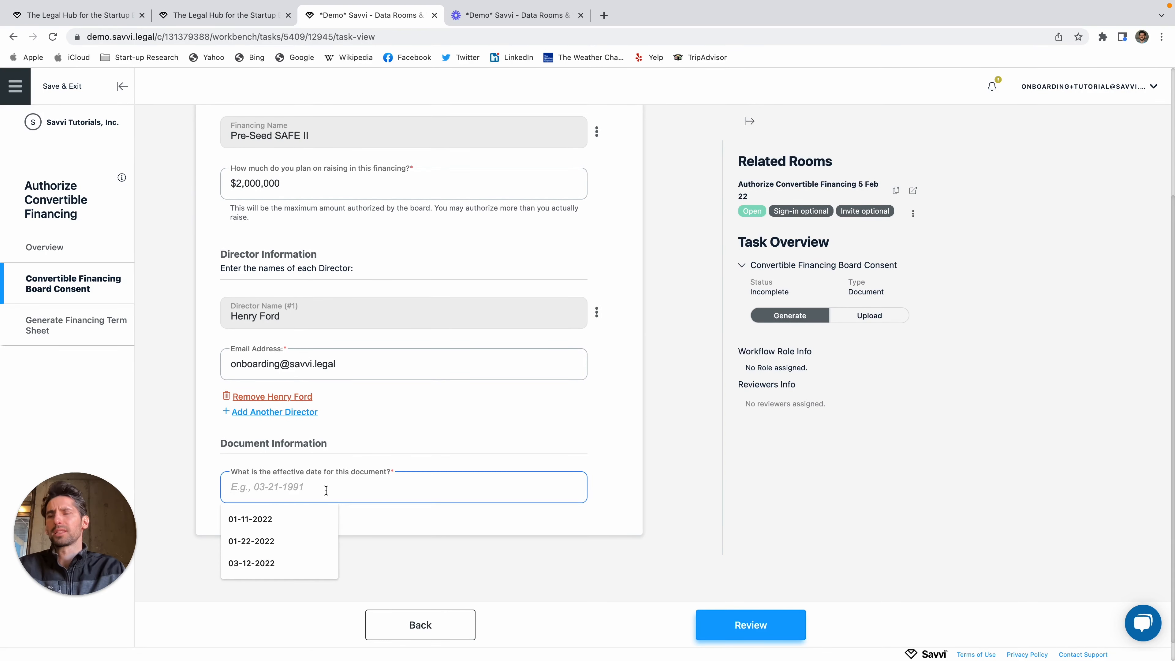
type("02-22-2")
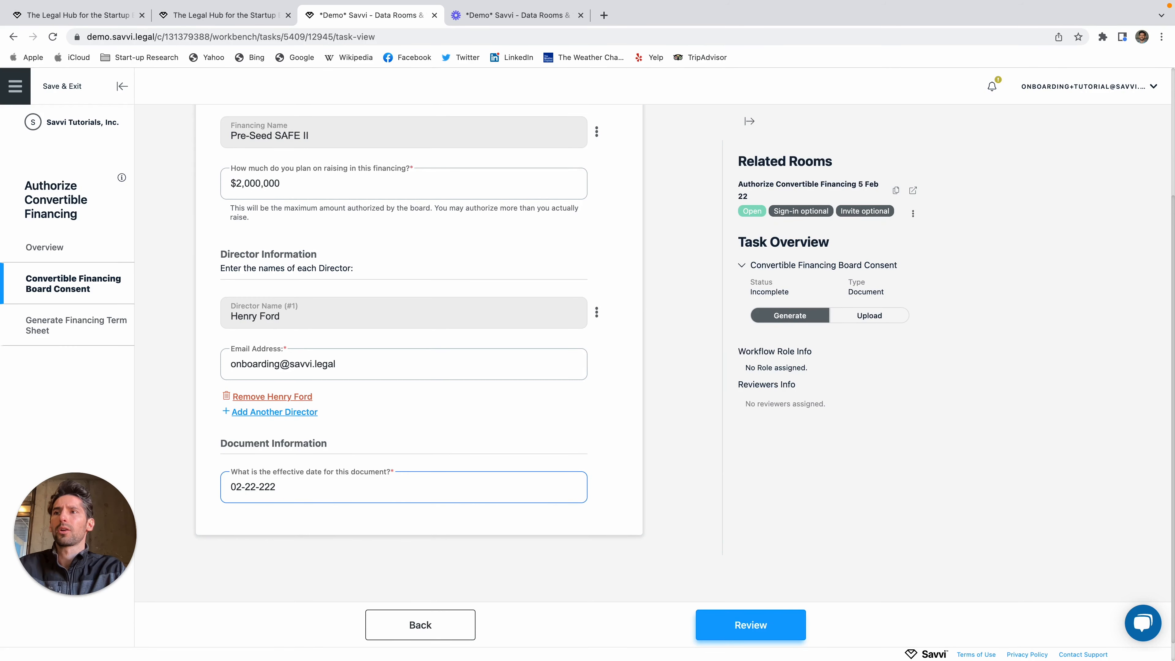
type("022")
left_click(759, 637)
Step: Submit and finalize the Board Consent with PandaDoc sending enabled on finalize
left_click(765, 635)
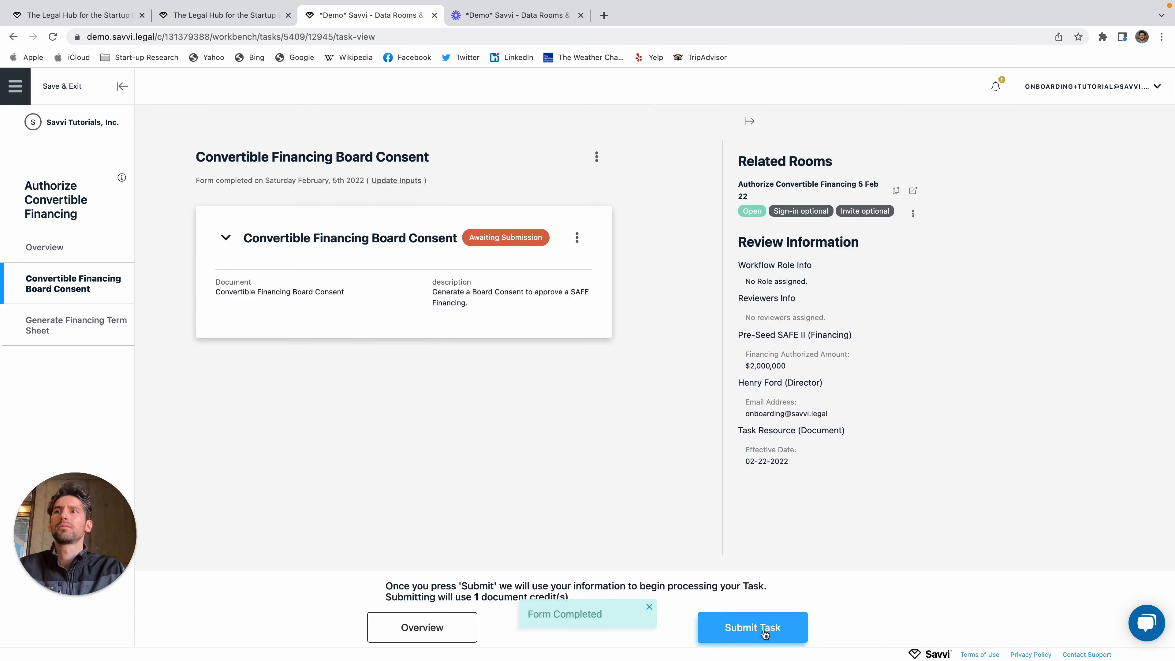
left_click(756, 641)
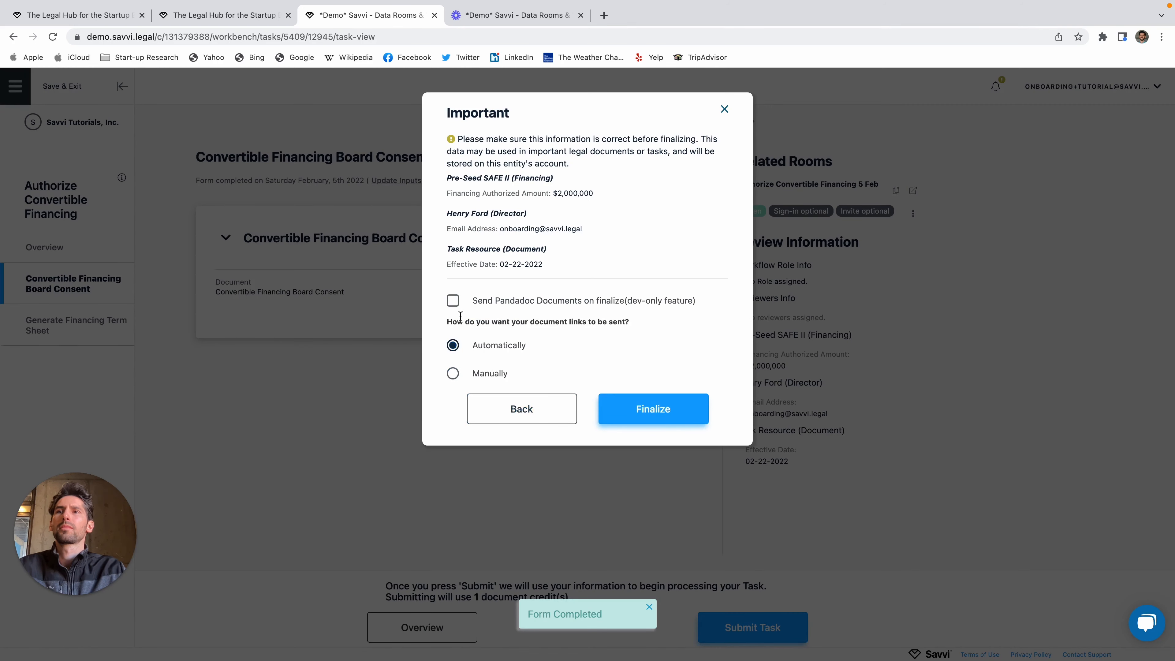
left_click(453, 301)
left_click(663, 410)
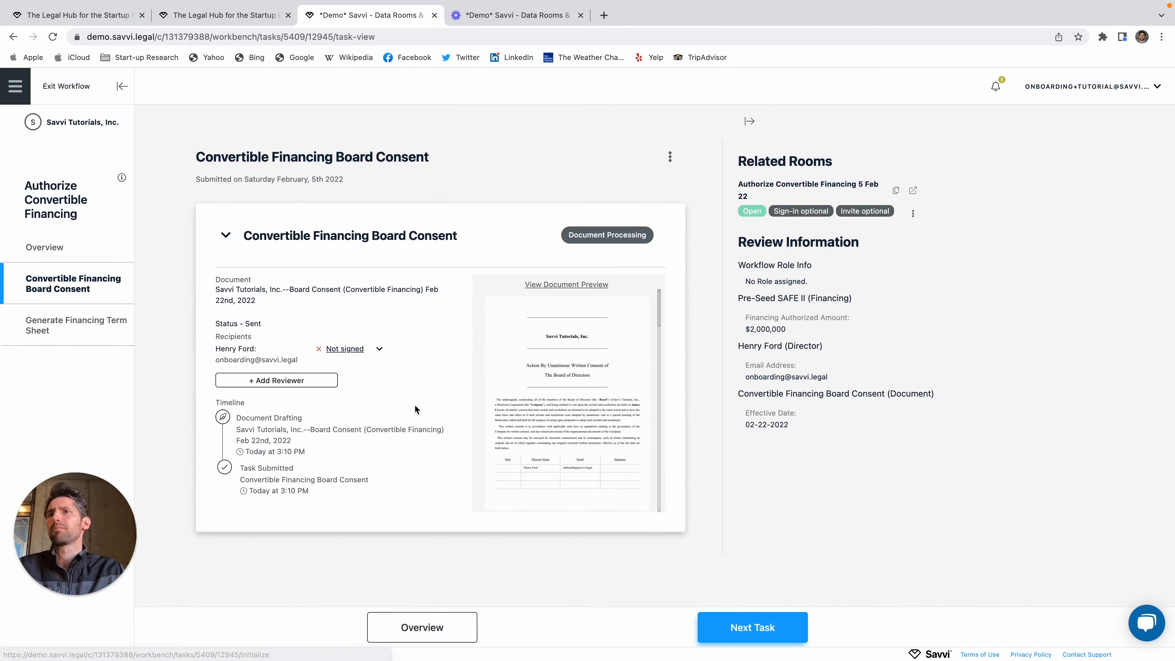
Step: Copy the director's board consent signing link and load it in a new browser tab
left_click(367, 353)
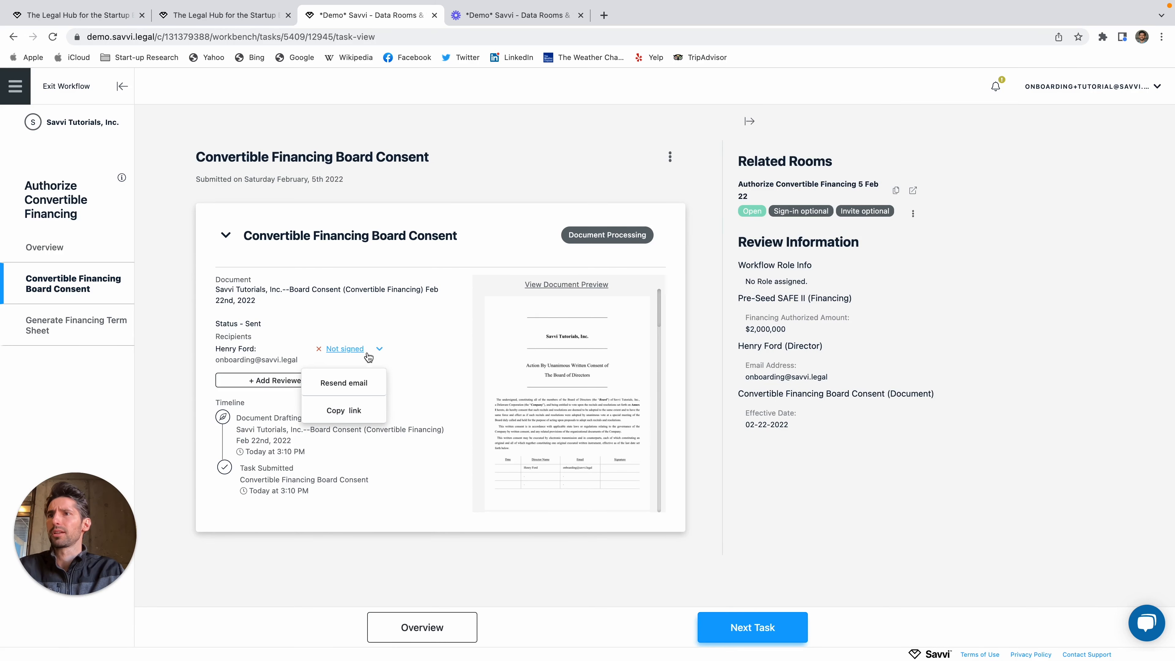
left_click(355, 416)
key("super+t")
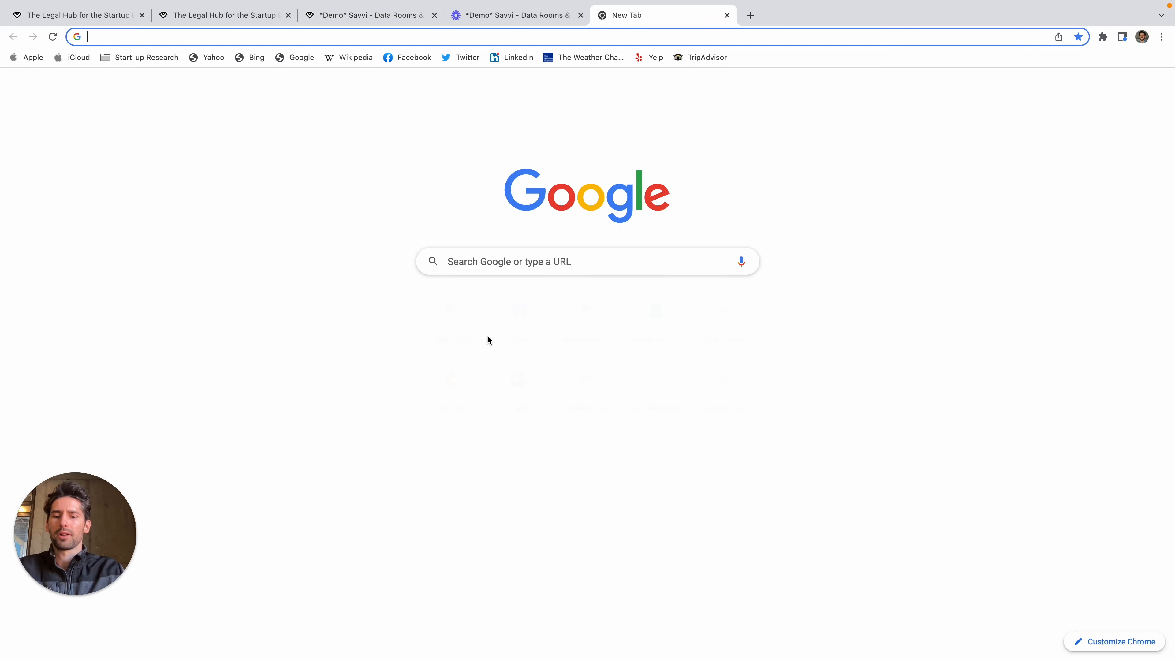
key("super+v")
key("Return")
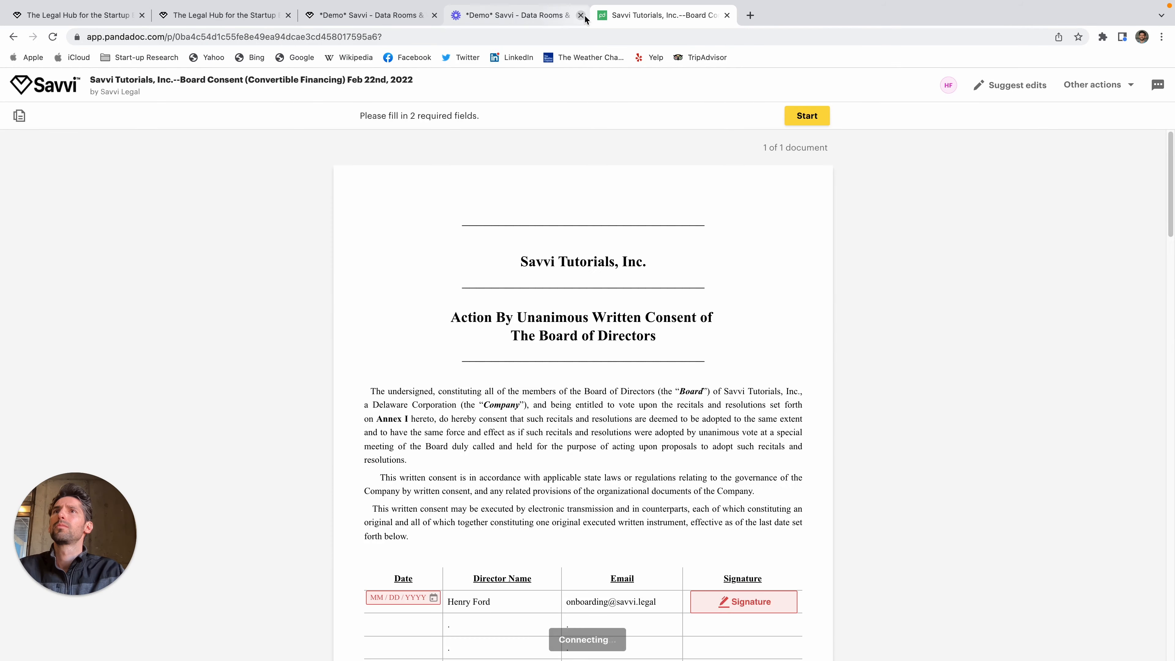
left_click(581, 15)
Step: Fill in today's date, sign the board consent as director, and finish
left_click(878, 116)
left_click(486, 398)
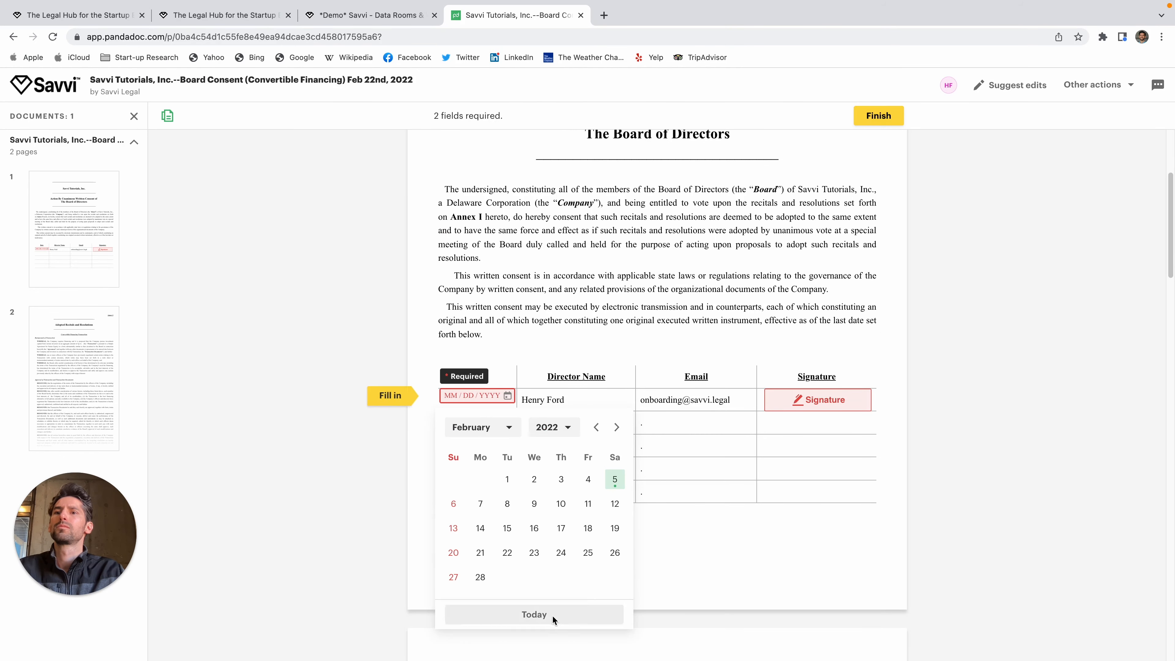
left_click(498, 615)
left_click(803, 394)
left_click(717, 505)
left_click(878, 116)
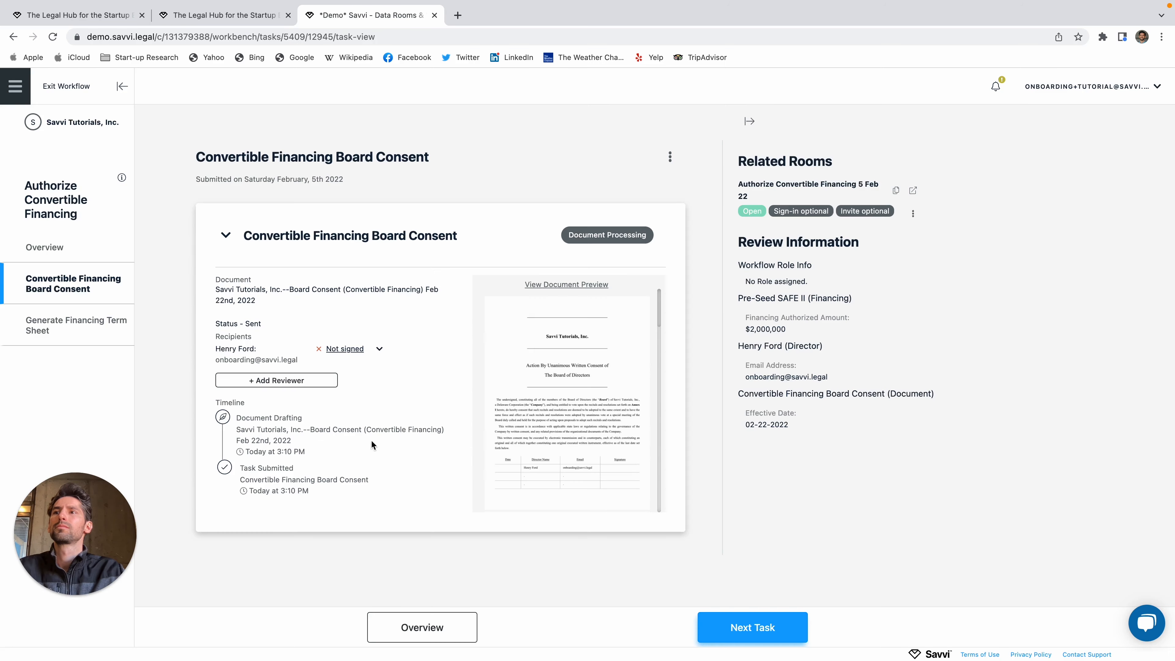
Step: Open the Generate Financing Term Sheet task and enter a 12000000 valuation cap
left_click(95, 311)
scroll(407, 460, "down", 2)
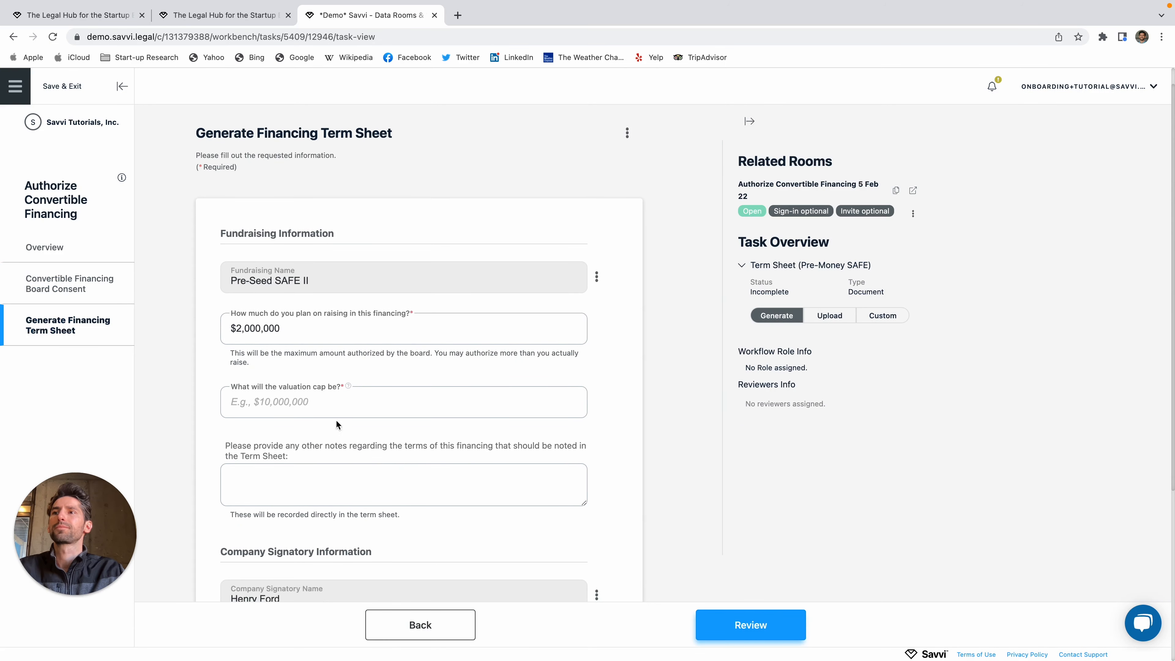
scroll(278, 383, "down", 2)
left_click(304, 347)
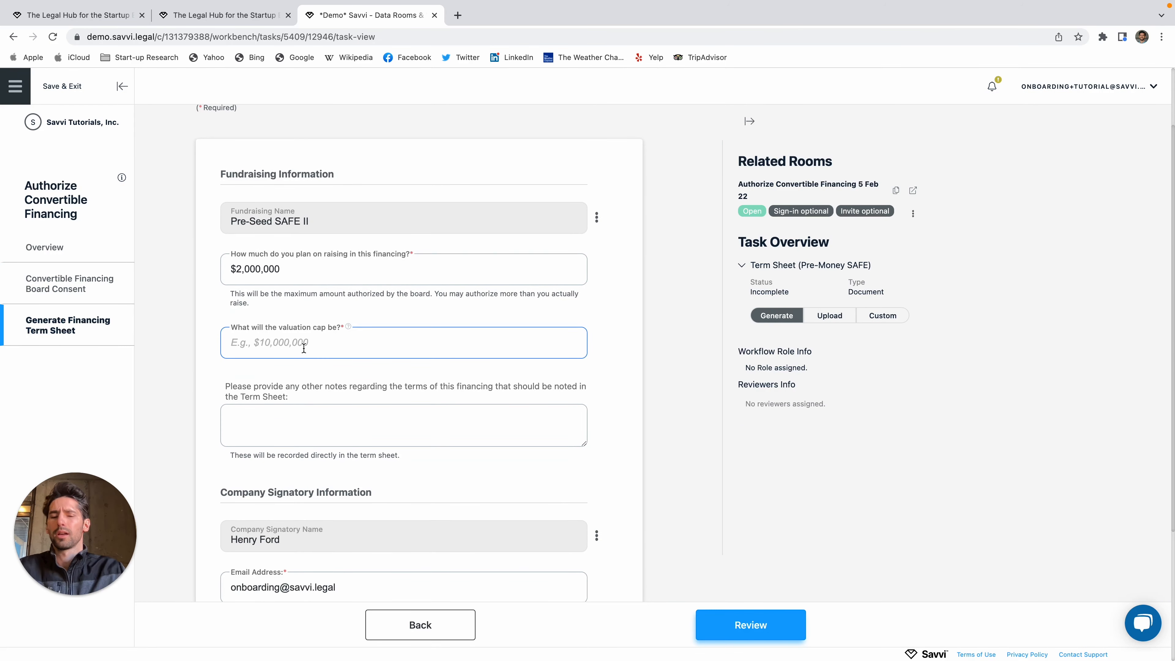
type("10000")
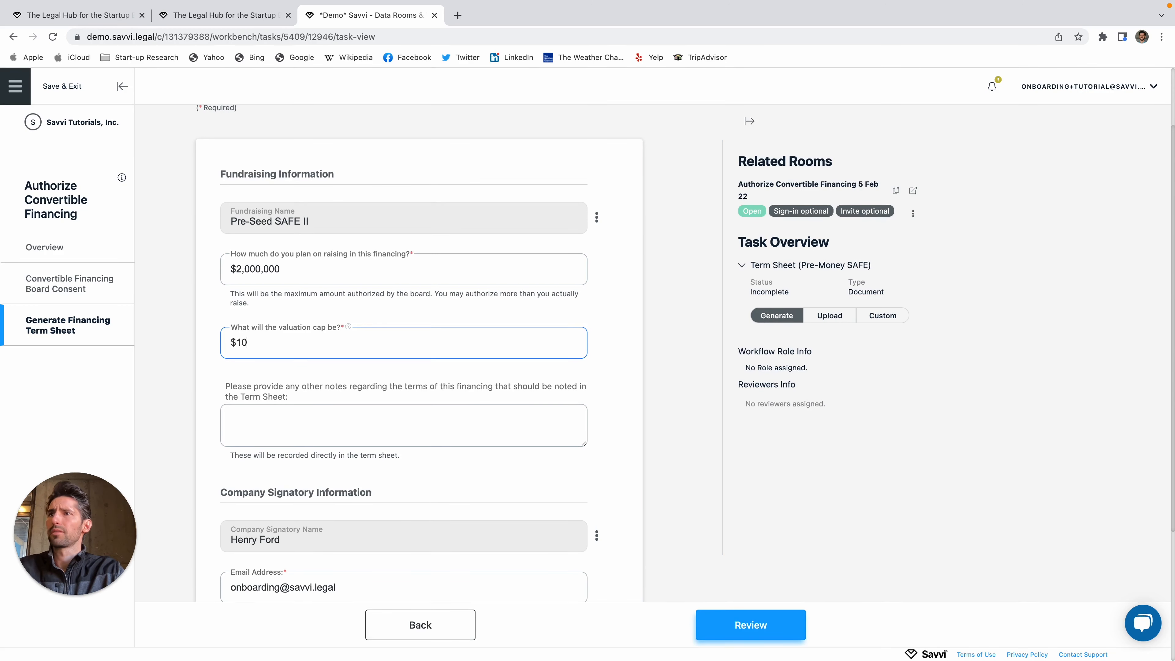
key("BackSpace")
key("BackSpace")
key("BackSpace")
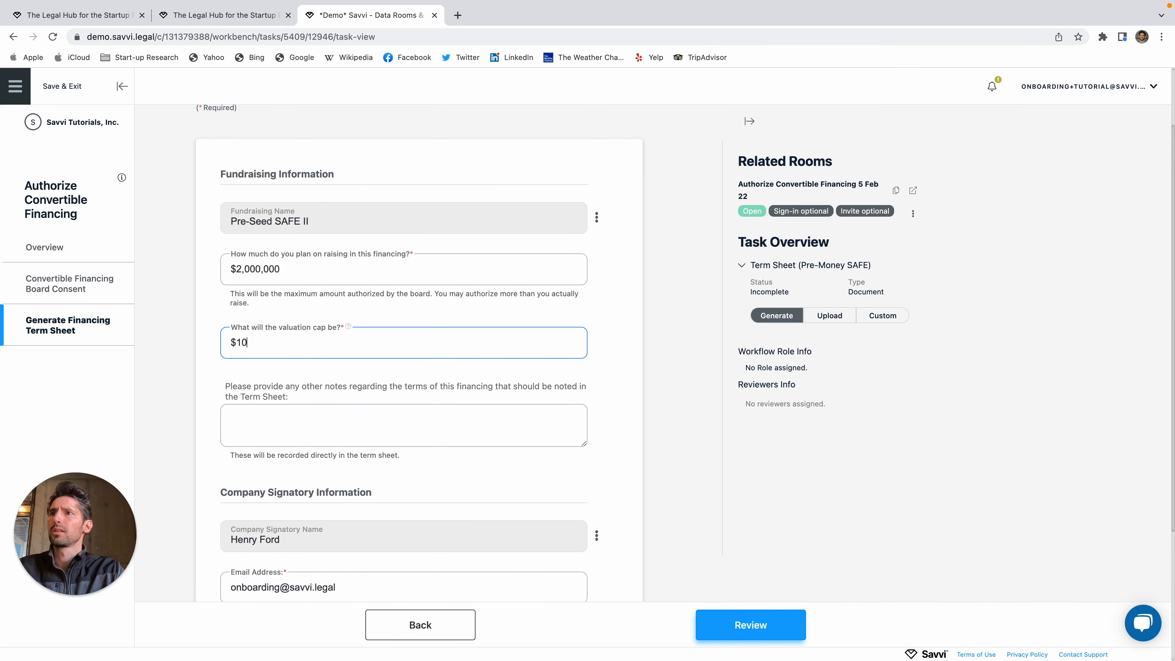
type("000")
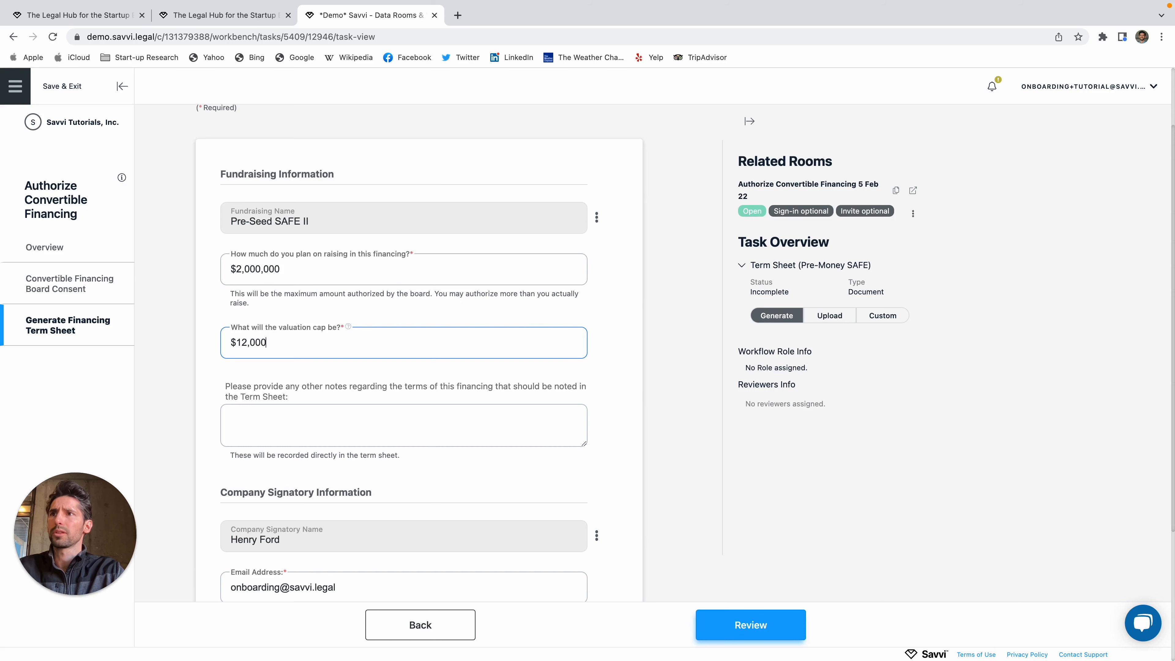
key("BackSpace")
type("000")
key("Tab")
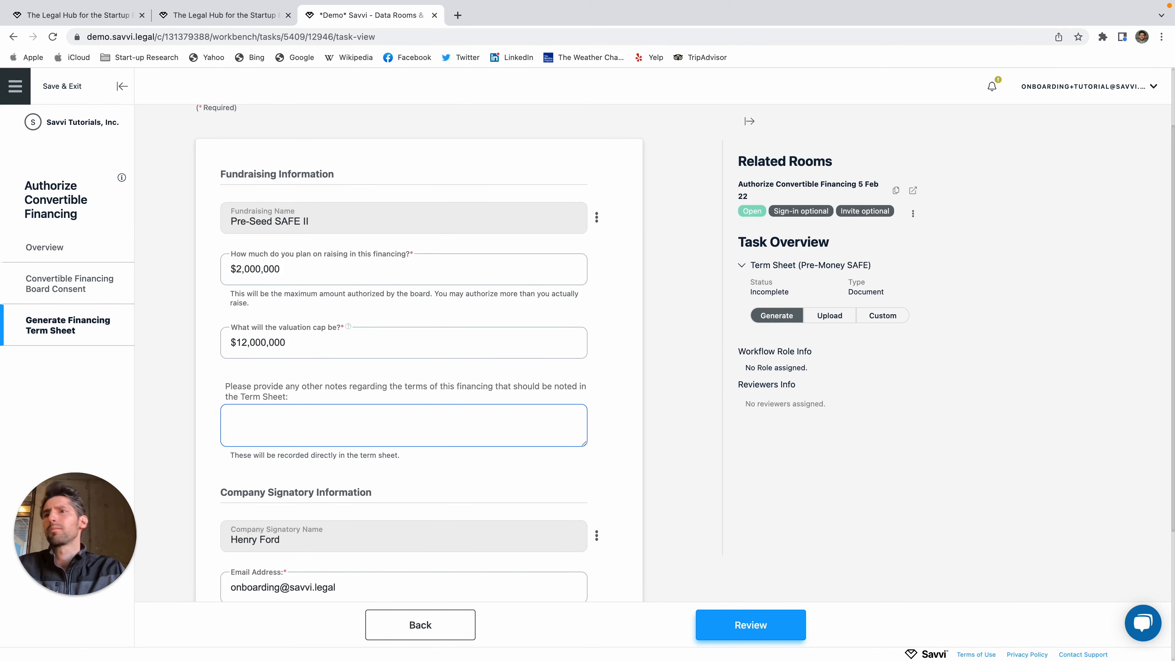
Step: Leave the notes field blank and bring up the term sheet review
scroll(269, 431, "down", 1)
scroll(268, 431, "down", 2)
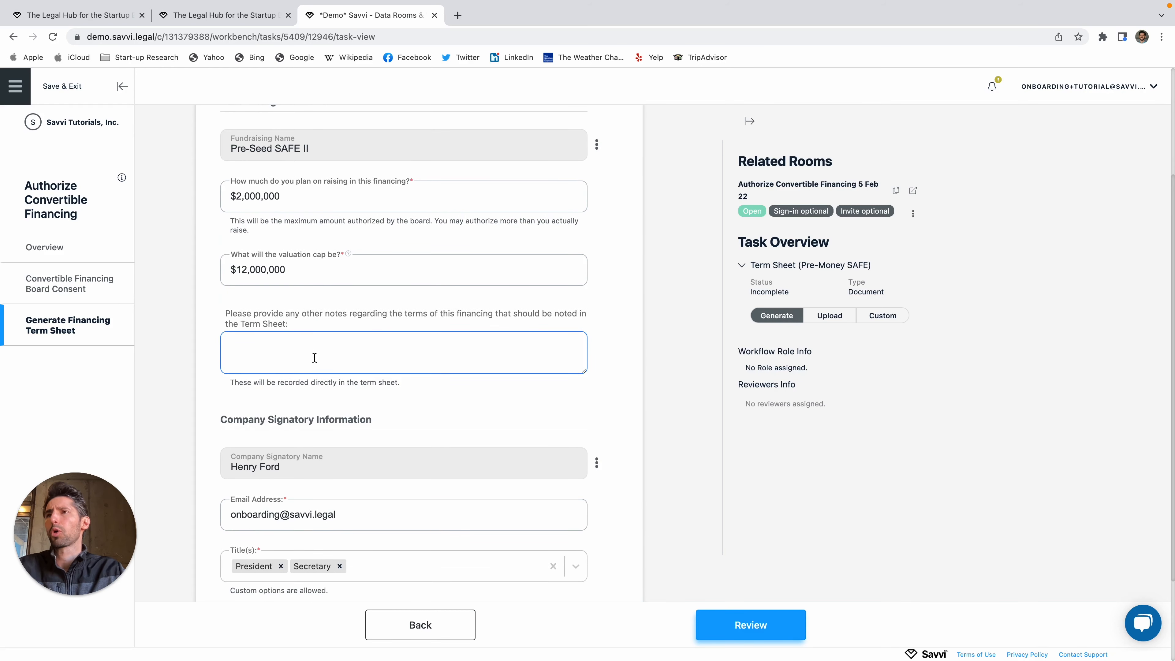
scroll(311, 360, "down", 4)
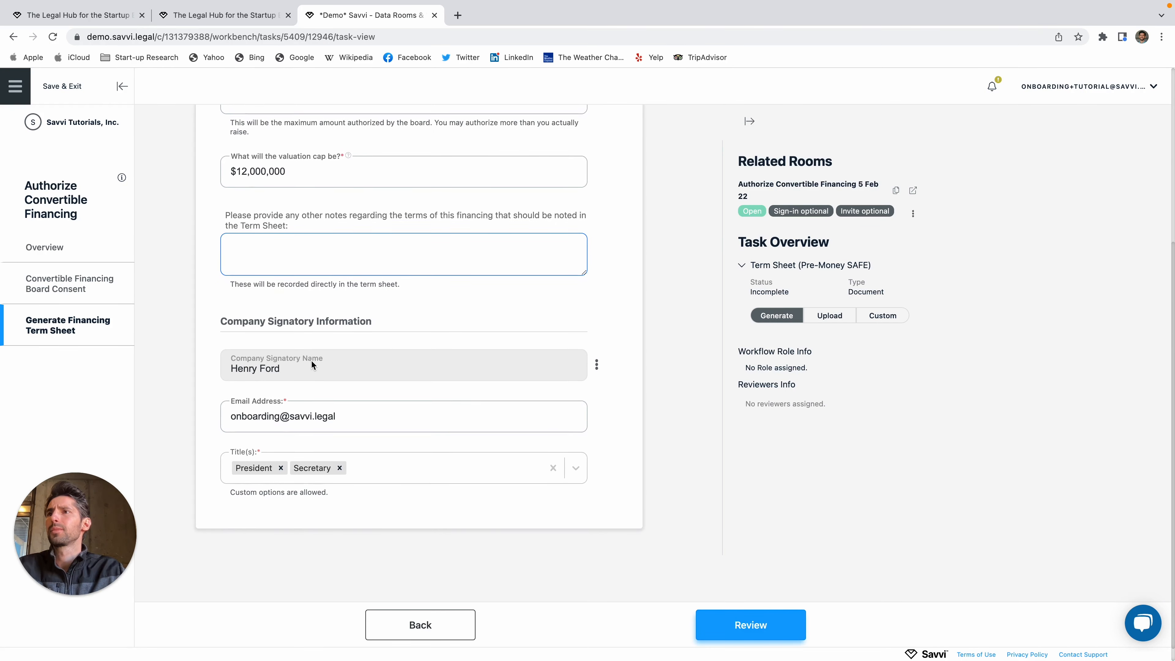
left_click(618, 313)
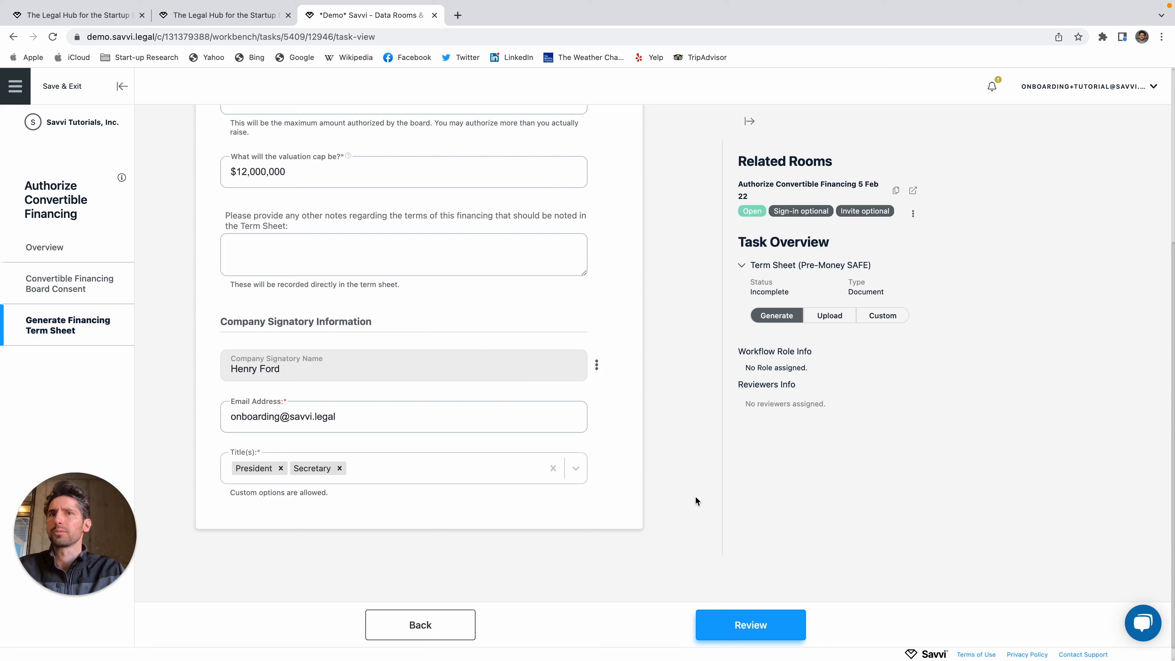
left_click(716, 639)
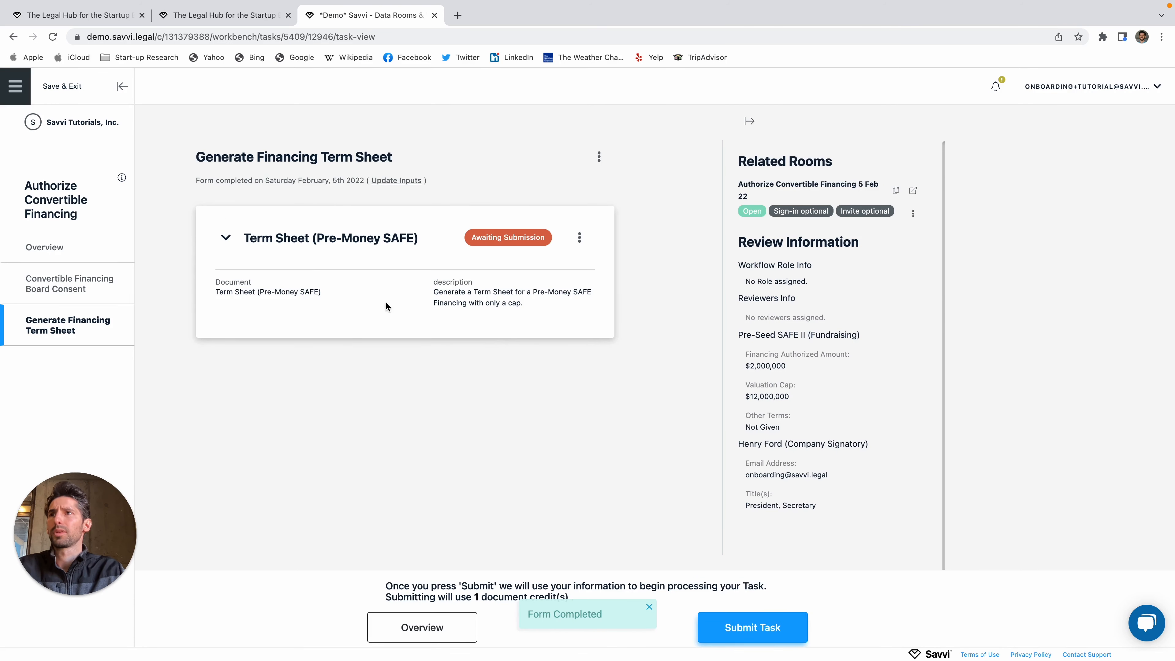
Step: Submit the term sheet with 'Send Pandadoc Documents on finalize' ticked, and finalize it
left_click(764, 633)
left_click(499, 317)
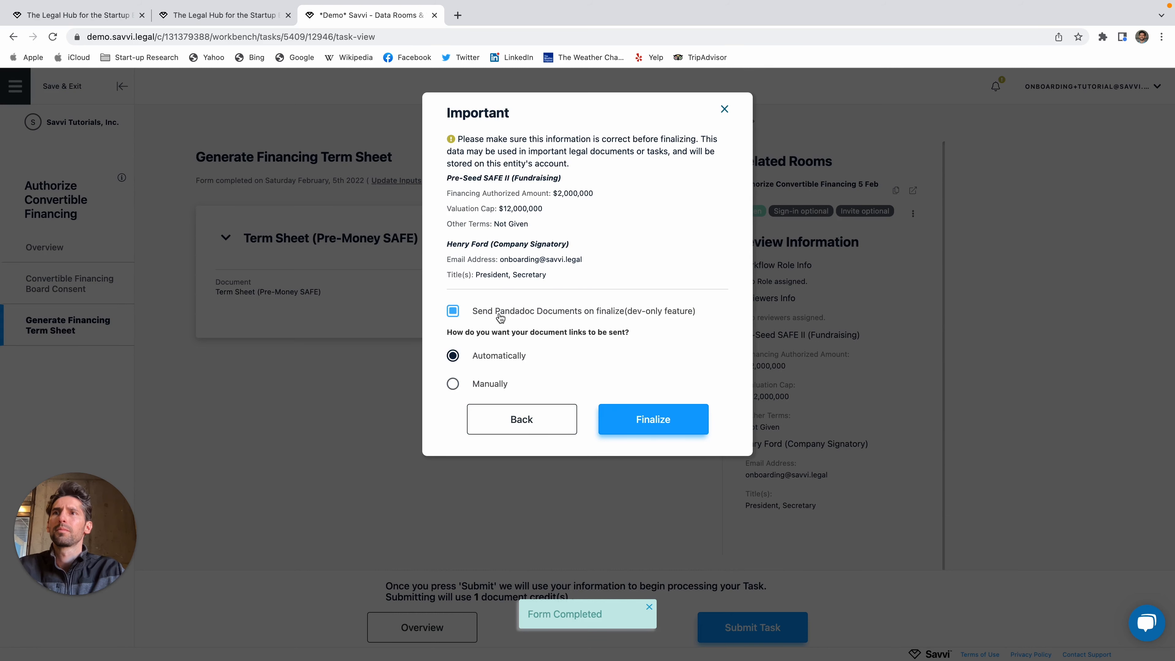
left_click(690, 422)
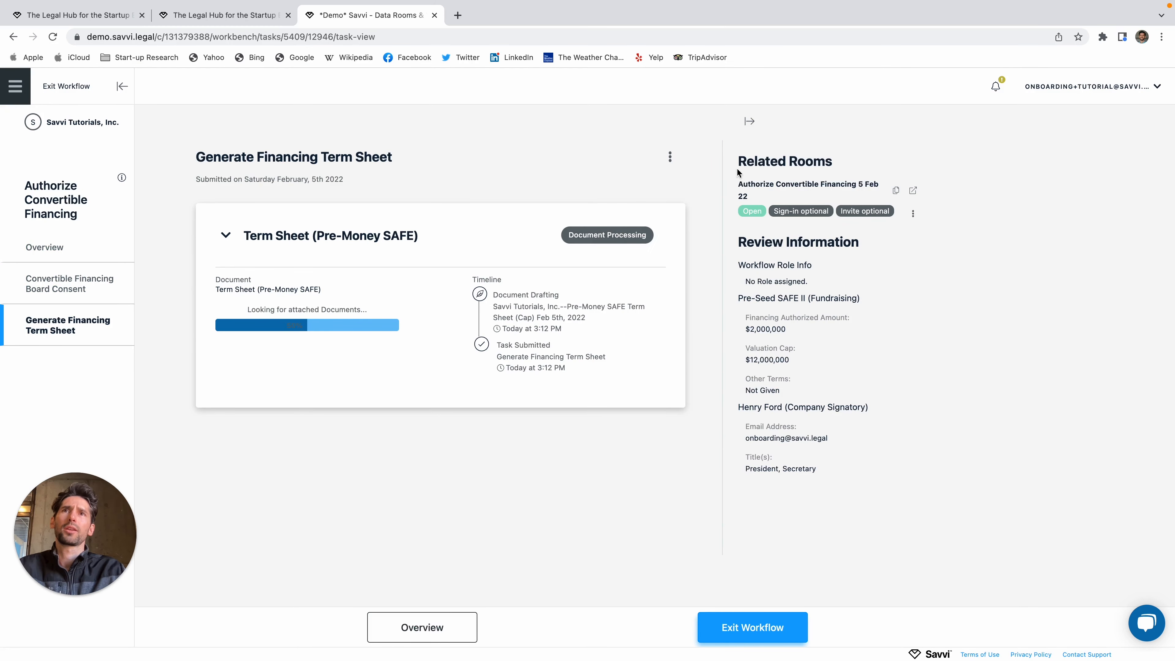
Step: Look over the Related Rooms panel, then open and dismiss the data room's ⋮ options
left_click_drag(739, 166, 840, 172)
left_click(839, 173)
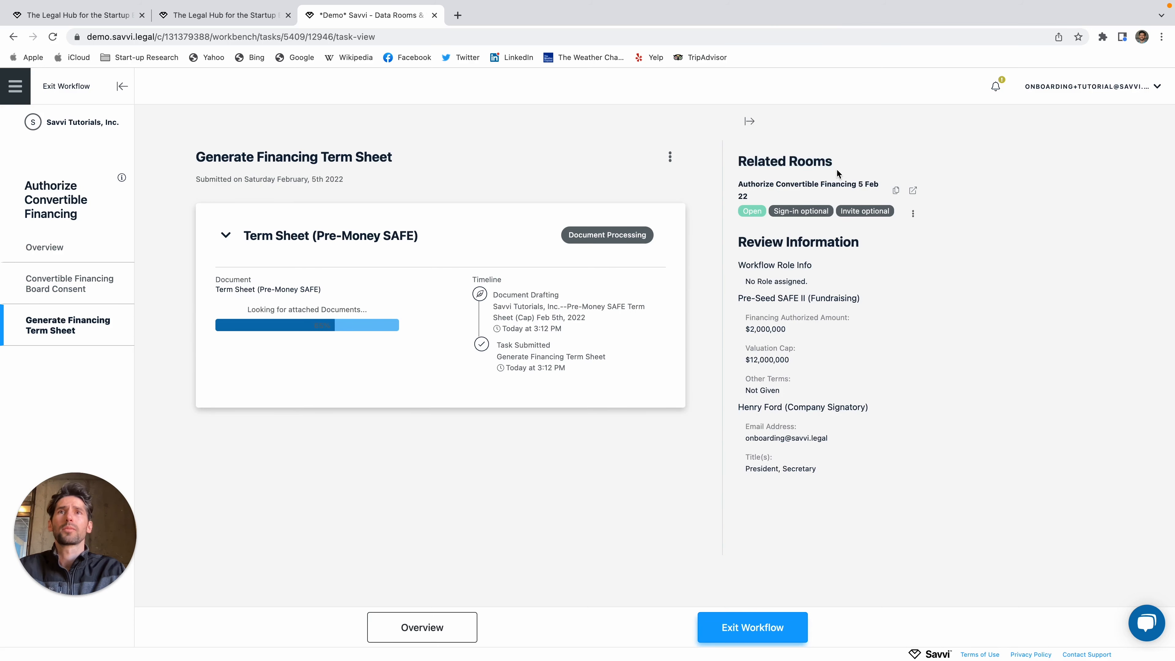
left_click_drag(738, 164, 857, 169)
left_click(857, 168)
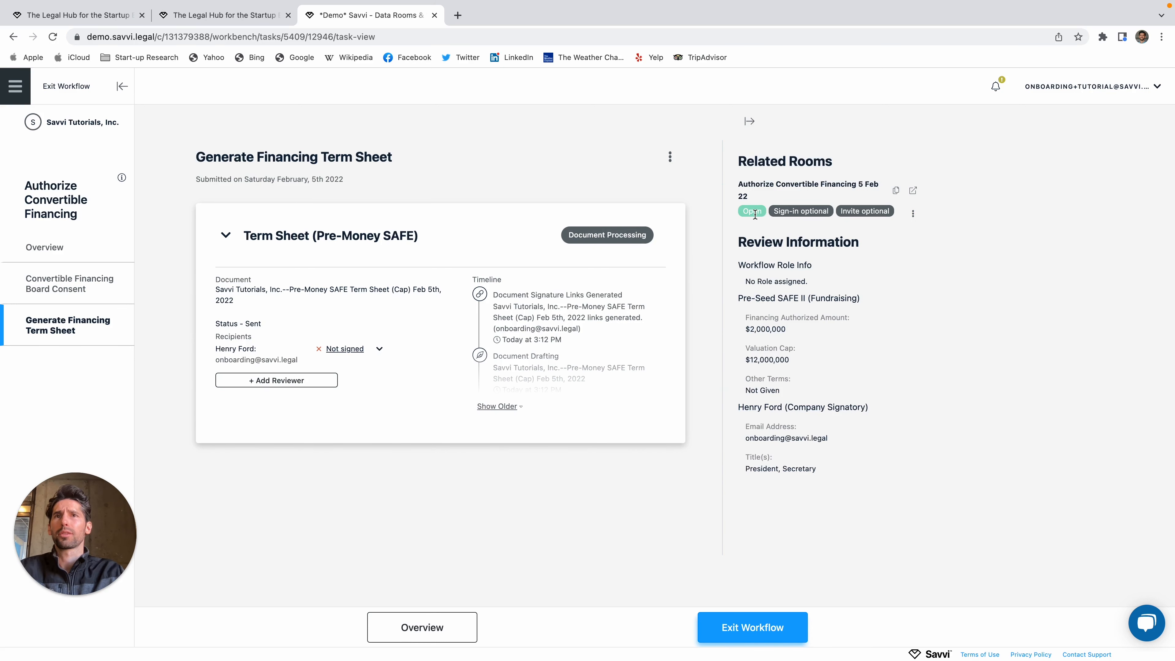
left_click_drag(772, 213, 829, 213)
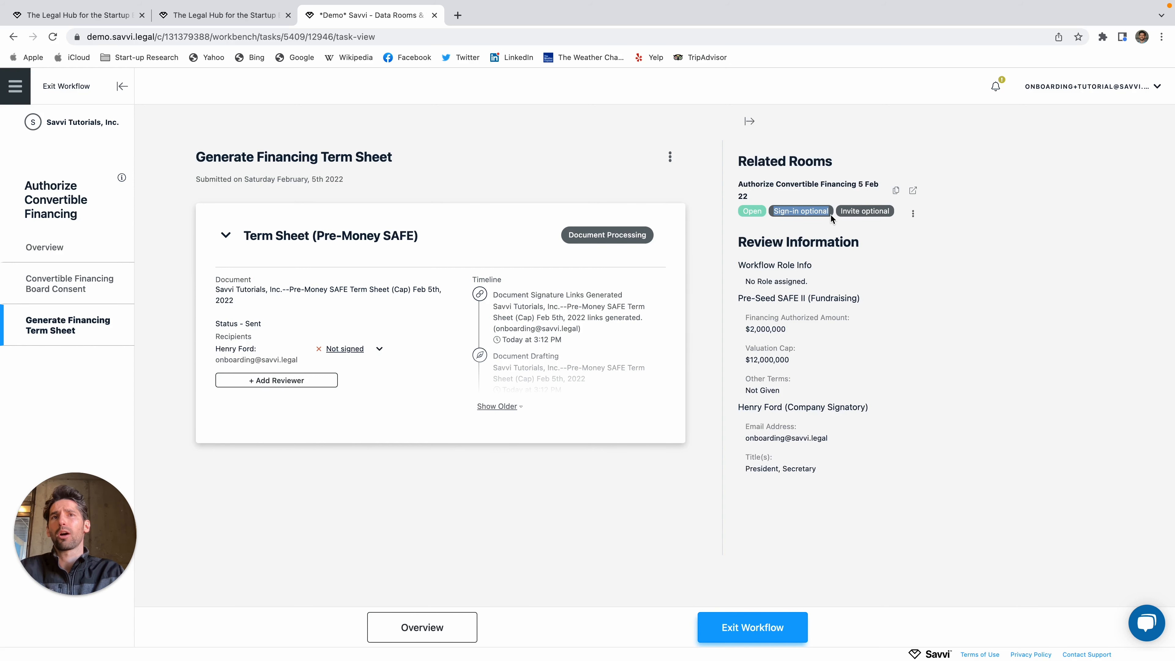
left_click(913, 214)
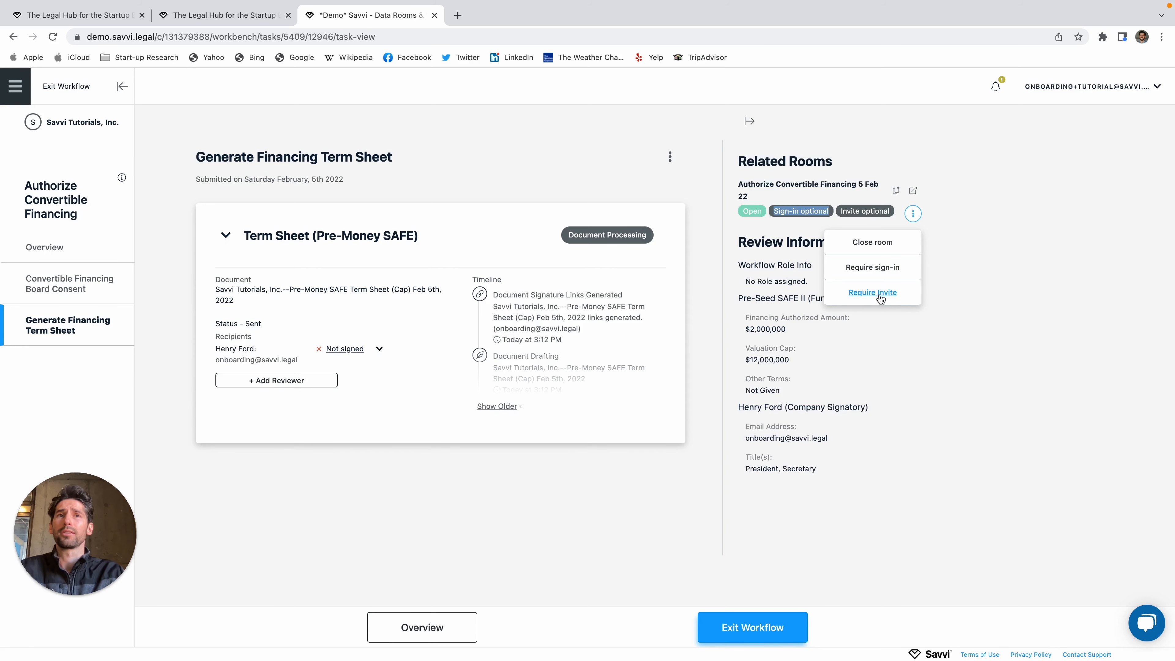
left_click(961, 219)
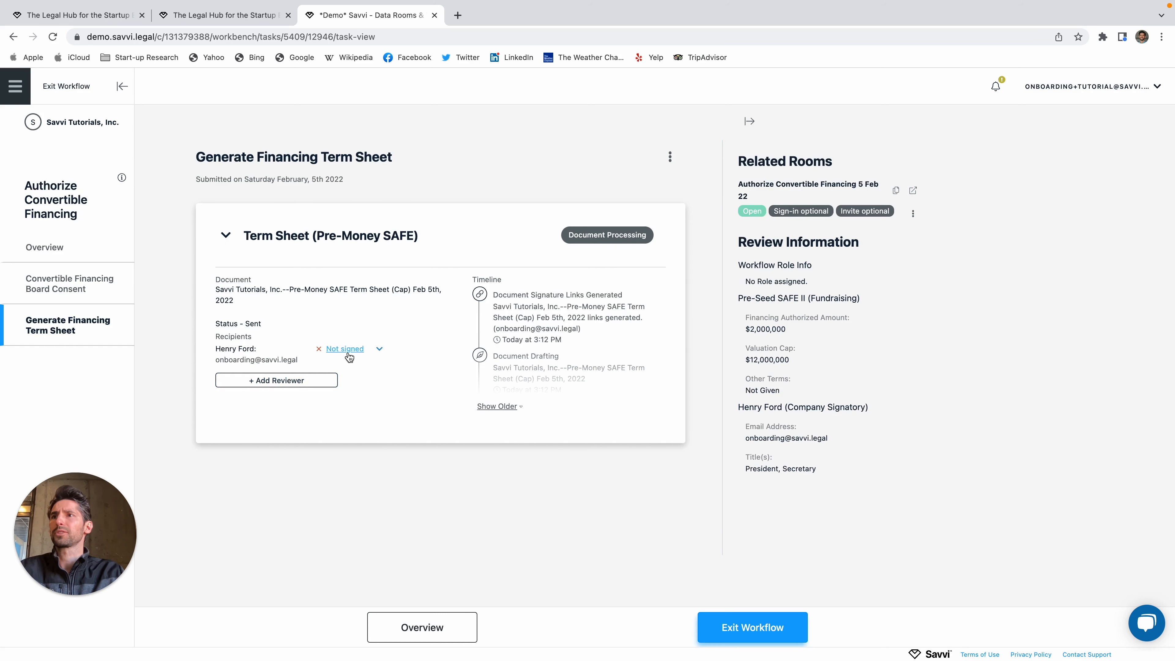
Step: Copy the term sheet signing link and load it in a new browser tab
left_click(362, 350)
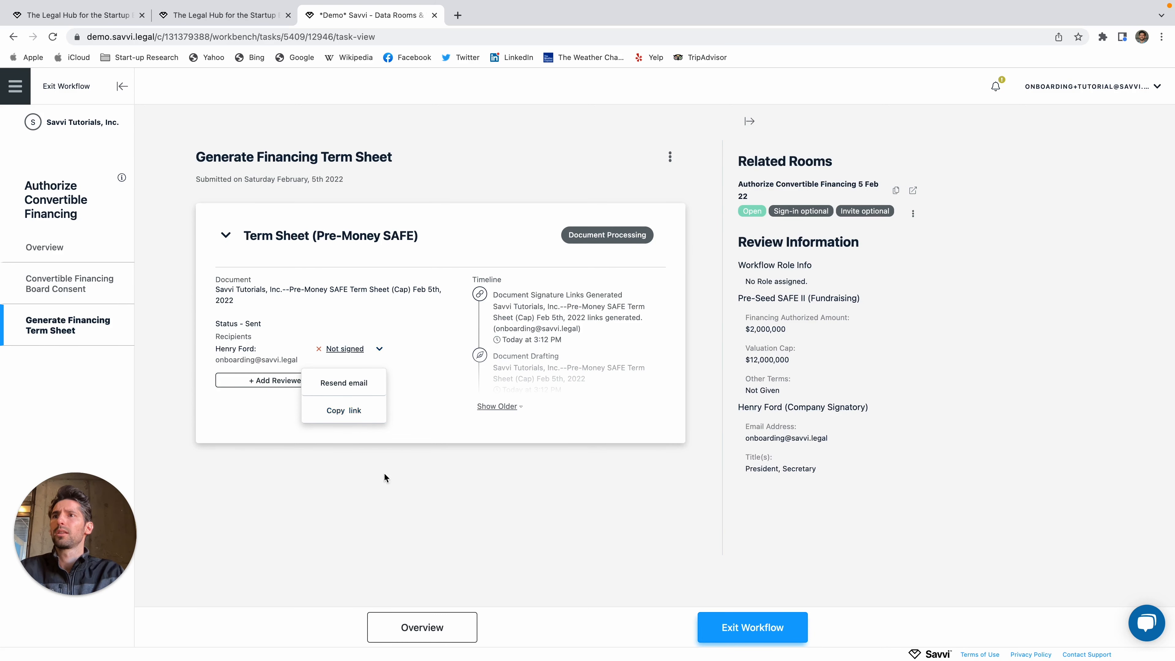
left_click(351, 411)
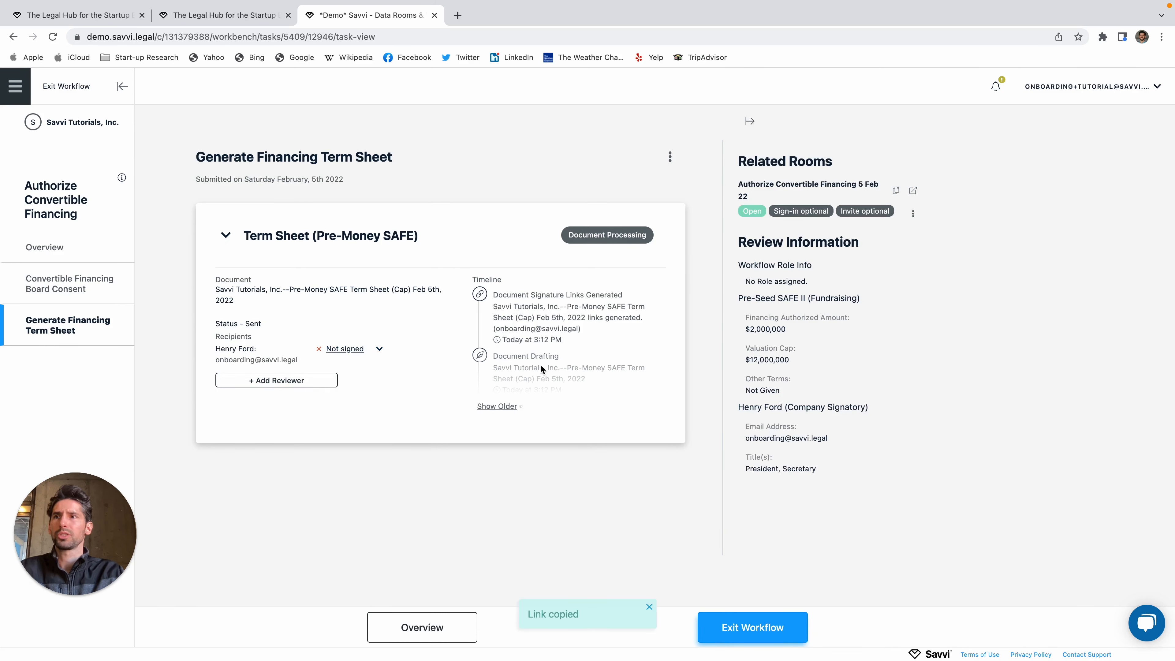
key("super+t")
key("super+v")
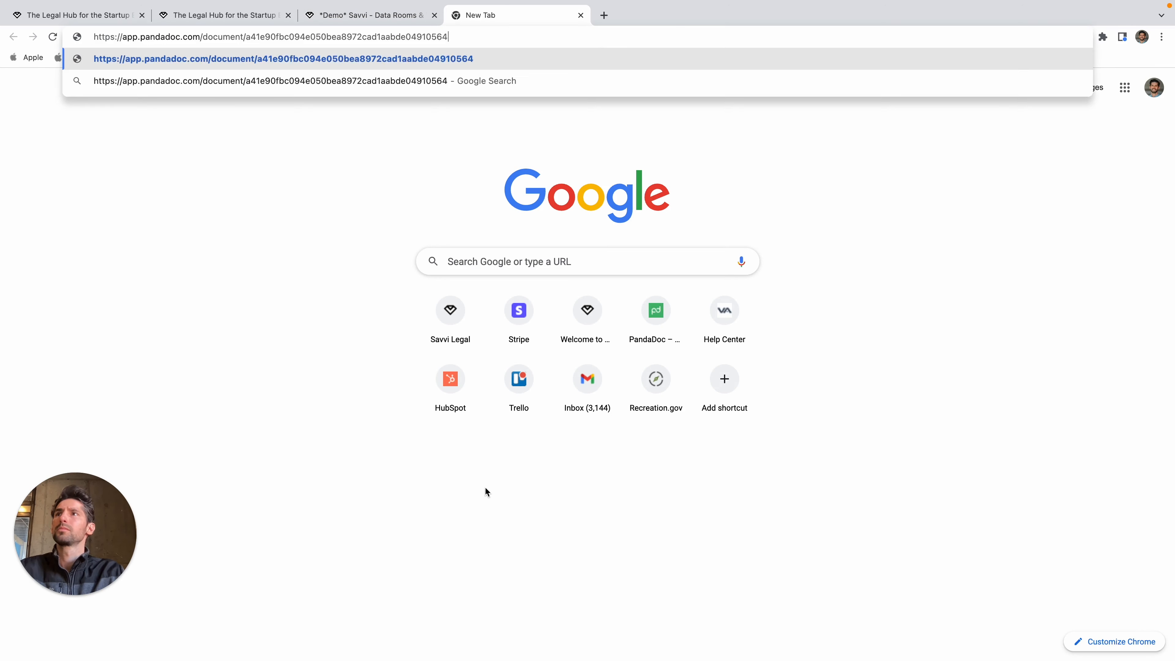
key("Return")
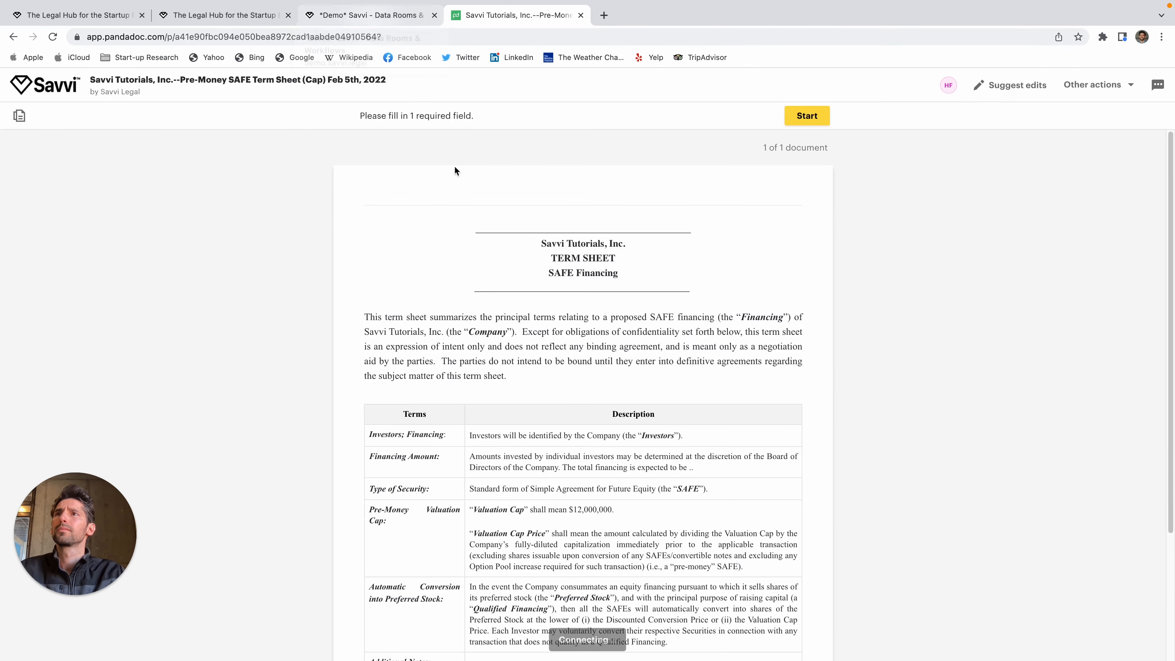
Step: Sign the Pre-Money SAFE term sheet, finish, and close the PandaDoc tab
left_click(881, 115)
left_click(532, 554)
left_click(717, 506)
scroll(727, 355, "up", 4)
left_click(878, 115)
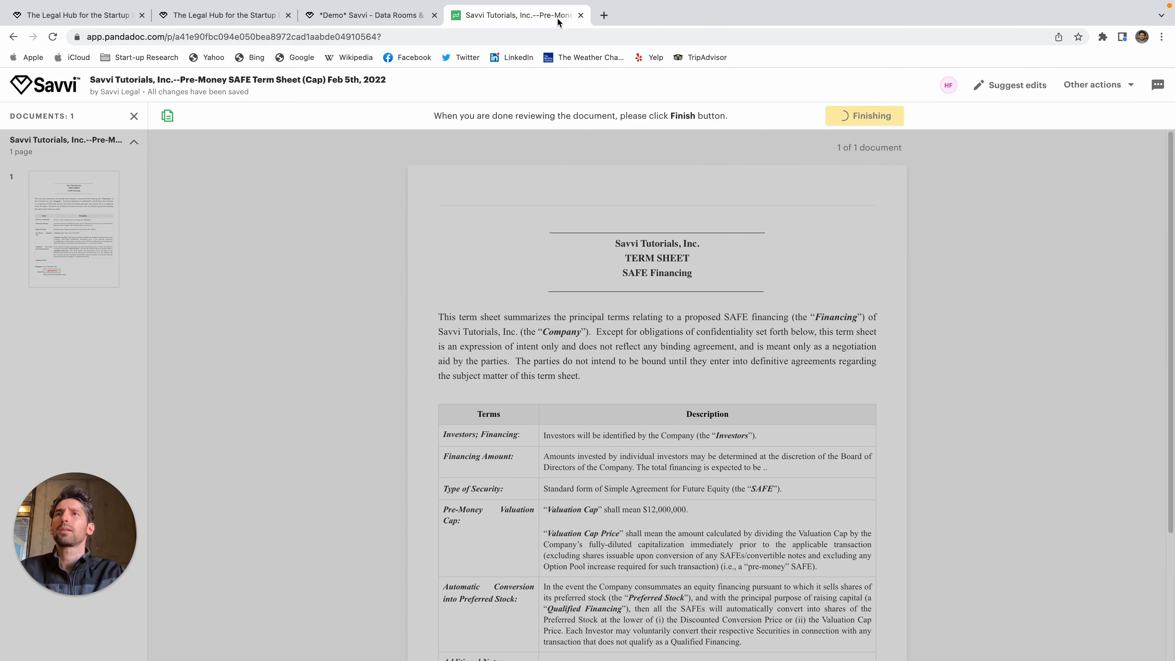
key("super+w")
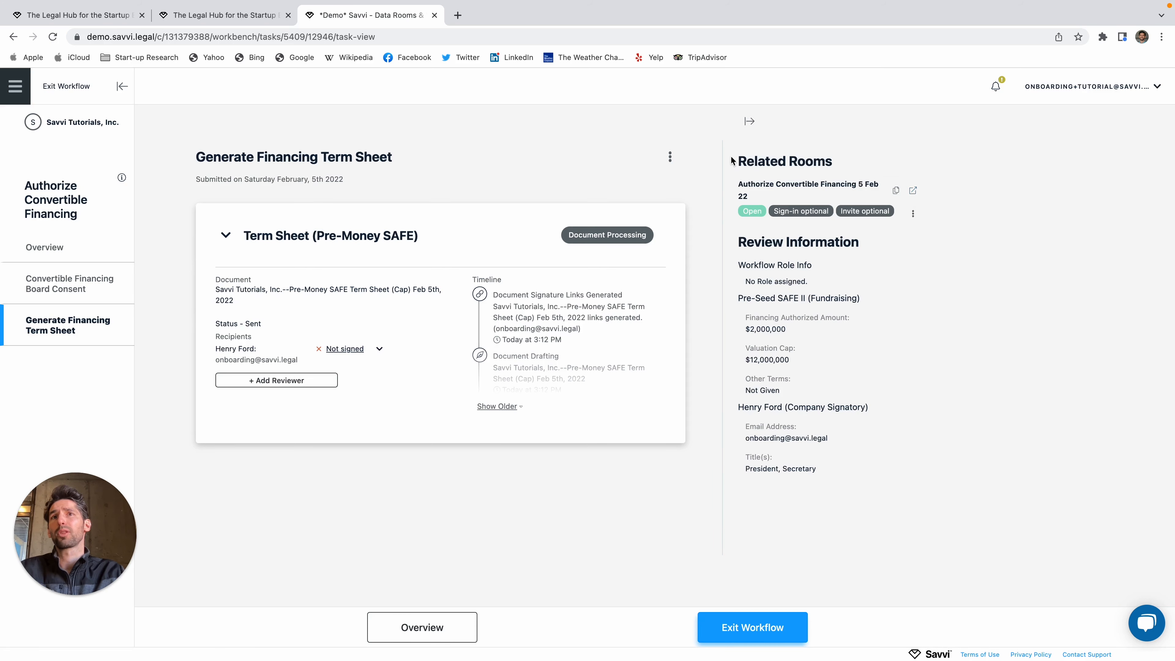
Step: Open the Authorize Convertible Financing 5 Feb 22 data room from Related Rooms
left_click_drag(740, 160, 884, 160)
left_click(884, 161)
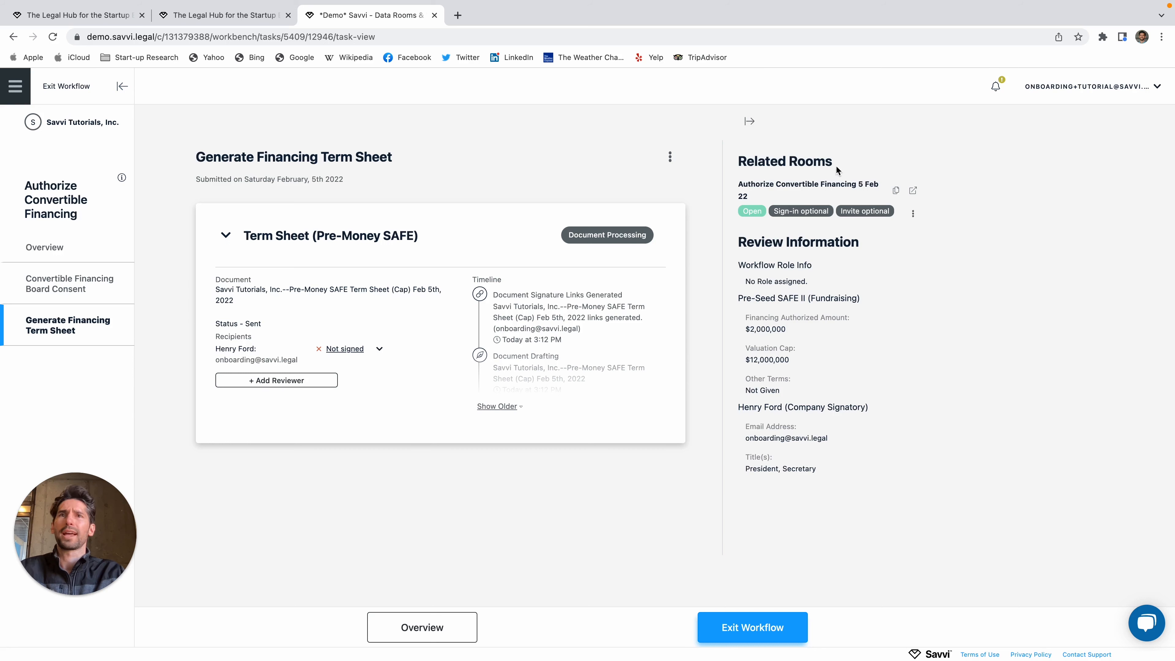
left_click(912, 192)
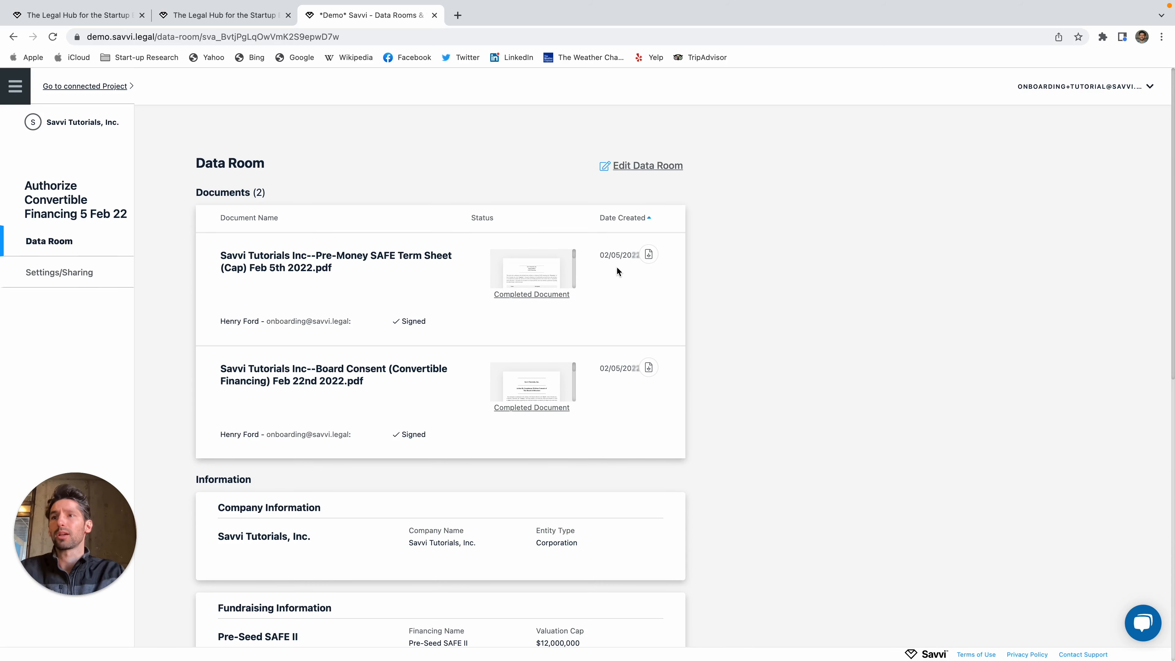
scroll(617, 269, "down", 10)
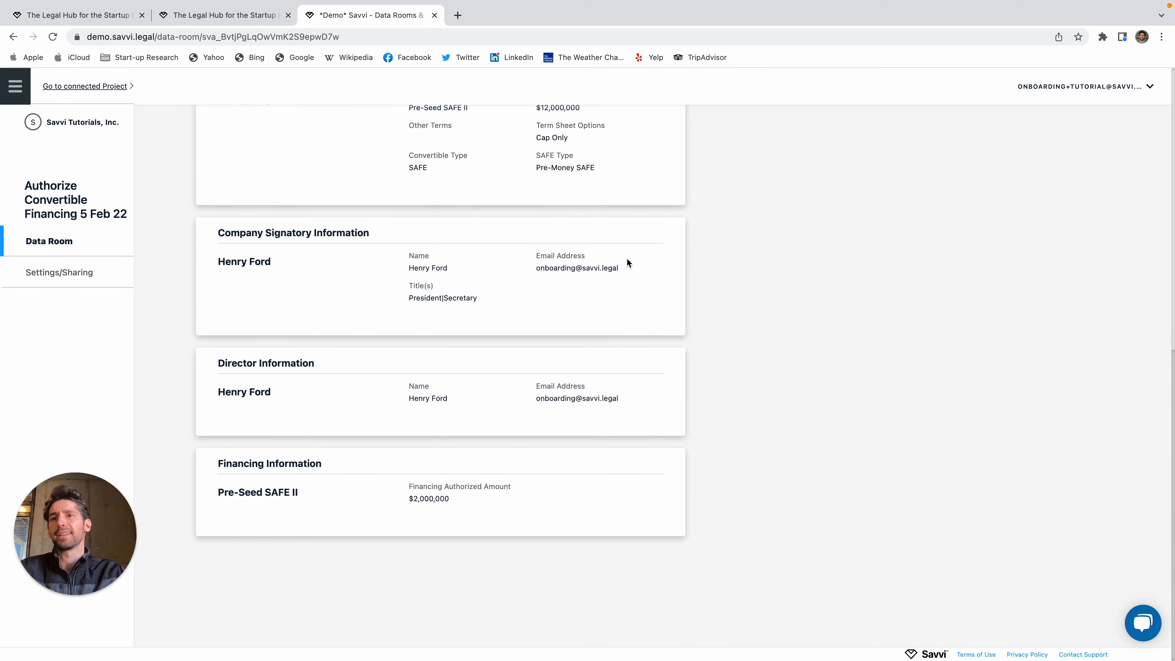
scroll(645, 456, "up", 10)
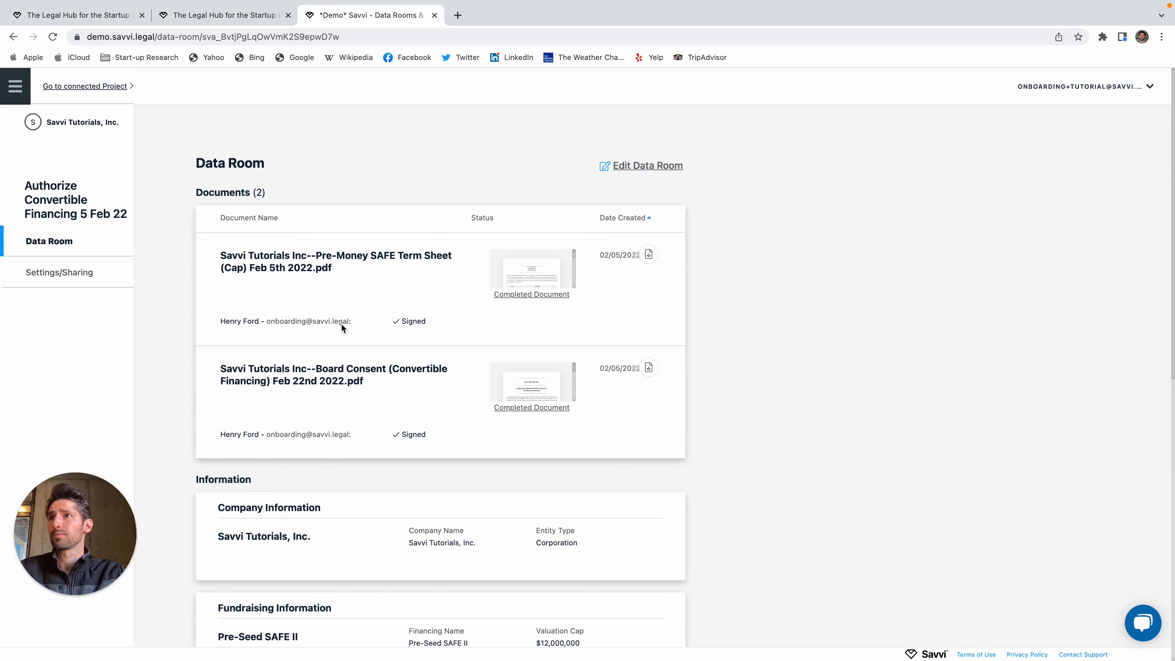
scroll(401, 378, "down", 1)
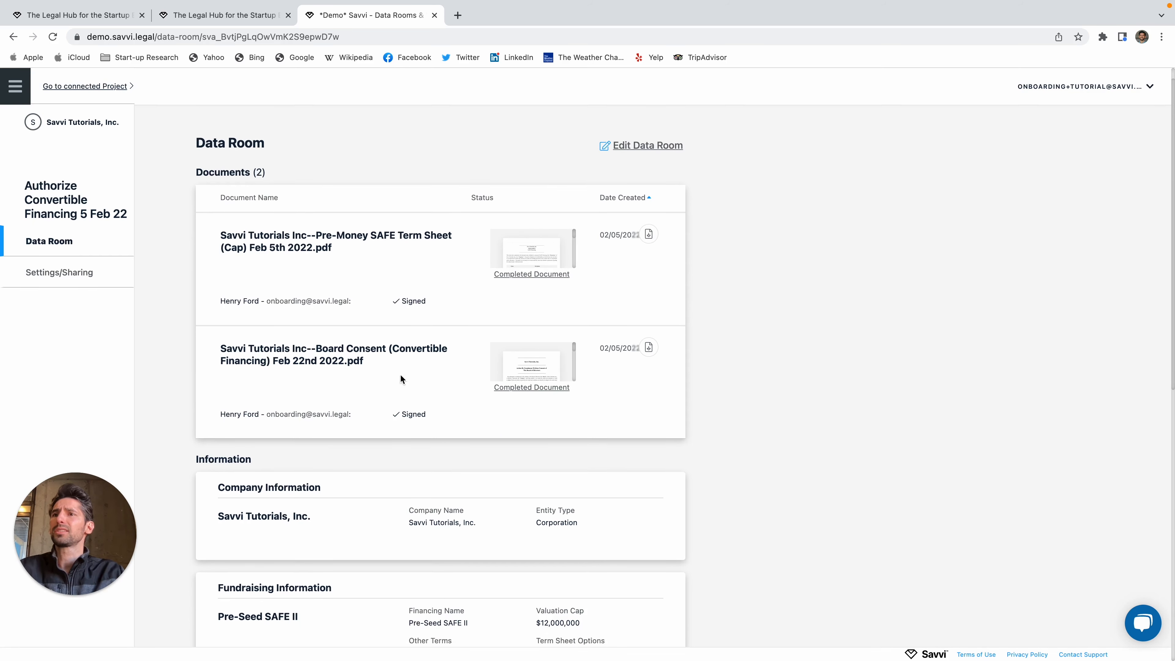
scroll(400, 378, "down", 4)
scroll(403, 363, "down", 1)
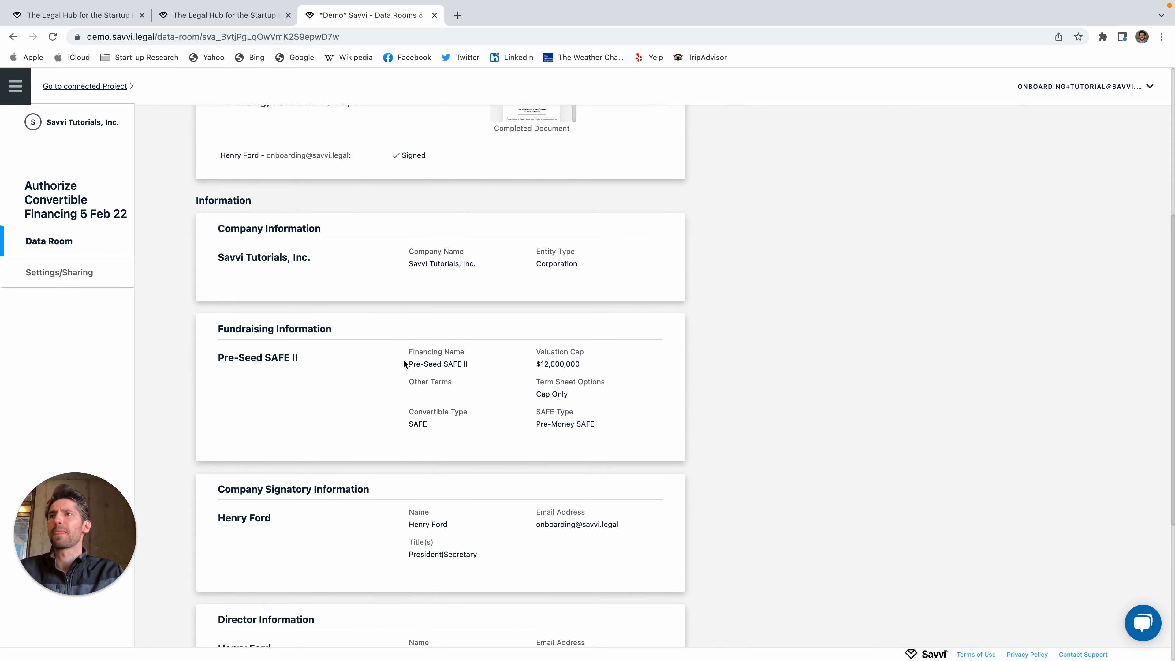
scroll(403, 363, "up", 5)
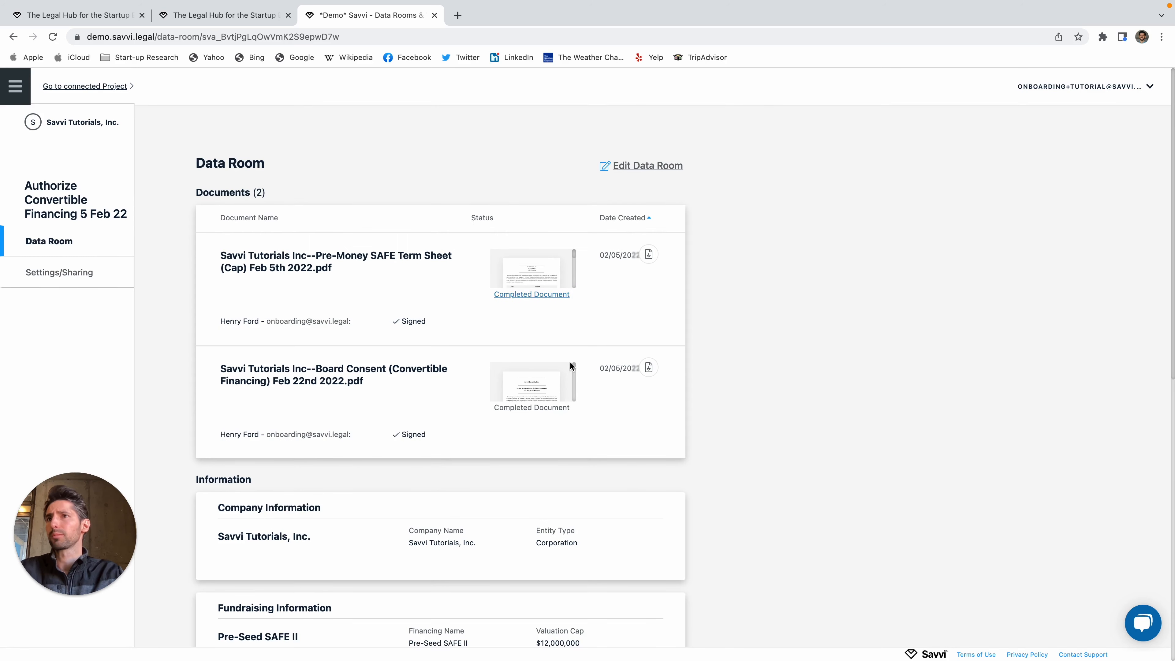
scroll(571, 367, "down", 1)
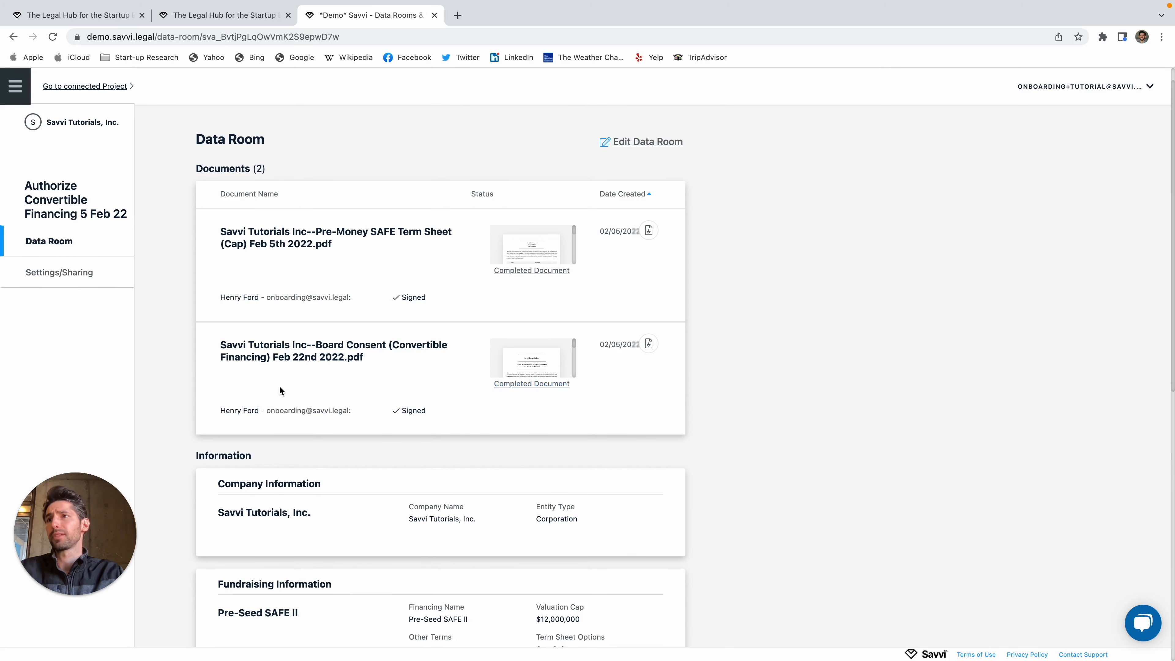
triple_click(241, 345)
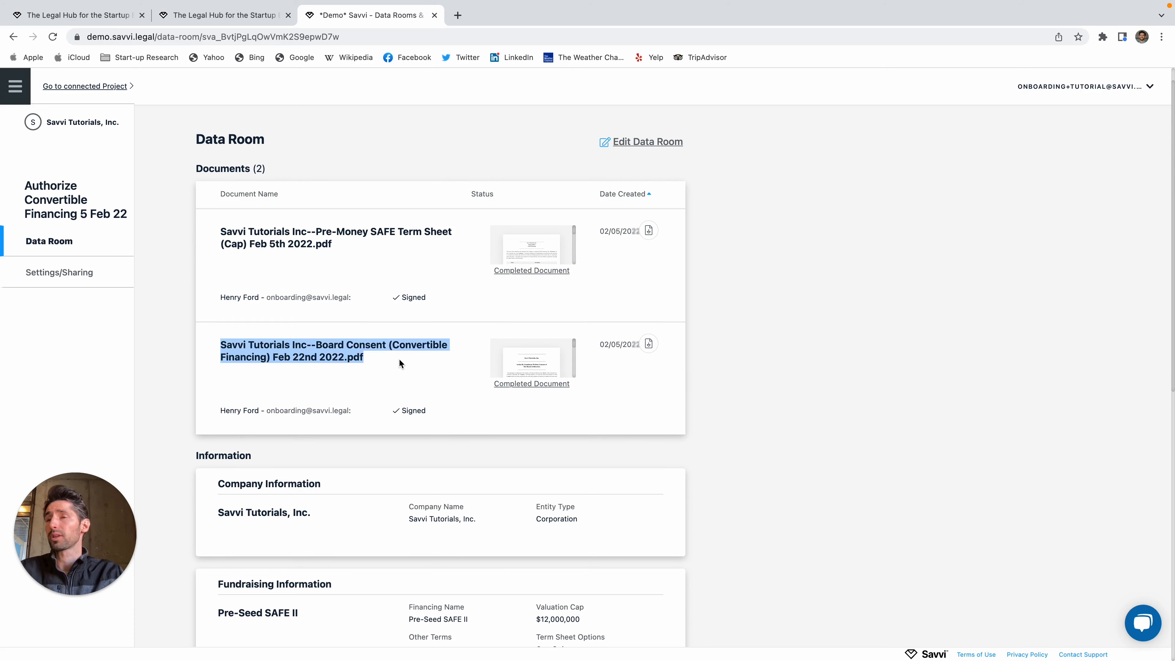
left_click(400, 363)
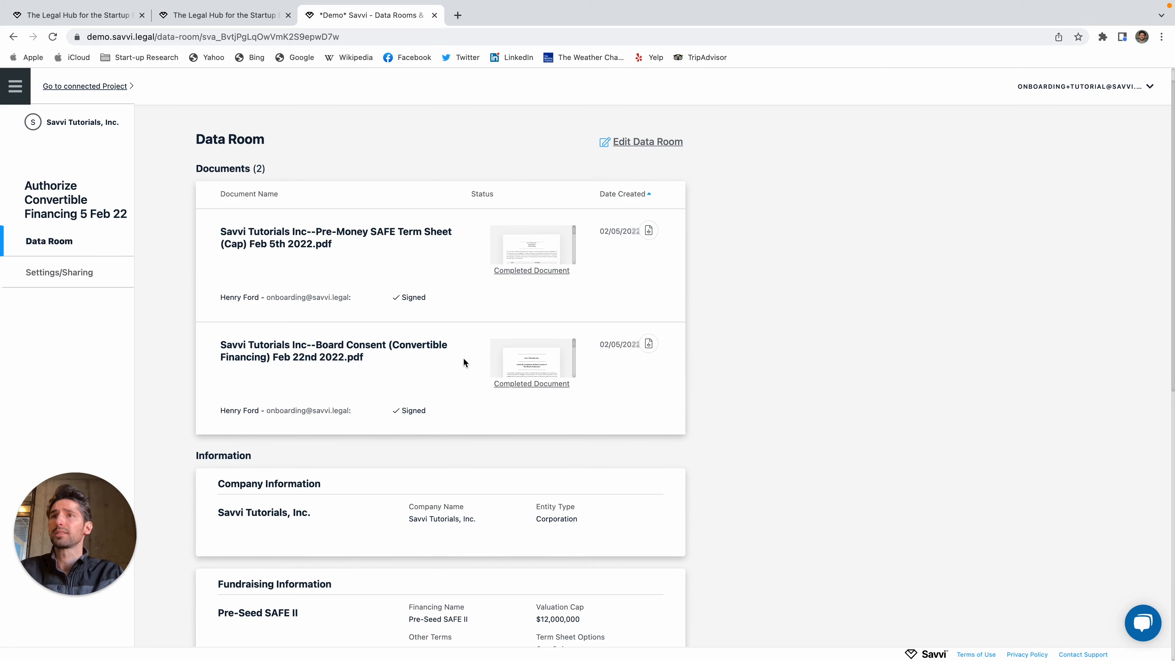
Step: Put the data room in edit mode and delete the Board Consent document, confirming OK
left_click(647, 142)
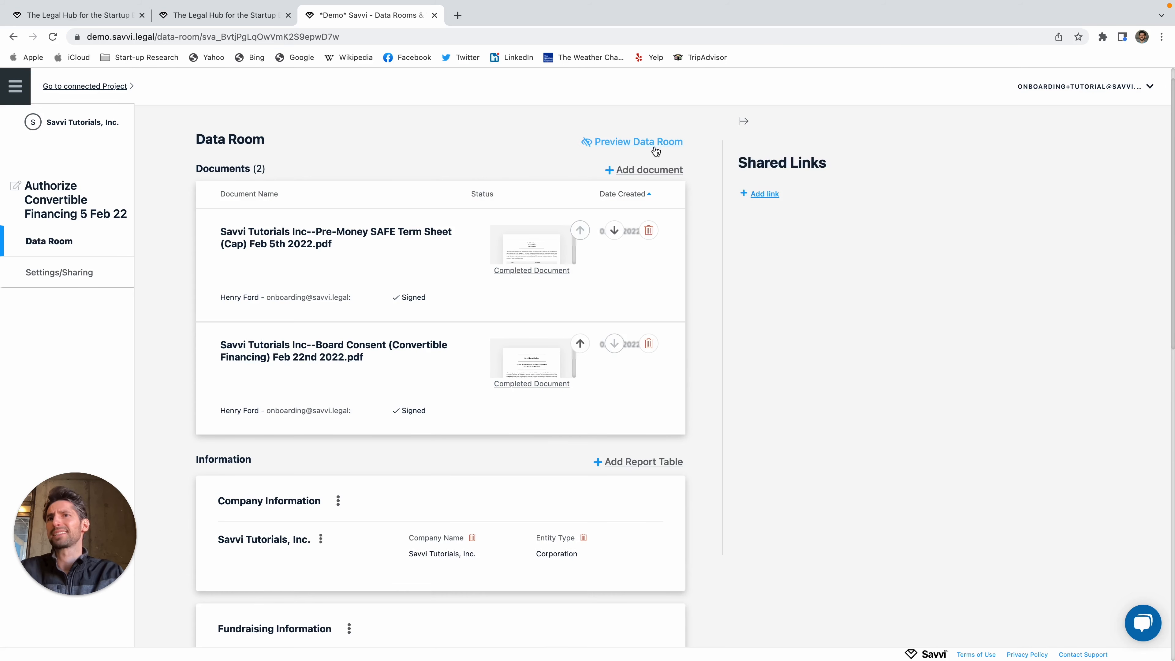
left_click(648, 347)
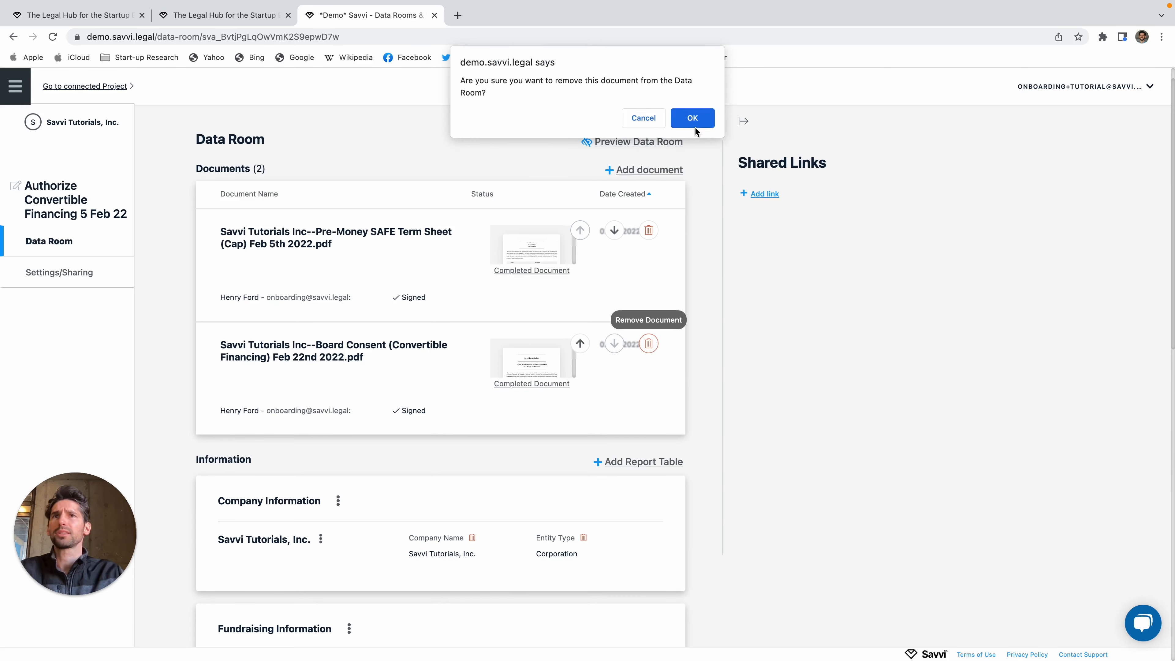
left_click(704, 123)
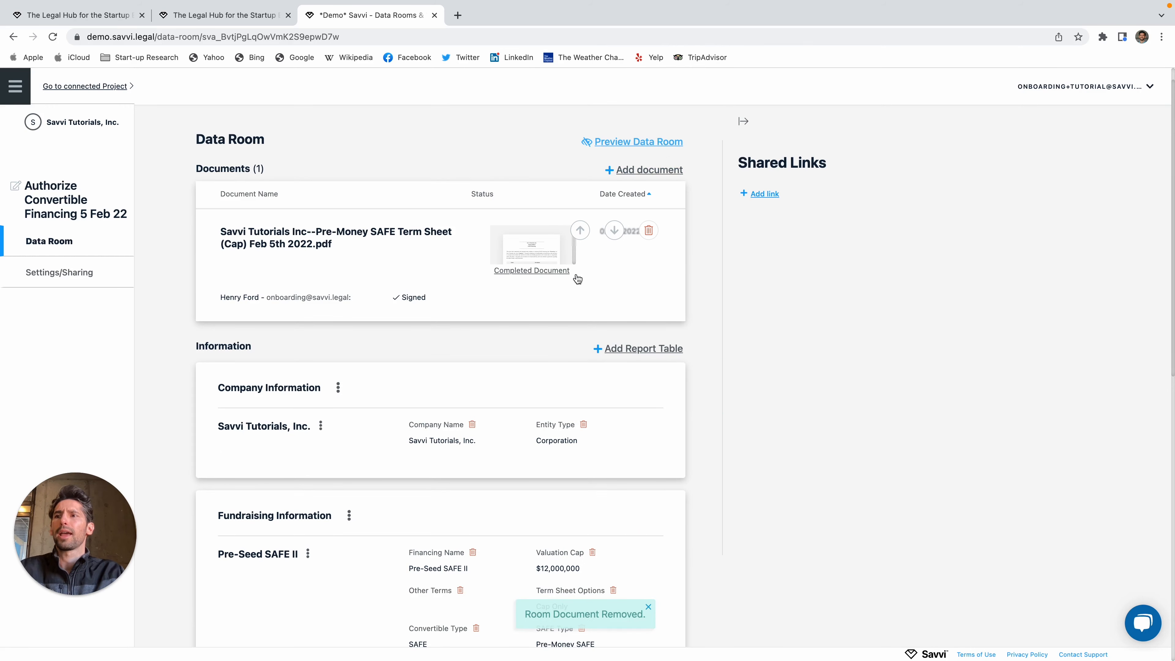
scroll(483, 438, "down", 15)
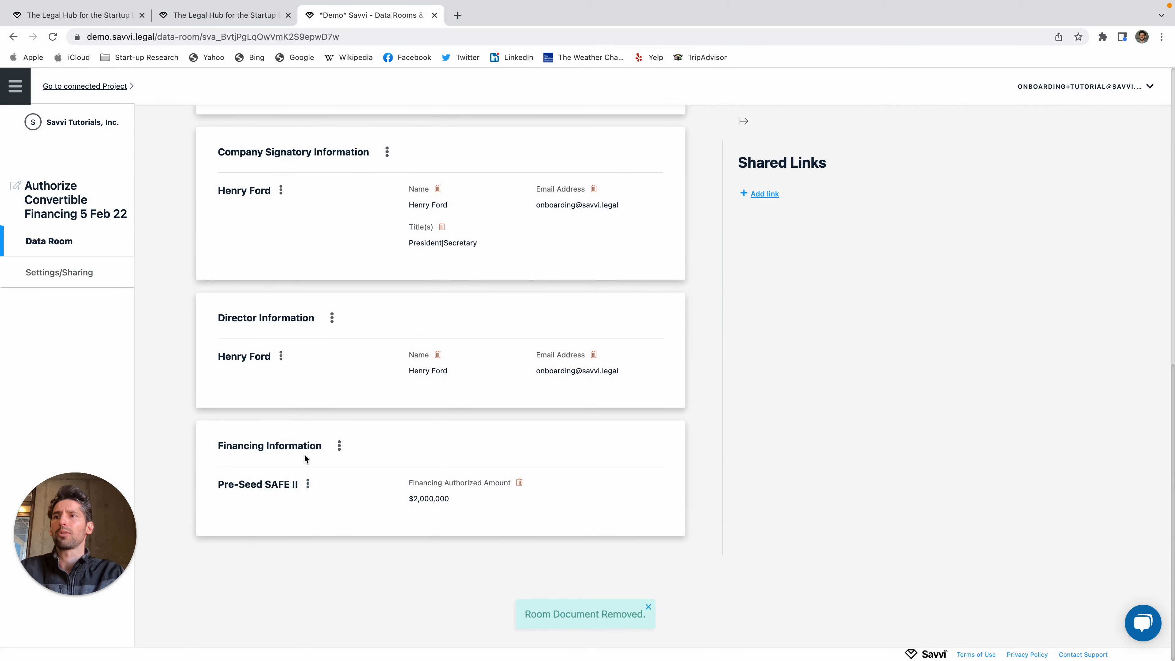
scroll(310, 456, "up", 15)
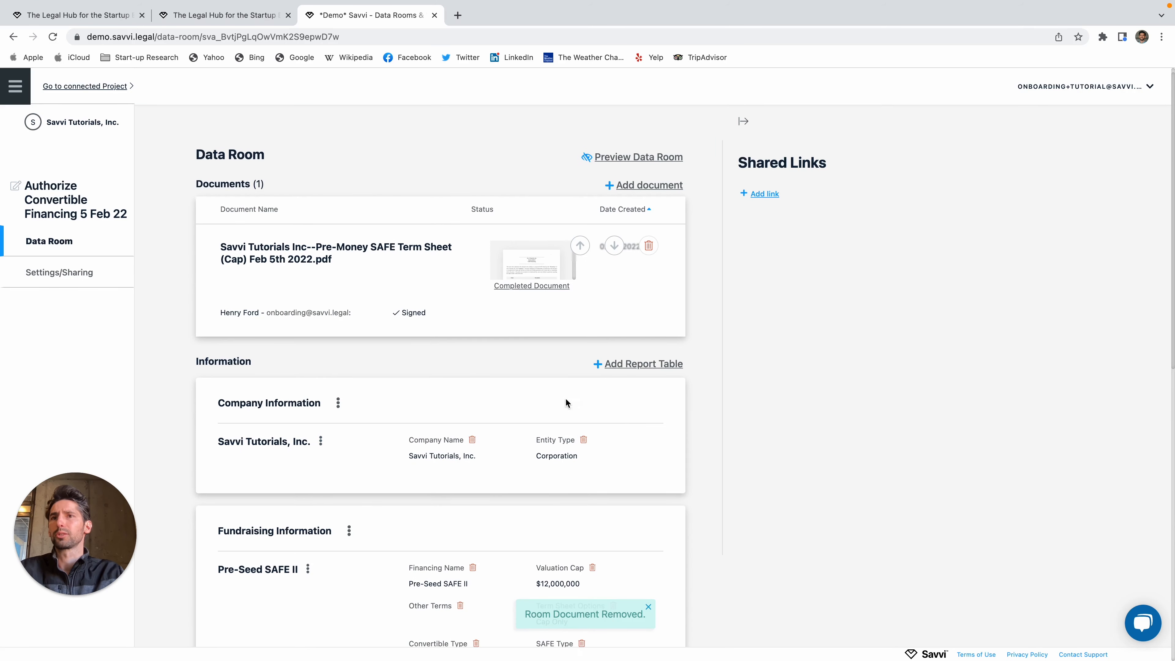
Step: Open and close the Add Report Table window without adding a table, then review the room
left_click(638, 366)
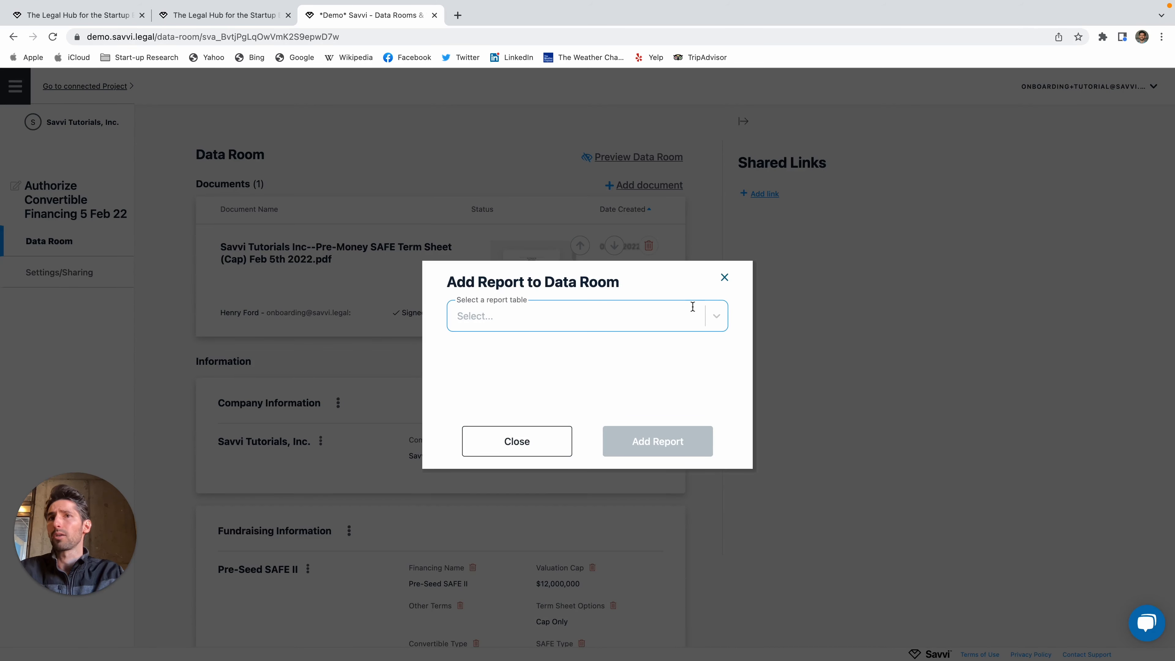
left_click(726, 280)
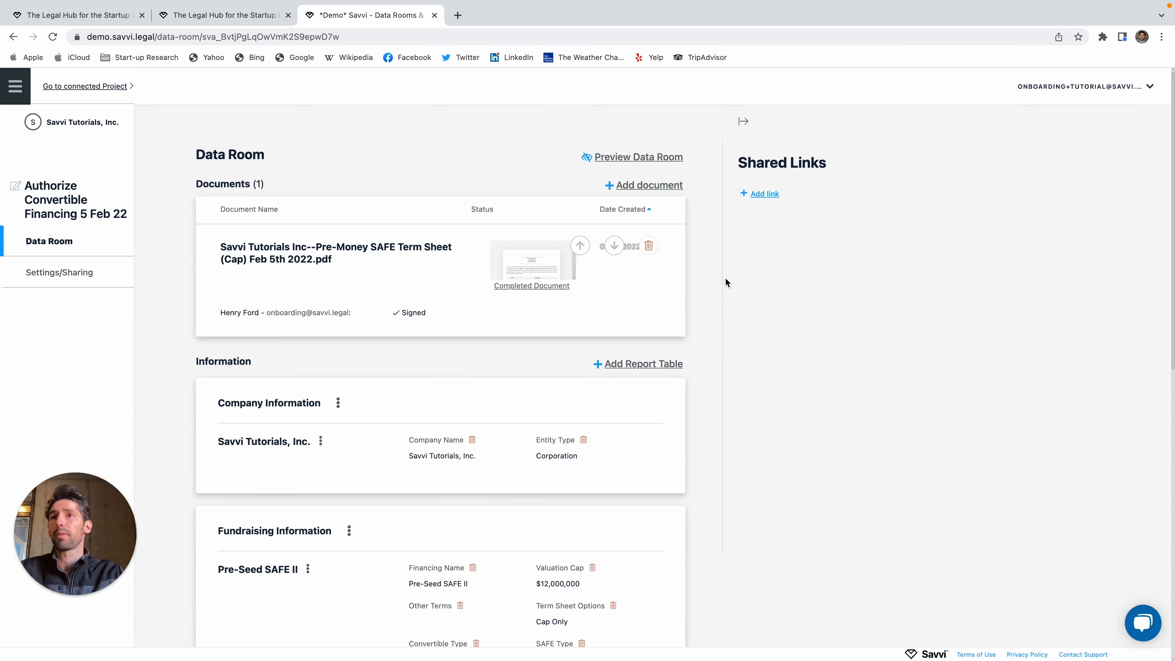
scroll(597, 399, "down", 5)
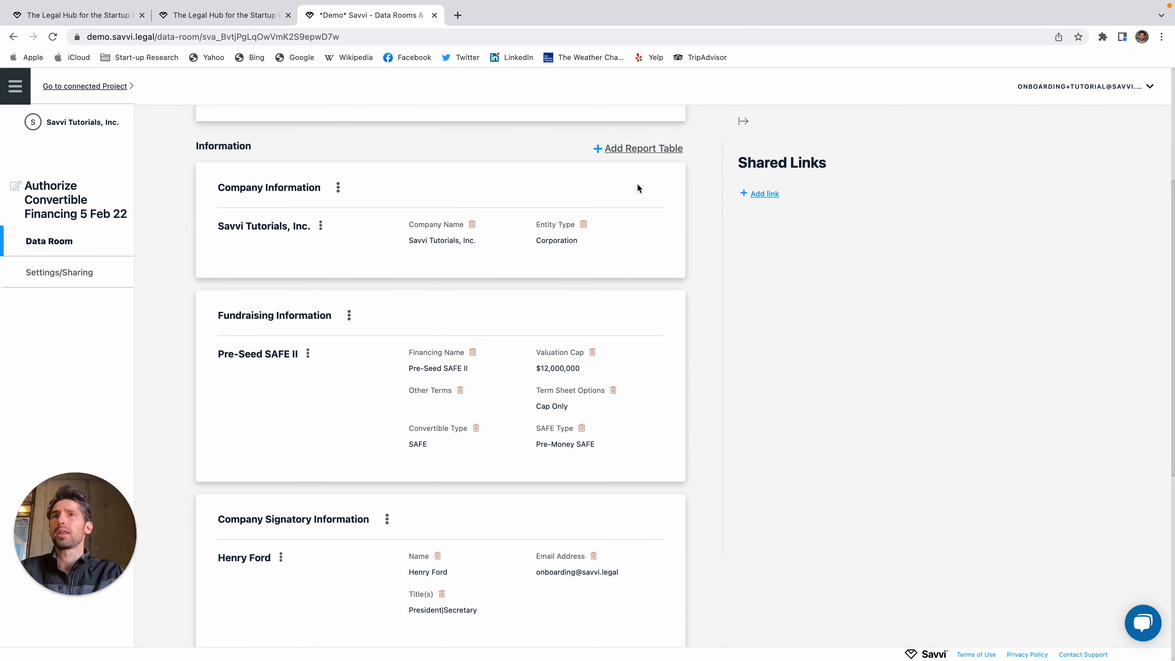
left_click(654, 149)
left_click(710, 319)
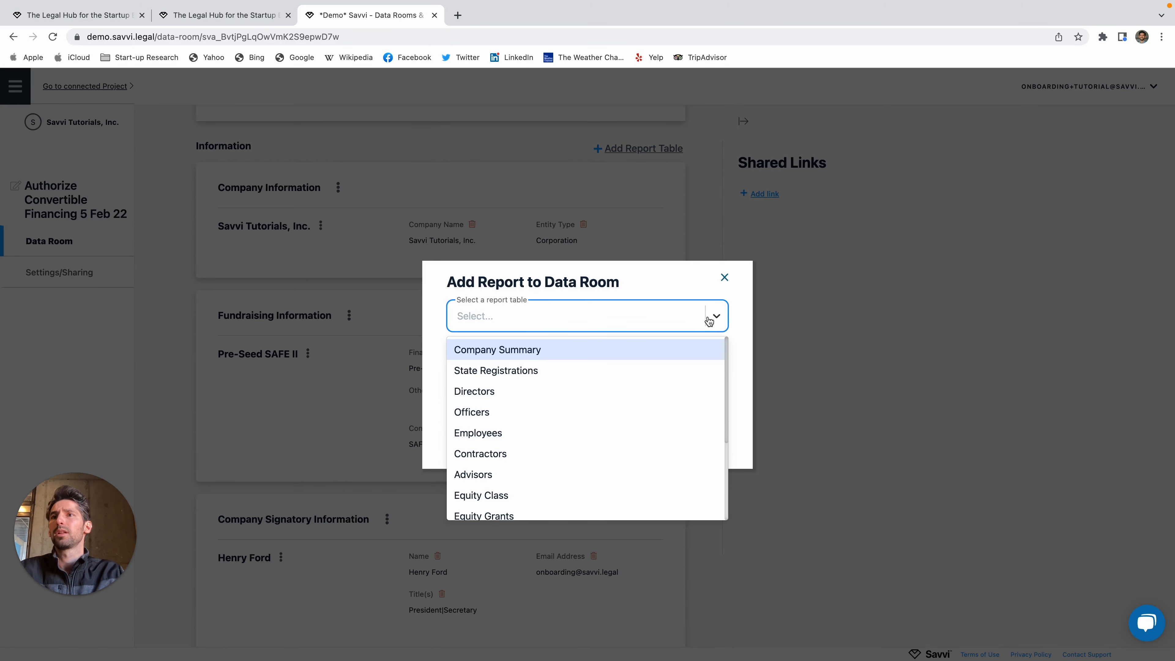
left_click(711, 319)
left_click(724, 277)
scroll(530, 358, "up", 4)
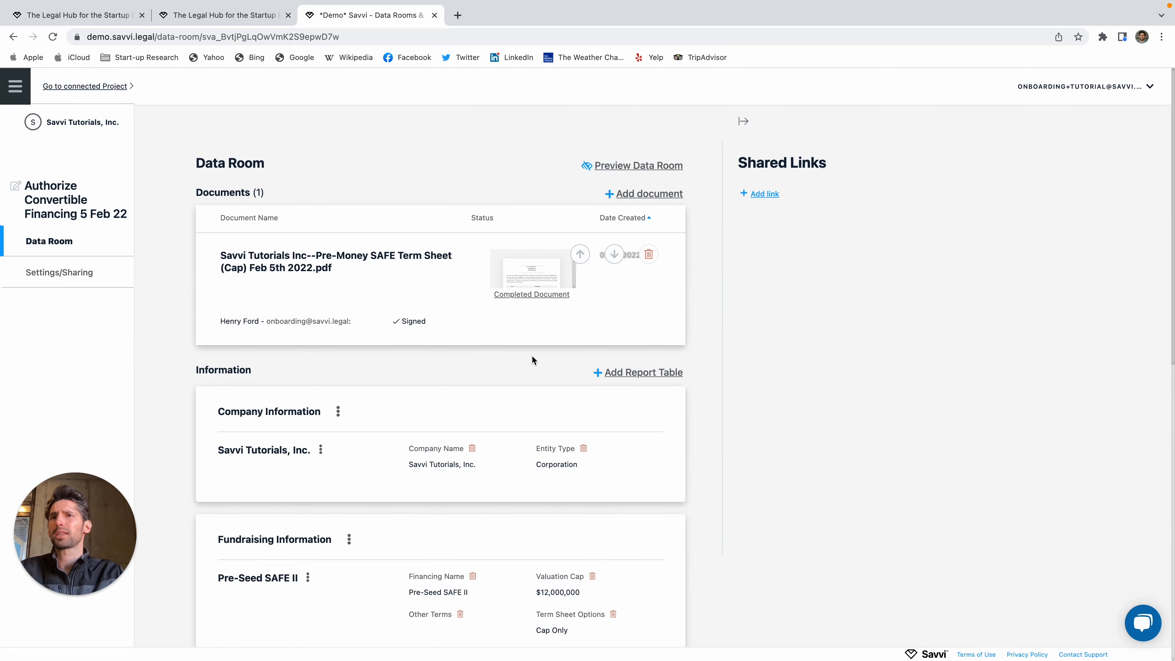
scroll(532, 358, "down", 2)
scroll(535, 358, "down", 5)
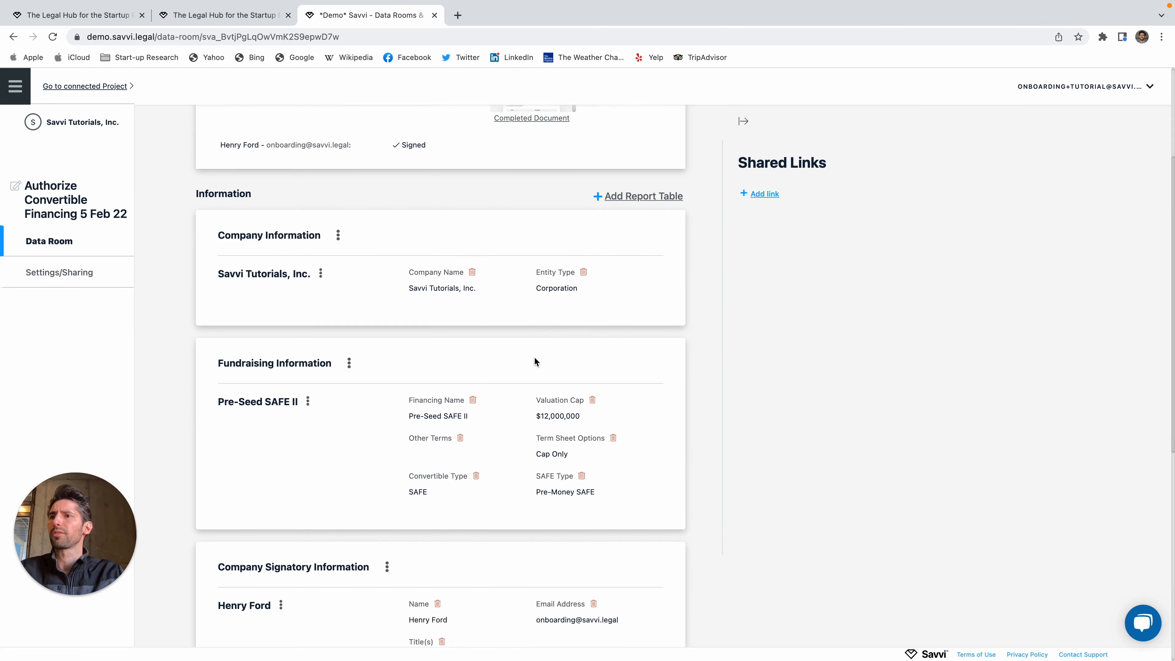
scroll(428, 499, "down", 2)
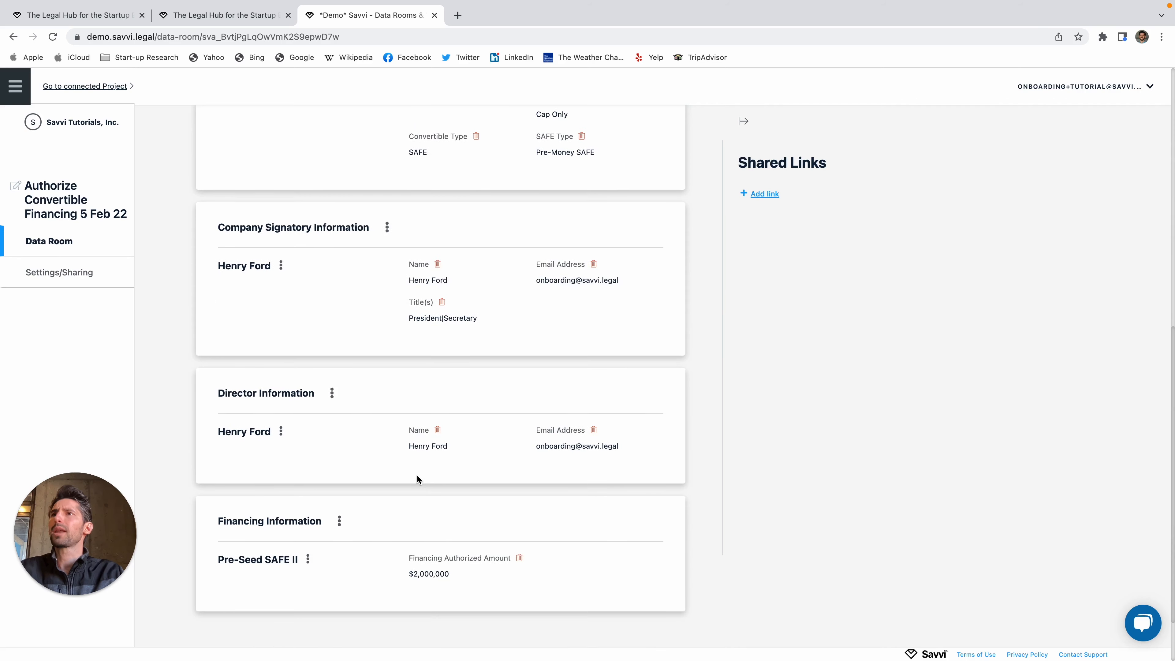
scroll(417, 480, "up", 5)
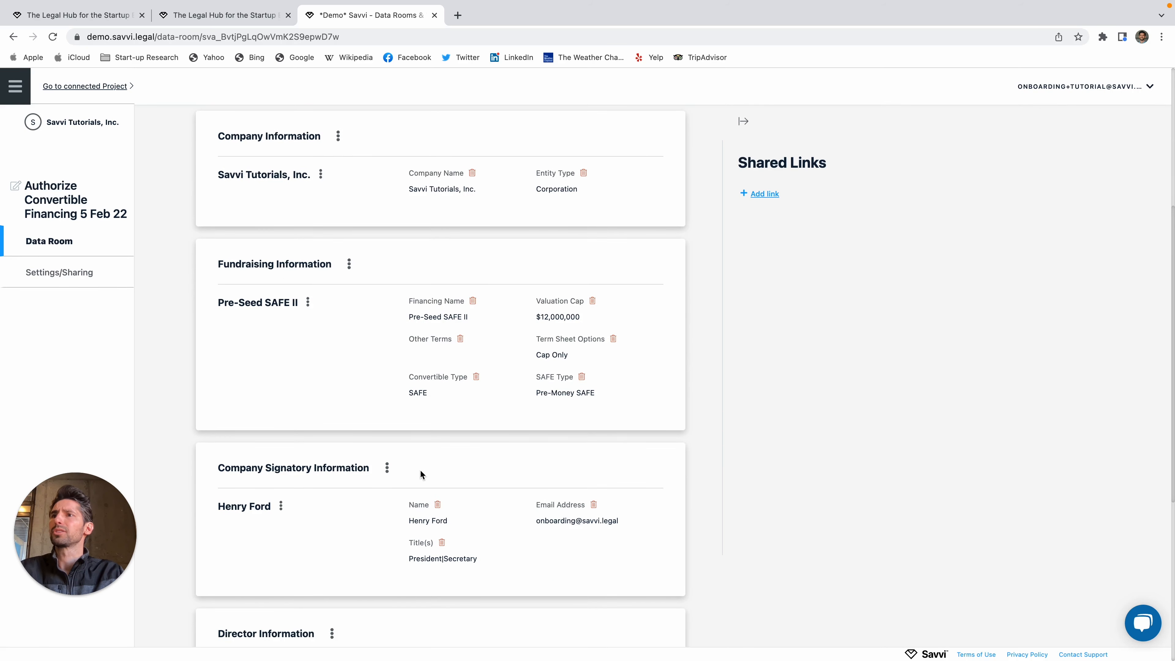
scroll(325, 386, "down", 1)
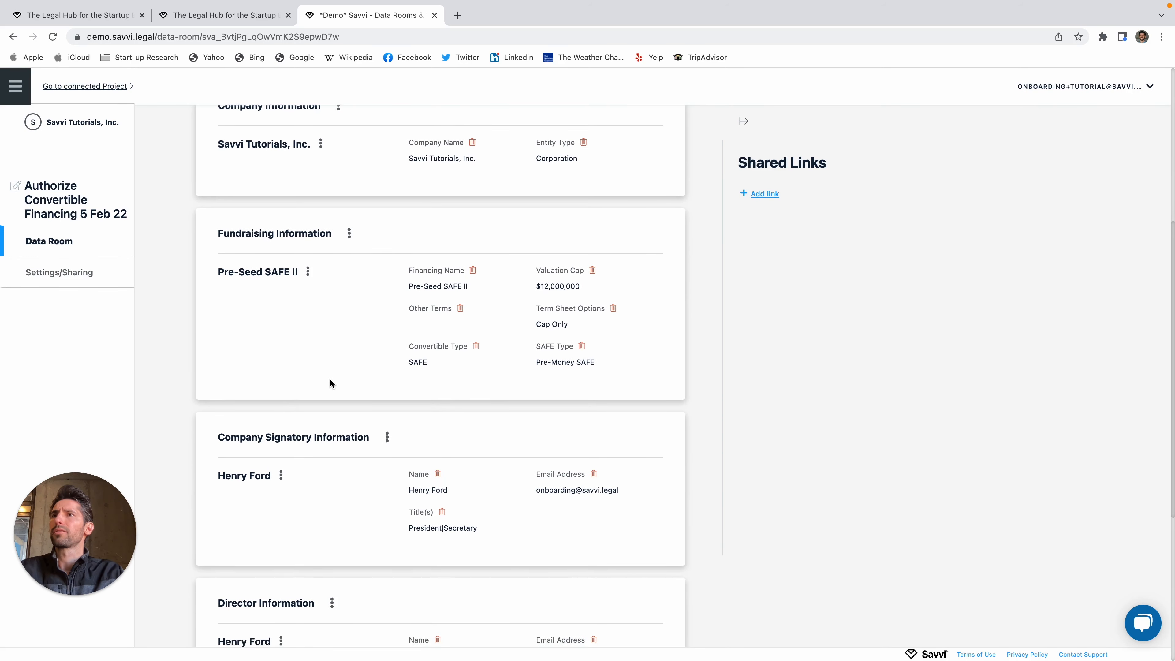
scroll(324, 370, "down", 6)
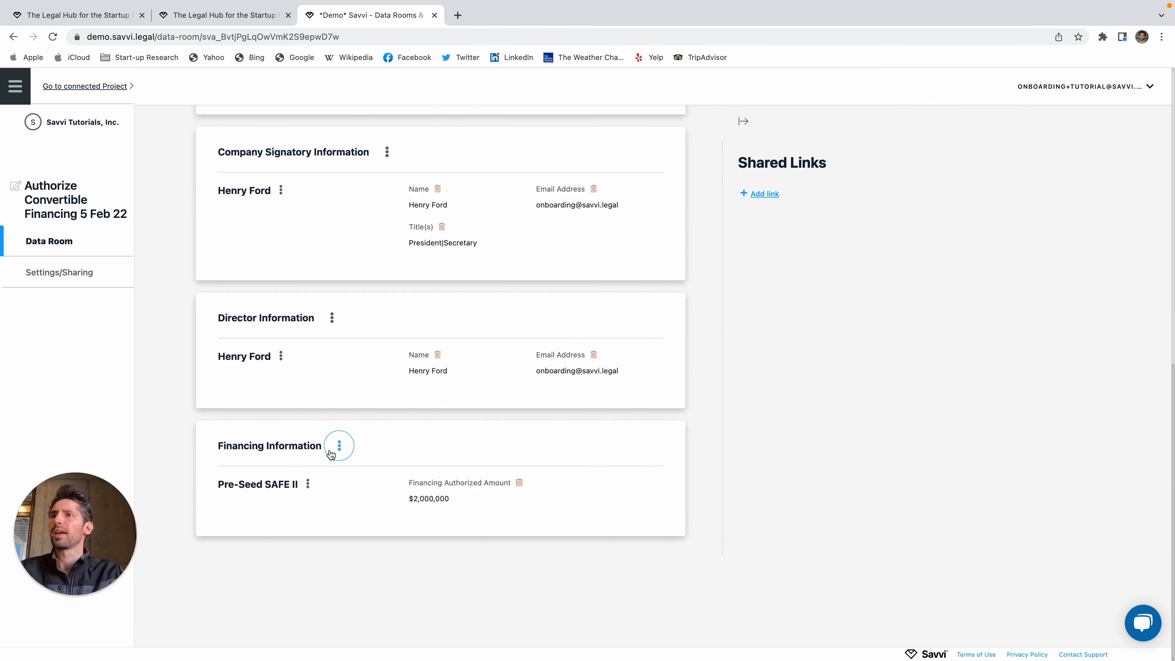
Step: Remove the Financing Information and Company Signatory Information tables from the data room
left_click(332, 454)
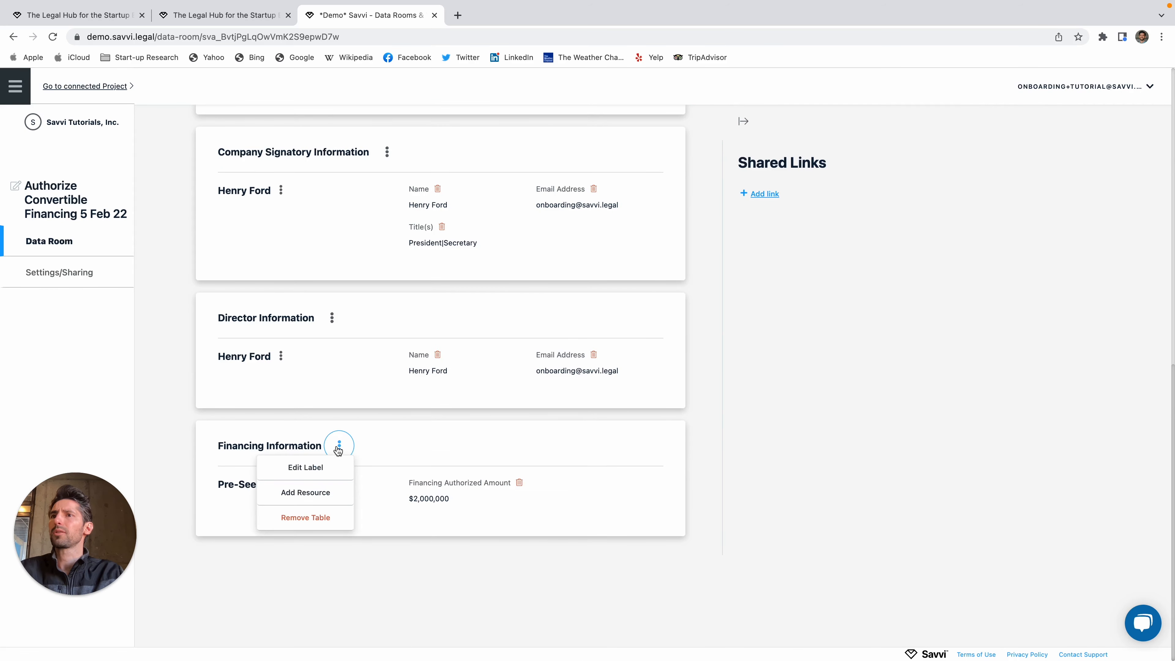
left_click(313, 518)
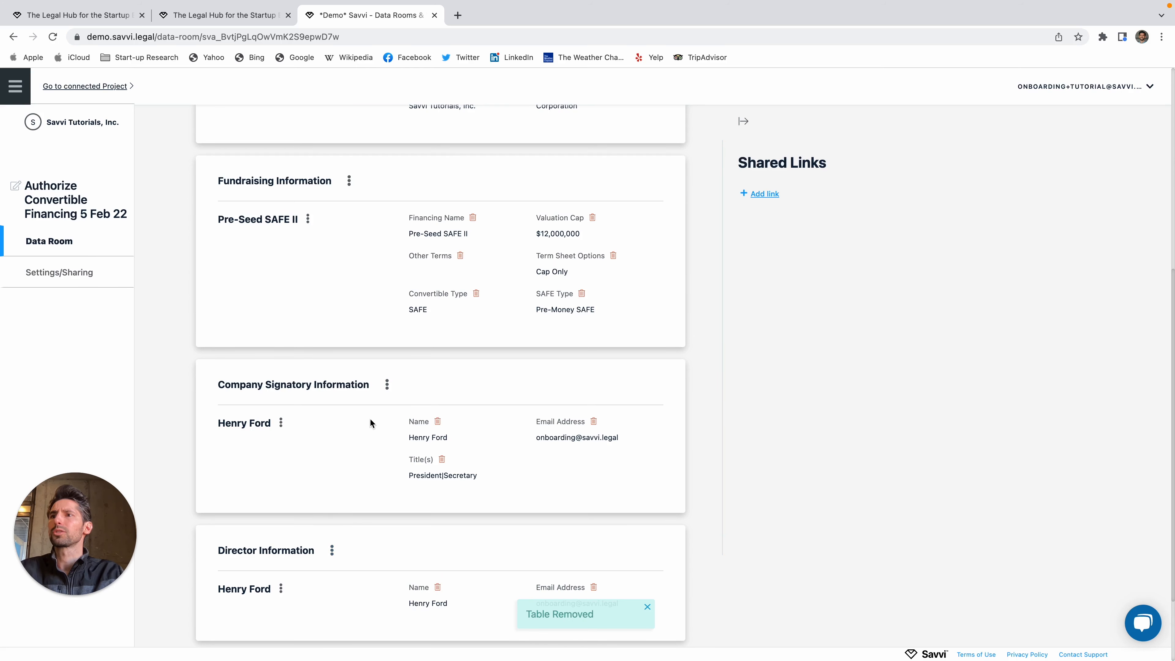
left_click(386, 384)
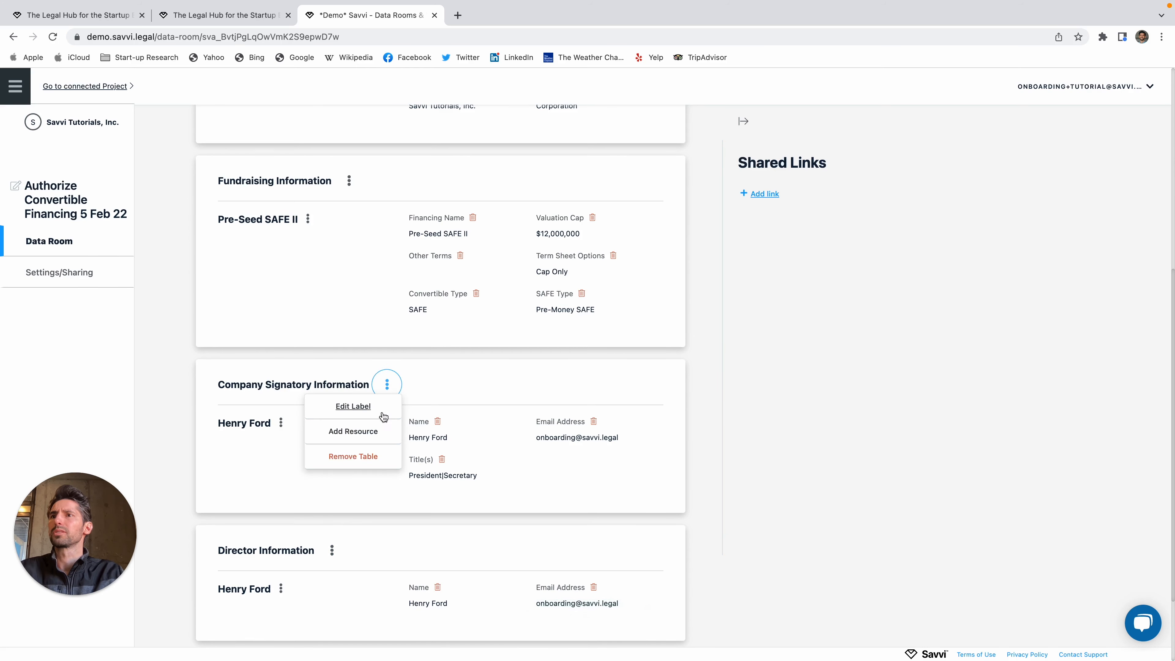
left_click(371, 456)
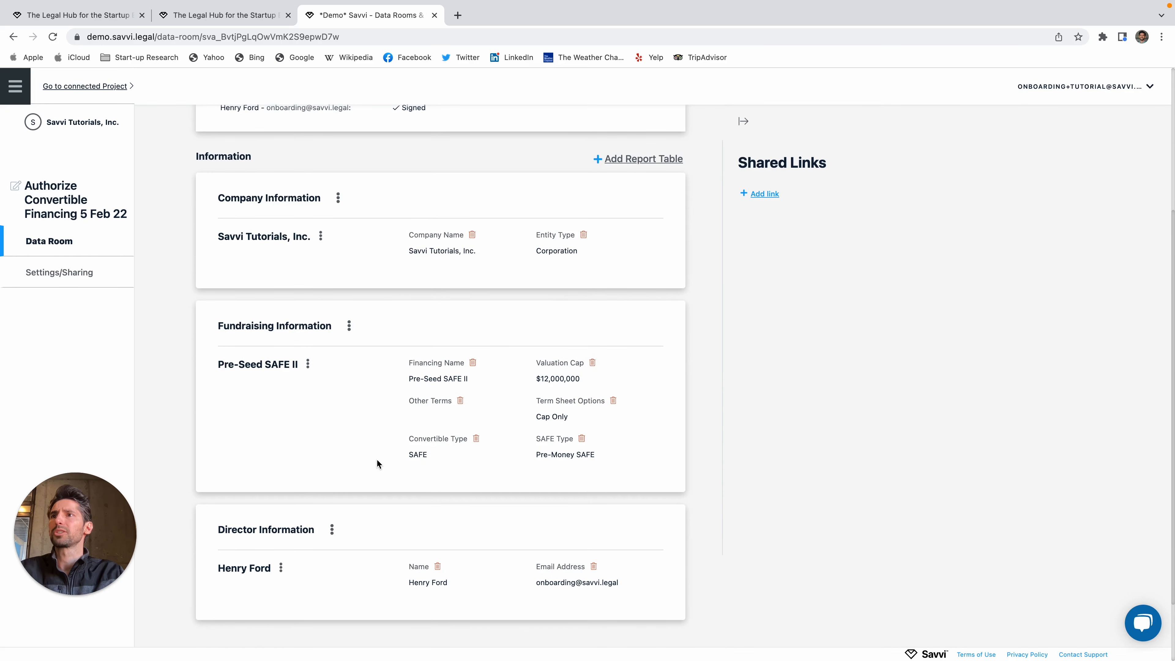
Step: Delete the Company Name and Pre-Seed SAFE II Other Terms fields
left_click(472, 235)
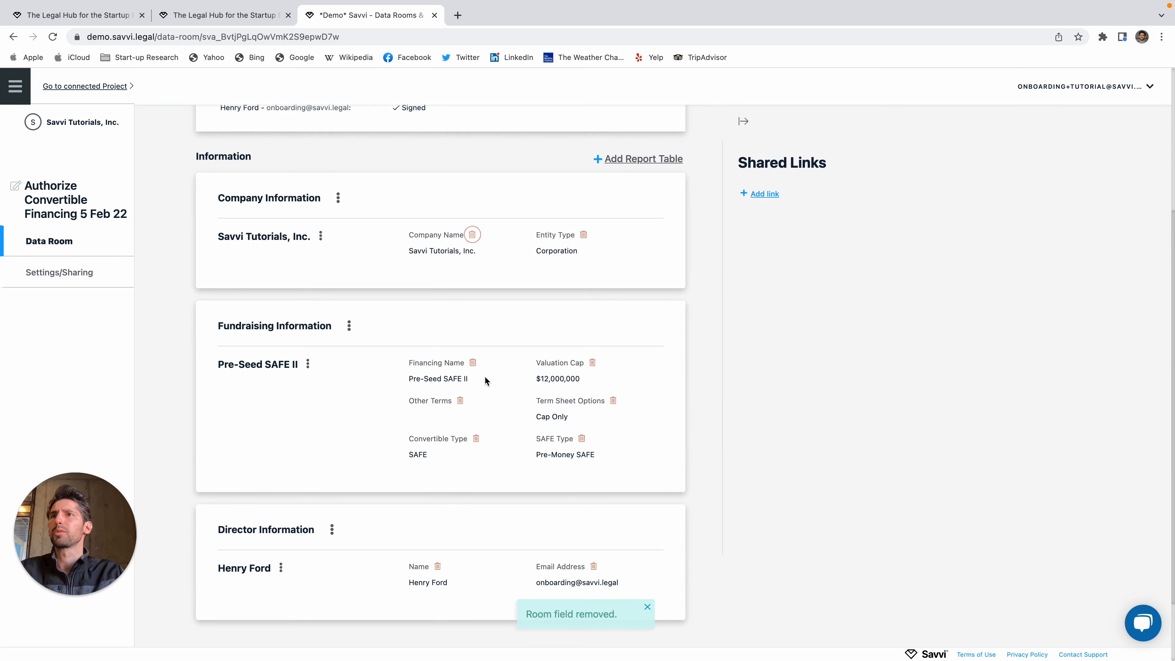
scroll(345, 444, "down", 1)
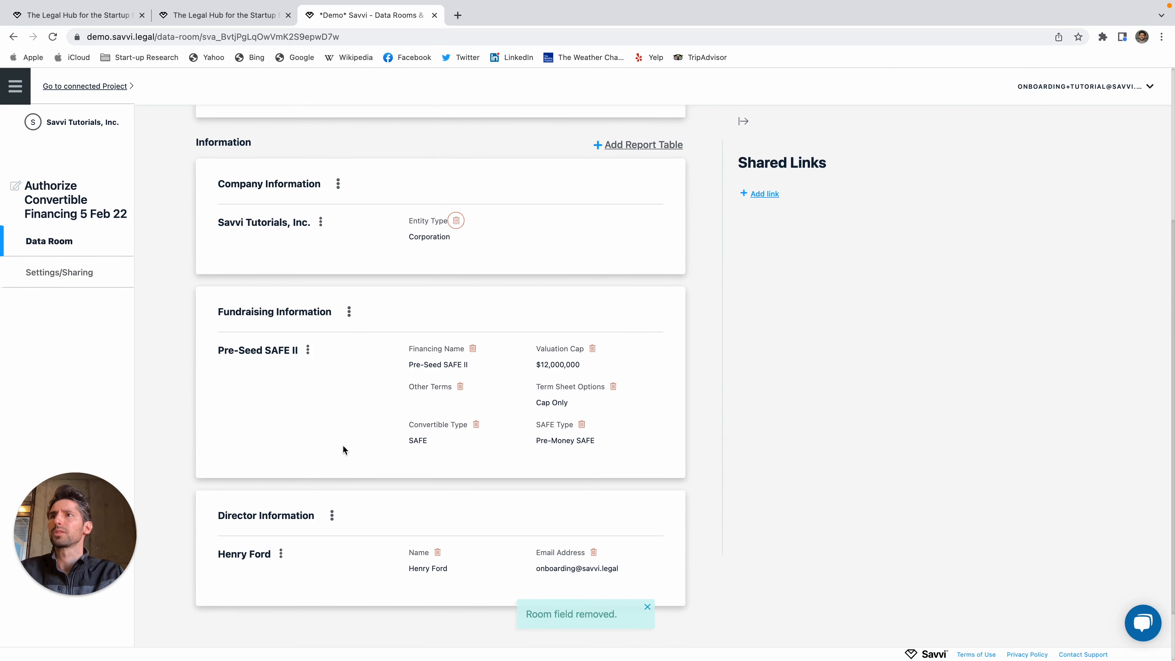
scroll(342, 444, "down", 2)
left_click_drag(219, 318, 314, 326)
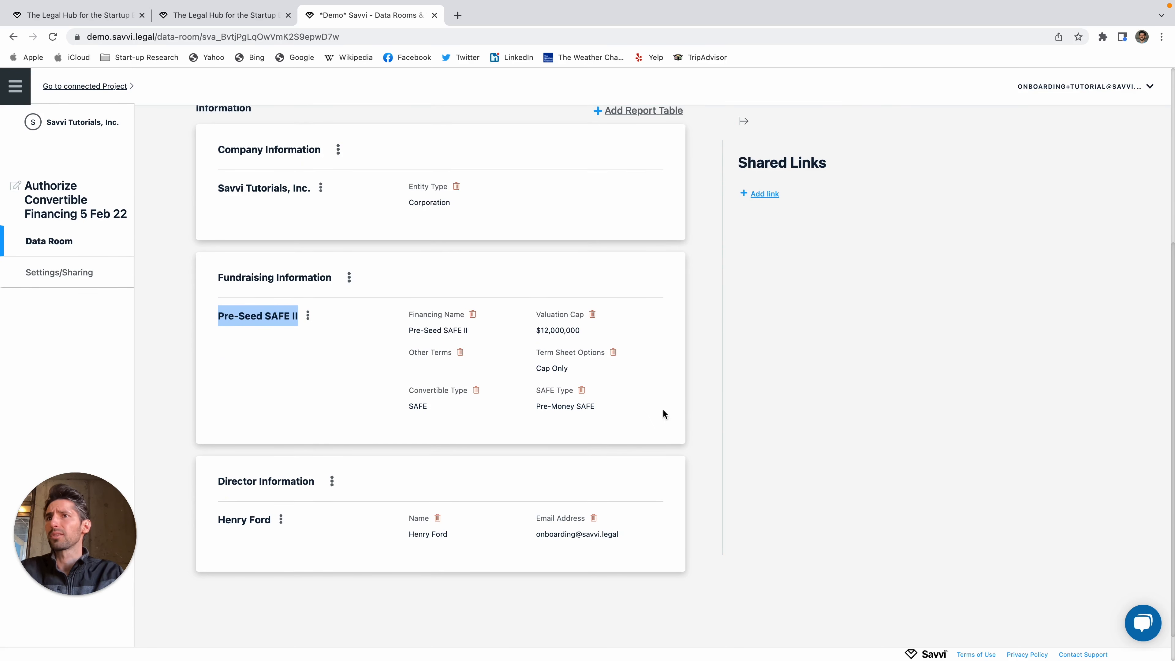
left_click(724, 405)
left_click(460, 353)
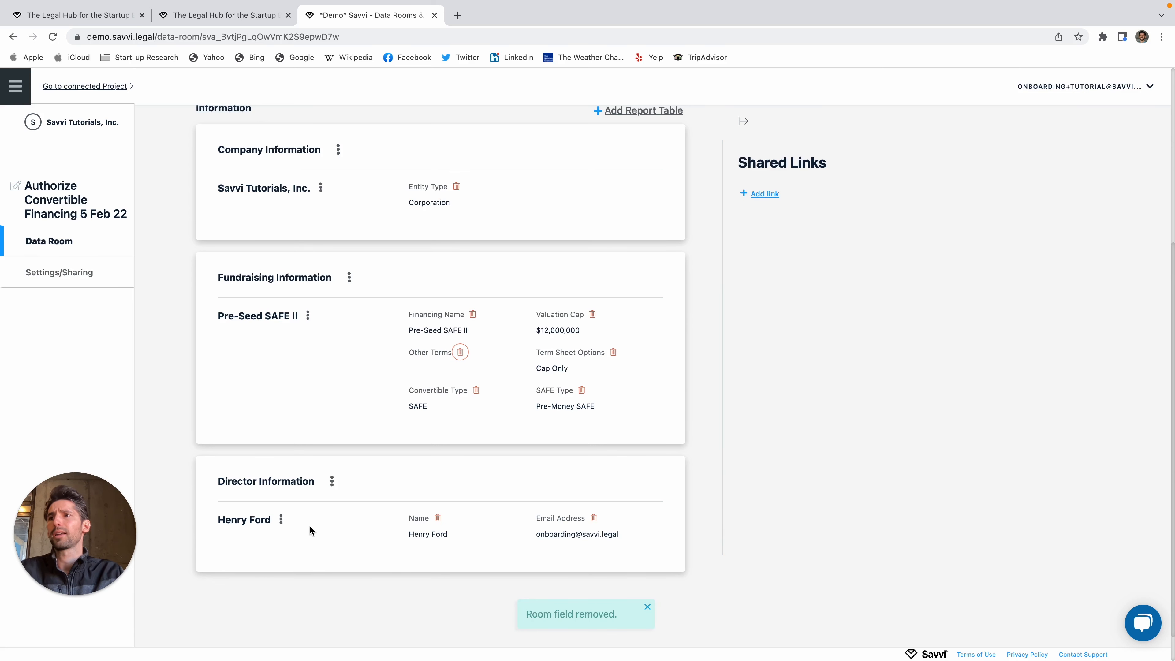
left_click_drag(215, 498, 672, 528)
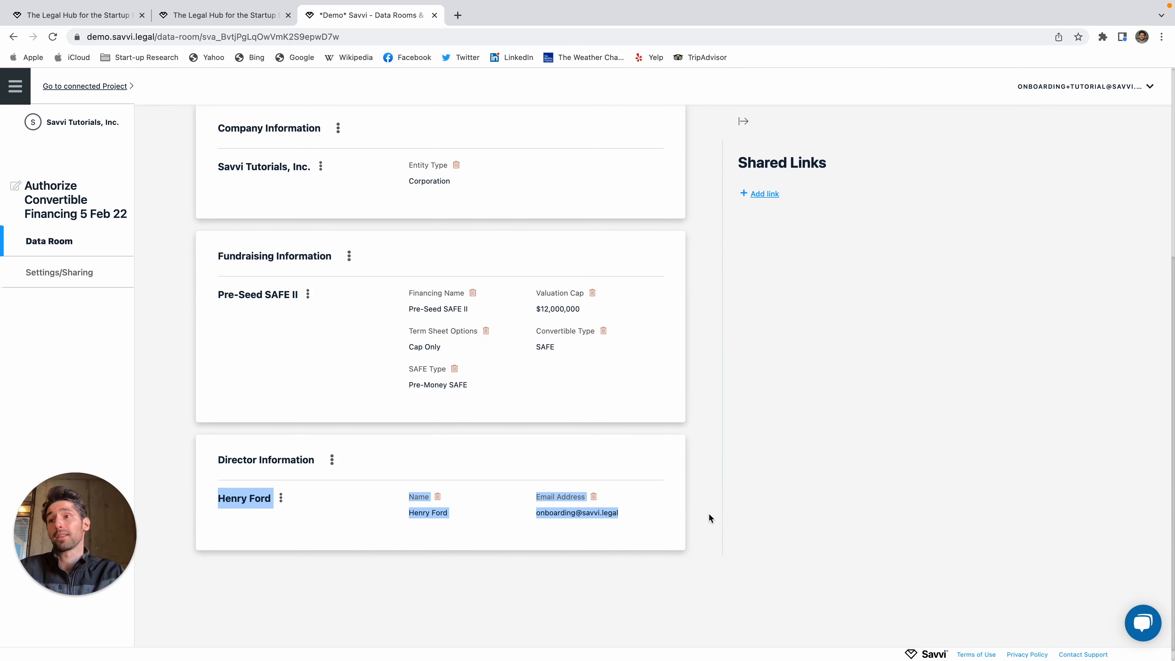
left_click(700, 511)
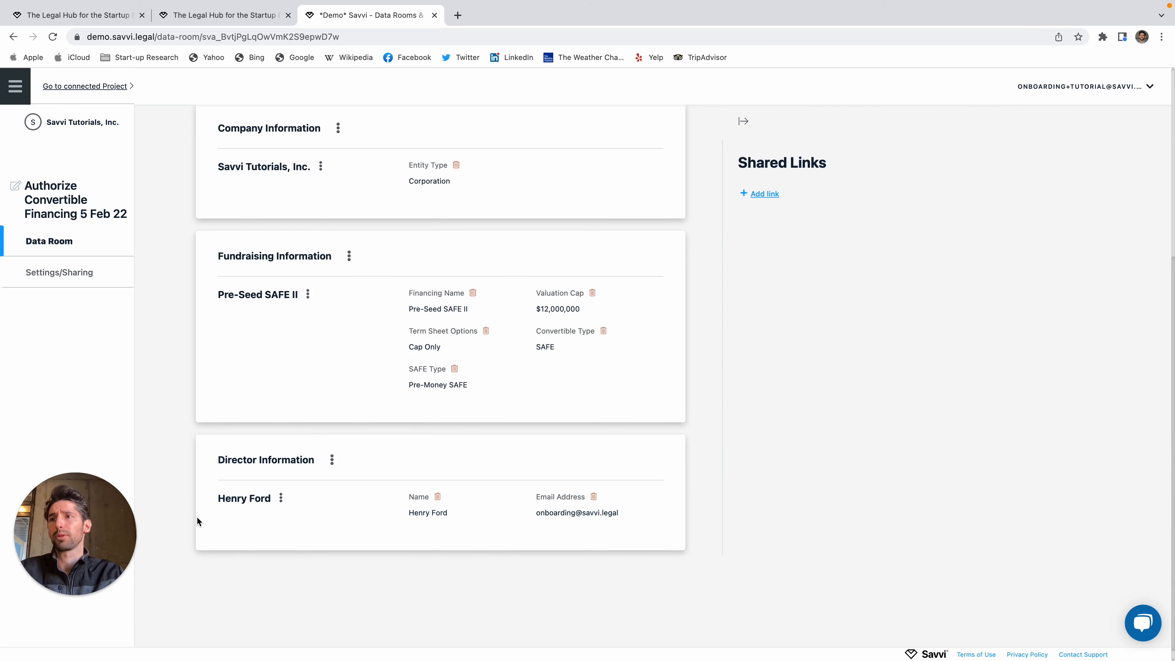
Step: Switch to Preview Data Room and scroll through the recipient view
scroll(433, 485, "up", 6)
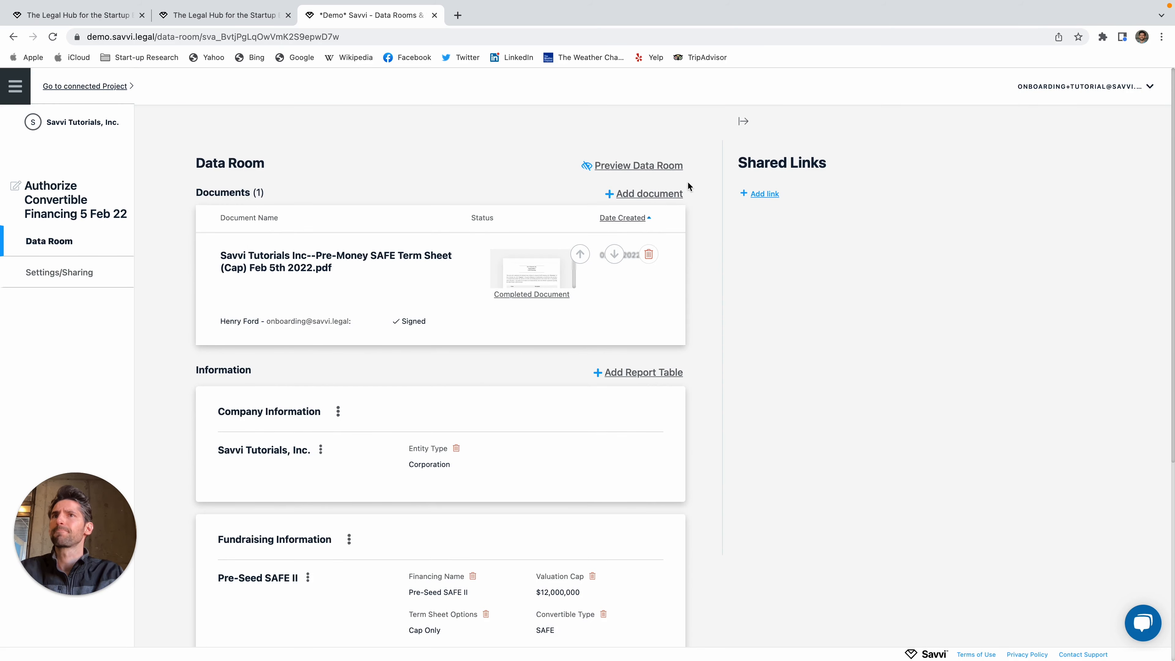
left_click(657, 167)
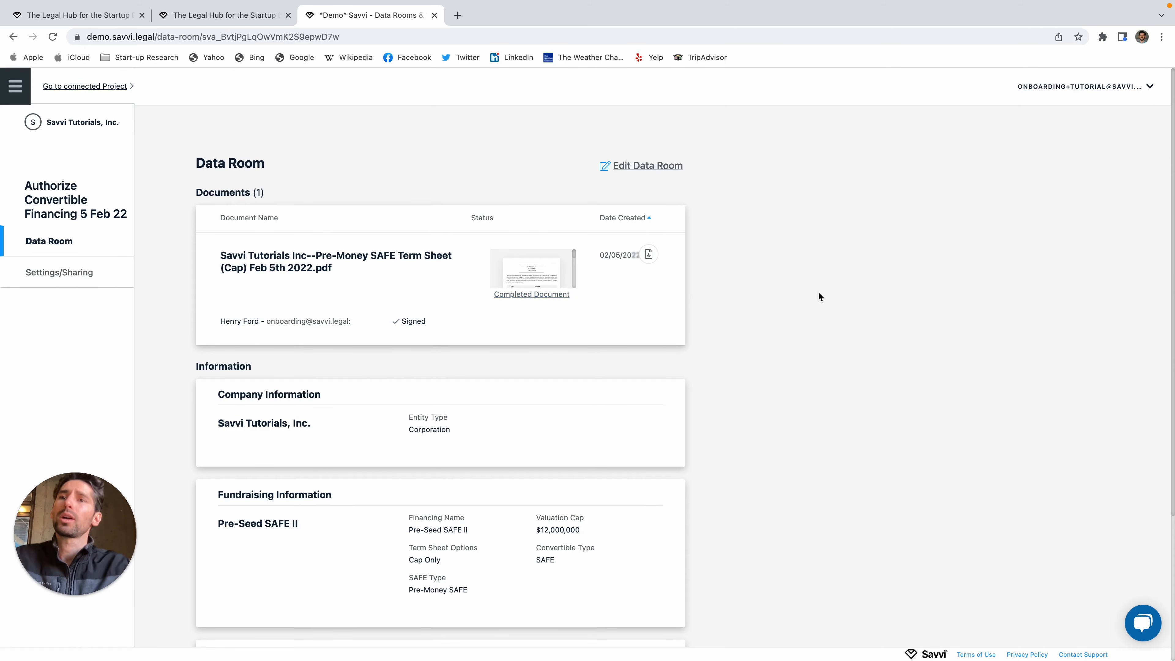
scroll(814, 293, "down", 4)
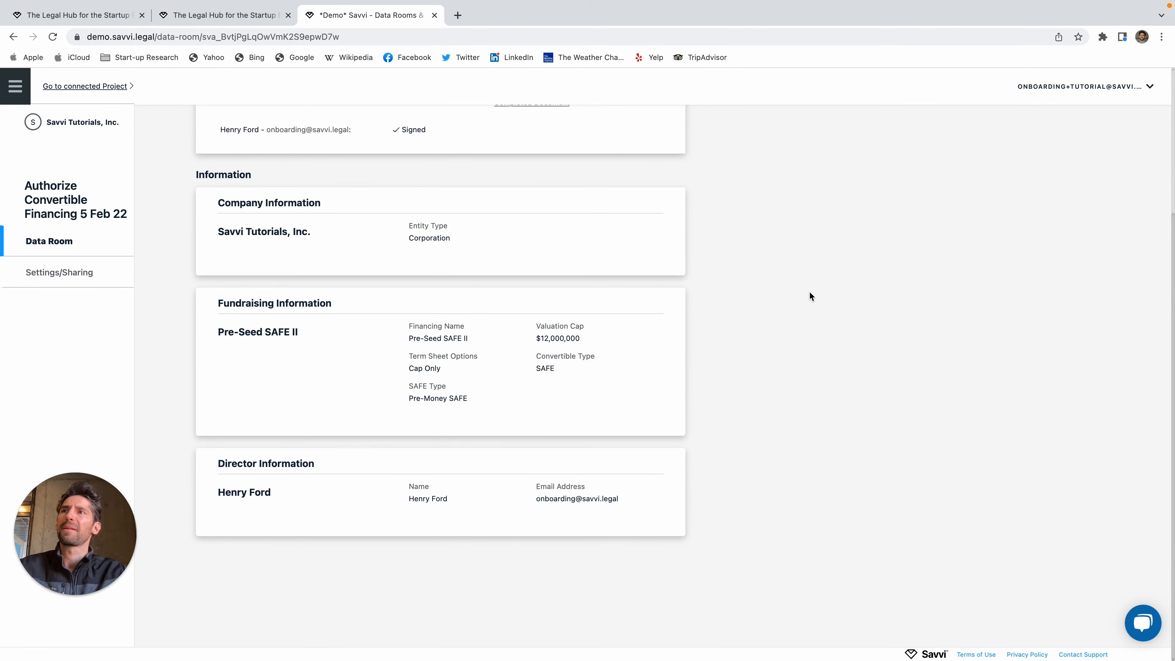
scroll(809, 292, "up", 4)
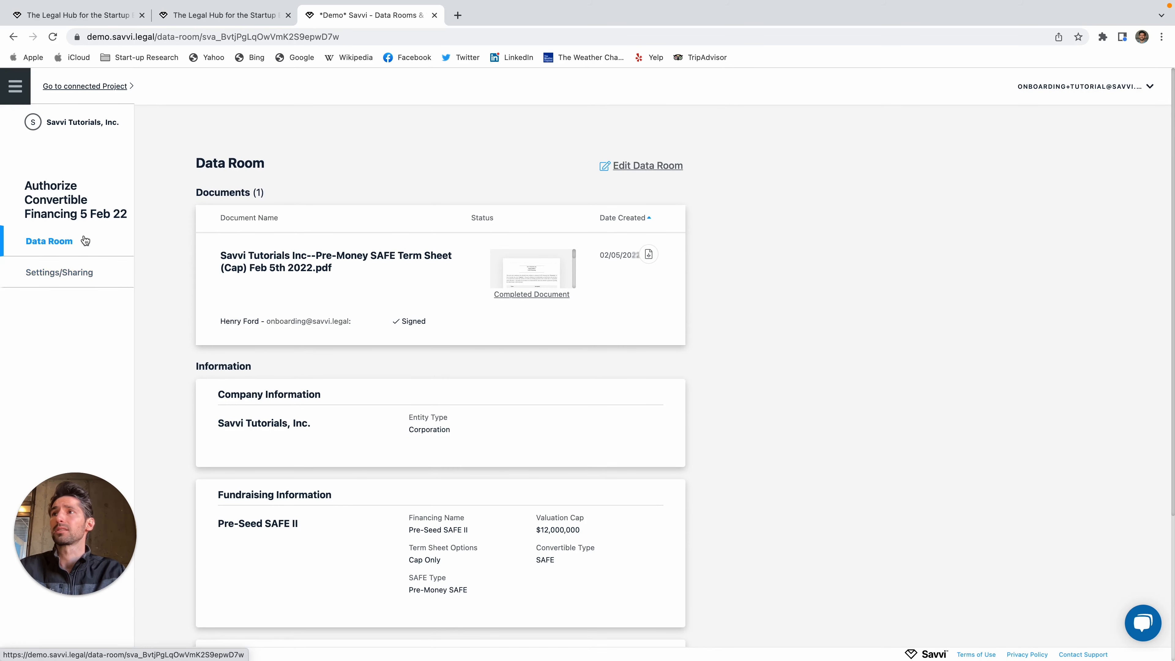
Step: Change the sidebar title to 'Savvi Tutorials Pre-Seeed SAFE II', save it, and preview again
left_click(652, 173)
left_click(16, 186)
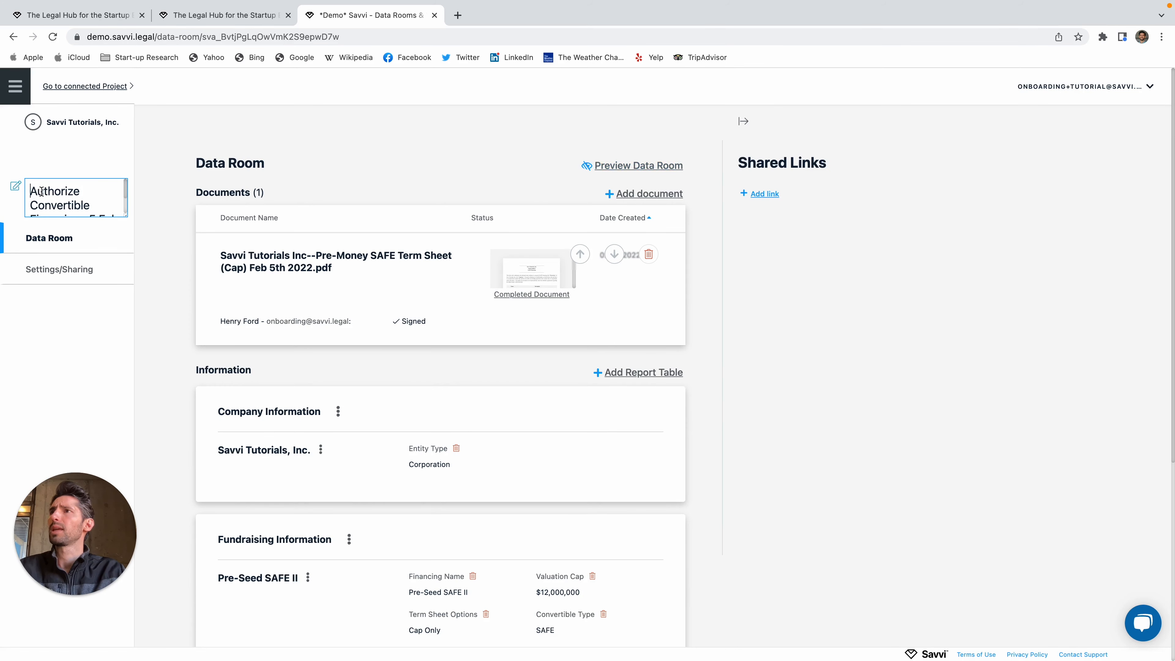
left_click_drag(30, 191, 111, 206)
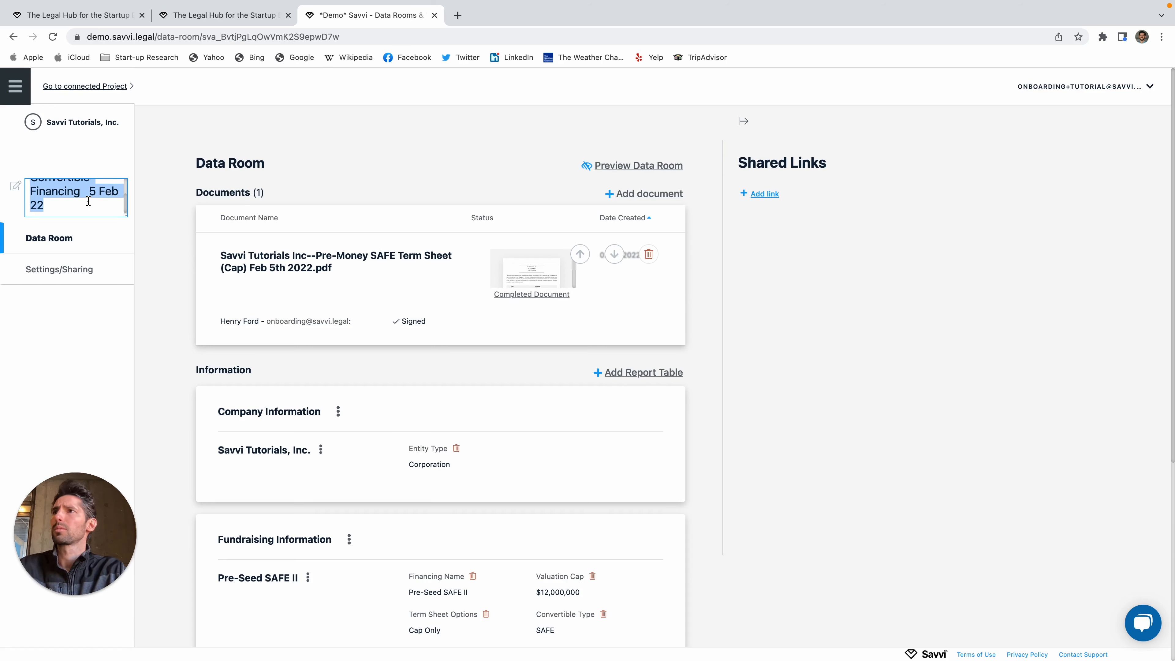
type("Savvi")
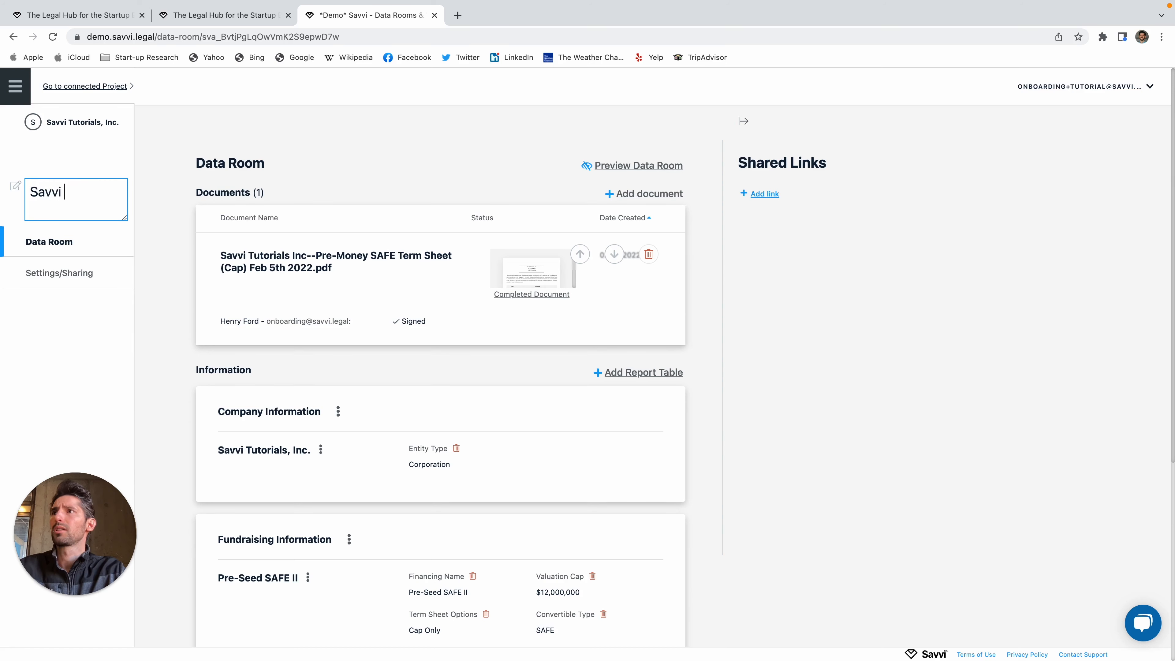
type("Tutorials Pre-Seeed SAFE ")
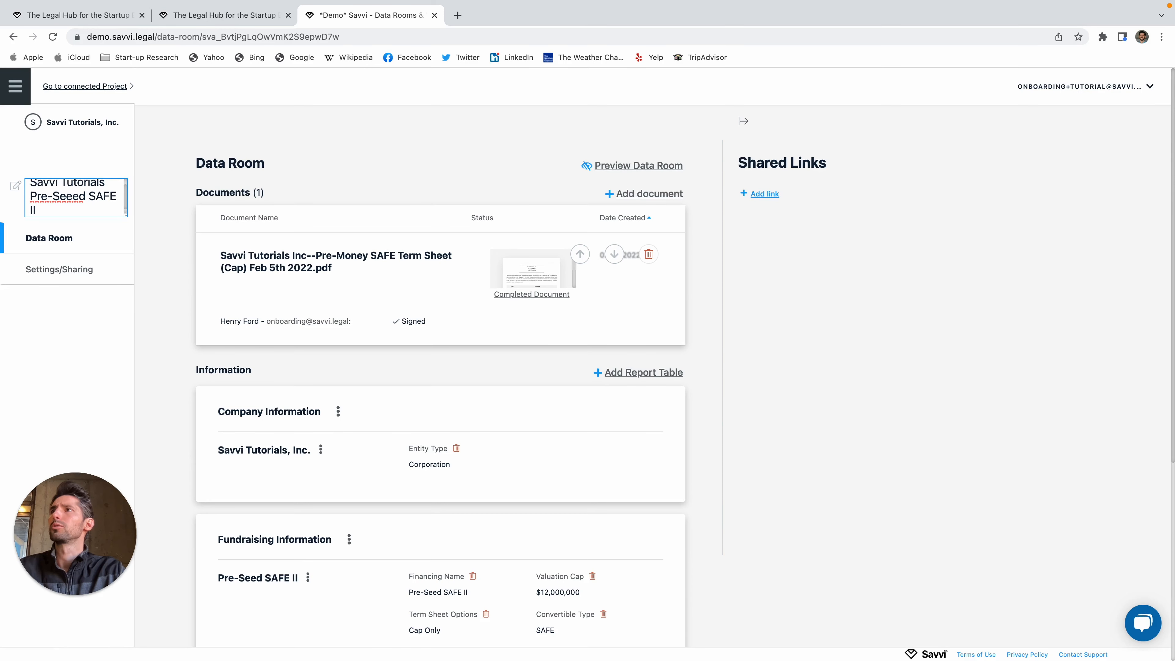
type("II")
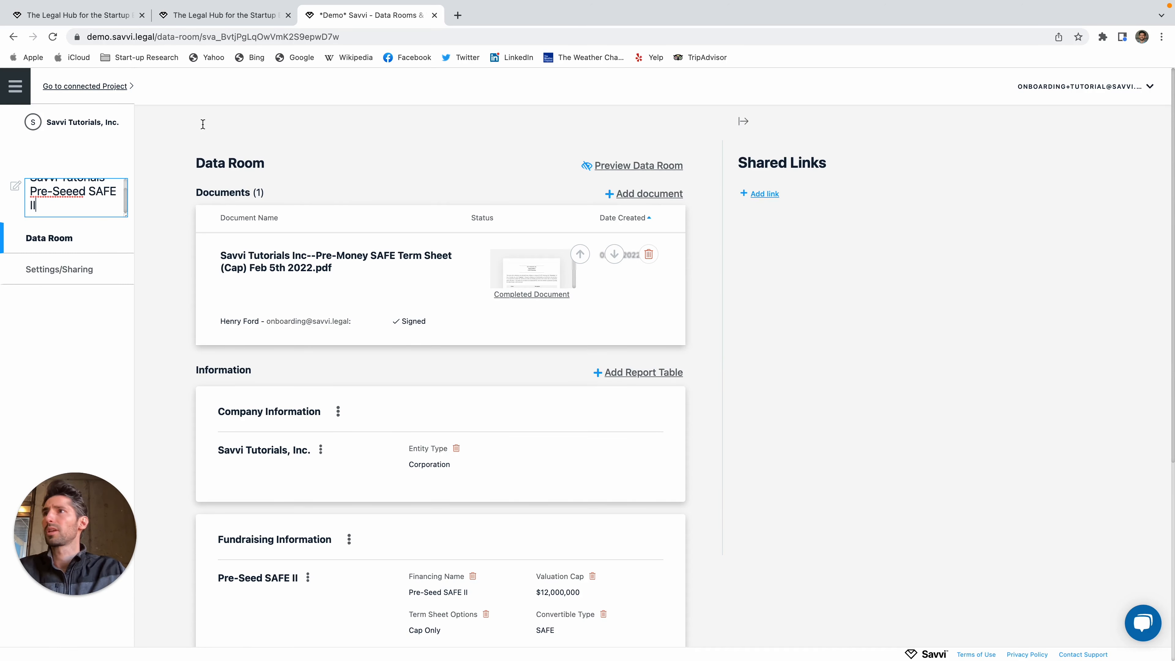
left_click(141, 205)
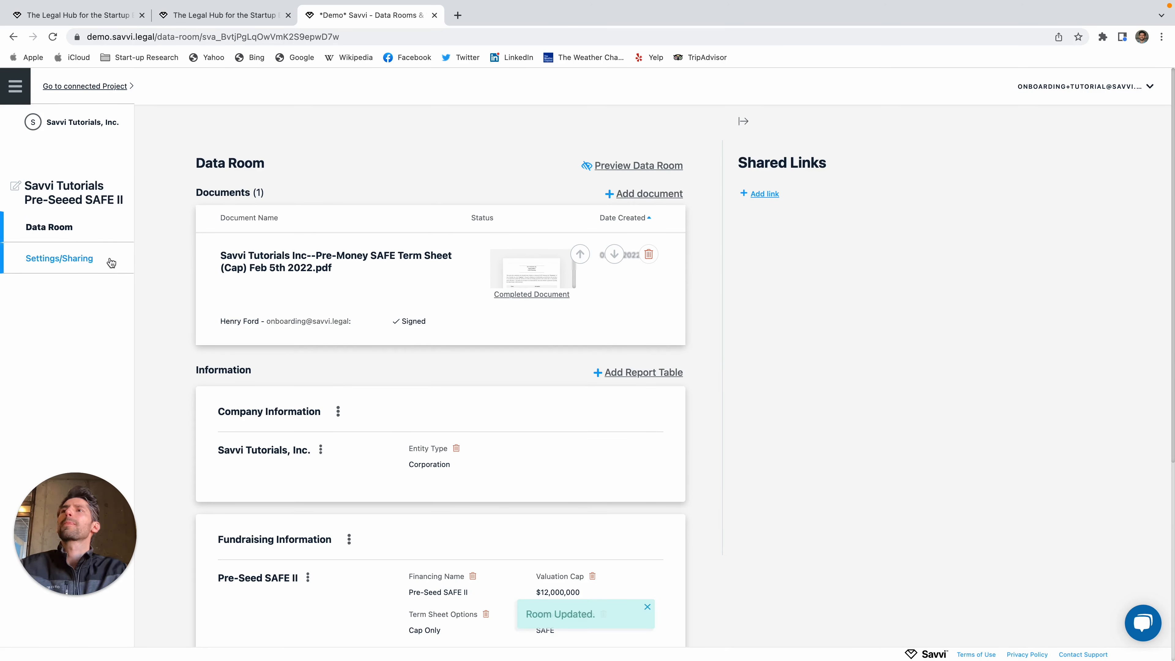
left_click(660, 171)
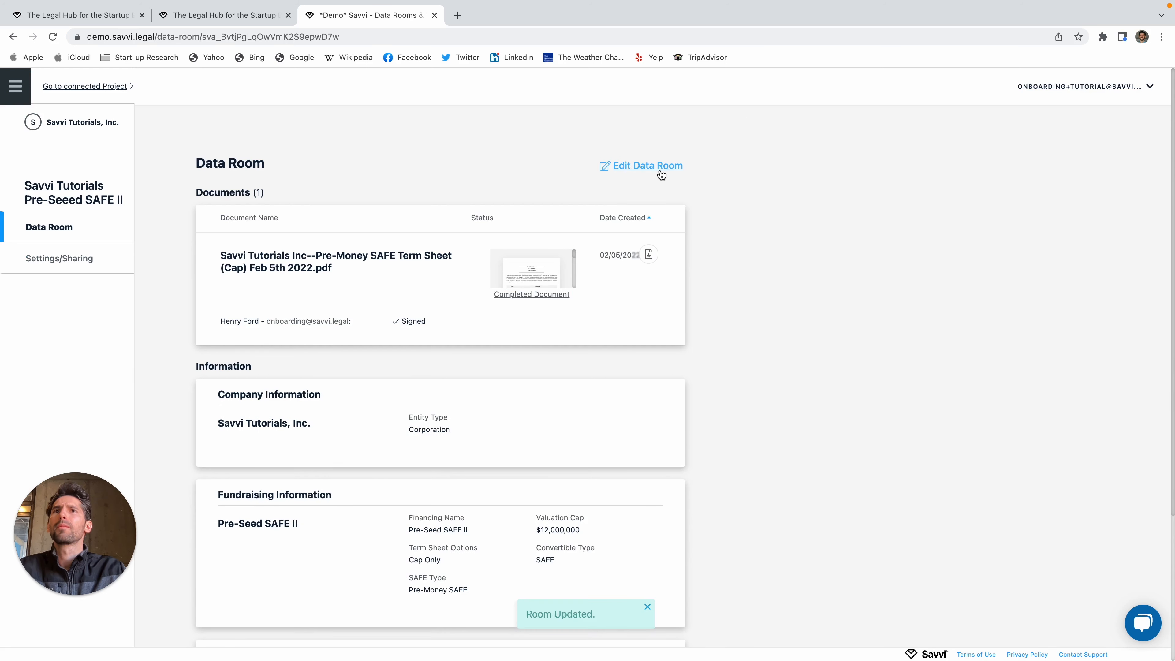
Step: Return the data room to editing and open the Add Room Link dialog
left_click(660, 172)
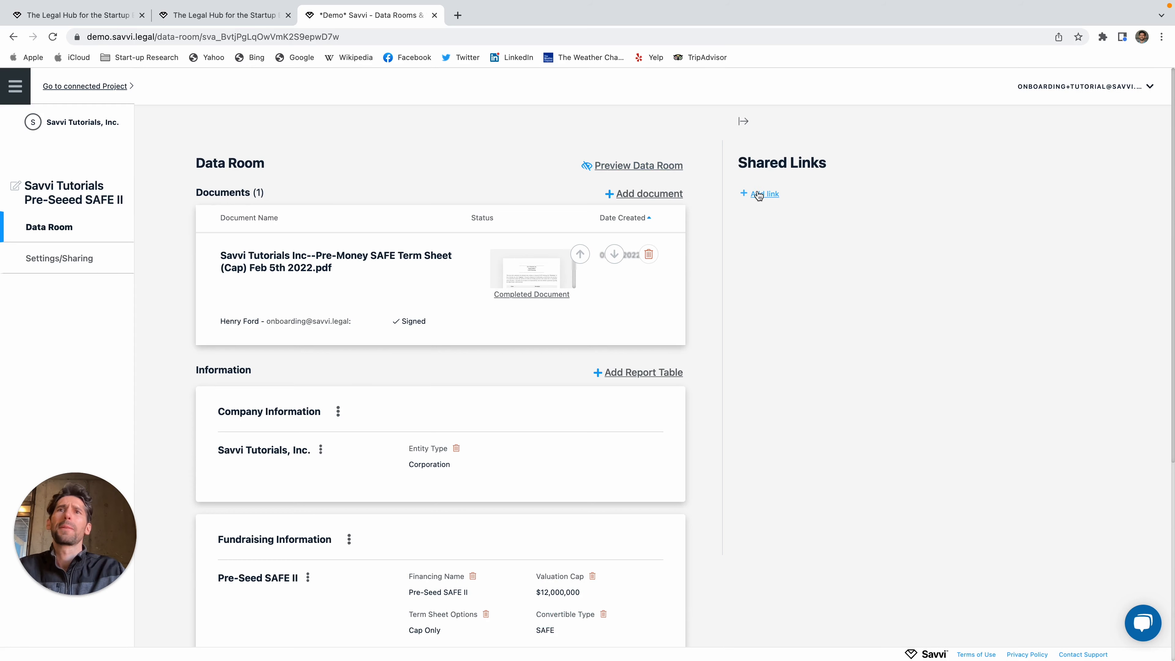
left_click(761, 195)
left_click(493, 346)
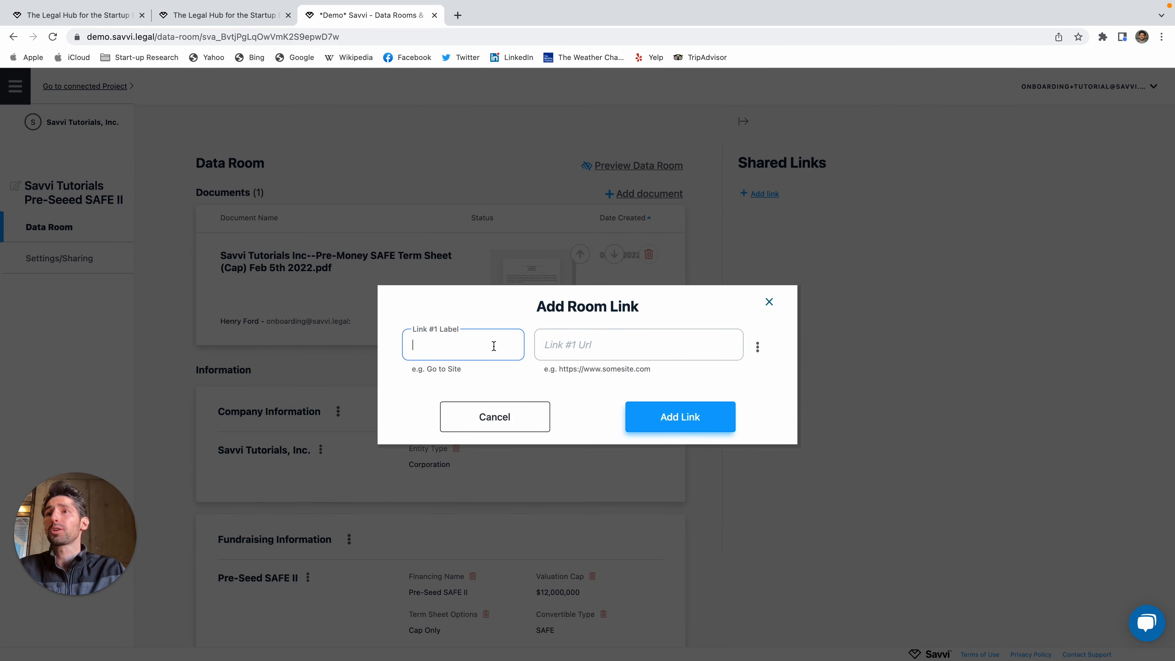
left_click(764, 352)
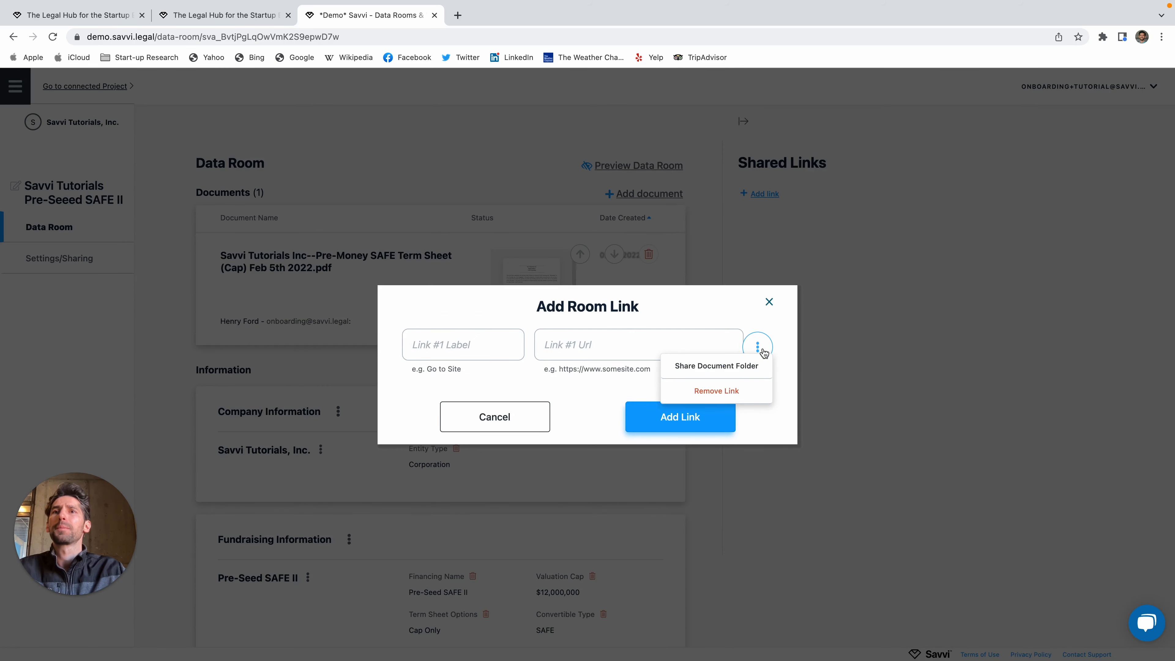
left_click(757, 347)
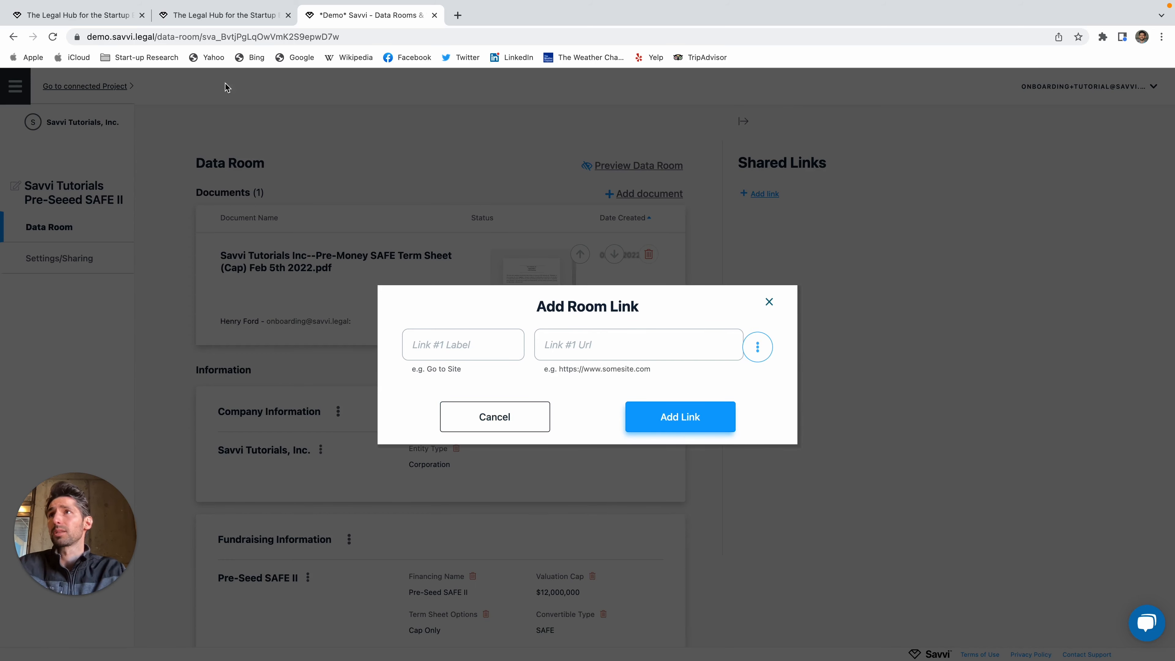
Step: Copy the Savvi home page address and return to the data room tab
left_click(102, 21)
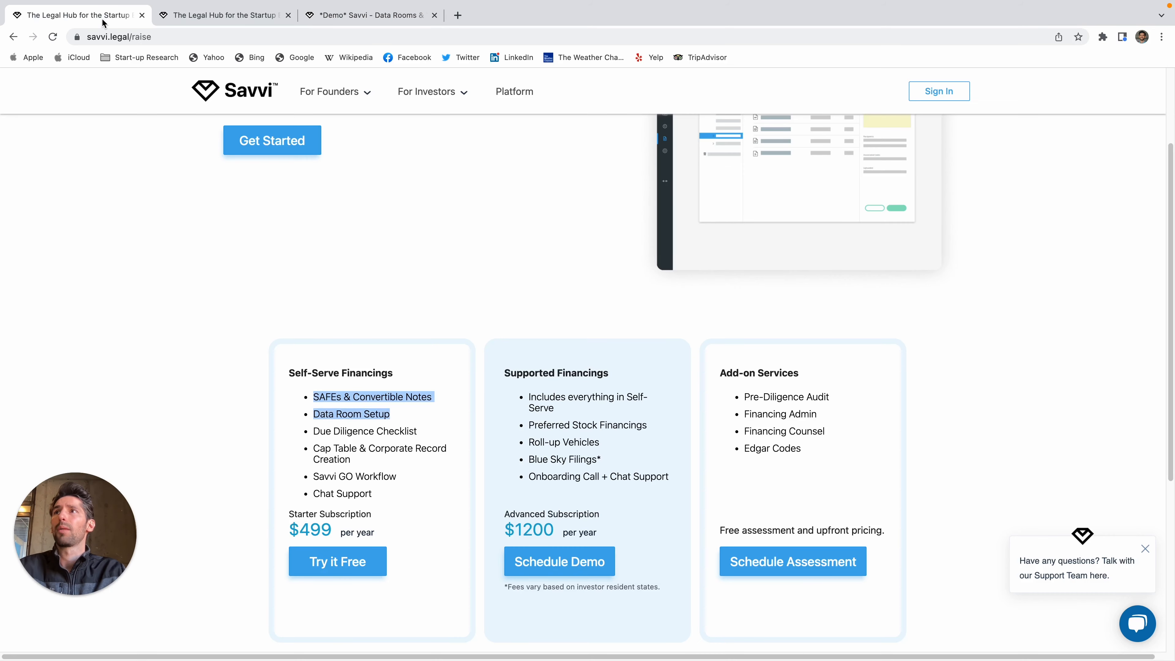
left_click(164, 37)
left_click(215, 91)
left_click(187, 42)
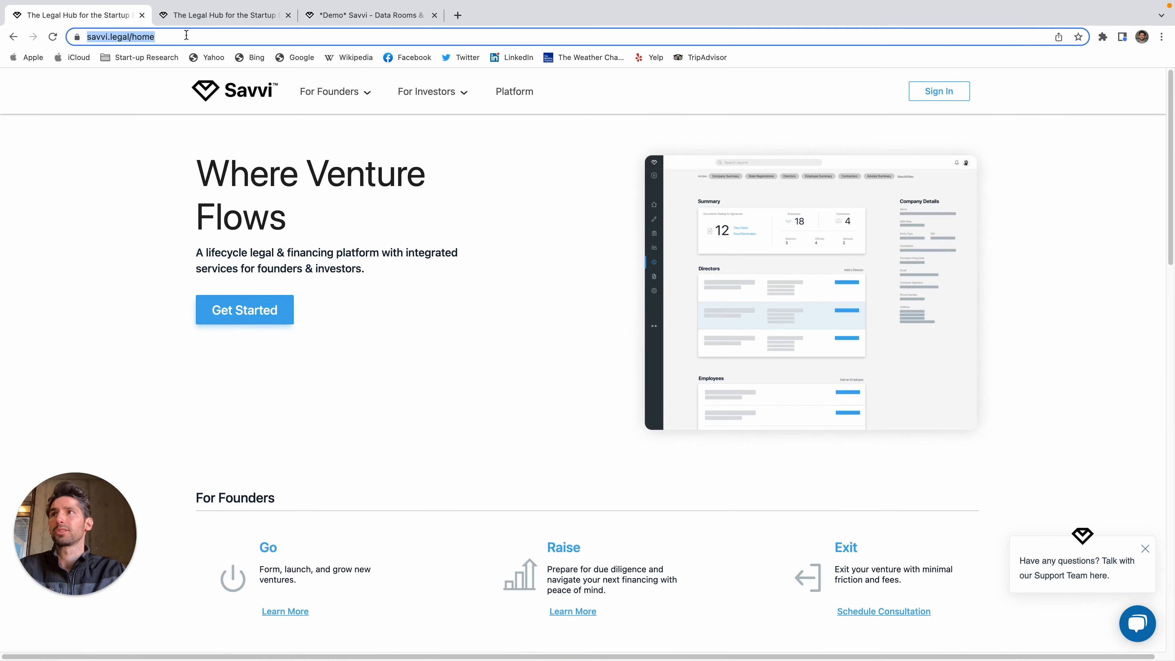
key("super+v")
left_click(382, 21)
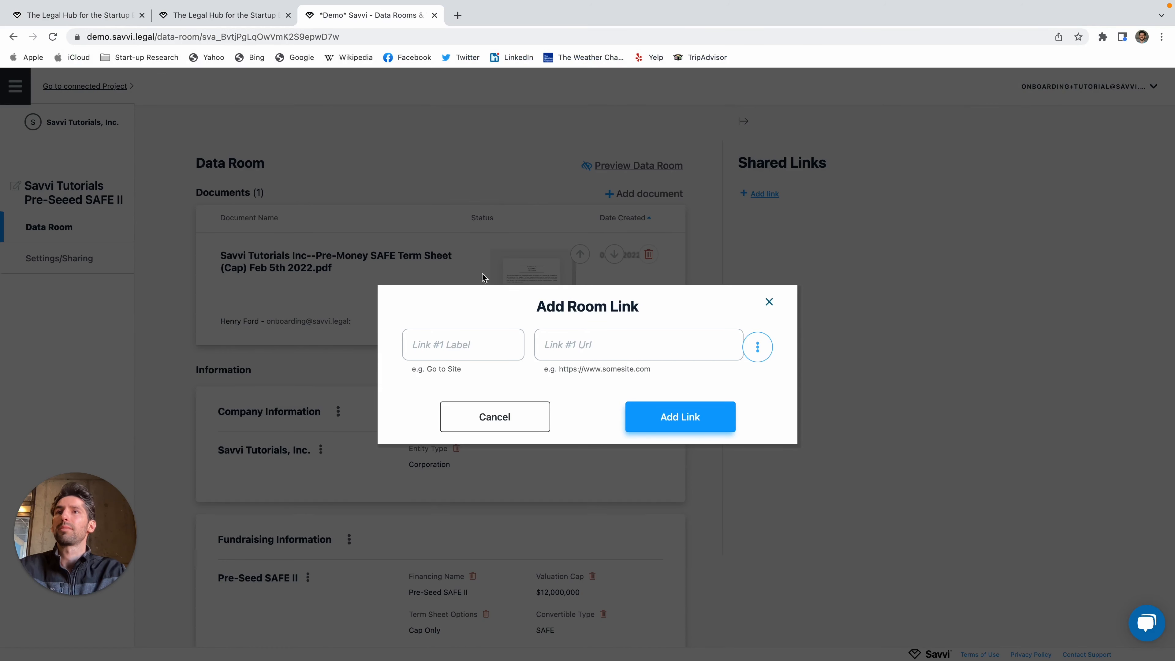
left_click(460, 345)
type("W")
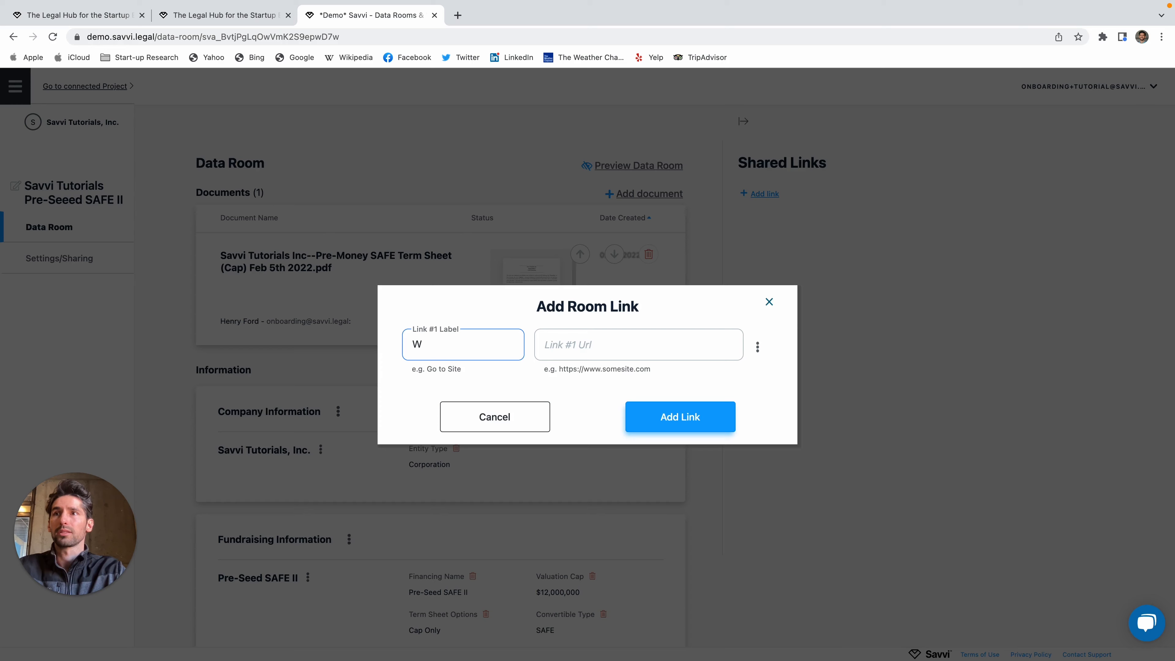
type("ebsite")
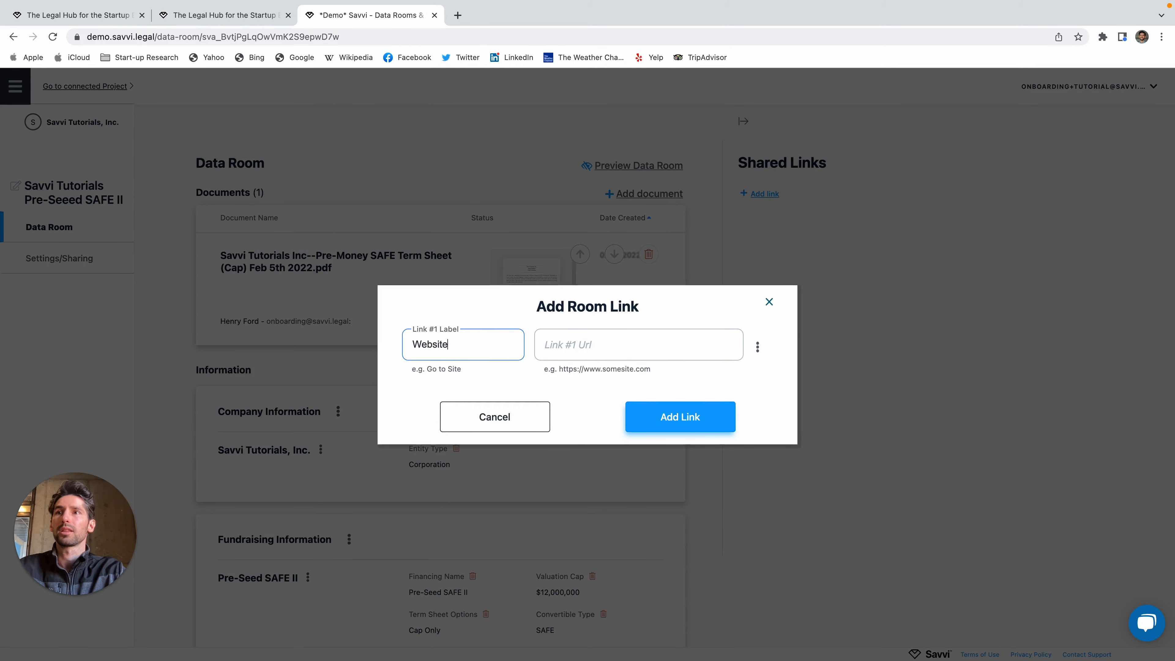
left_click(630, 342)
key("super+v")
left_click(666, 418)
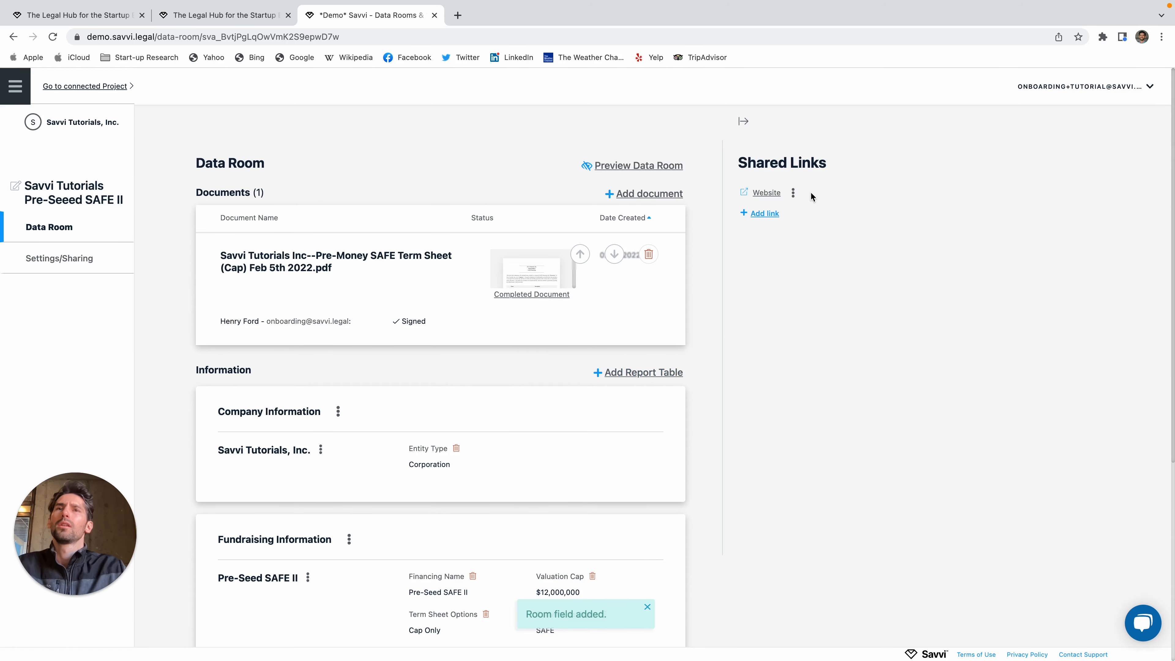
left_click(765, 214)
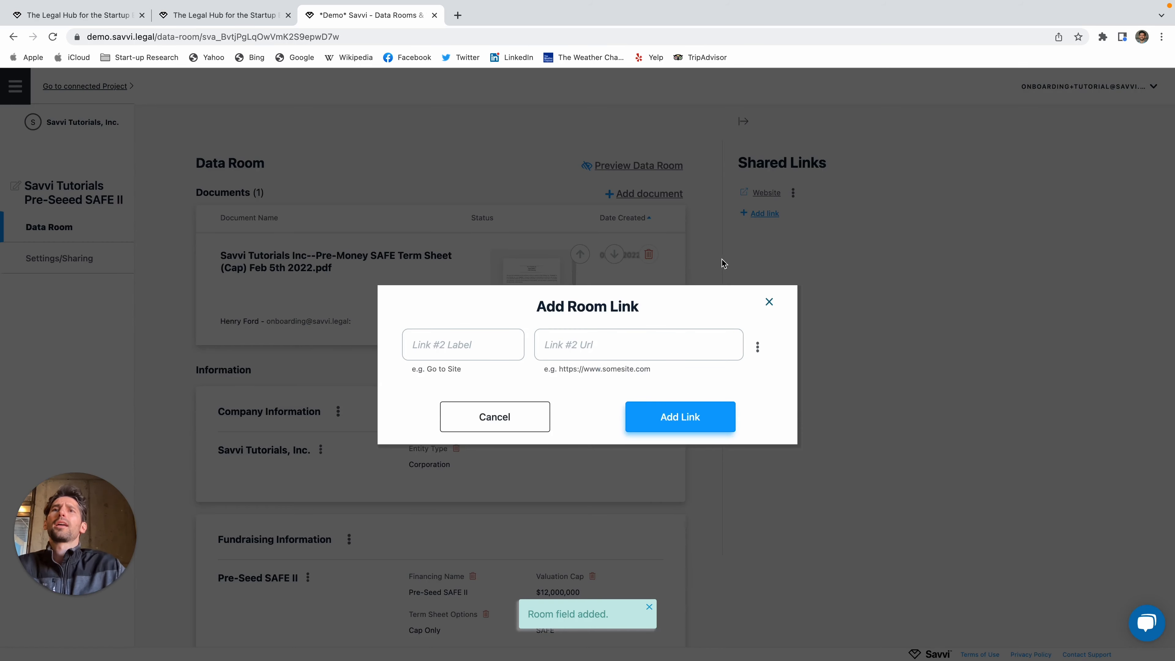
Step: Share the File Cabinet's Entity folder as a link labelled 'Entity Documents'
left_click(757, 347)
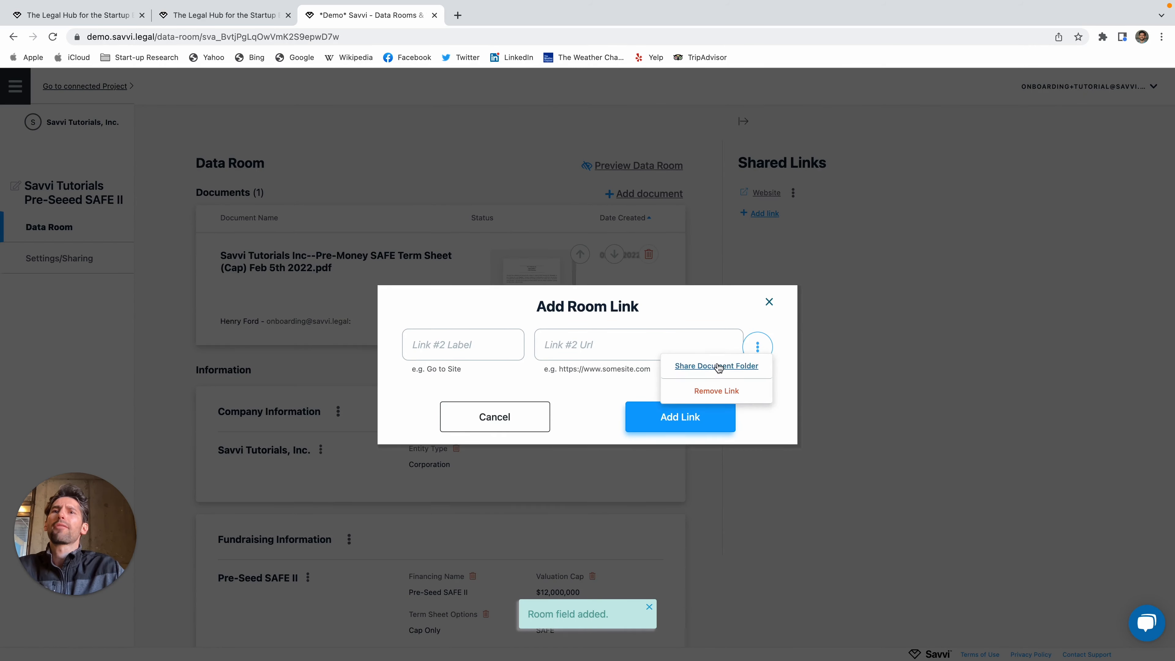
left_click(717, 366)
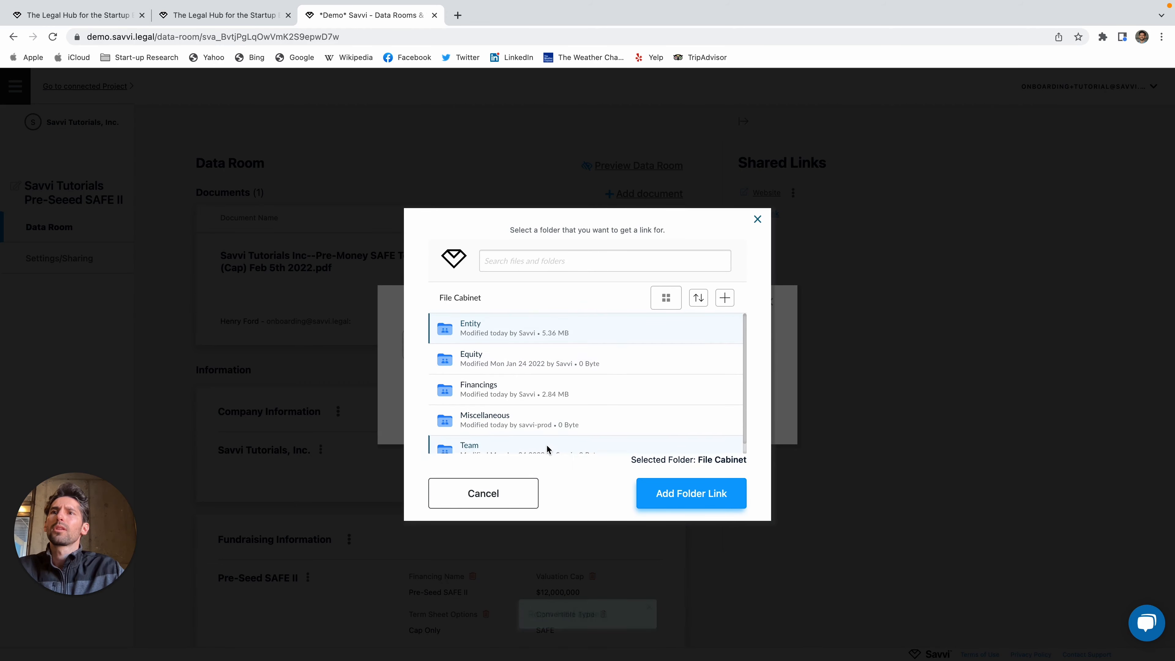
scroll(547, 449, "down", 1)
scroll(546, 407, "up", 1)
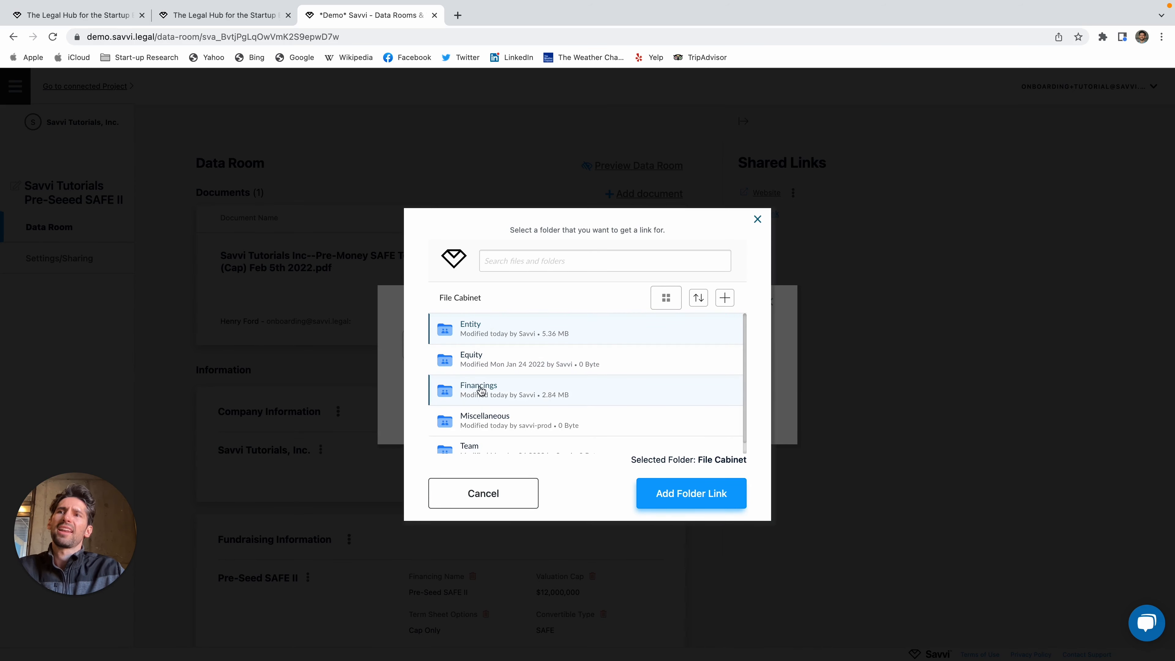
scroll(476, 377, "down", 1)
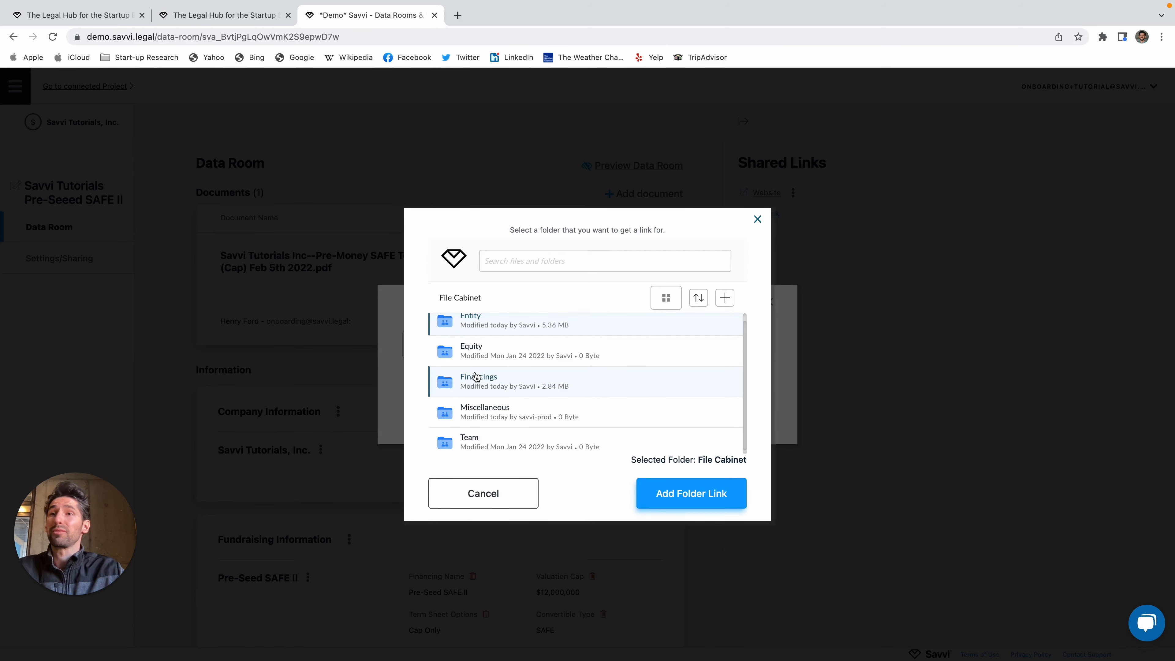
double_click(476, 325)
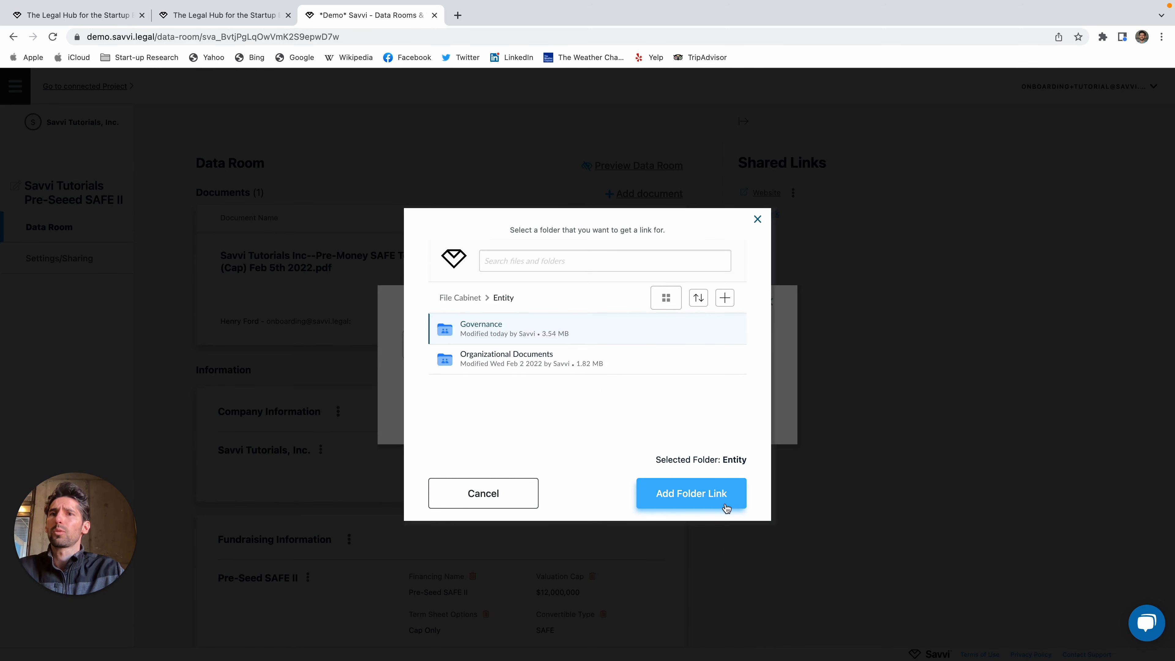
left_click(711, 498)
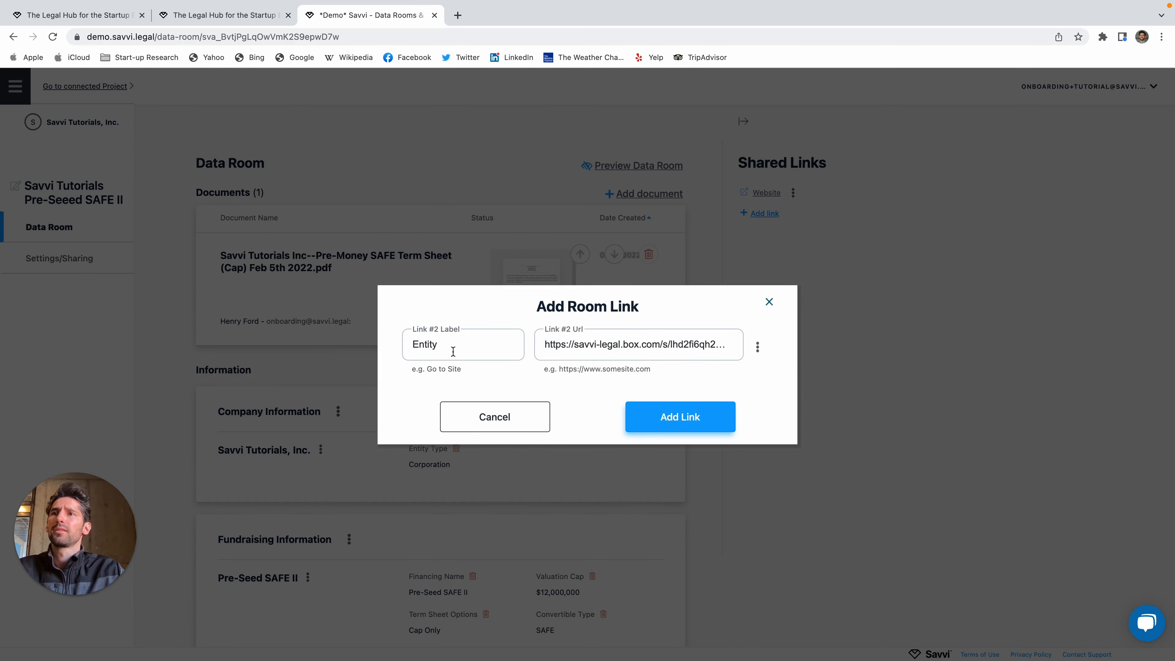
left_click(453, 352)
type("Documents")
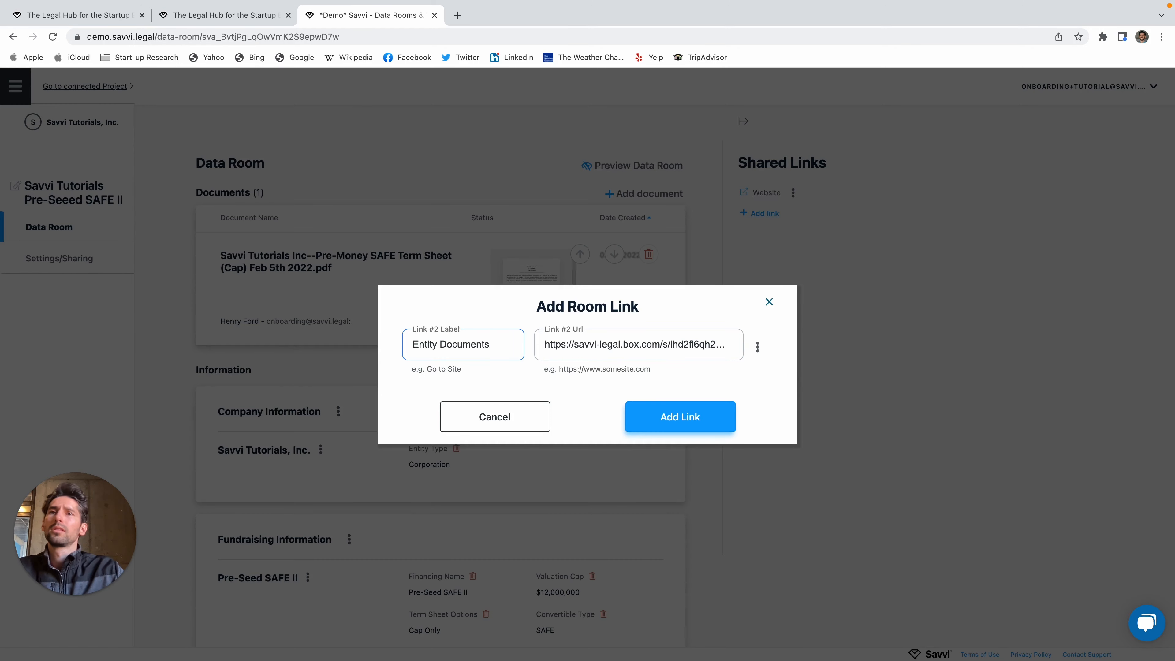
left_click(690, 416)
Step: Start a third shared link using the File Cabinet's Financings folder
left_click(770, 232)
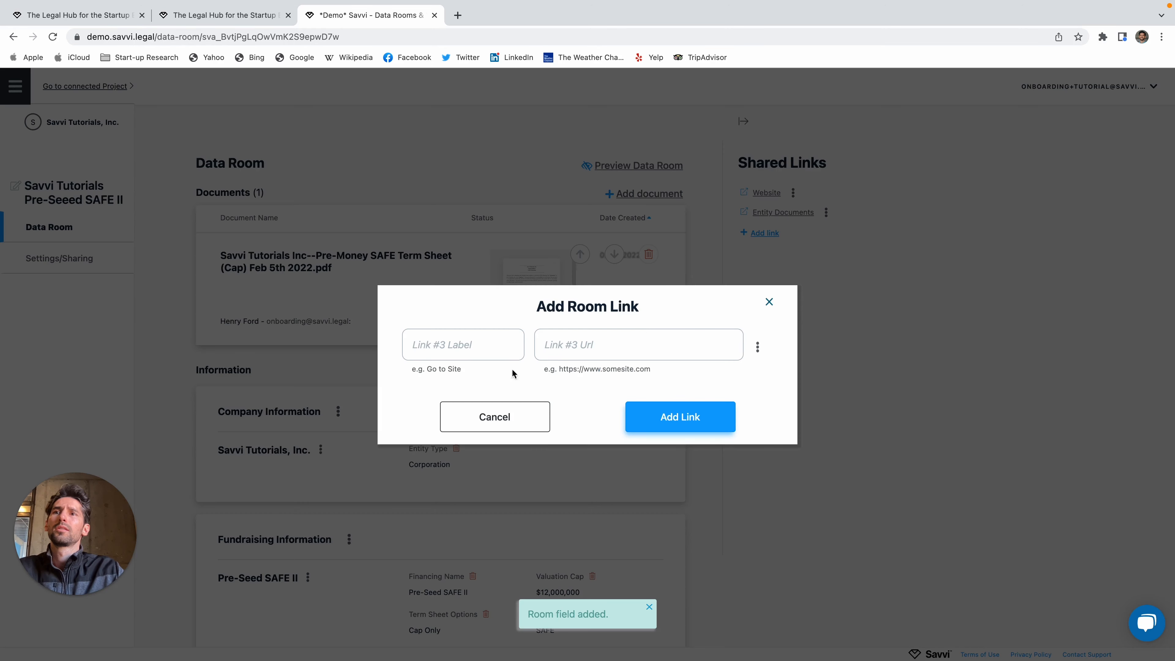
left_click(758, 347)
left_click(703, 369)
left_click(481, 391)
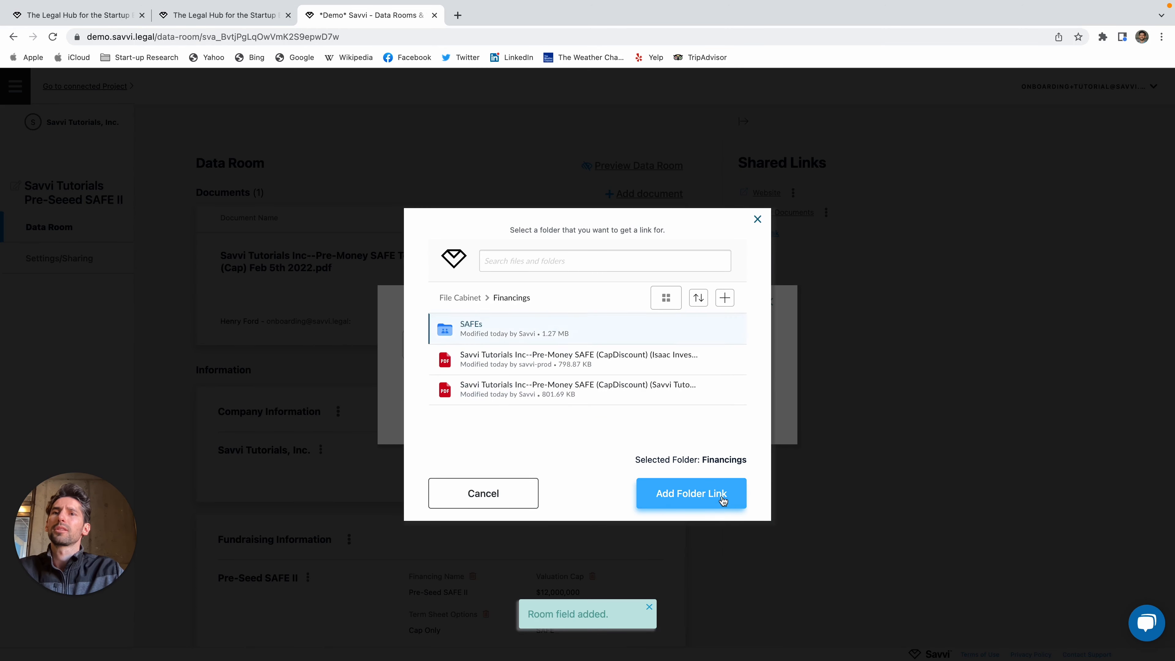
left_click(691, 494)
Step: Relabel the folder link 'Prior Financings' and save it
left_click(490, 351)
key("BackSpace")
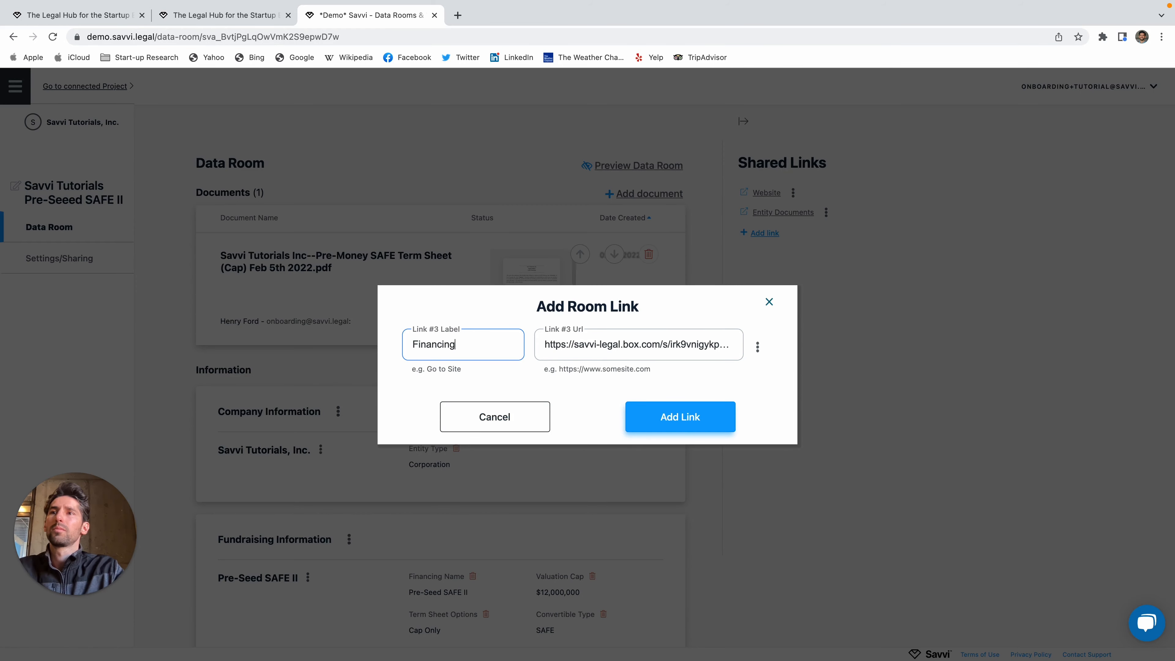
key("super+Left")
type("Prev")
key("BackSpace")
key("BackSpace")
type("ior")
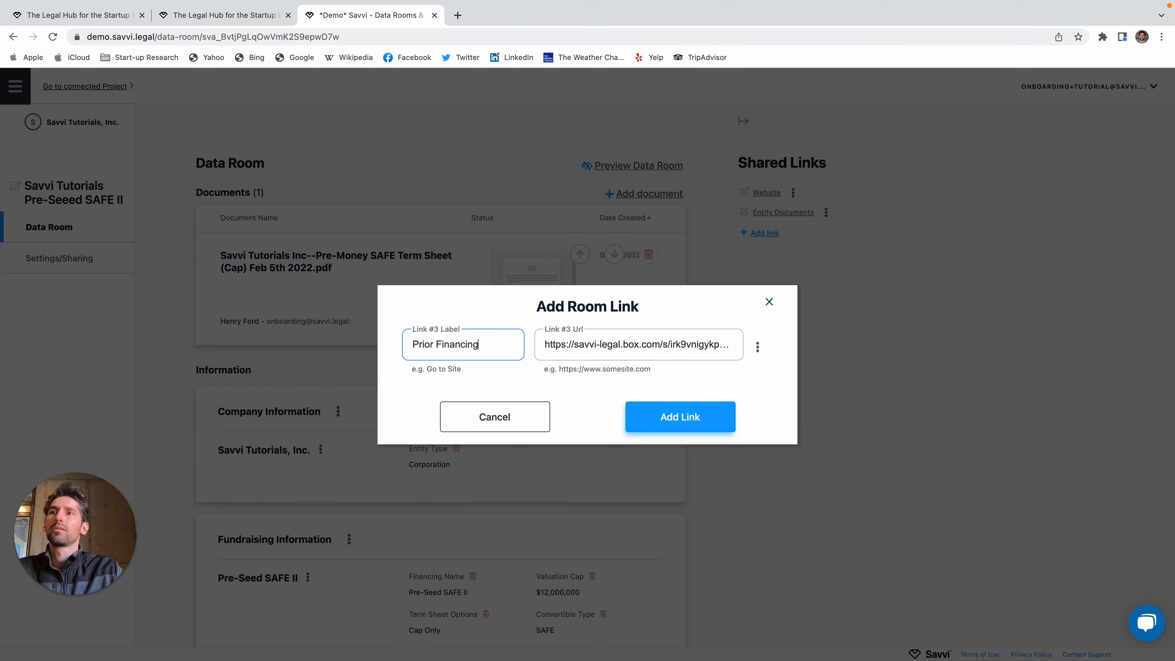
key("super+Right")
type("s")
left_click(704, 421)
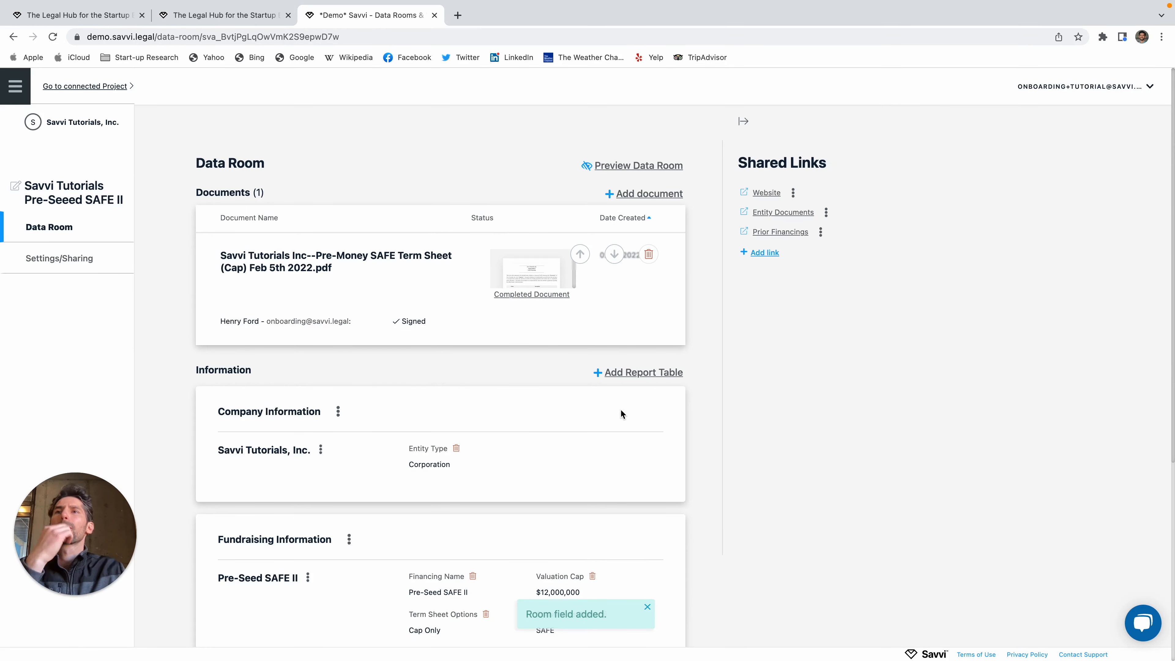
scroll(631, 410, "down", 5)
scroll(634, 411, "up", 5)
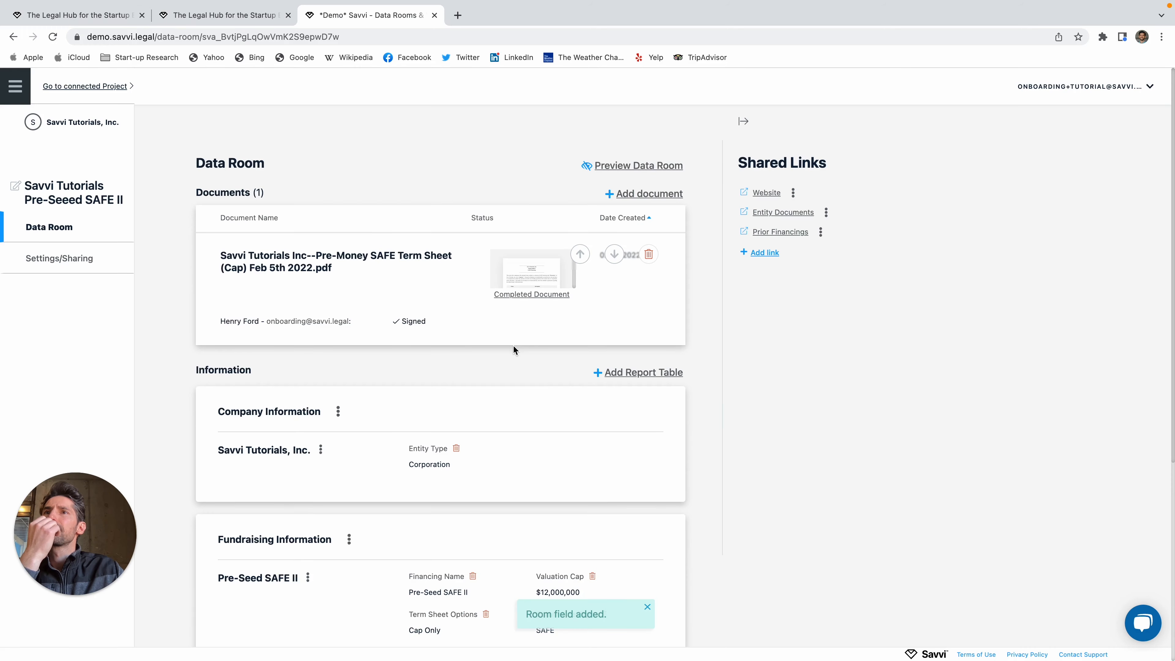
left_click(645, 194)
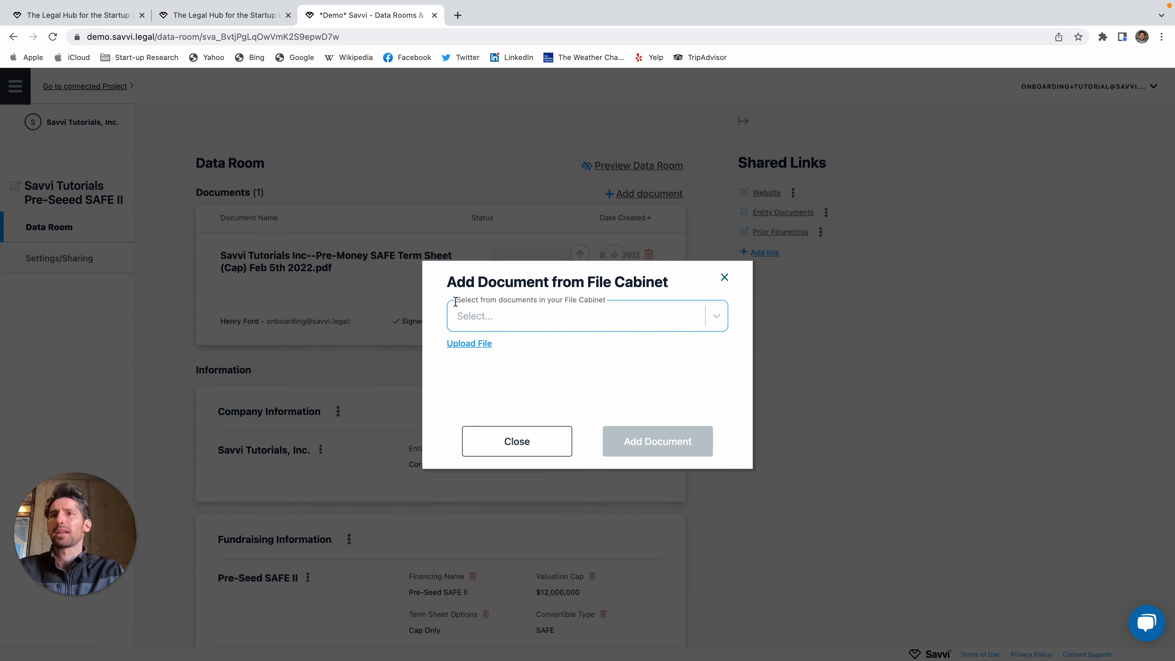
left_click(553, 448)
Step: Preview the data room and check the new Entity Documents and Prior Financings links
left_click(657, 165)
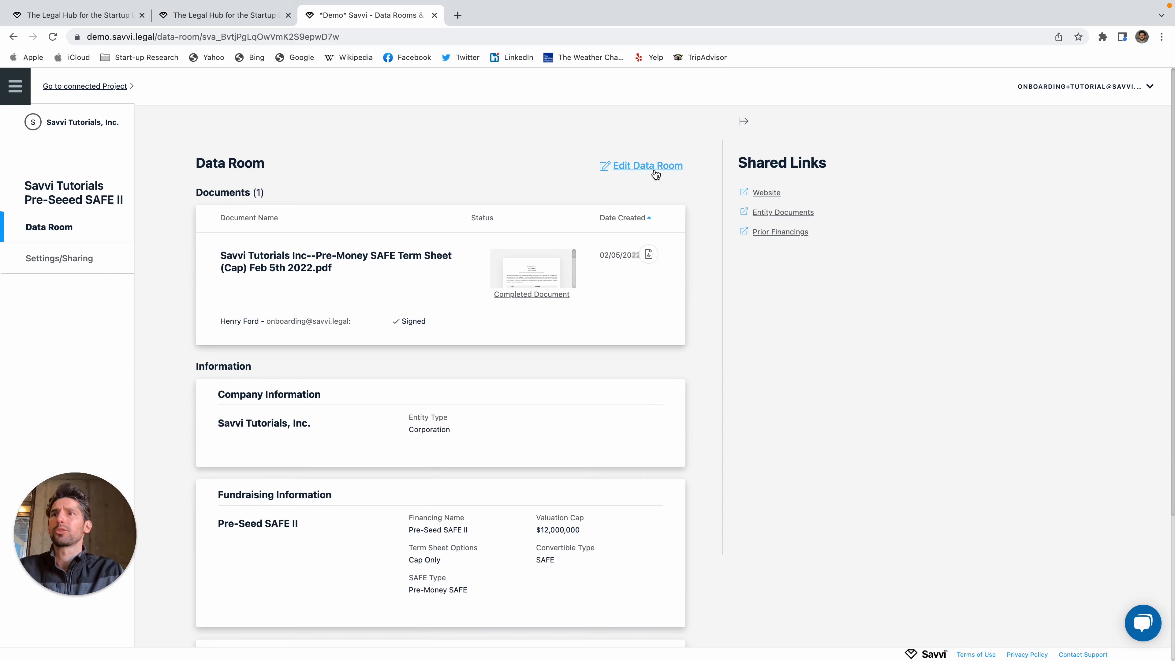
scroll(505, 395, "down", 3)
scroll(504, 393, "up", 3)
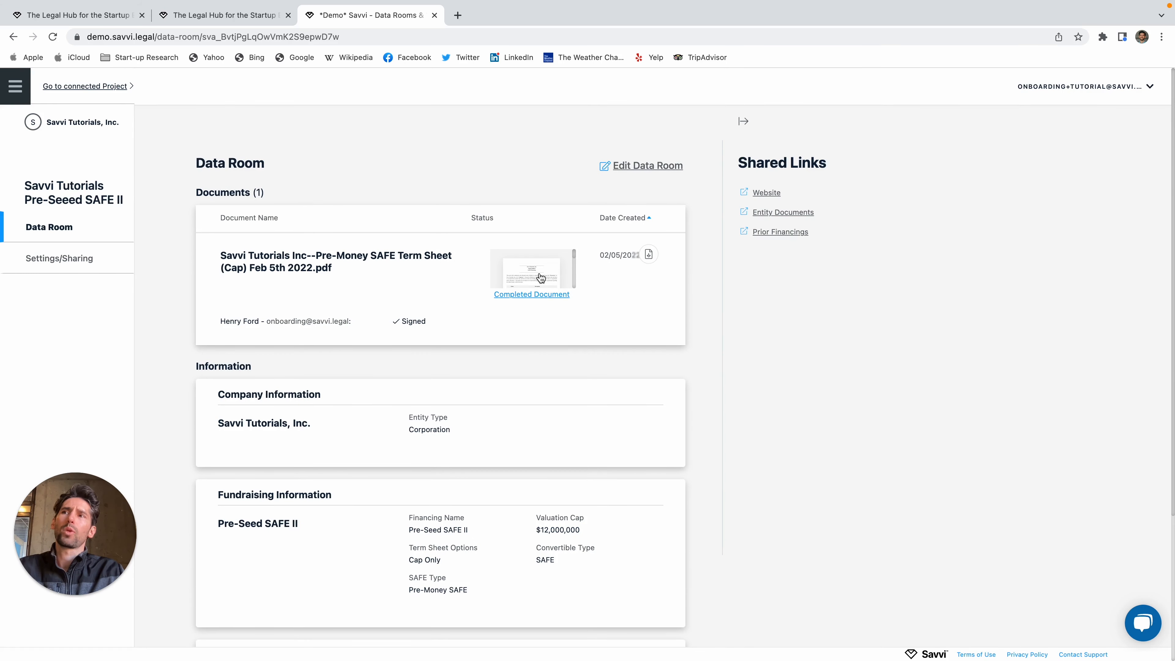
left_click_drag(781, 223, 724, 201)
left_click_drag(831, 249, 754, 212)
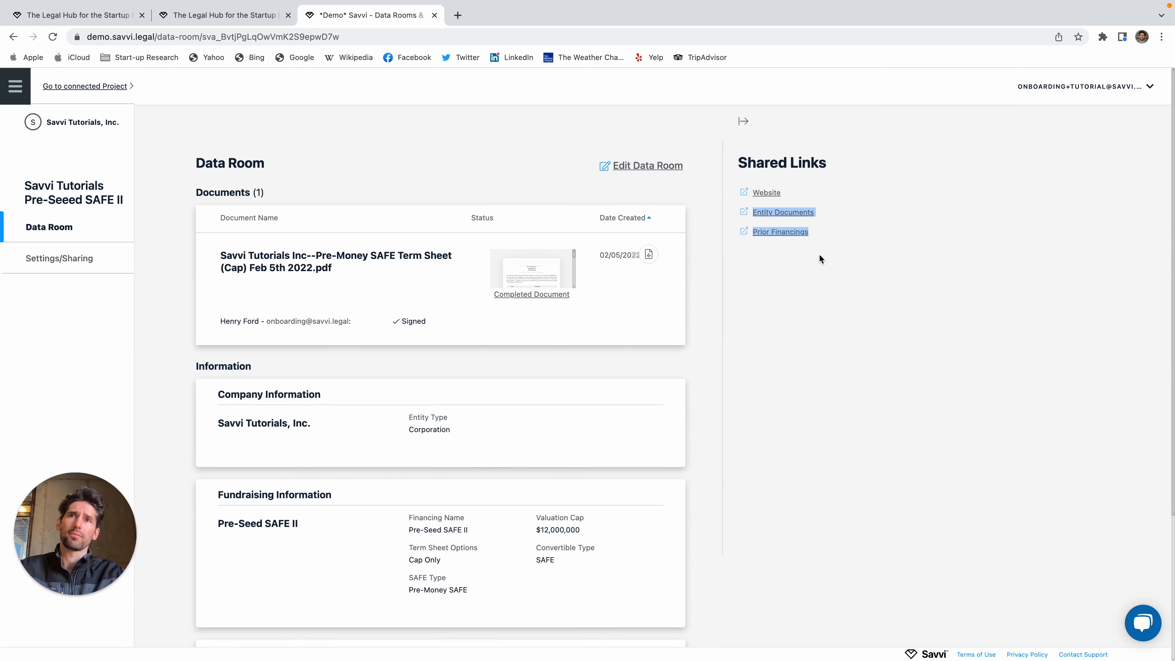
left_click(807, 263)
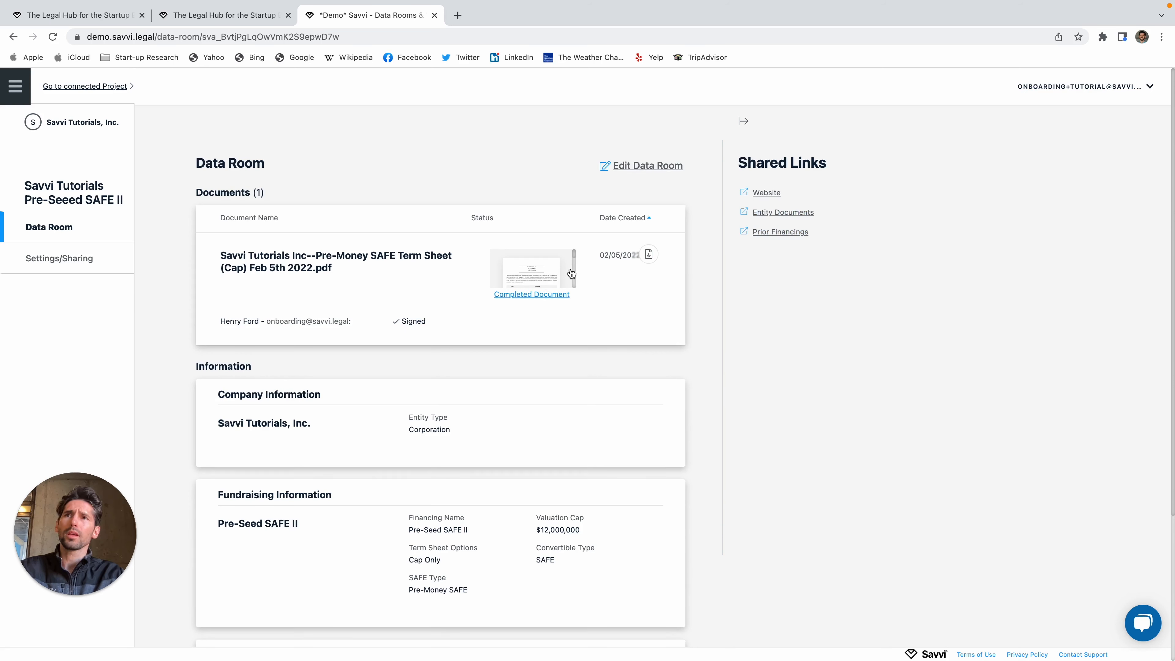
left_click_drag(809, 236, 749, 216)
left_click(819, 245)
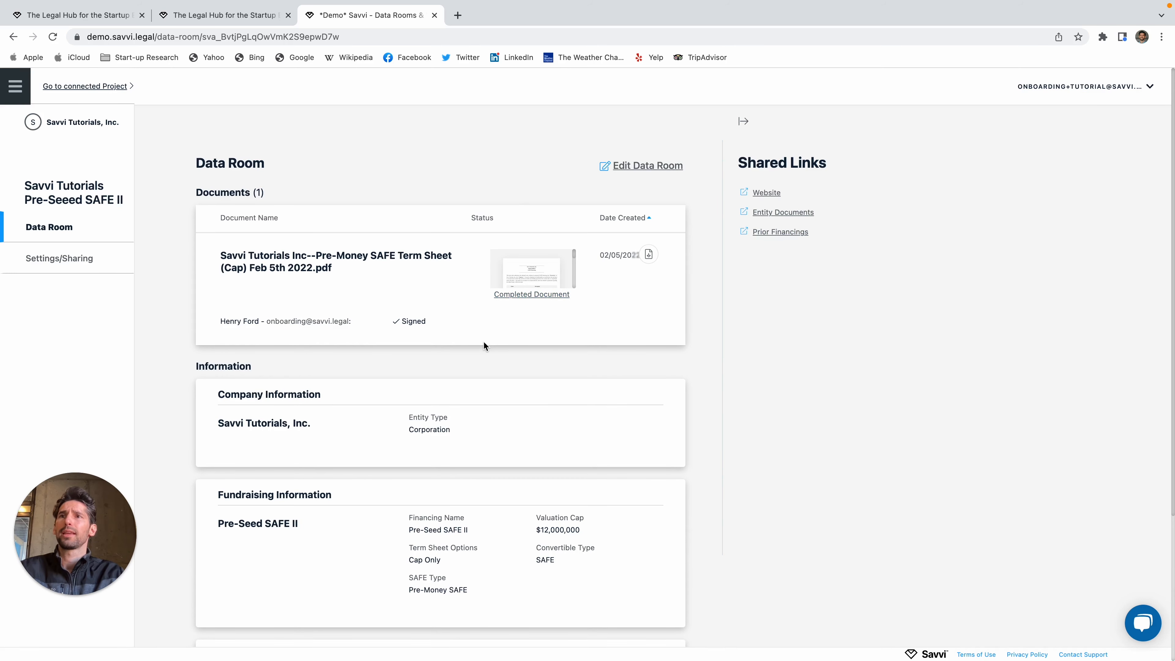
scroll(483, 341, "down", 1)
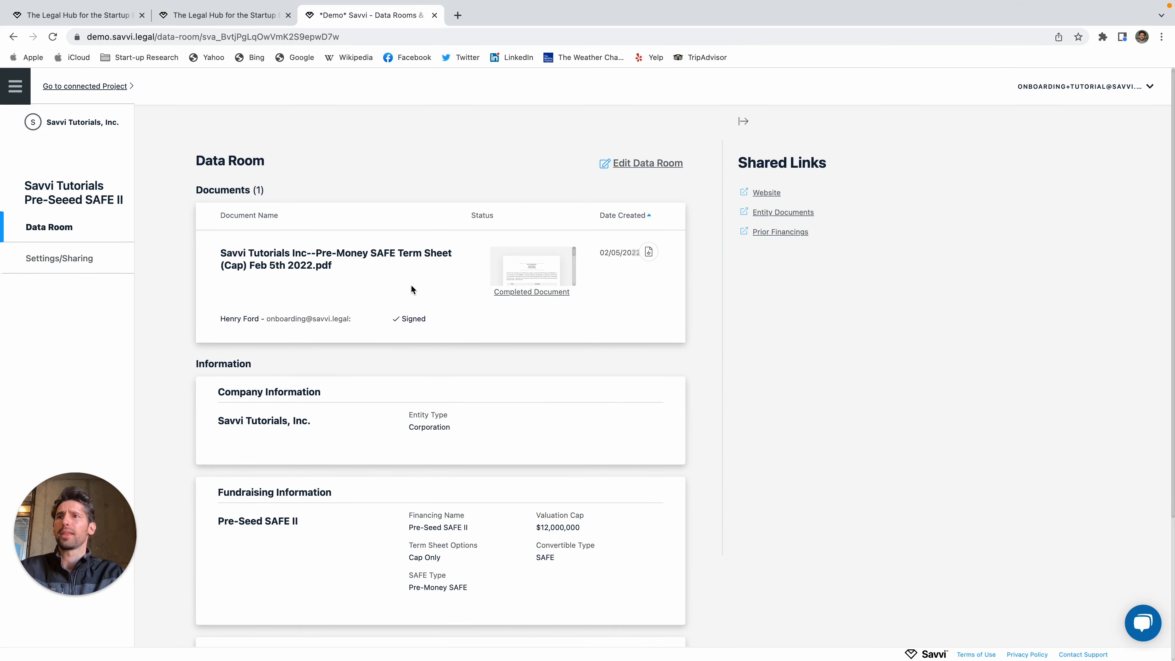
Step: View the signed Pre-Money SAFE term sheet PDF and close the viewer
left_click(546, 273)
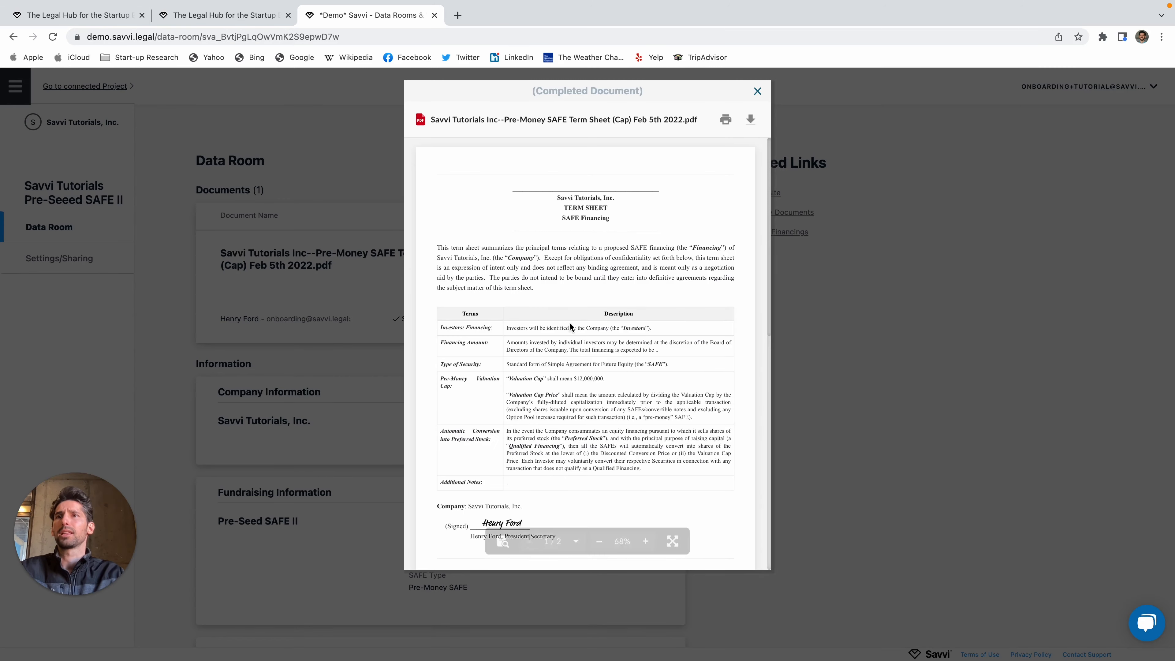
scroll(566, 319, "down", 15)
scroll(566, 324, "up", 15)
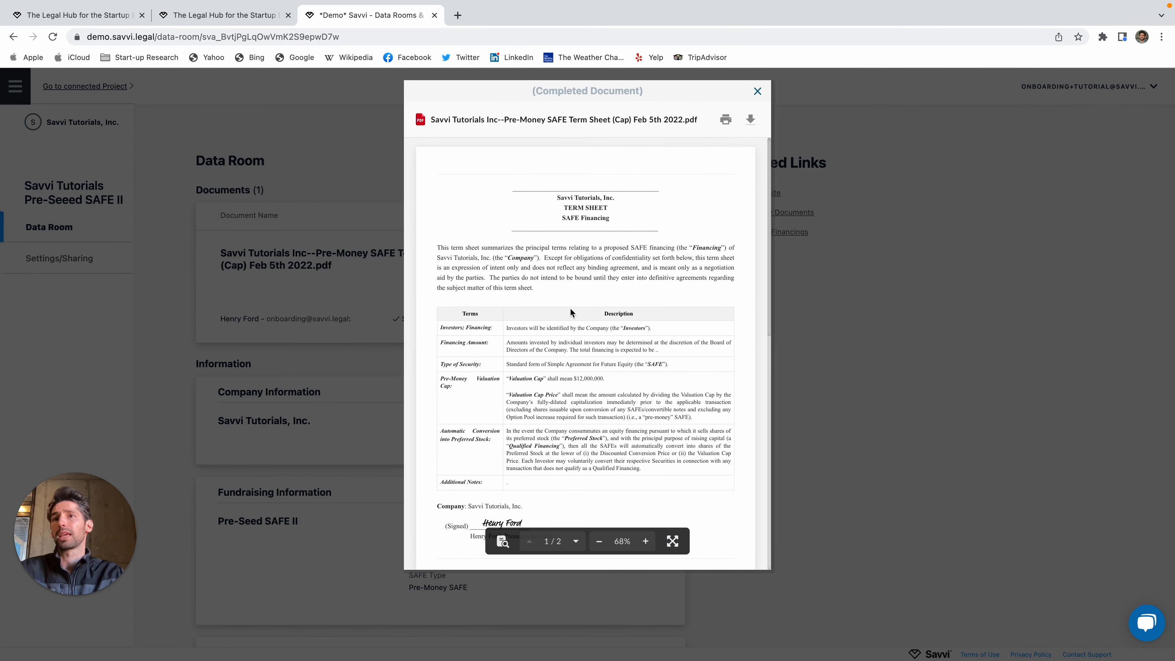
left_click(758, 91)
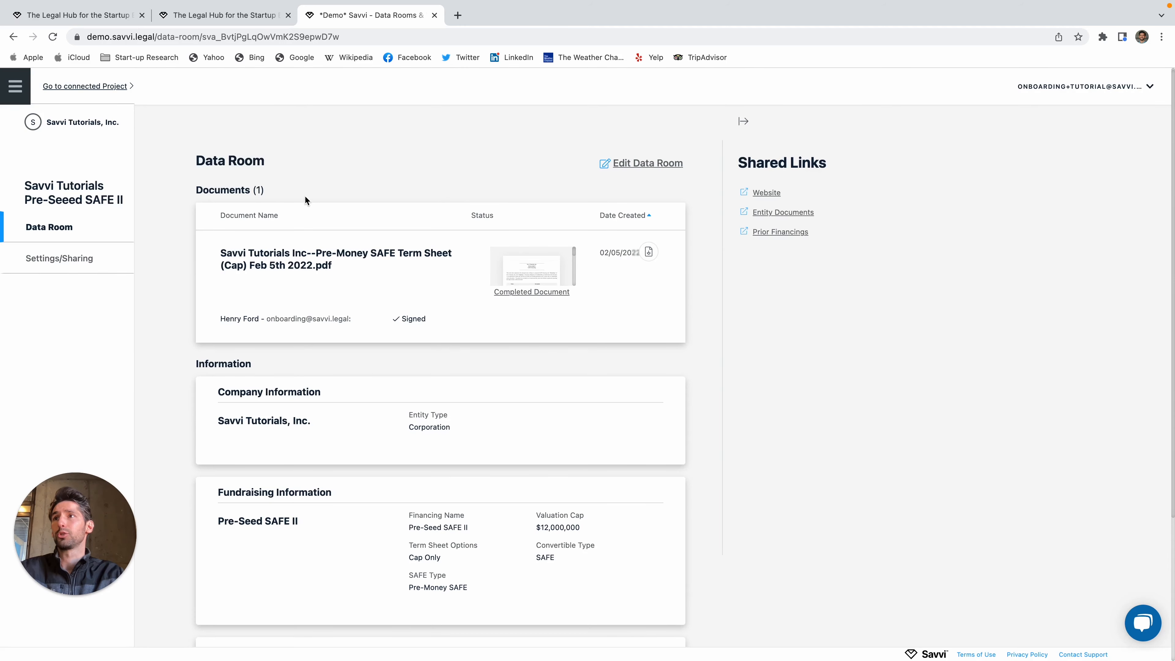
Step: Open the data room's Settings/Sharing page and set room access to require sign-in
left_click(63, 258)
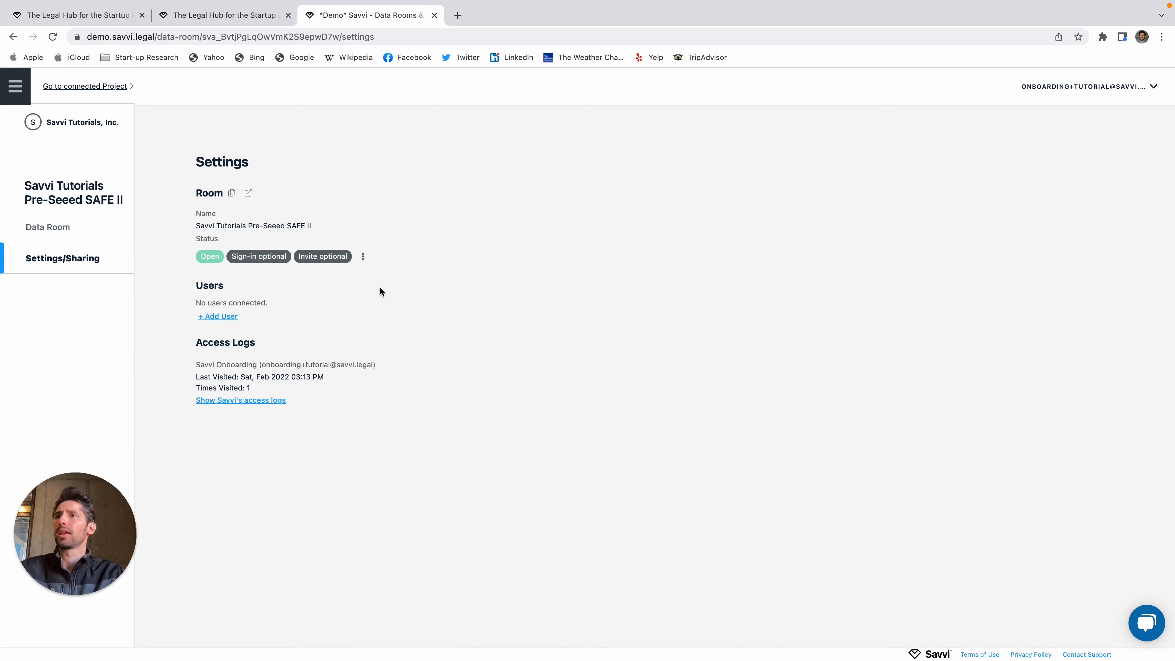
left_click(365, 259)
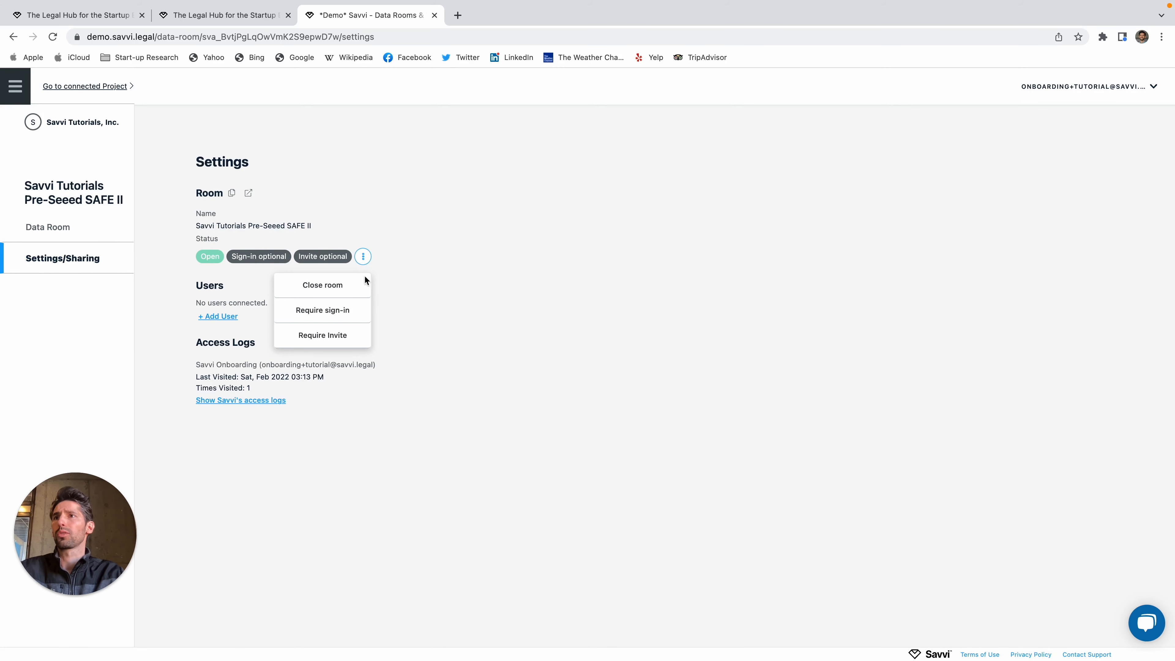
left_click(322, 311)
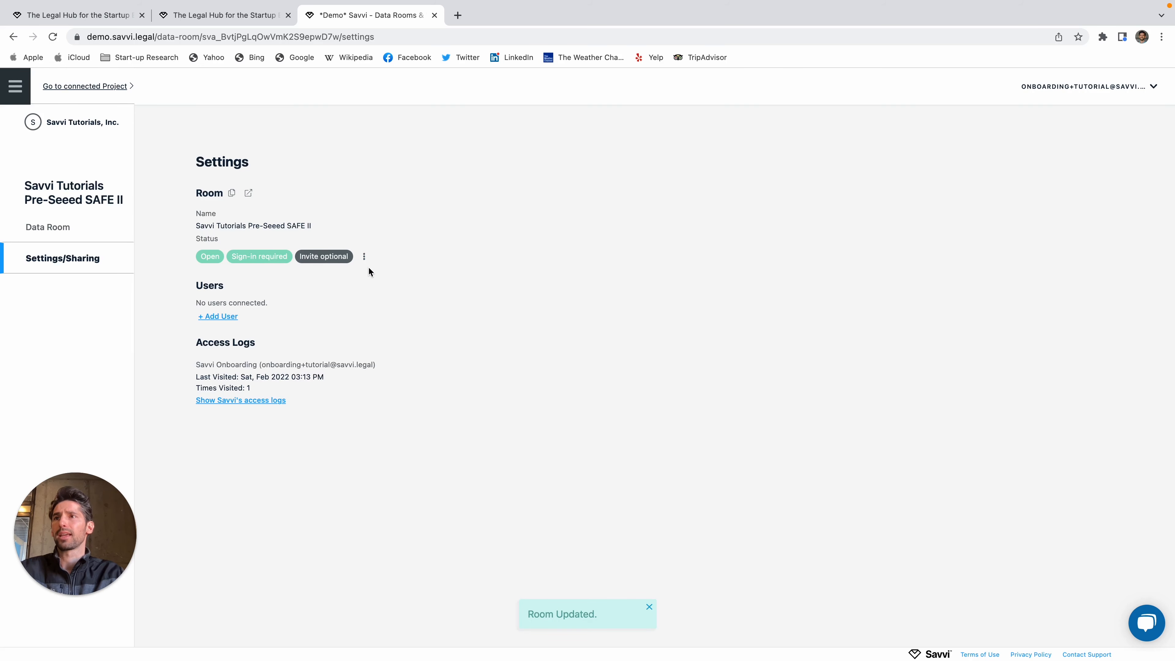
left_click(364, 258)
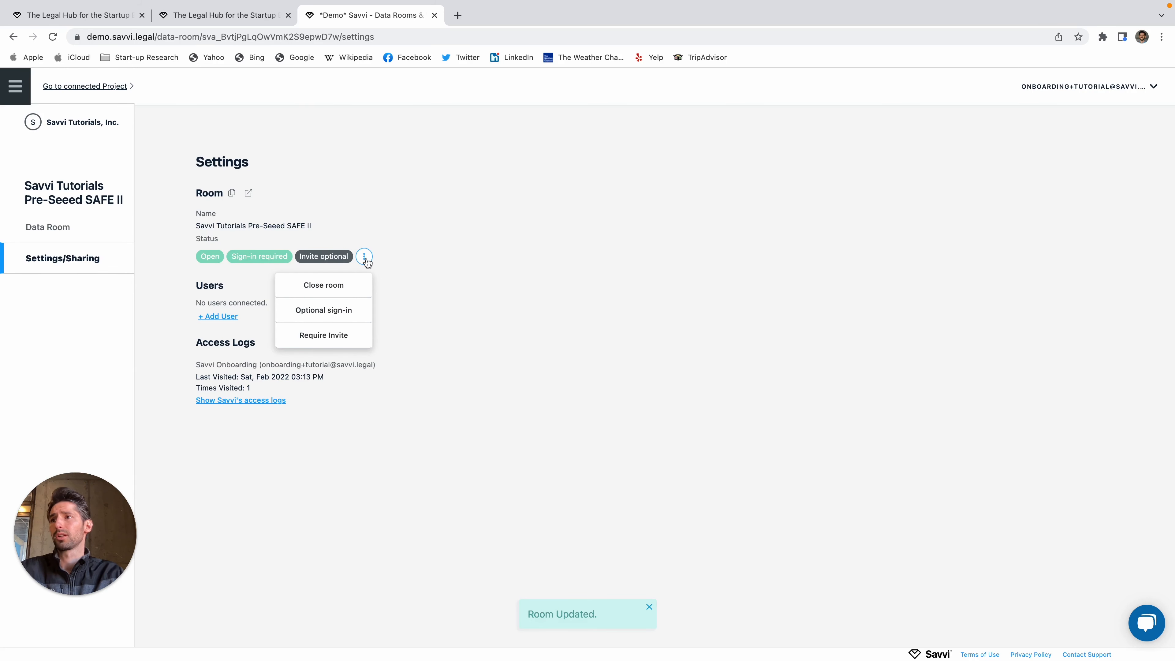
left_click(365, 257)
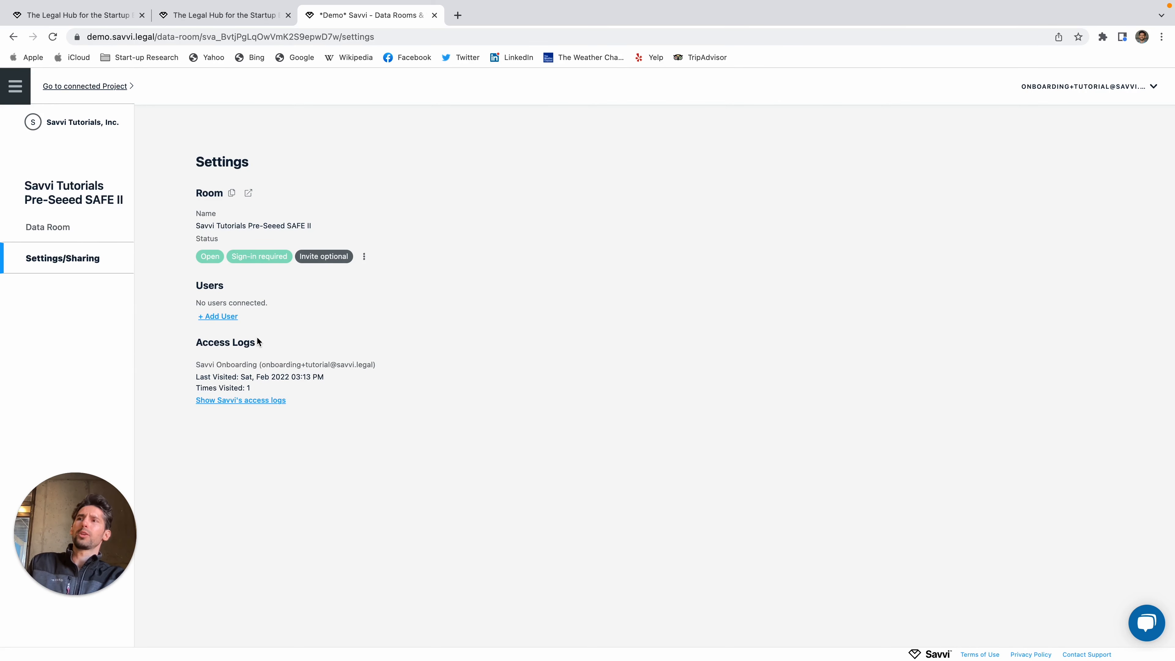
mouse_move(262, 349)
left_mouse_down()
mouse_move(179, 340)
mouse_move(198, 364)
mouse_move(256, 364)
left_mouse_up()
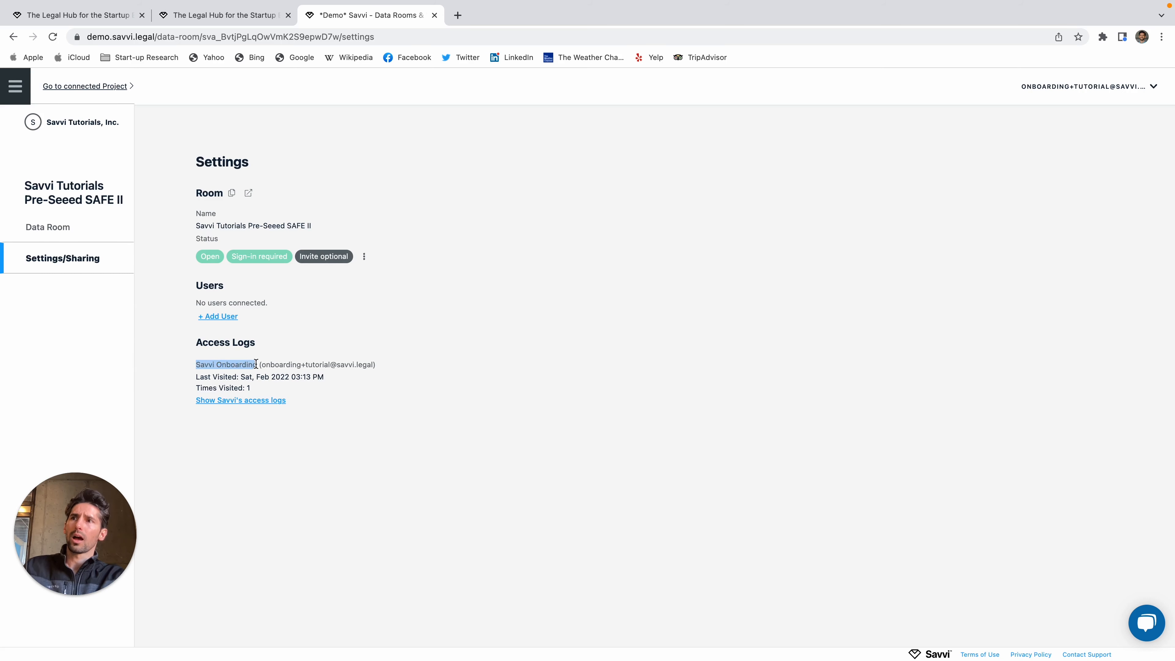
left_click(326, 380)
left_click(260, 401)
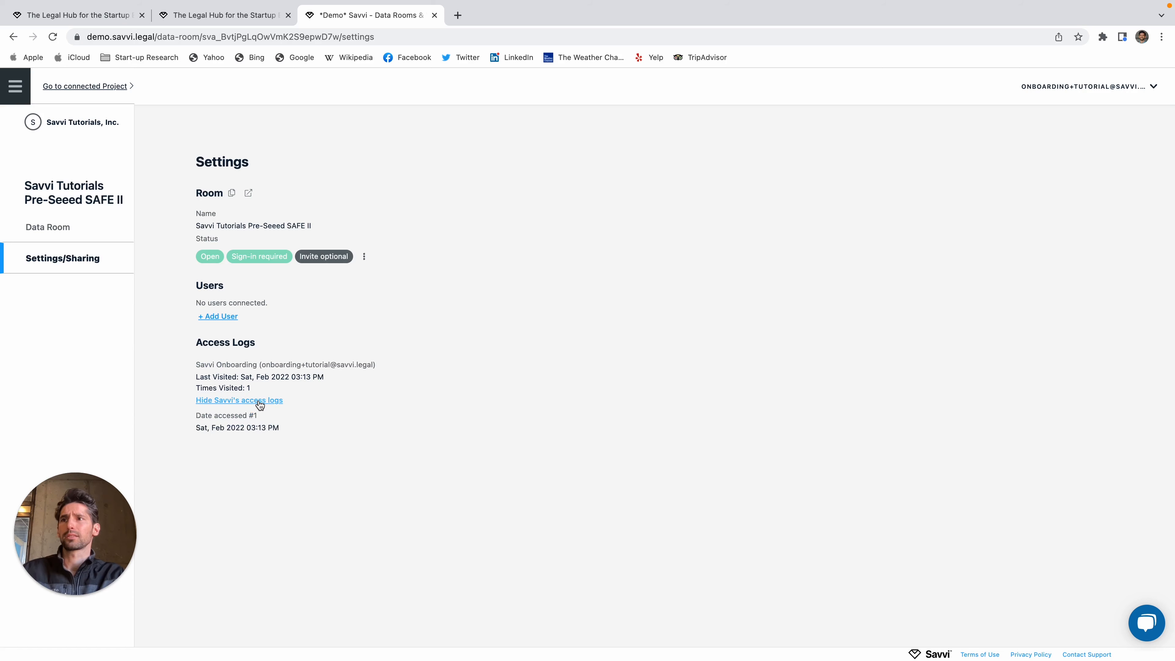
left_click(260, 401)
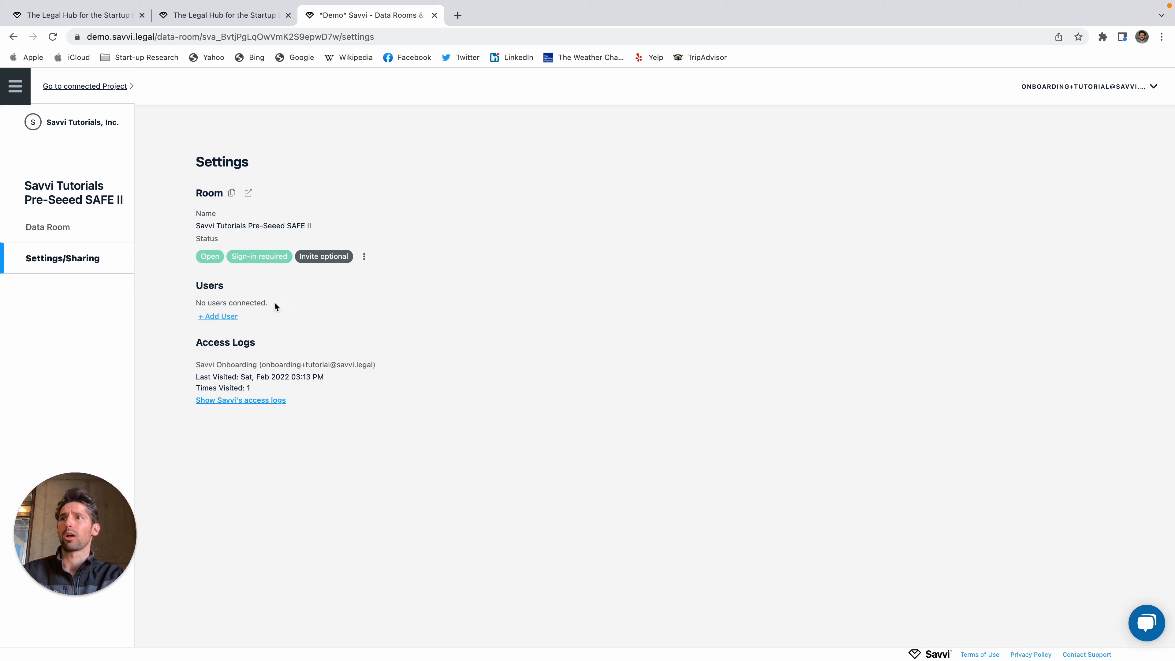
left_click(365, 257)
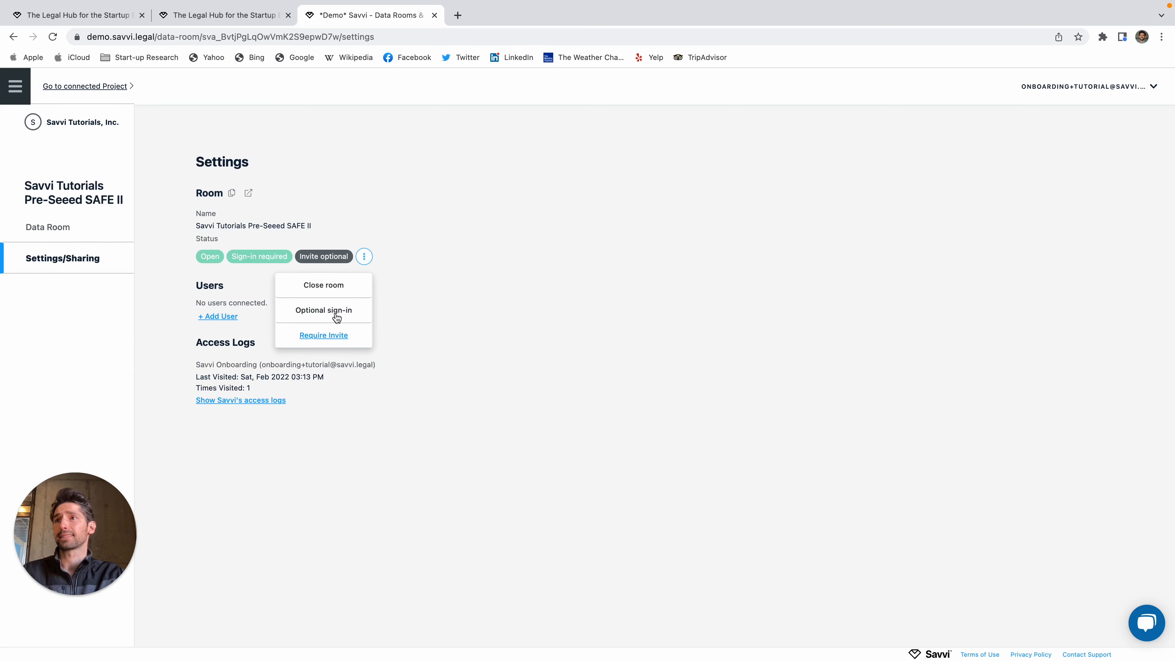
left_click(362, 260)
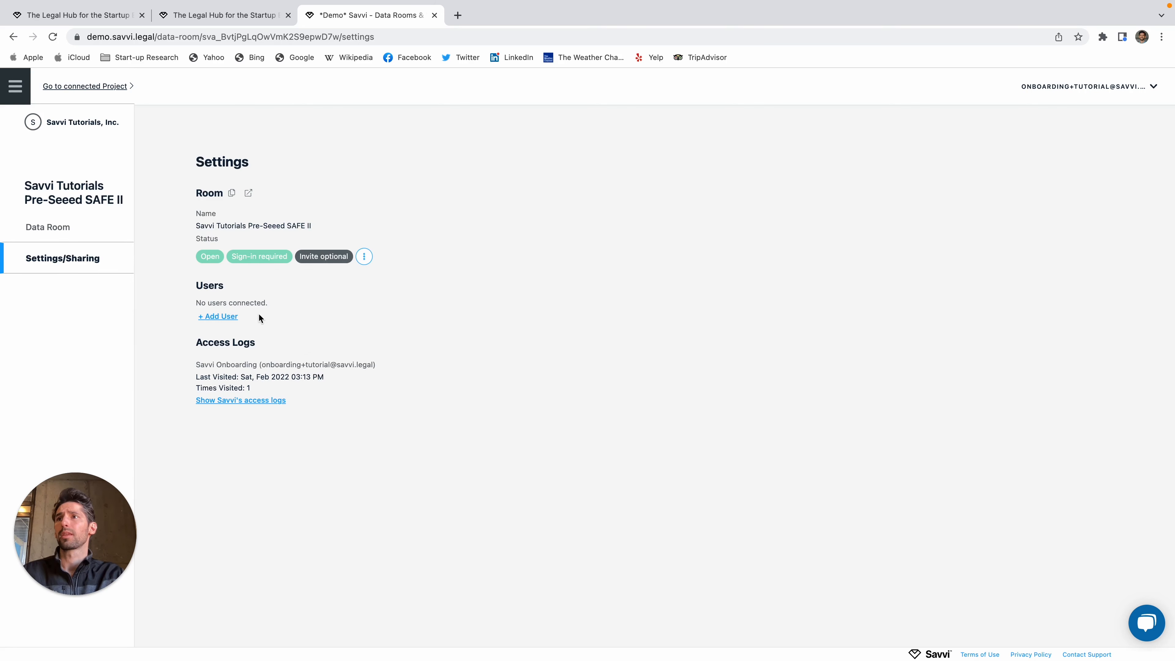
left_click(230, 320)
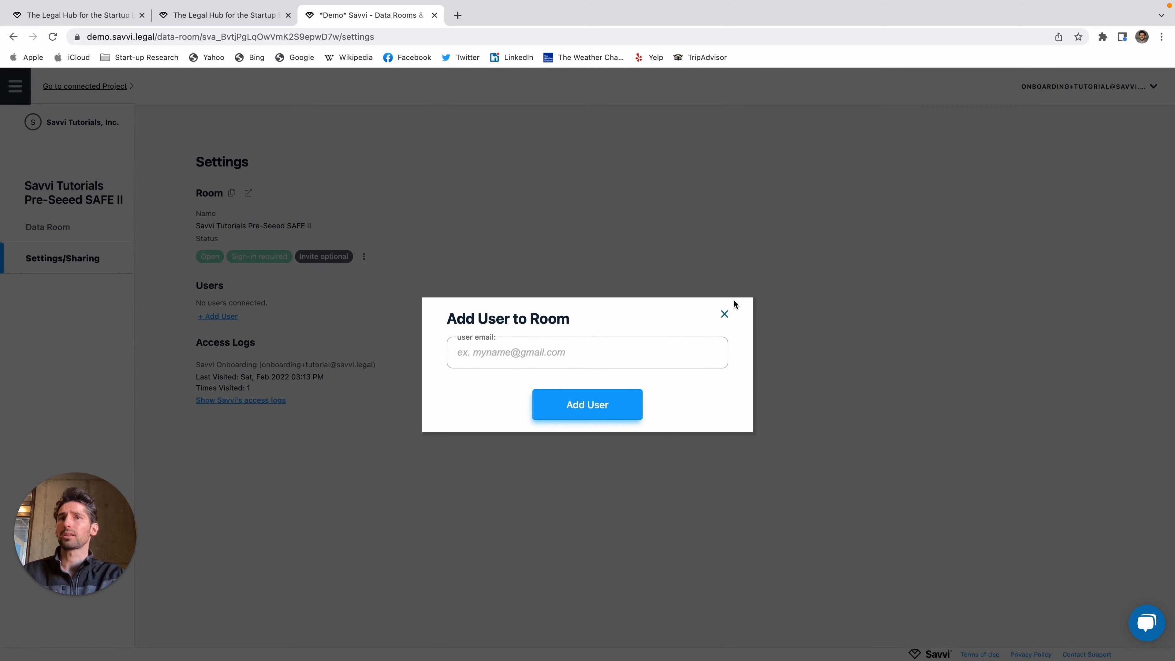
left_click(722, 314)
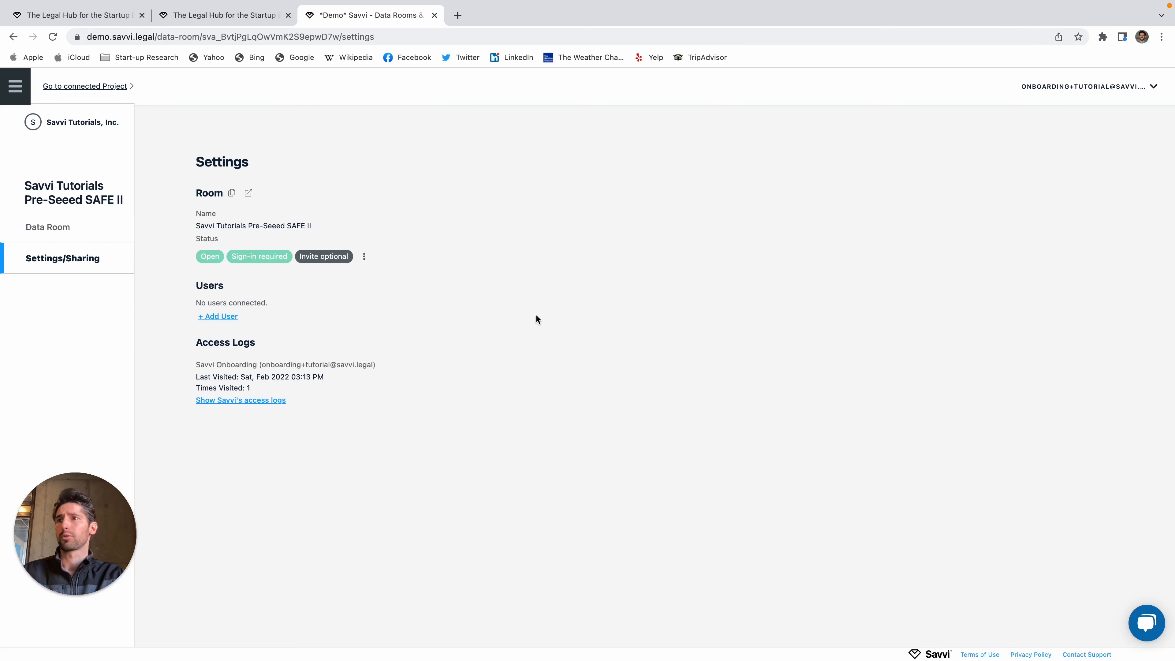
left_click(217, 318)
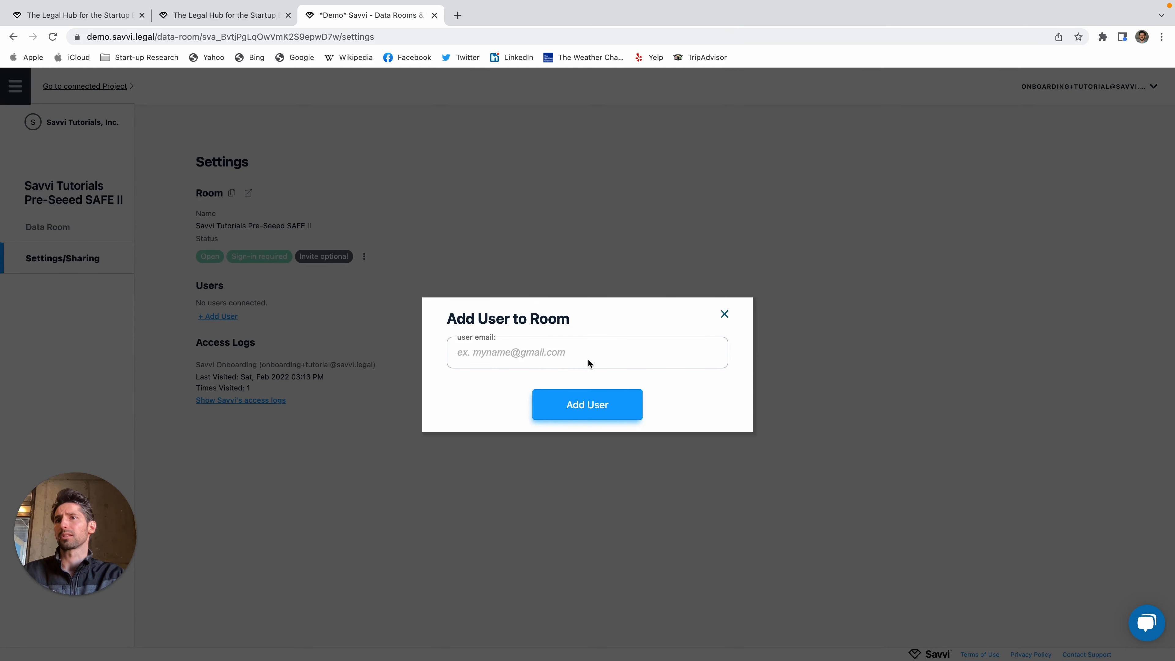
left_click(725, 316)
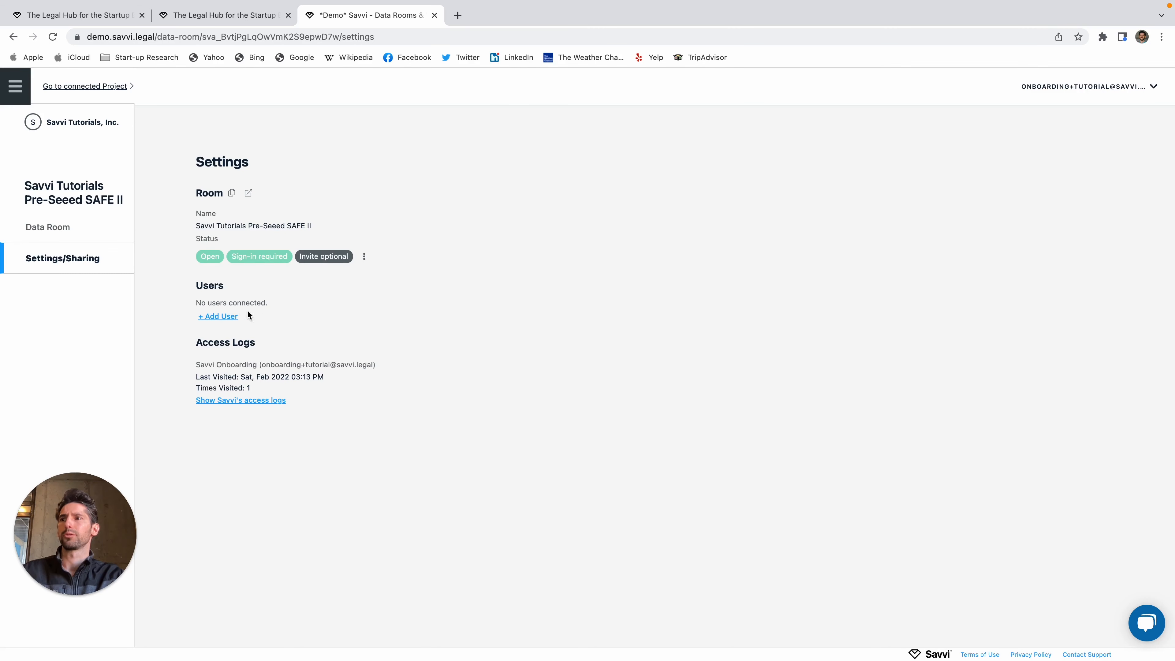
Step: Review the data room contents, then go to the connected Authorize Convertible Financing project
left_click(66, 233)
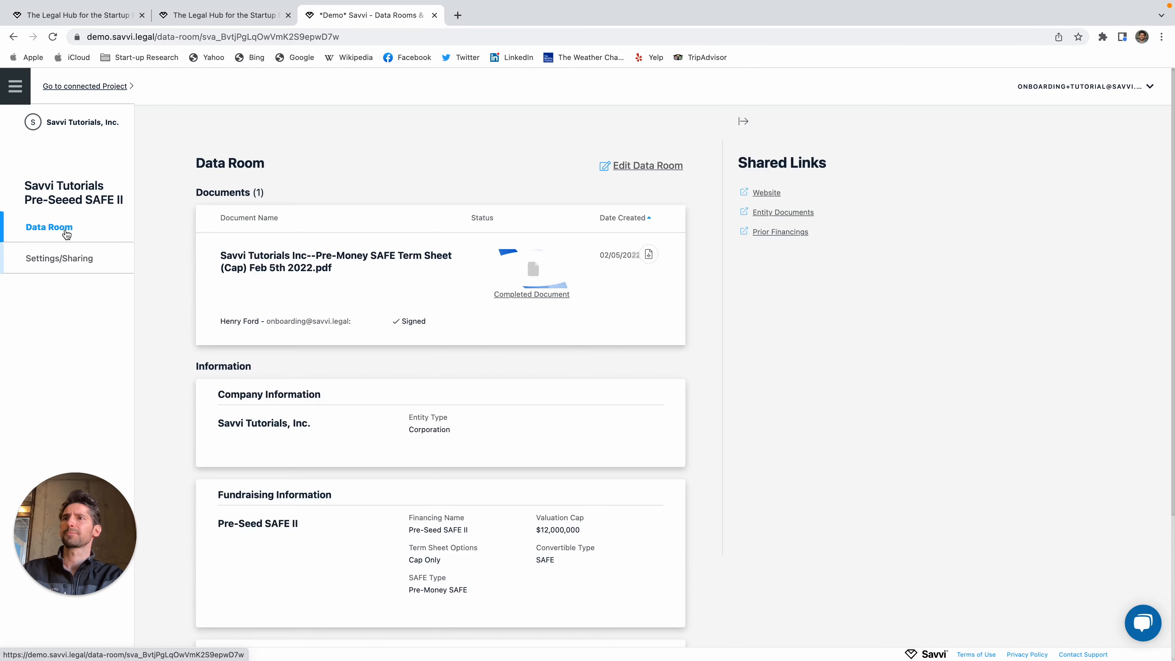
scroll(409, 302, "down", 5)
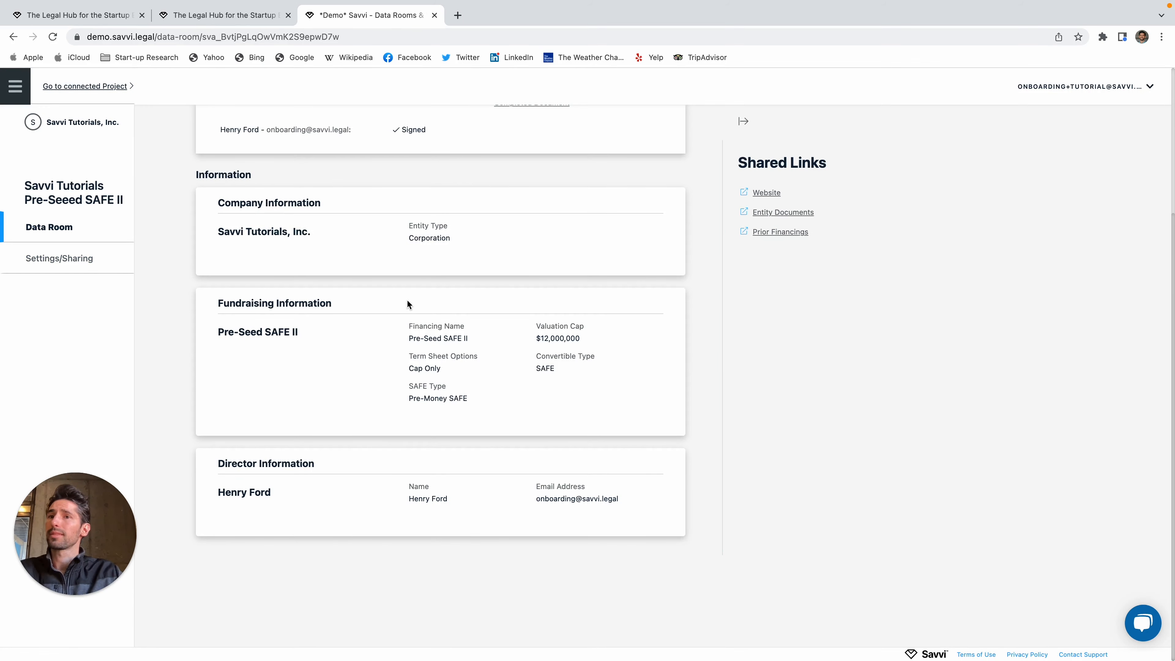
scroll(403, 338, "up", 5)
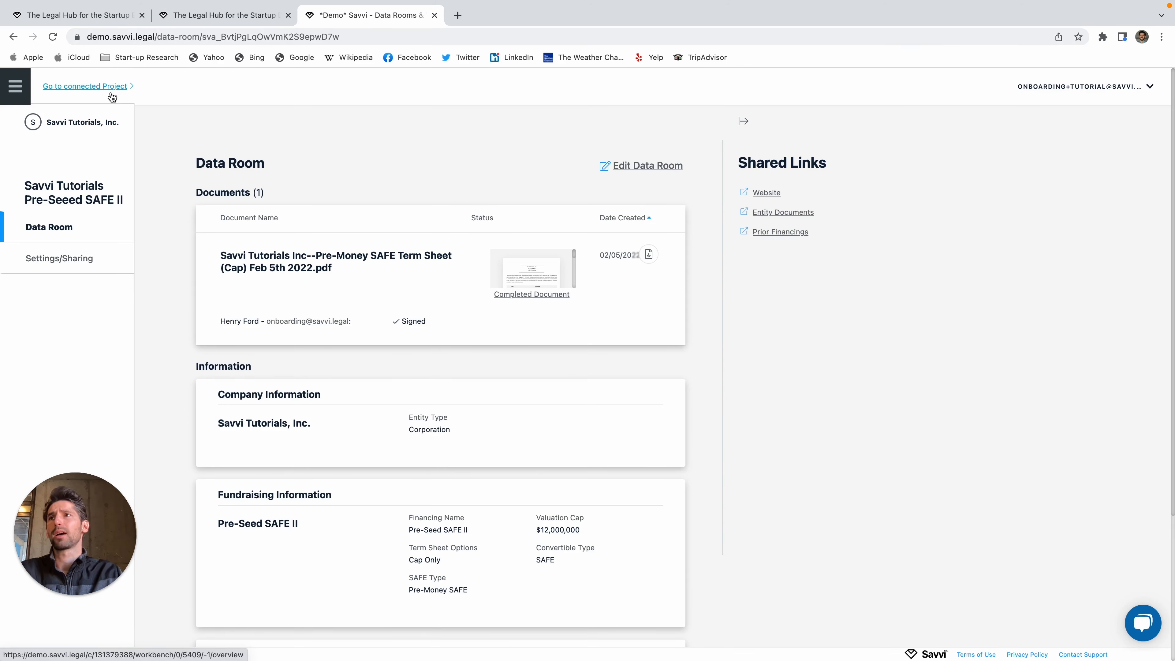
left_click_drag(35, 127, 932, 440)
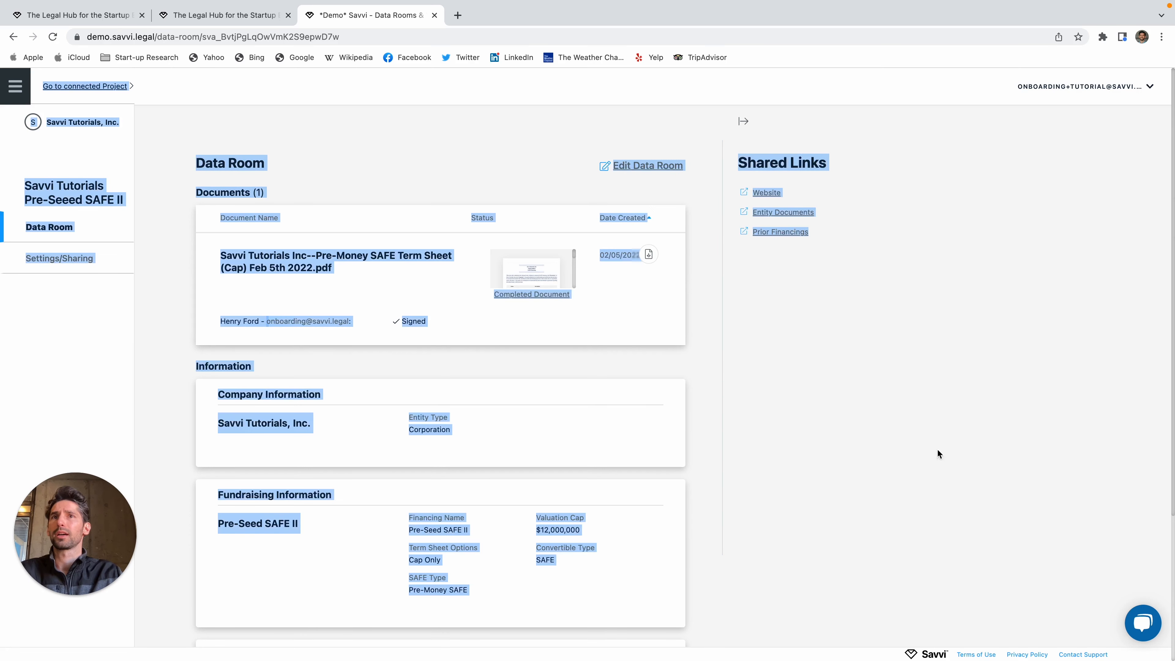
left_click(905, 439)
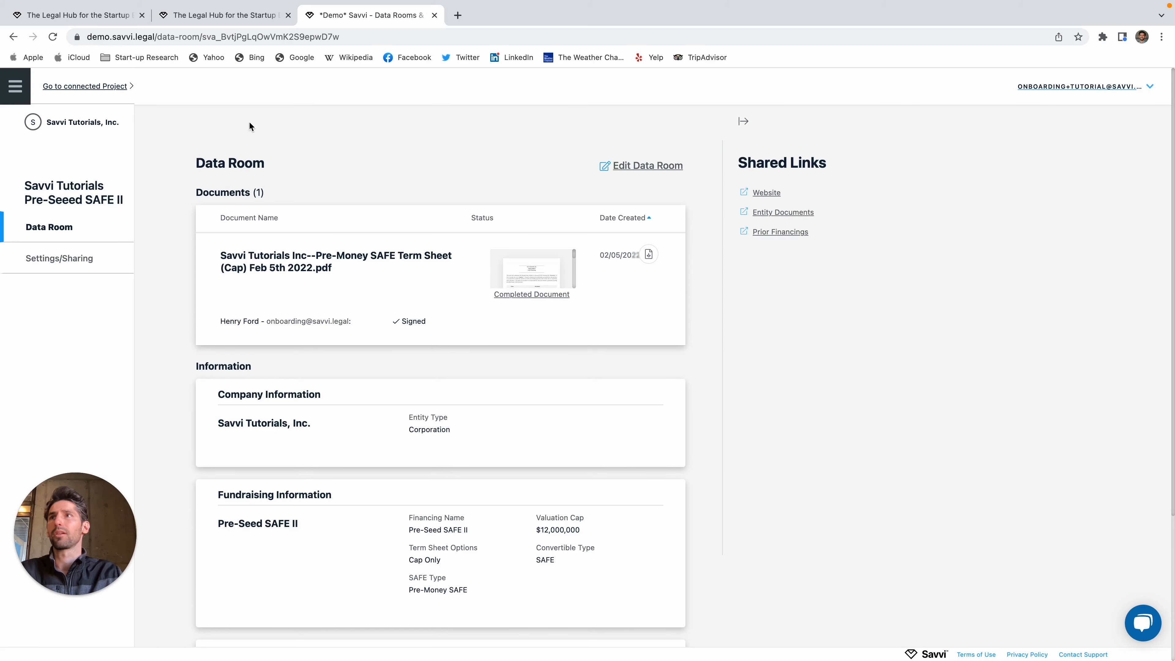
left_click(83, 86)
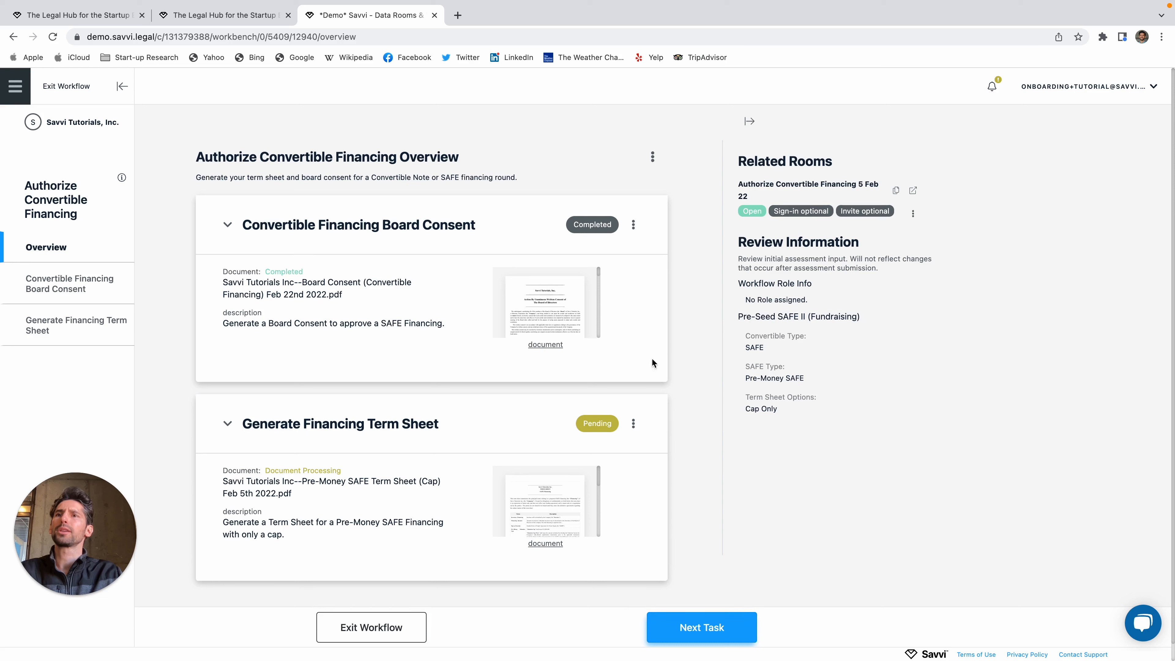
Step: View the Generate Financing Term Sheet and Board Consent tasks, then return to the Overview
left_click(277, 440)
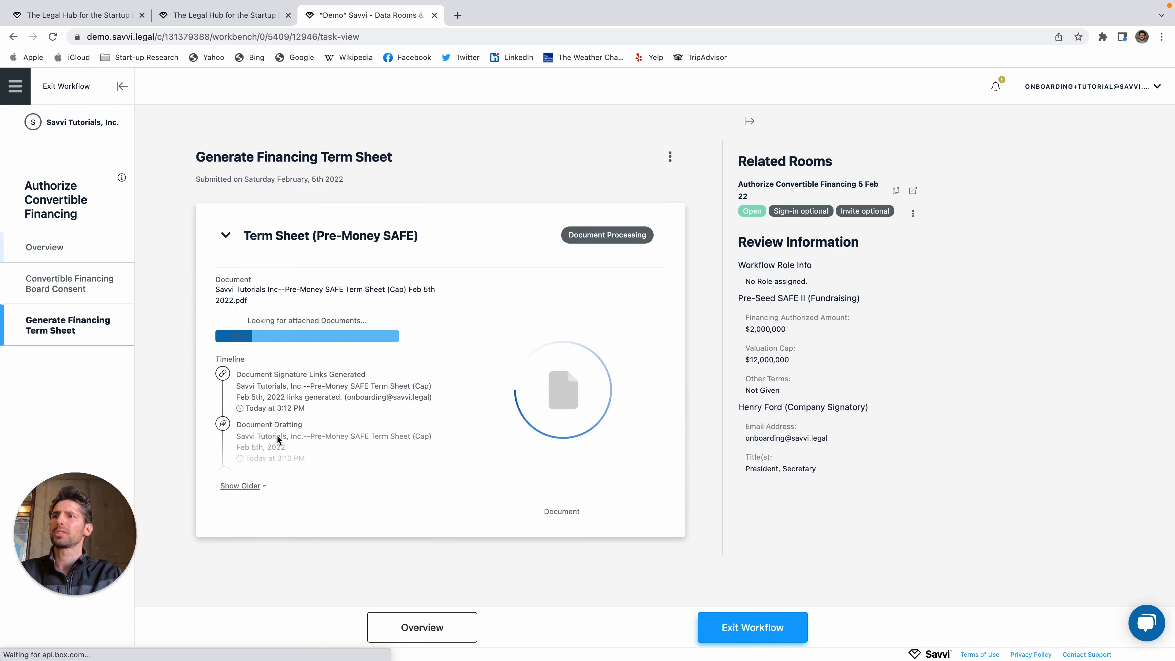
left_click(69, 284)
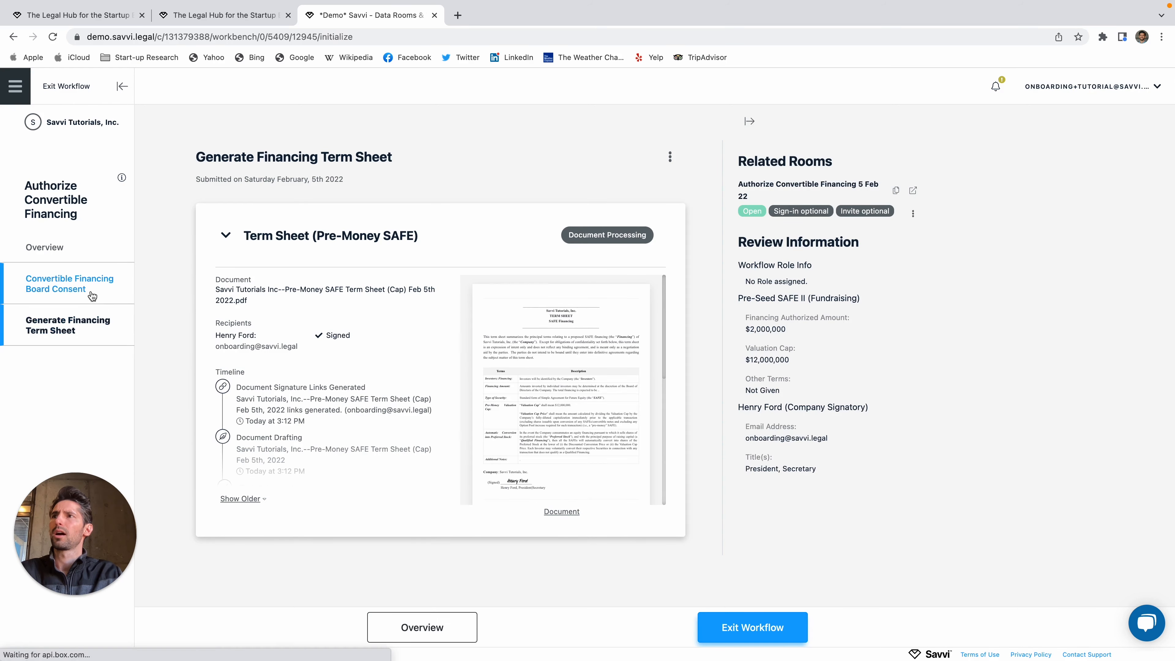
left_click(61, 257)
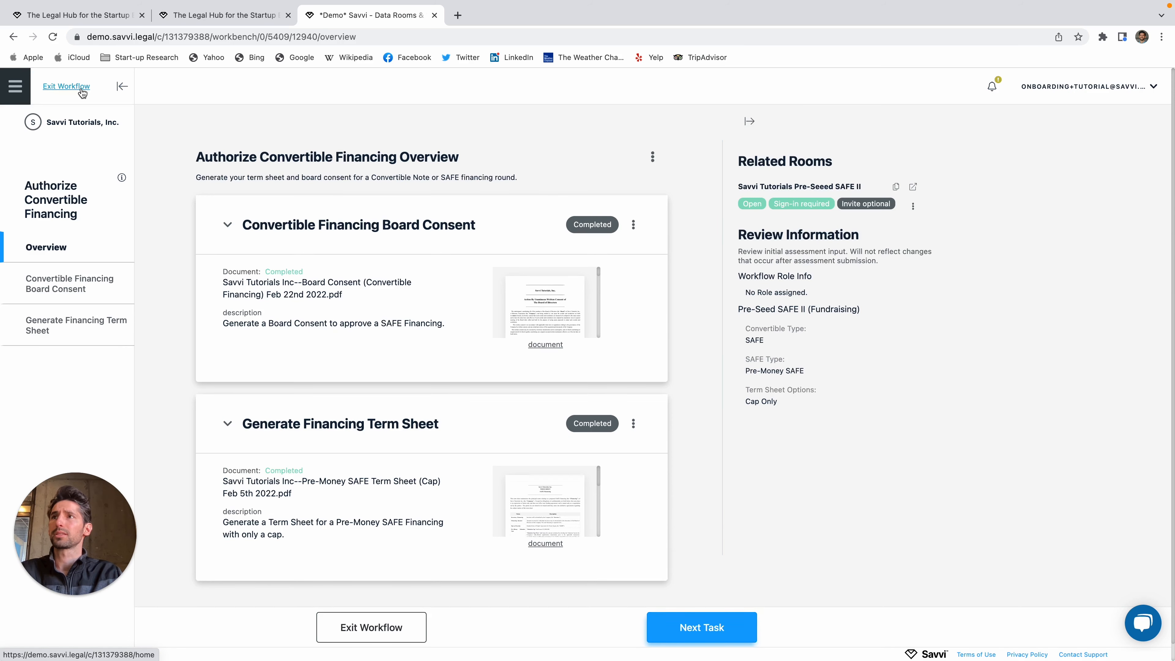
left_click_drag(203, 157, 568, 153)
left_click(564, 152)
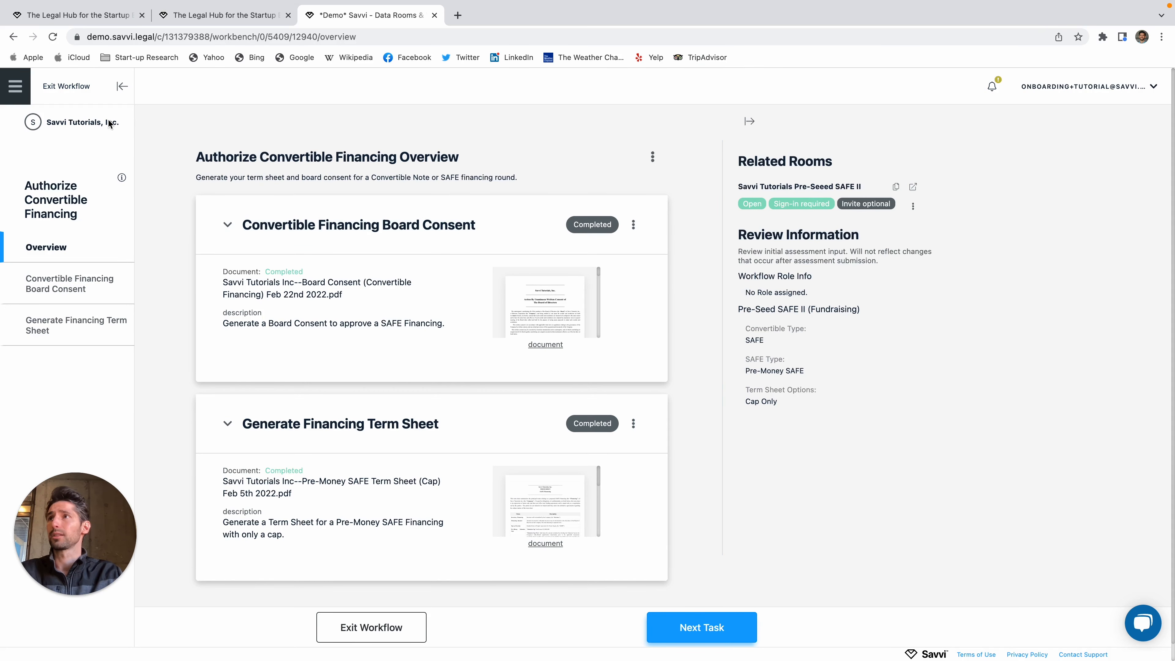
Step: From the Dashboard, open Workflows and filter to the 8 Financing workflows
left_click(15, 93)
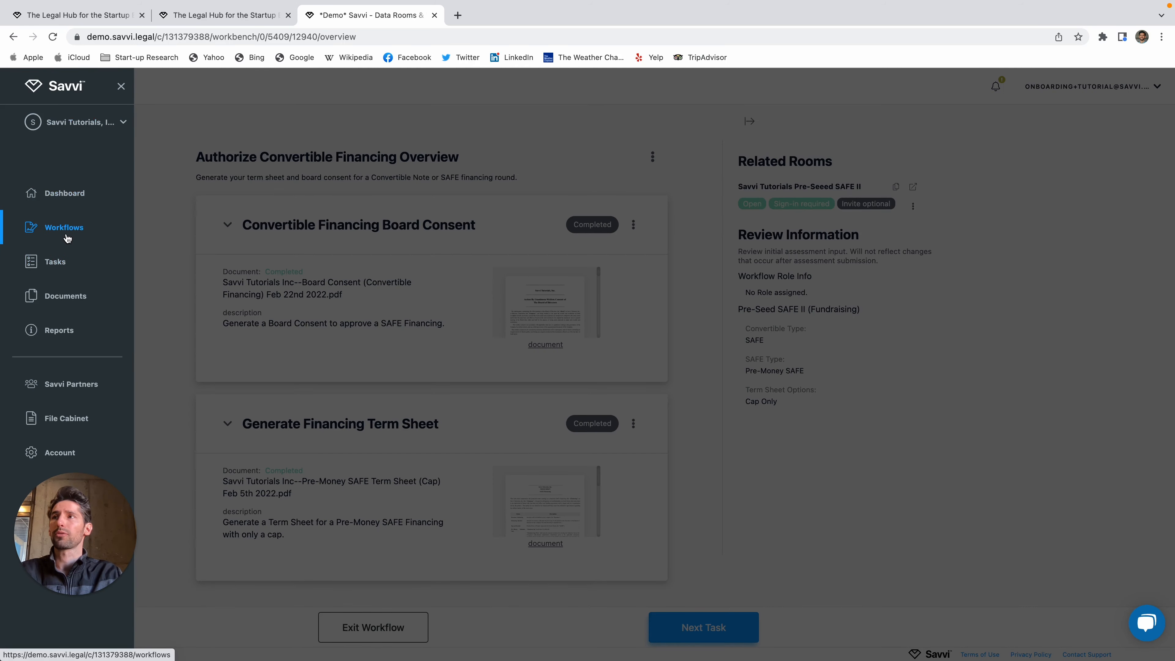
left_click(147, 183)
left_click(83, 91)
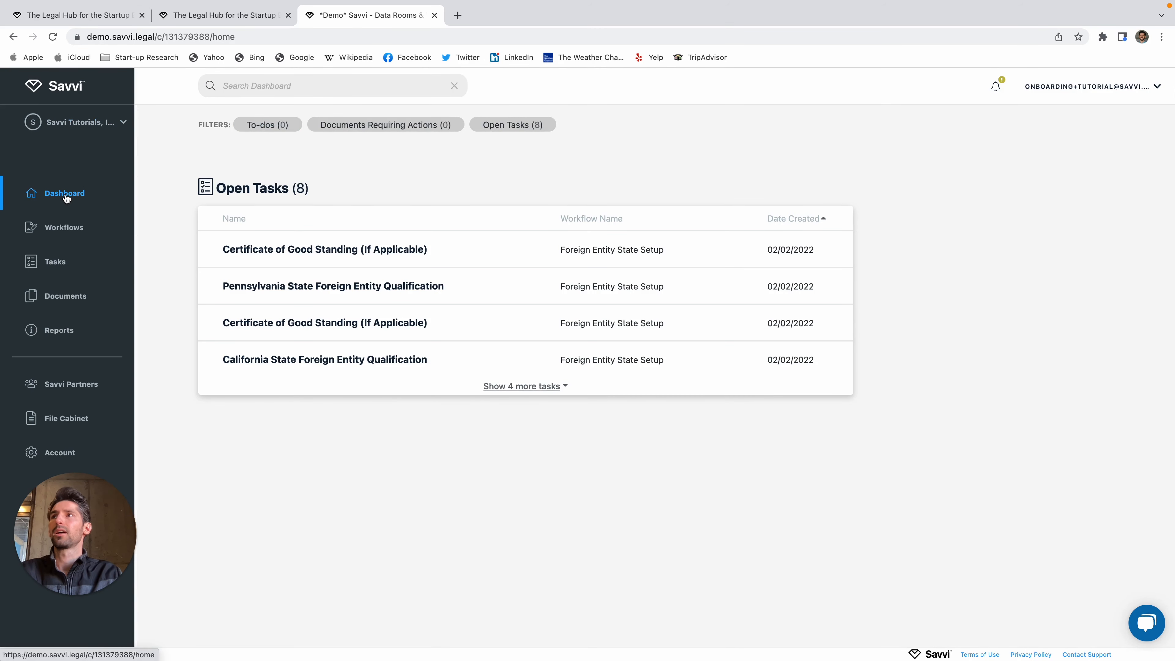
left_click(65, 234)
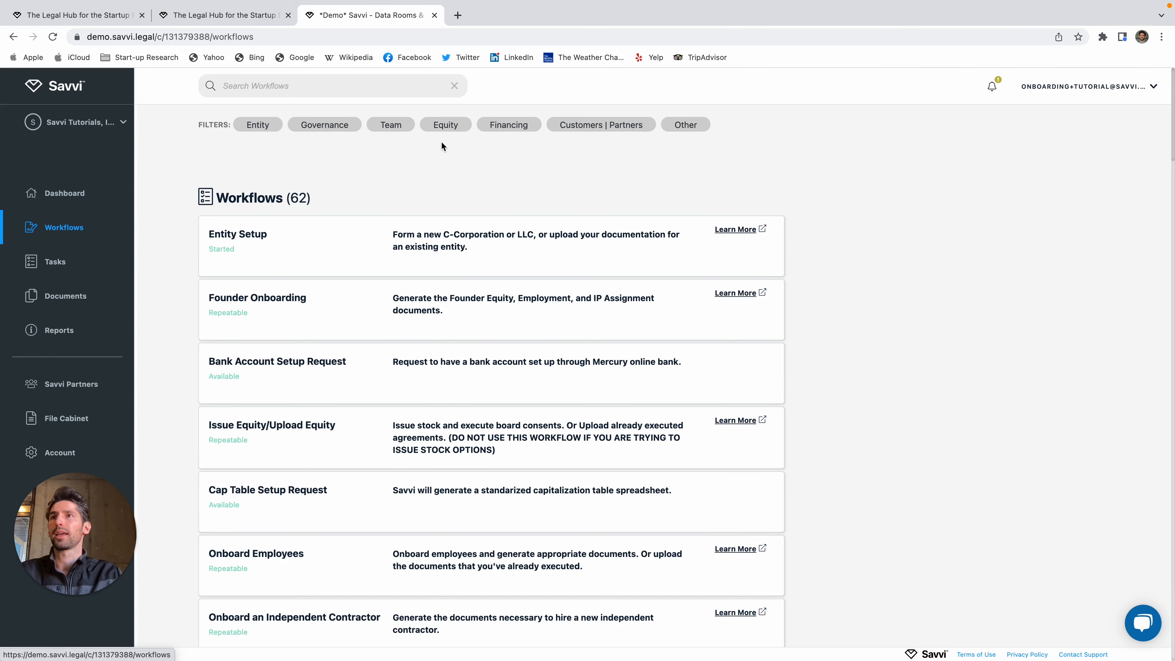
left_click(511, 126)
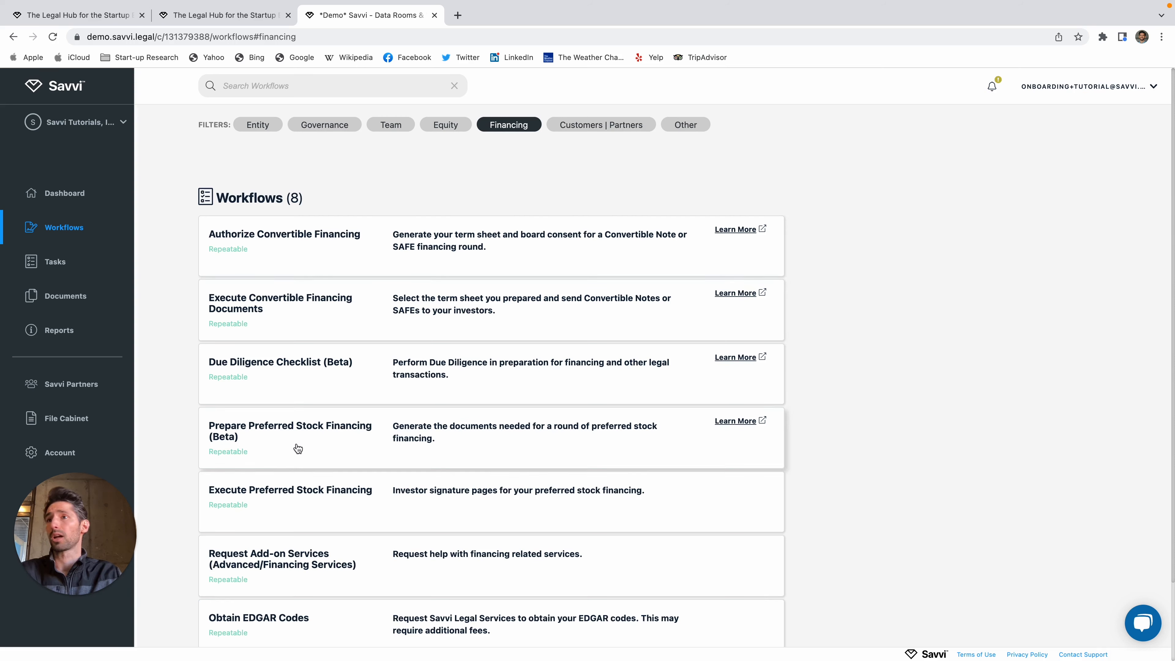
Step: Launch Execute Convertible Financing Documents with Pre-Seed SAFE II as the fundraising
left_click(354, 310)
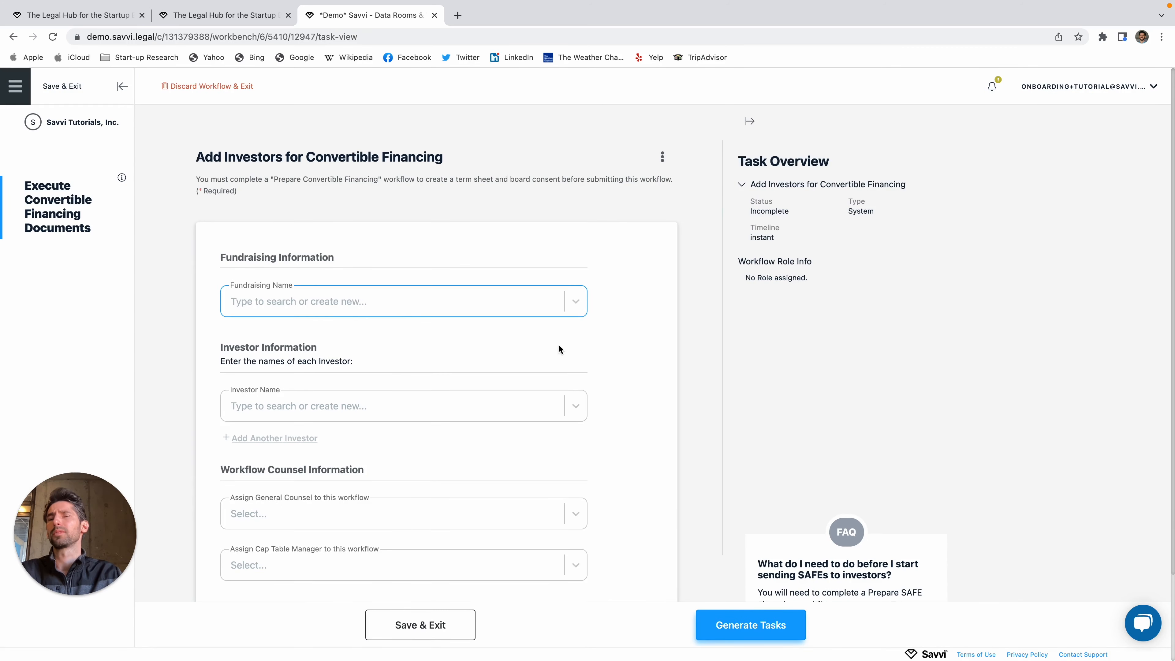
scroll(558, 347, "down", 2)
scroll(535, 350, "up", 2)
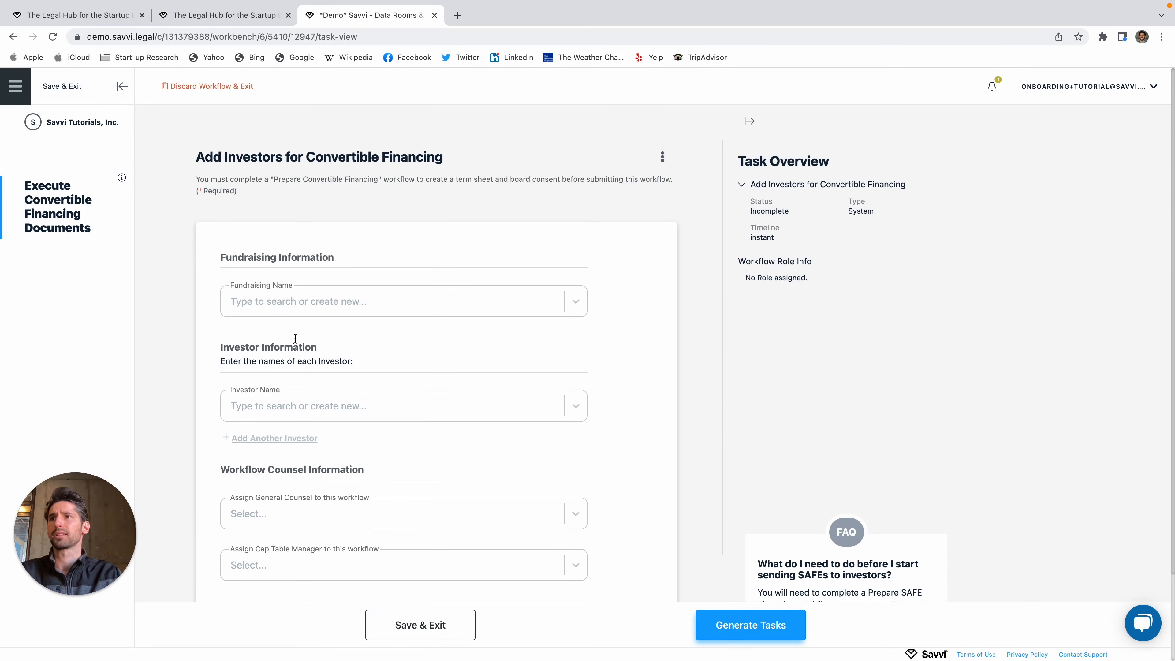
left_click(509, 293)
left_click(327, 368)
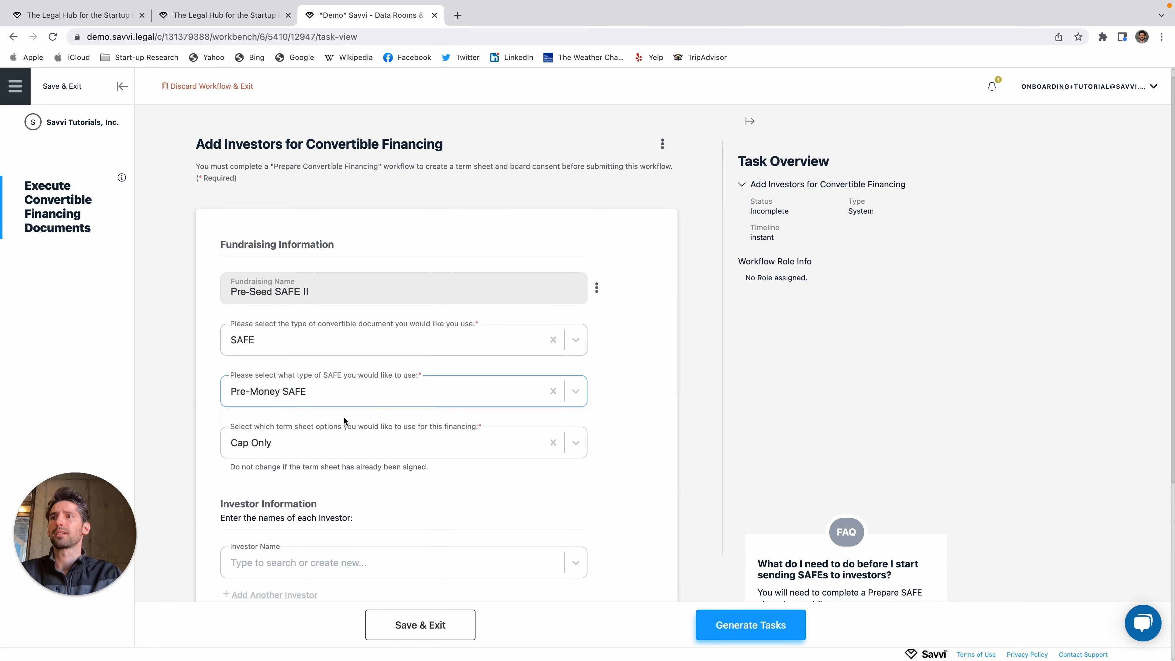
scroll(344, 401, "down", 5)
scroll(493, 312, "up", 1)
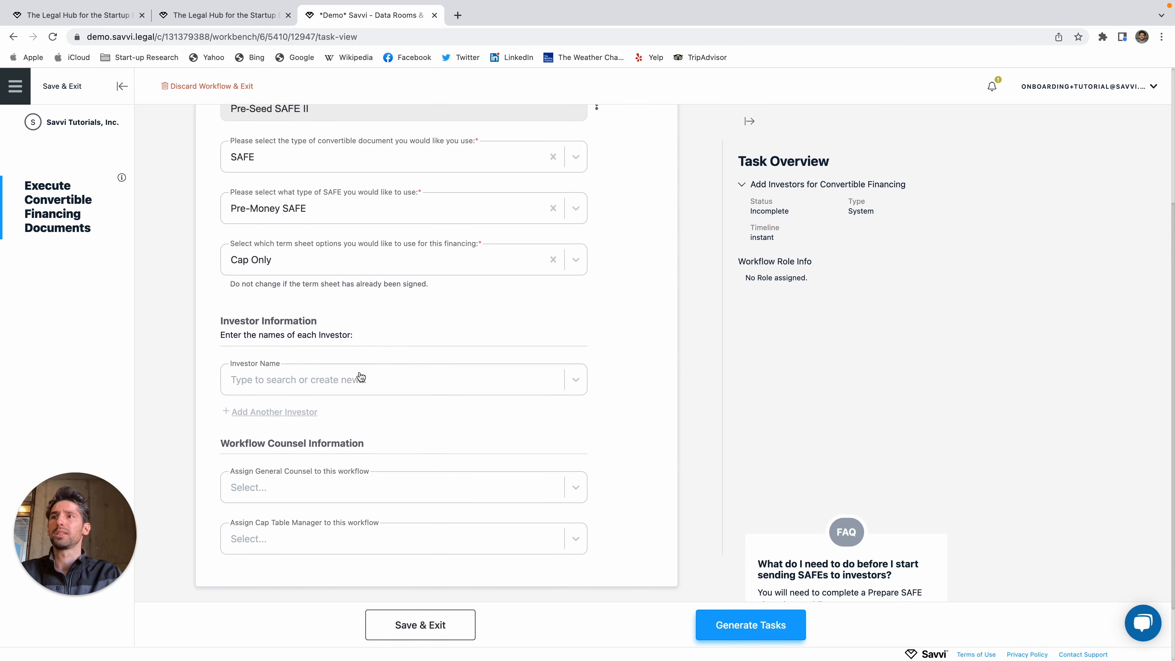
scroll(356, 376, "down", 1)
left_click(328, 366)
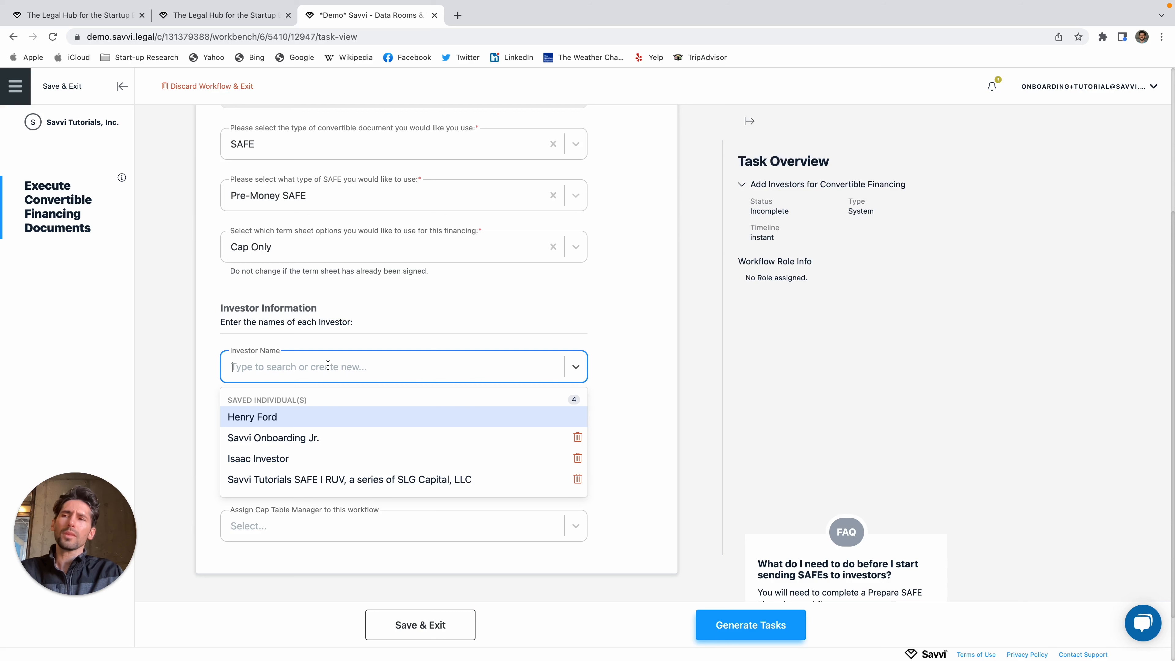
Step: Add the saved individual investor as the first investor with a $10,000 amount
left_click(267, 459)
scroll(301, 416, "down", 2)
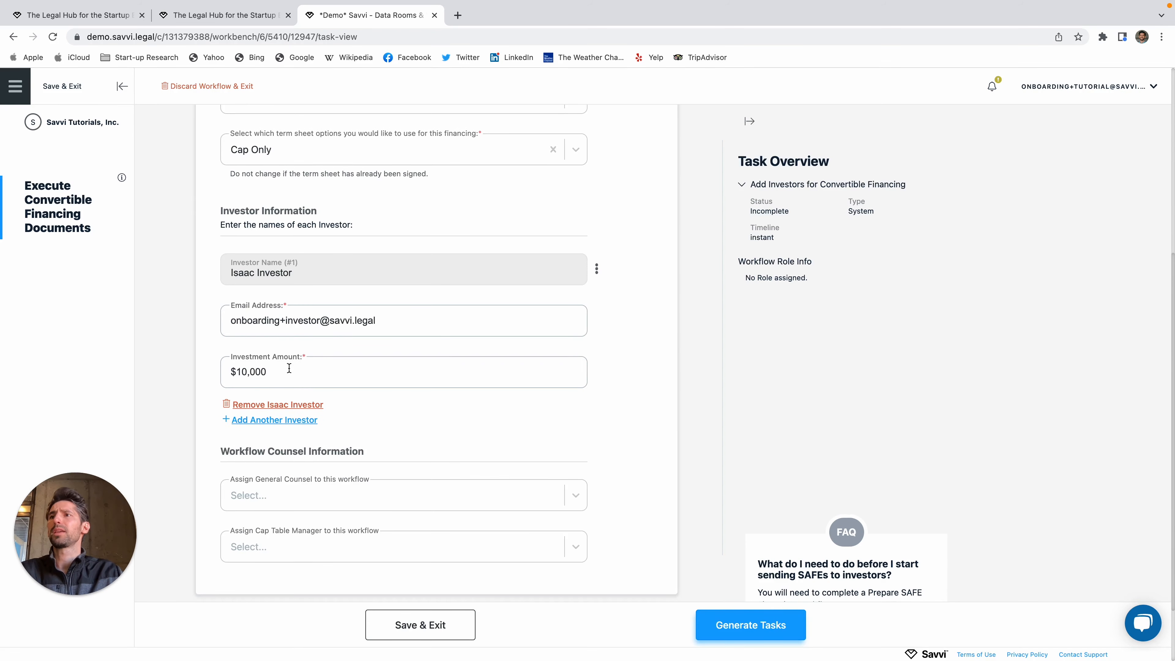
left_click(268, 369)
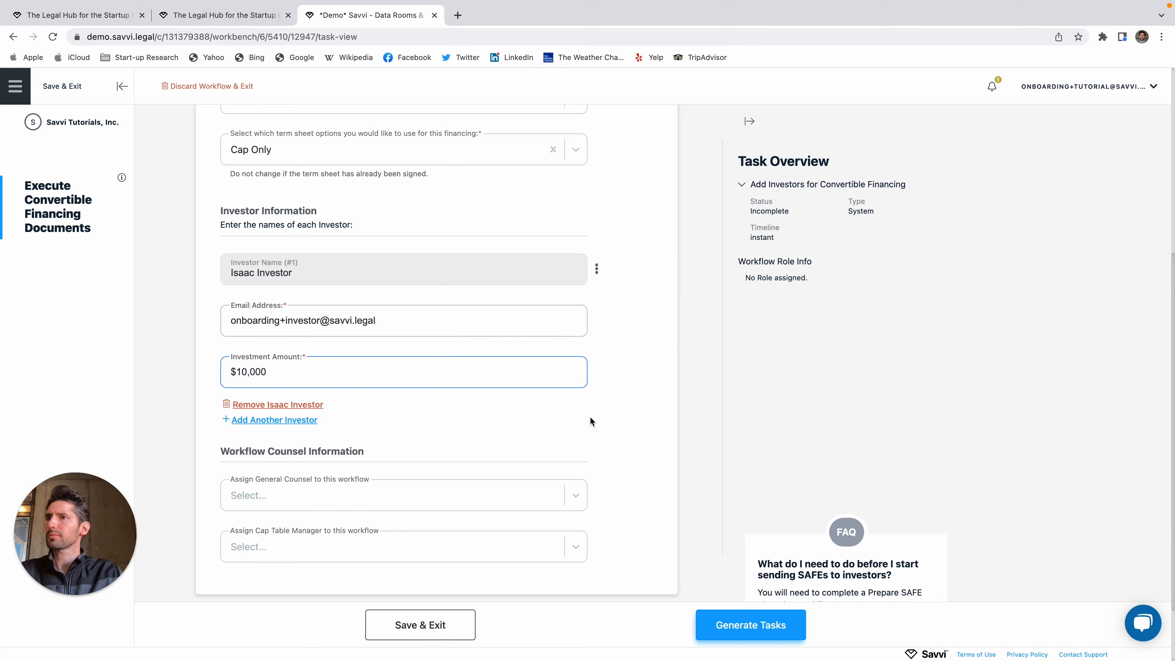
left_click(626, 412)
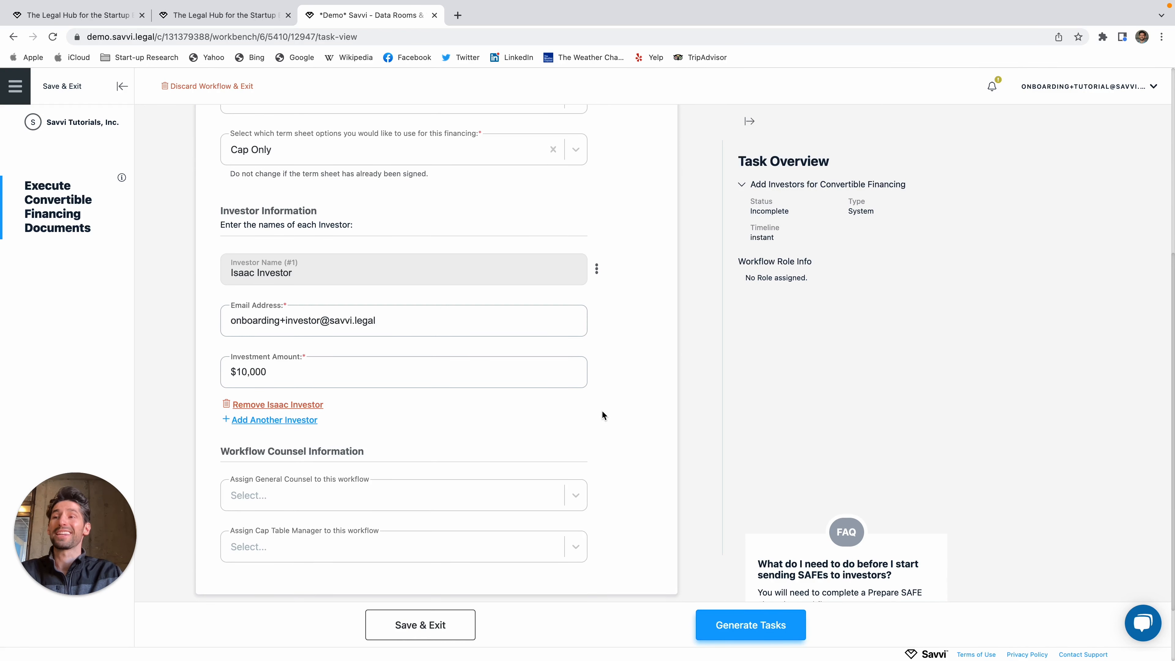
scroll(597, 412, "down", 2)
scroll(560, 405, "up", 3)
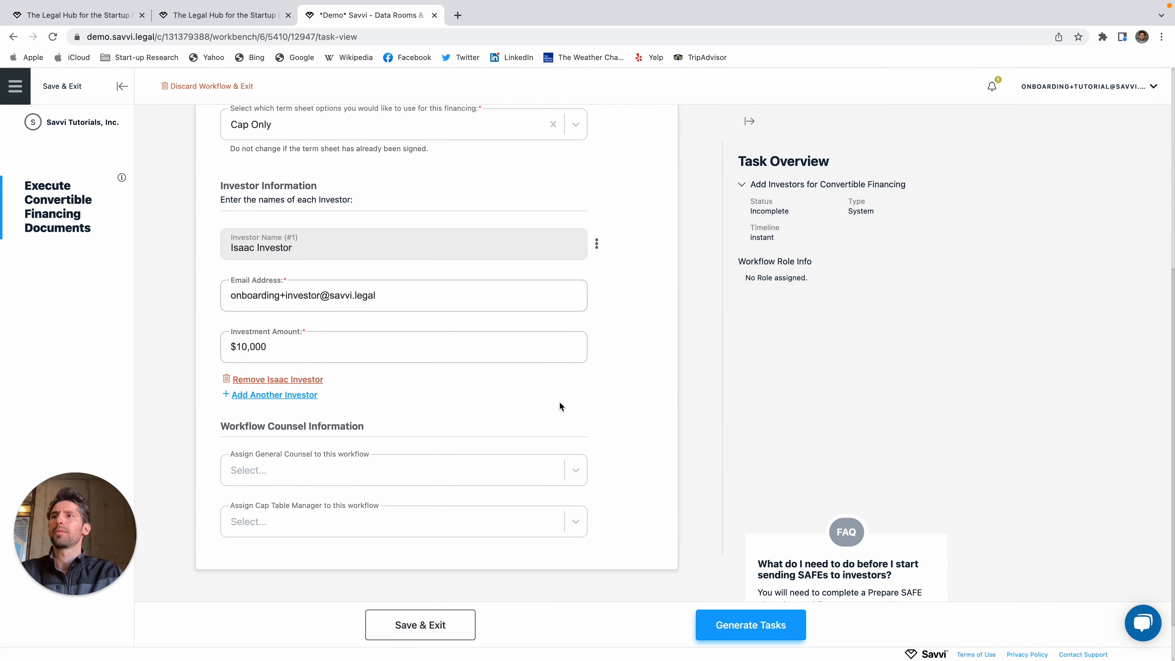
scroll(509, 410, "up", 1)
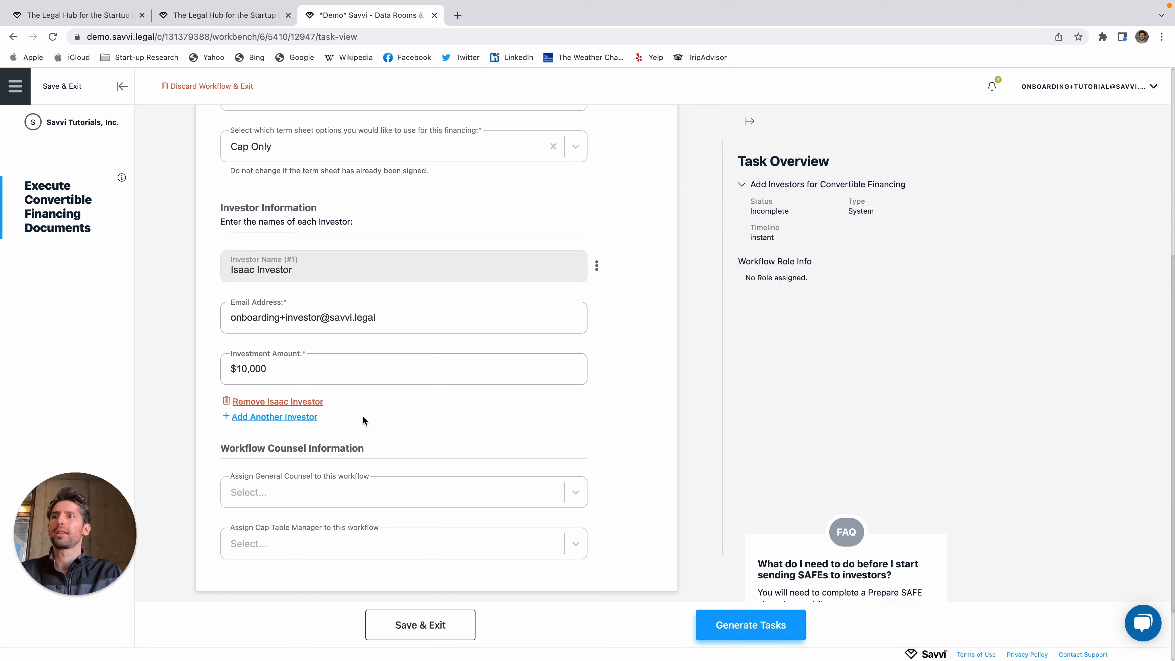
Step: Add another investor entry and create a new saved investor from the typed name
left_click(303, 418)
left_click(299, 433)
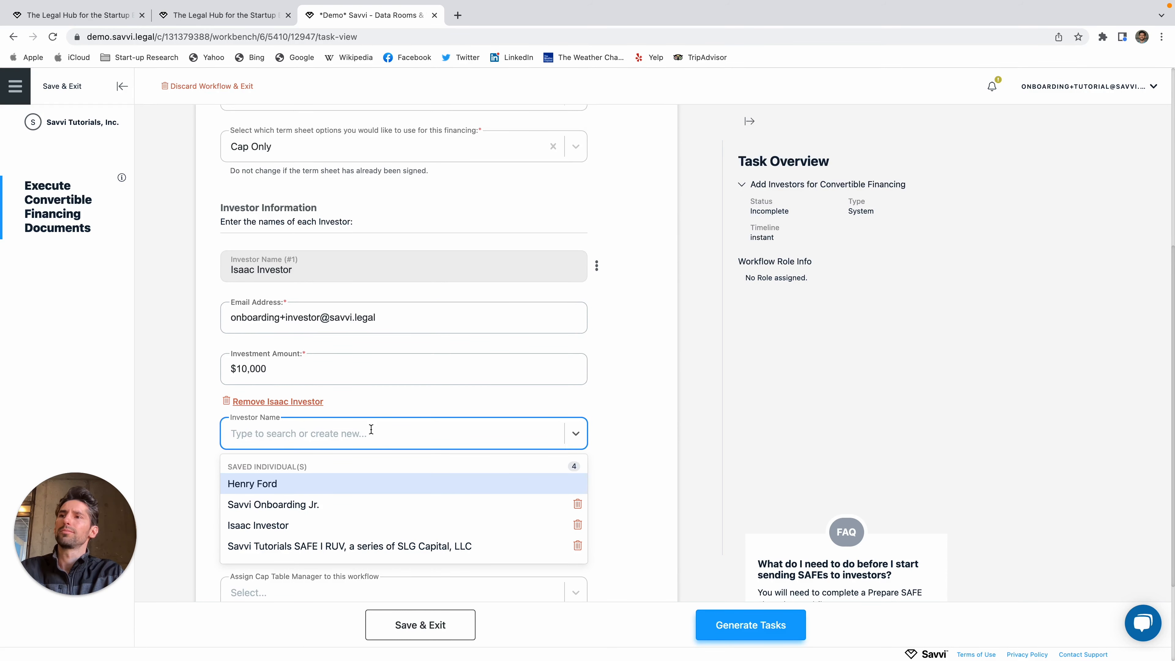
type("Jery")
key("BackSpace")
type("ry")
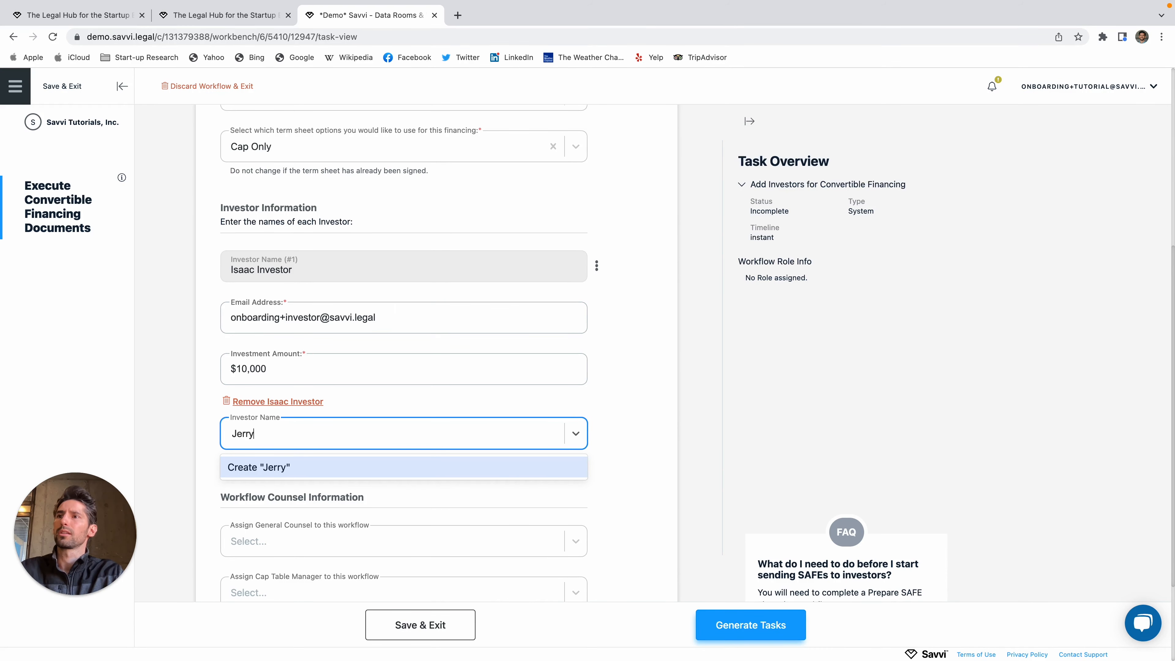
type(" Inviestor")
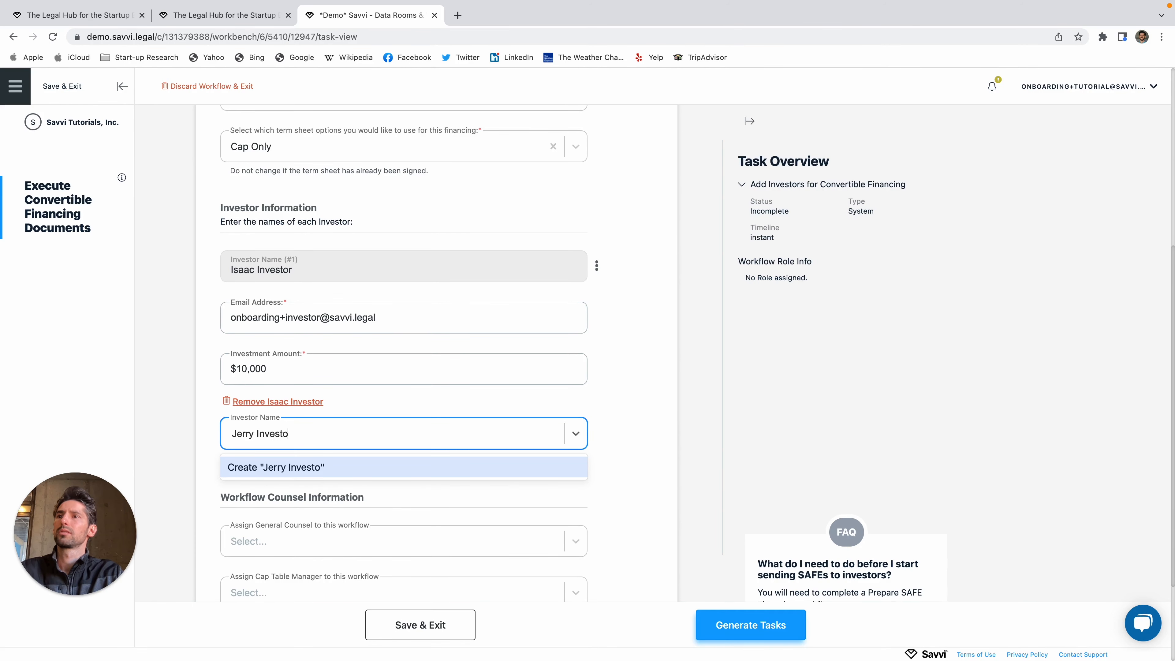
key("Return")
scroll(336, 376, "down", 2)
Step: Enter the second investor's email address and a $100,000 investment amount
left_click(318, 417)
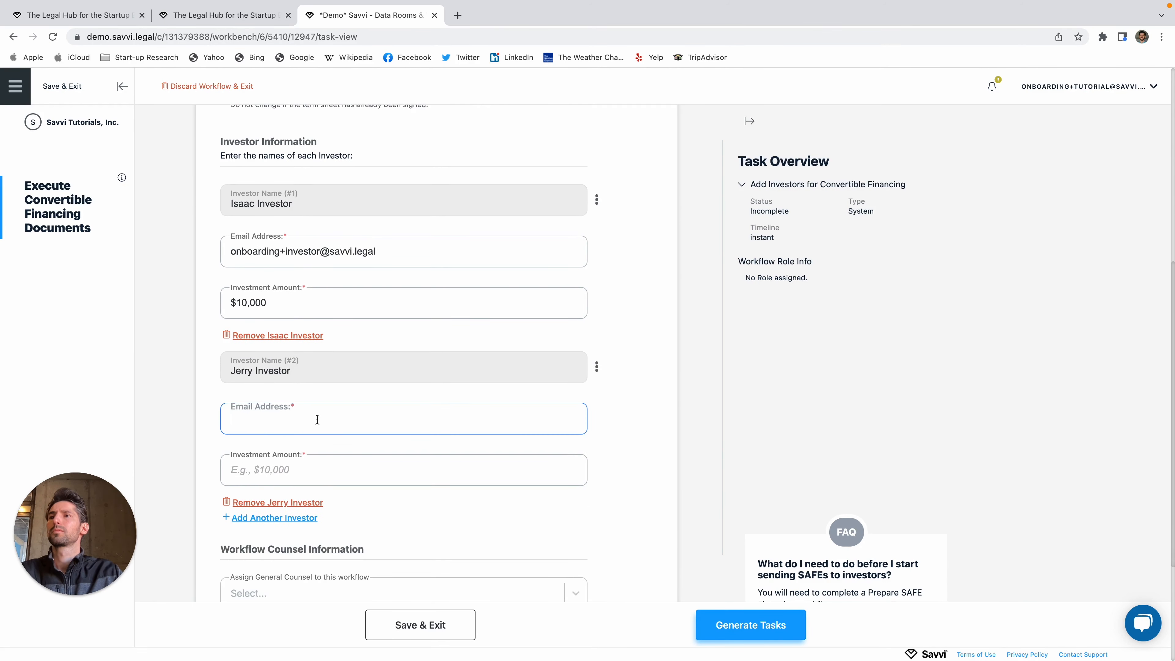
type("s")
key("BackSpace")
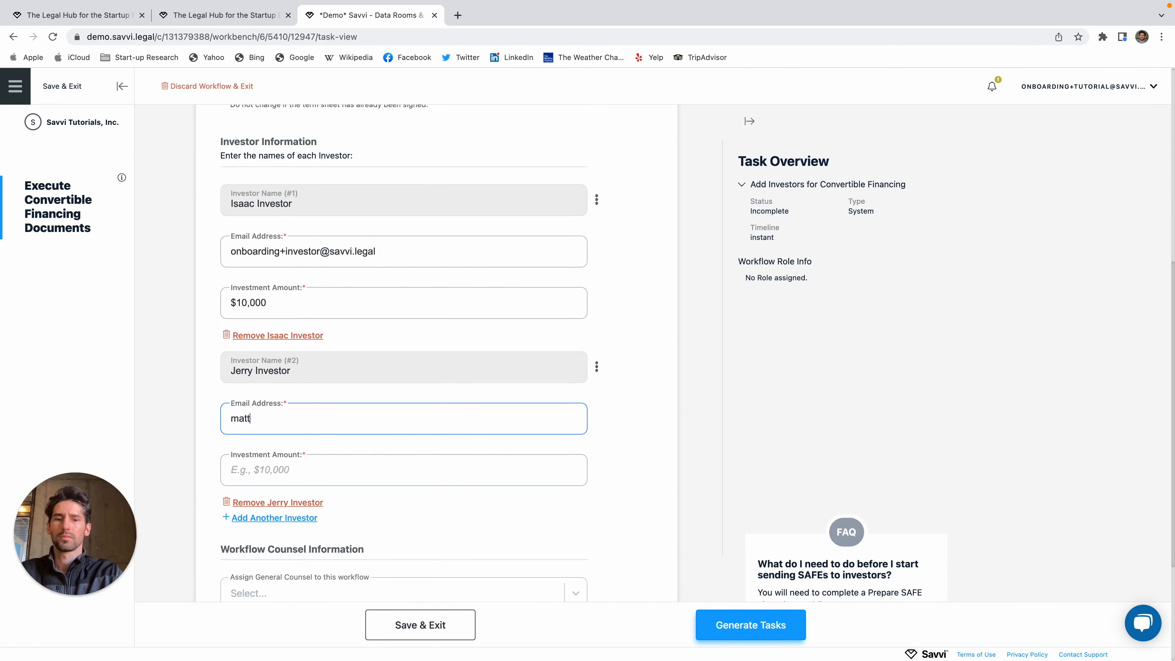
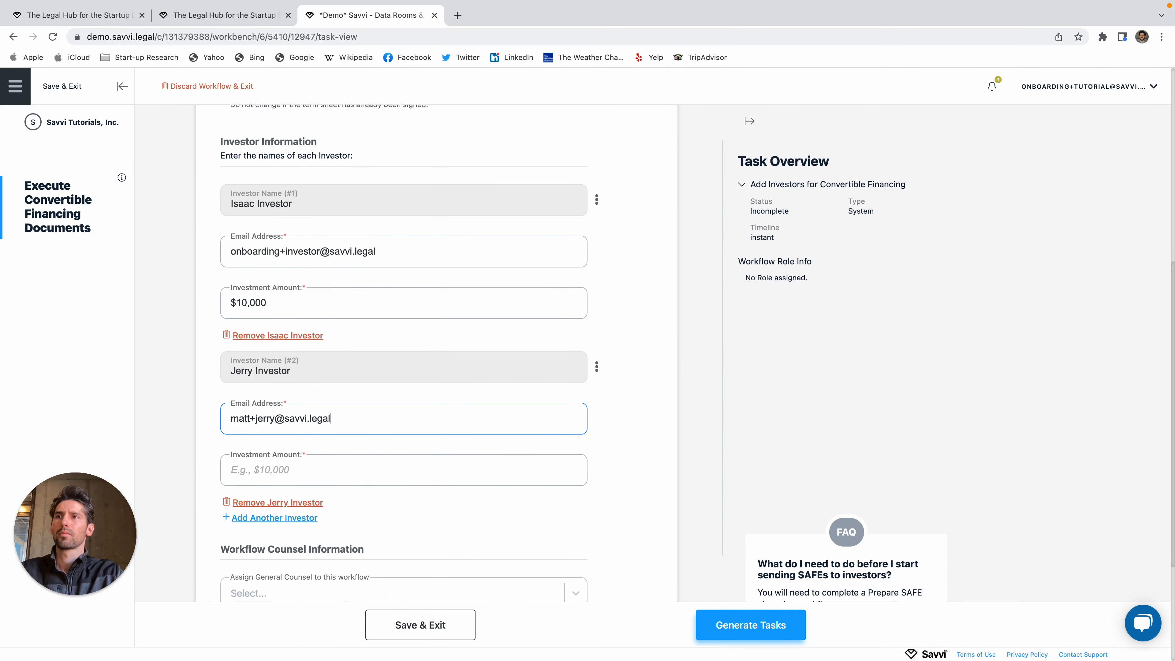
key("Tab")
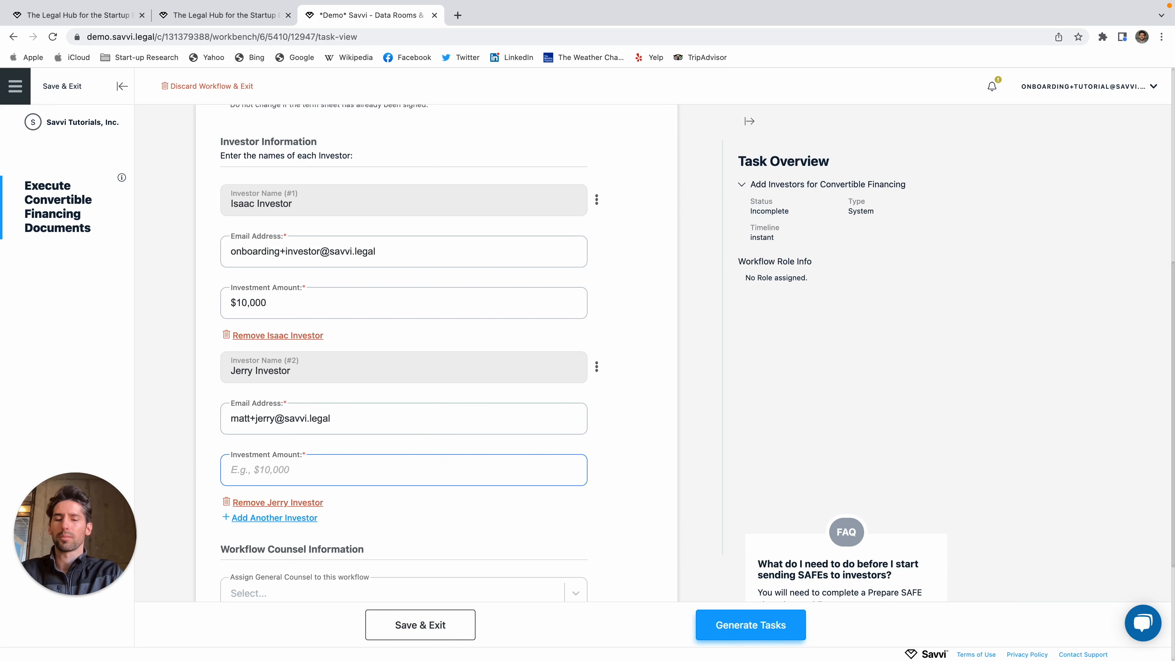
type("1000000")
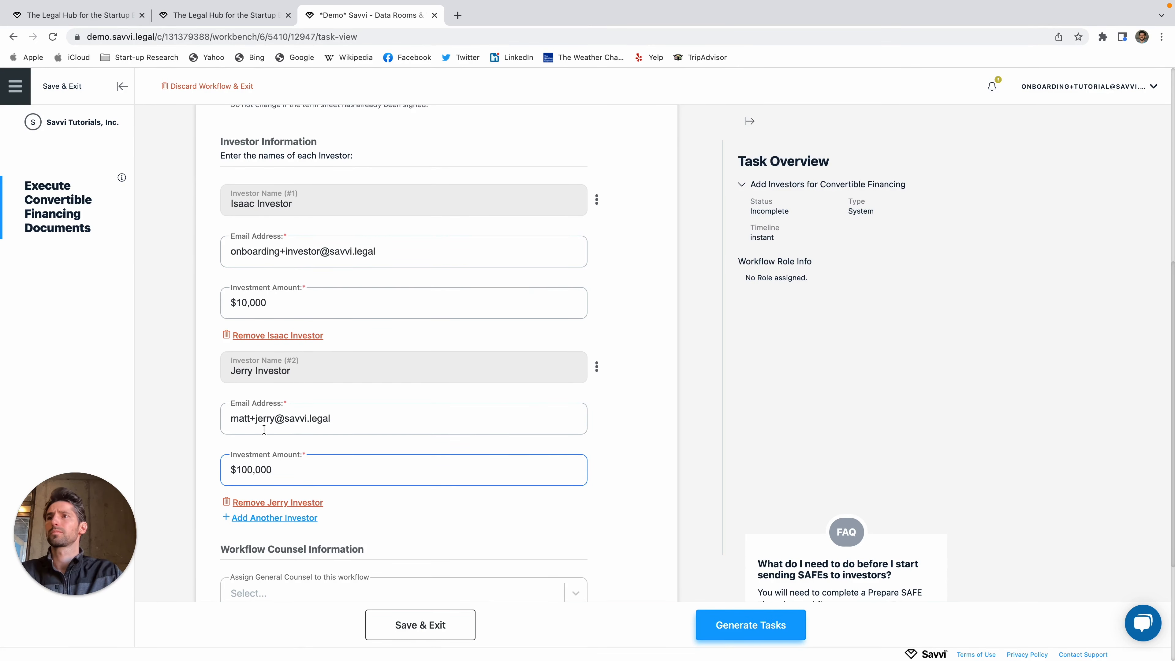
scroll(575, 394, "down", 2)
left_click(630, 329)
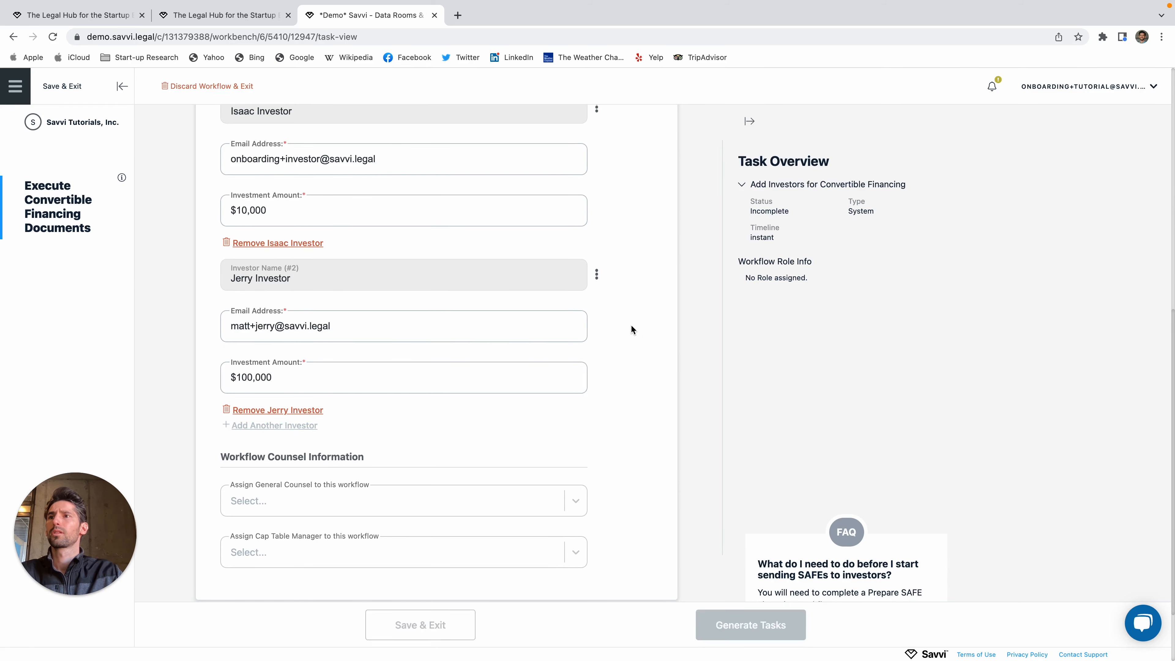
Step: Remove the extra investor entries, re-add the saved second investor, and make its saved name editable
left_click(291, 432)
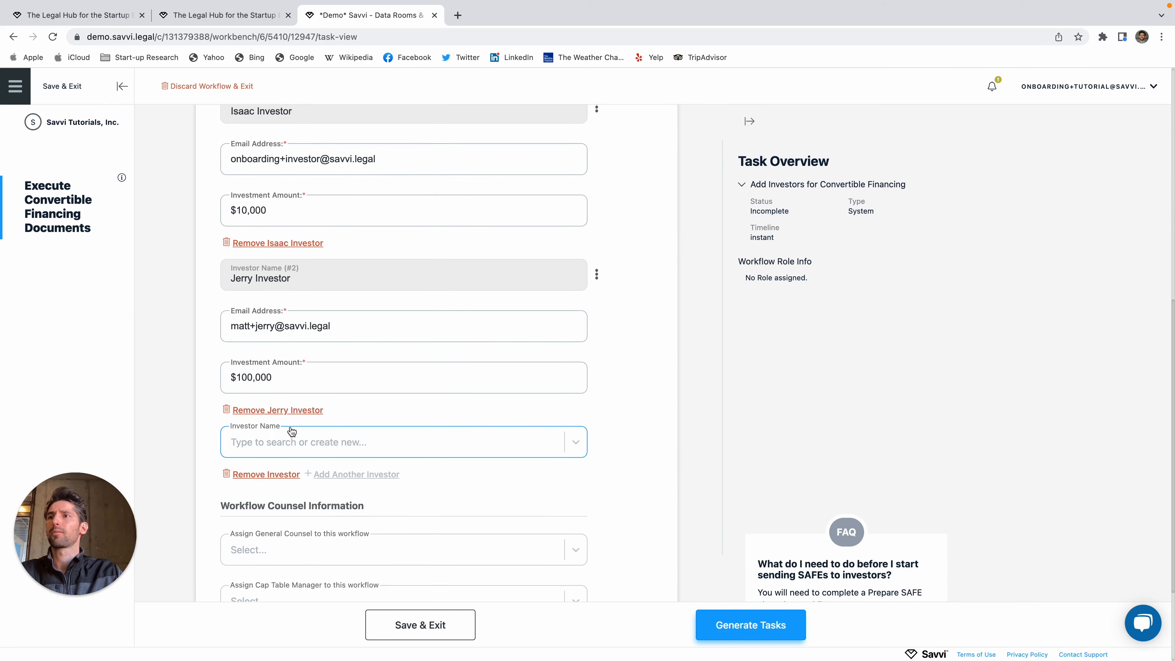
left_click(295, 446)
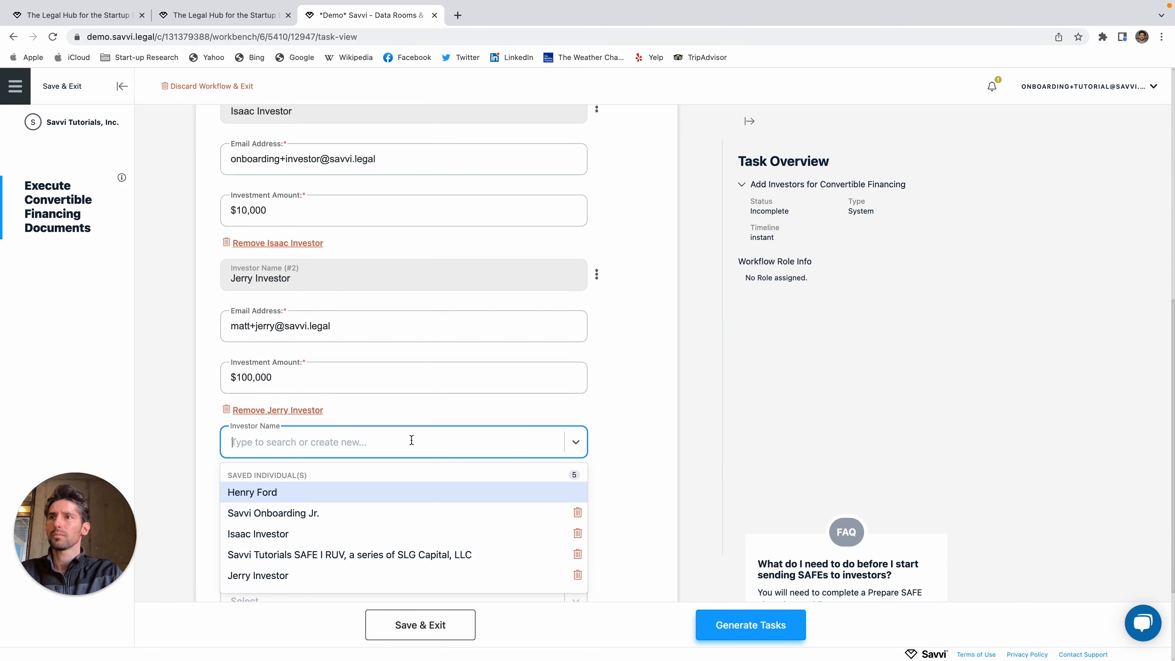
scroll(416, 444, "up", 3)
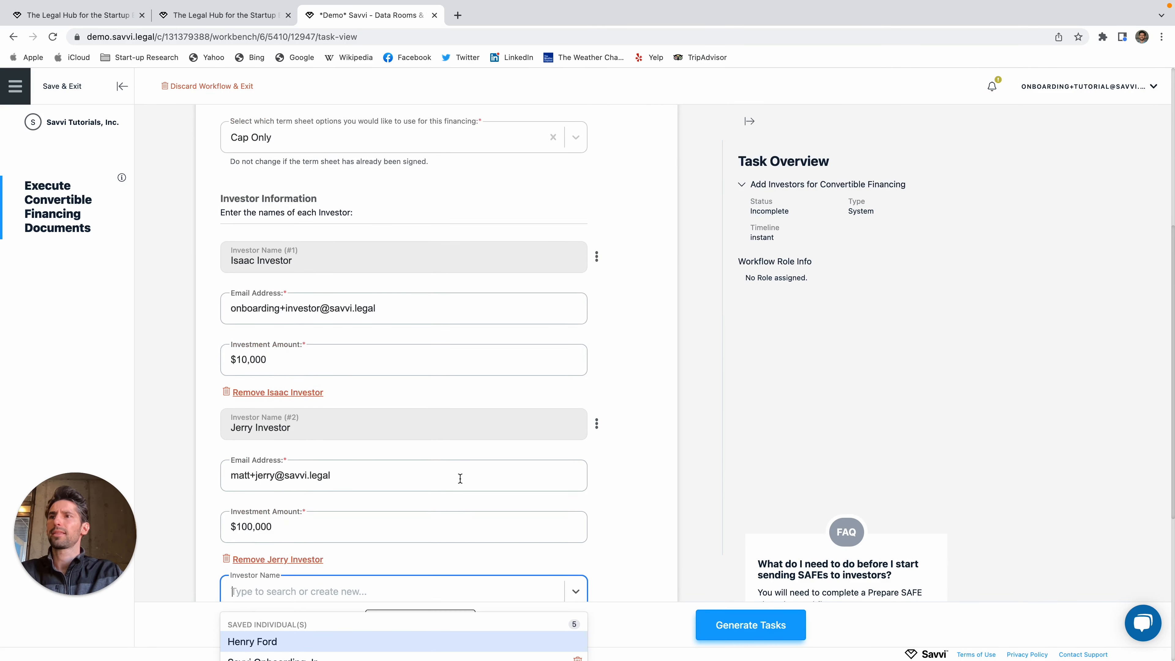
scroll(459, 480, "down", 2)
left_click(297, 451)
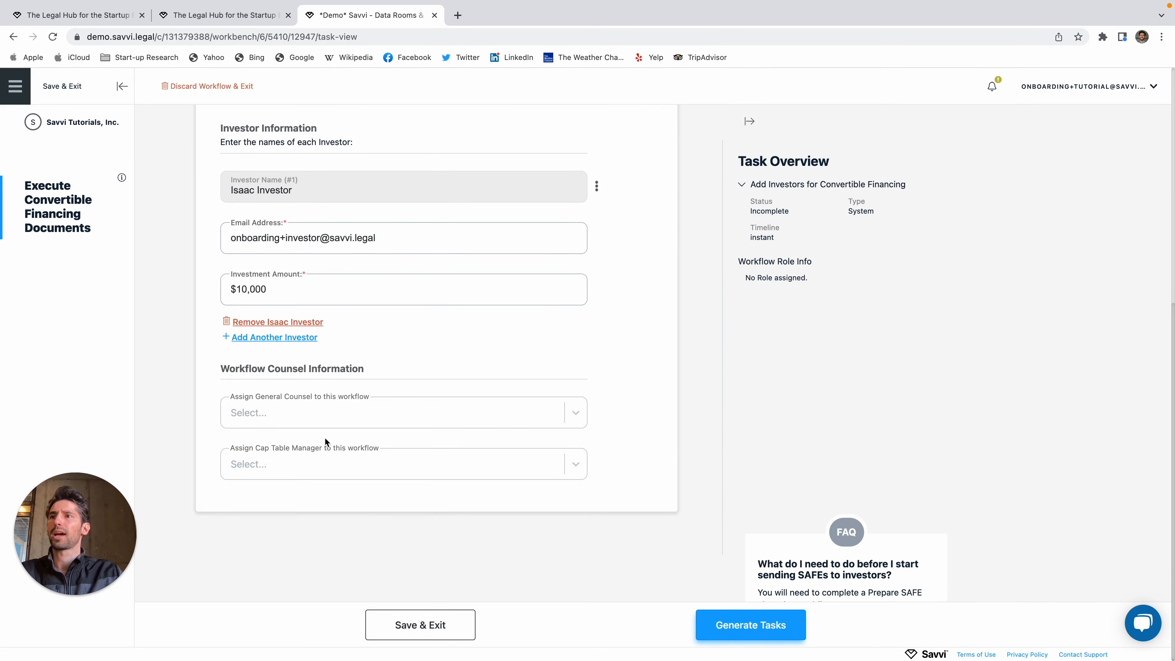
scroll(297, 305, "up", 1)
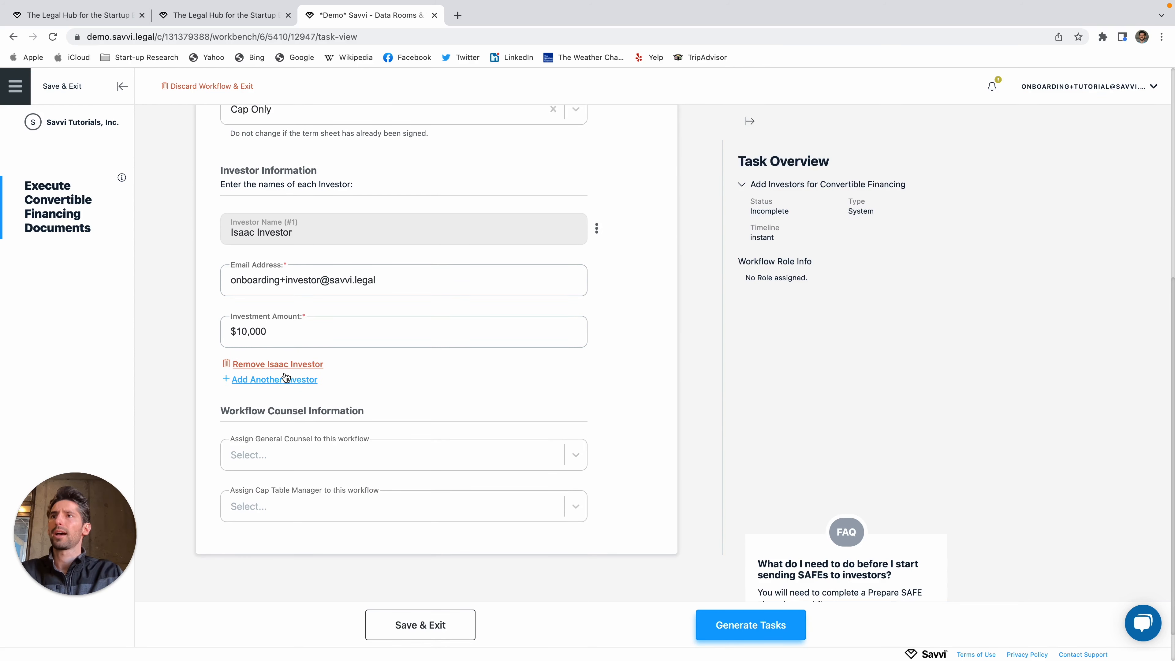
left_click(283, 379)
left_click(280, 396)
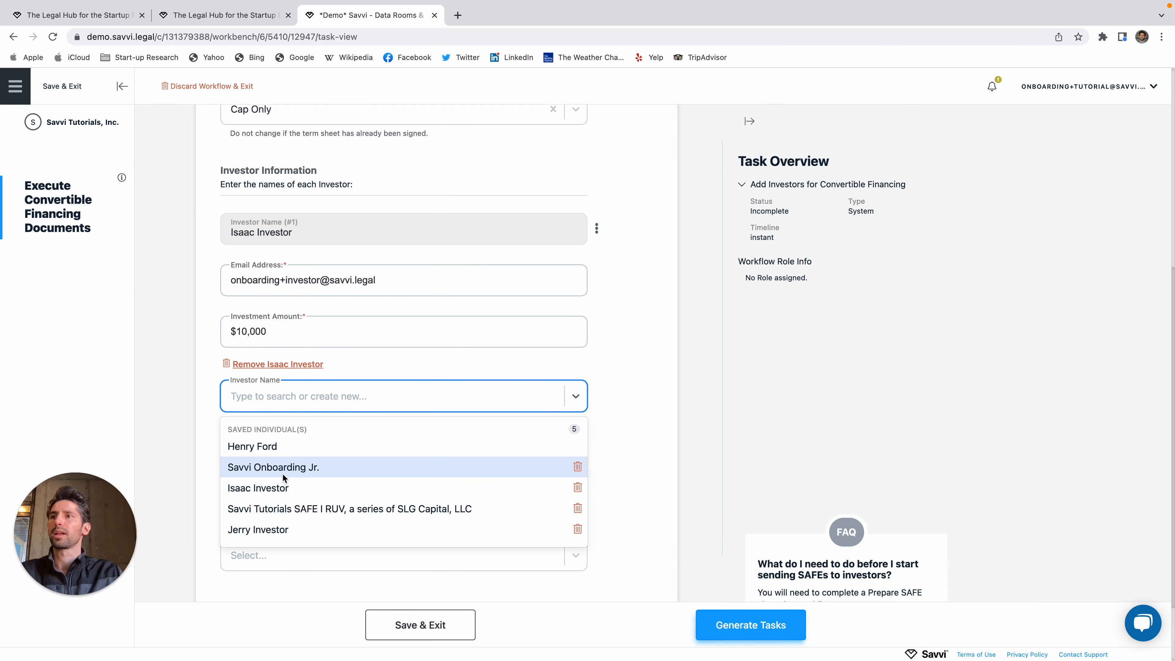
left_click(267, 531)
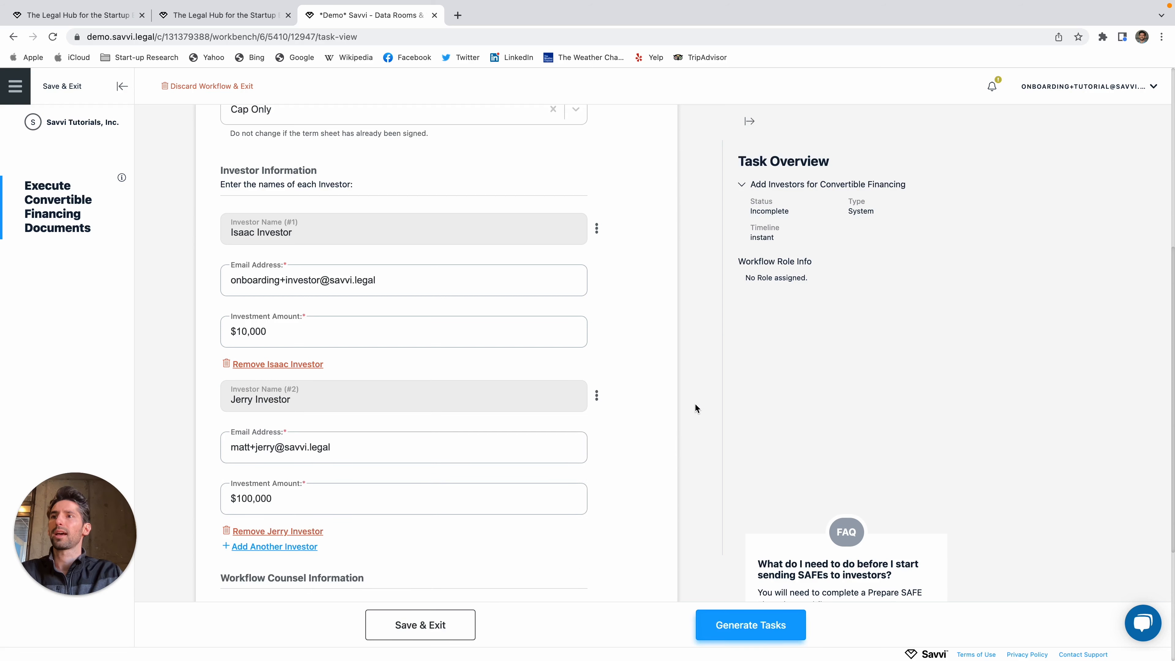
left_click(596, 377)
left_click(576, 399)
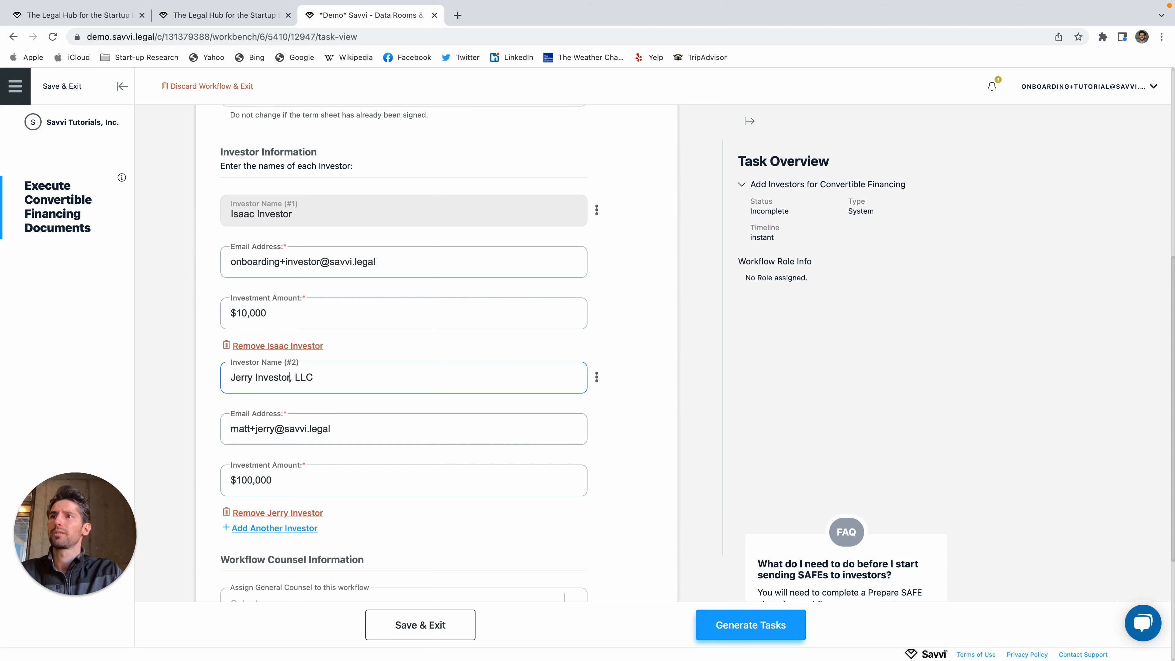
Step: Rename the second investor to its LLC entity name ending in 'Investments, LLC'
key("BackSpace")
key("BackSpace")
type("jme")
key("BackSpace")
key("BackSpace")
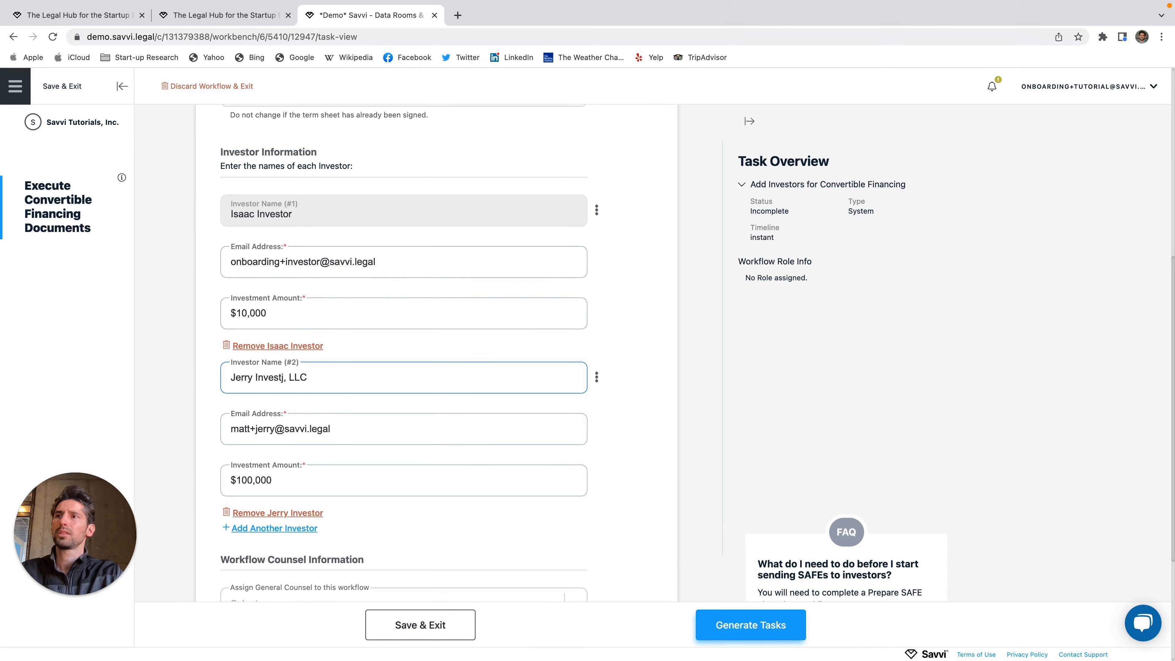
key("BackSpace")
type("ments")
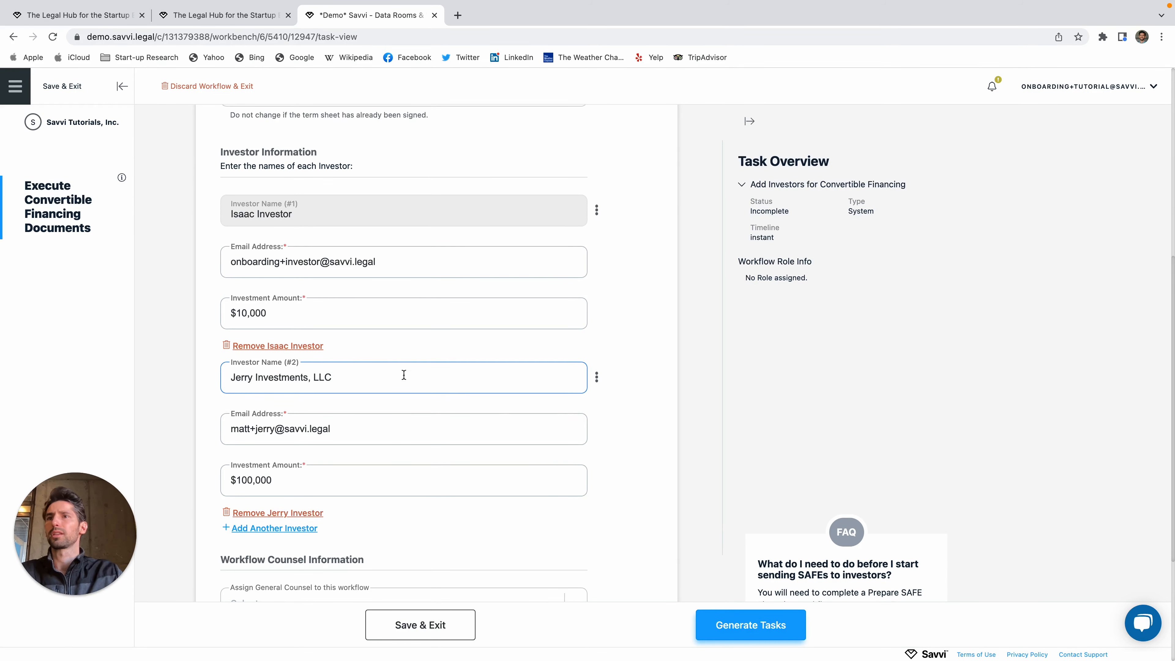
left_click(628, 400)
Step: Generate the Execute SAFE tasks for both investors
scroll(496, 469, "down", 4)
left_click(497, 470)
scroll(497, 469, "up", 6)
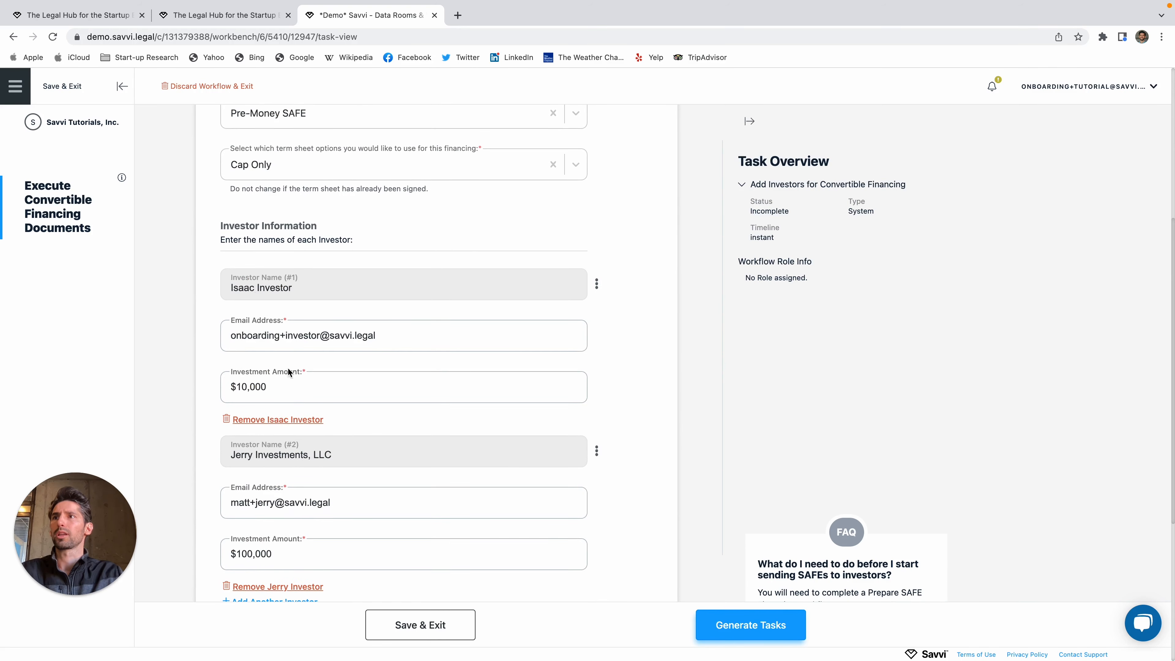
scroll(312, 465, "down", 4)
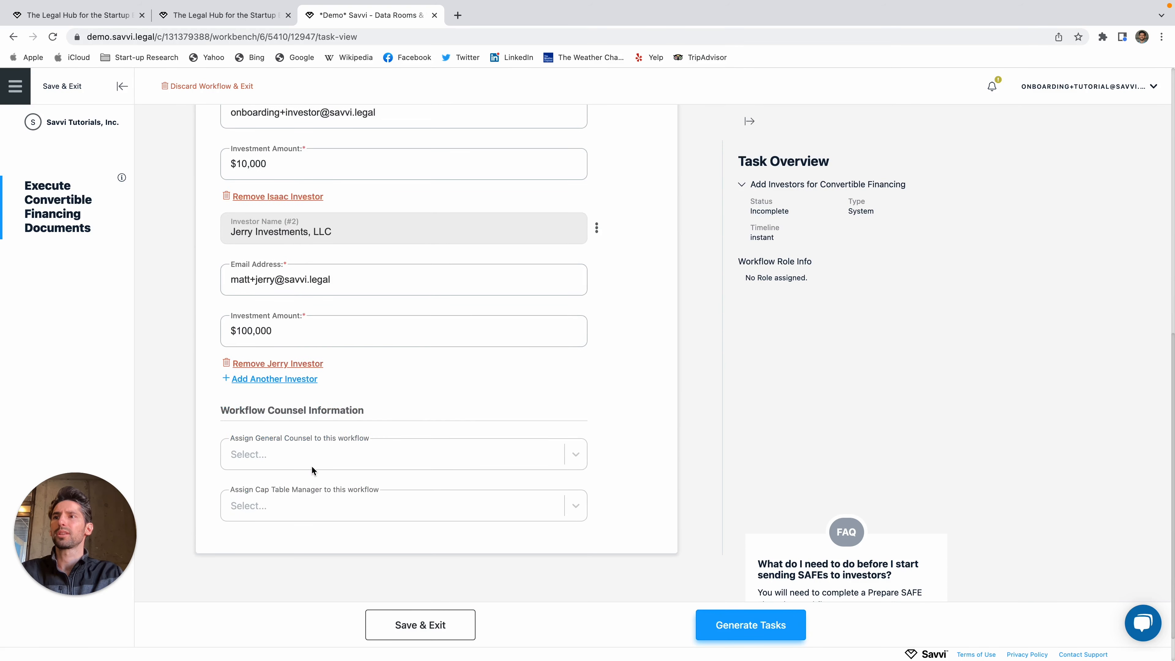
left_click(735, 634)
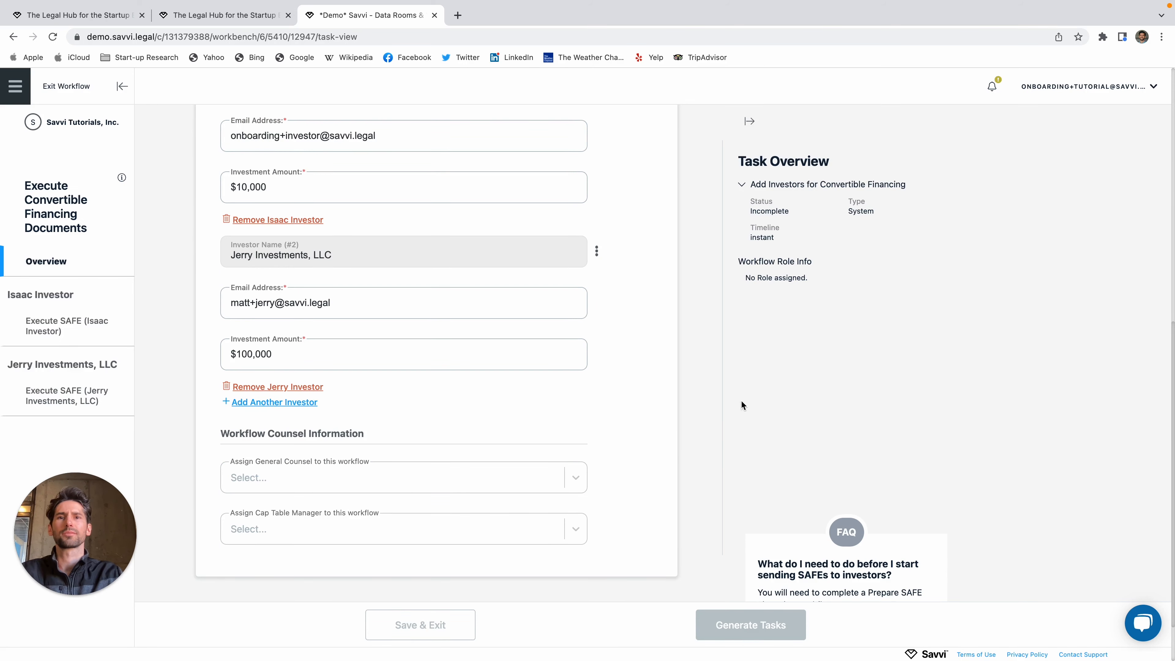
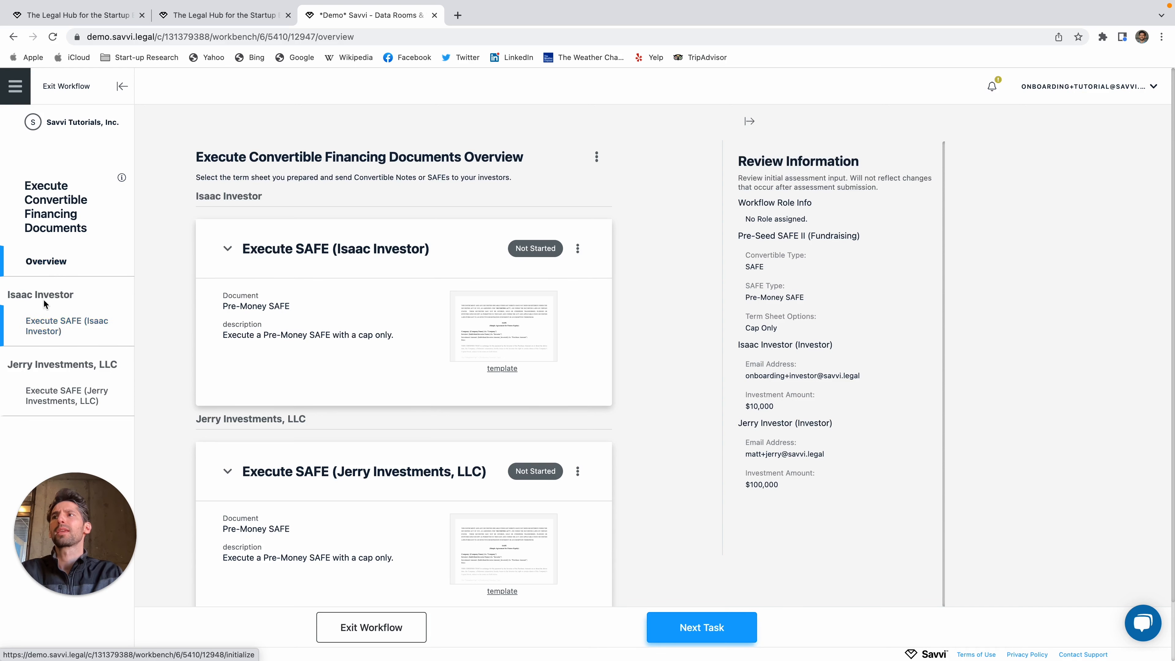
Step: Highlight the first investor's and the Jerry Investments, LLC sections of the form
left_click_drag(87, 298, 7, 293)
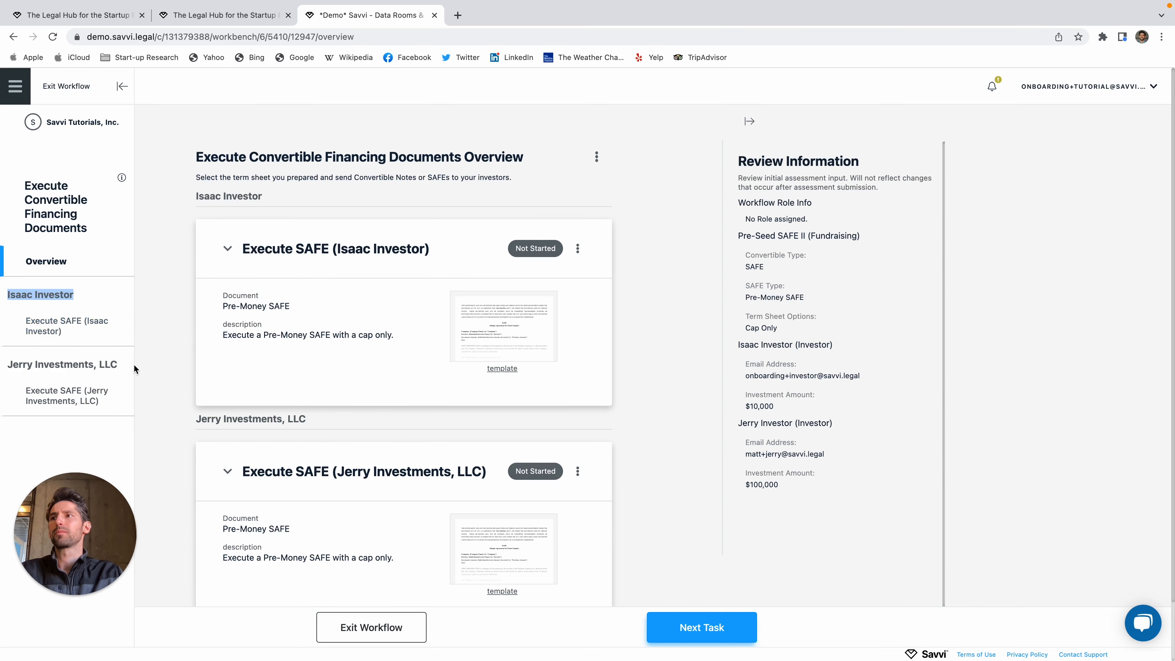
left_click_drag(126, 368, 4, 366)
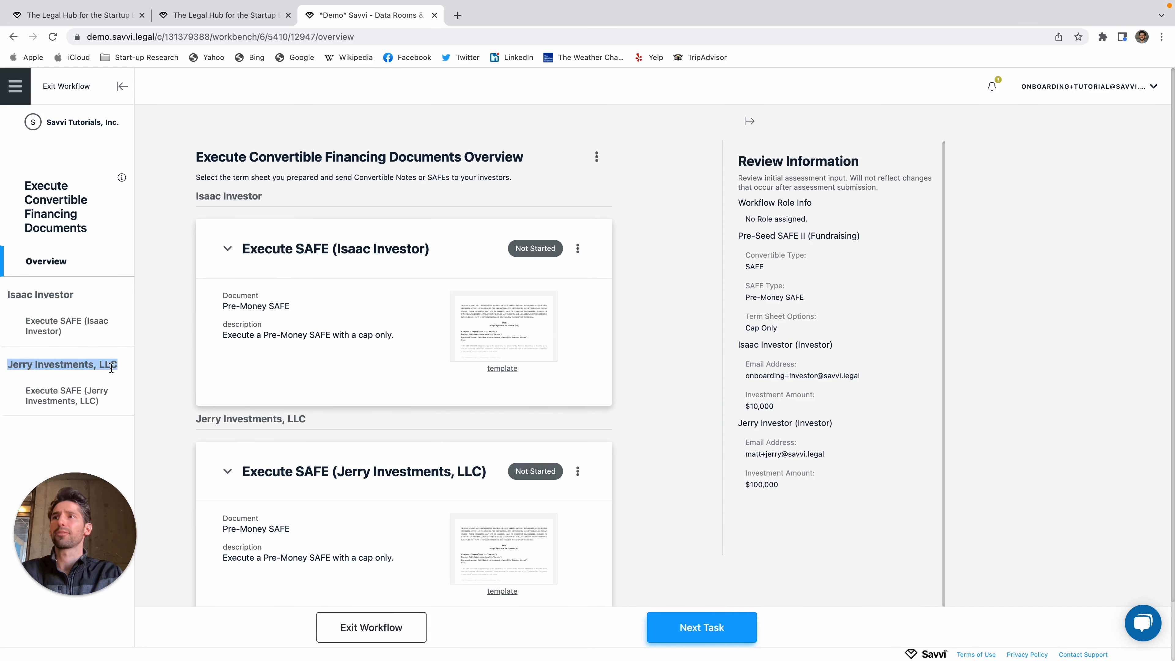
left_click(124, 370)
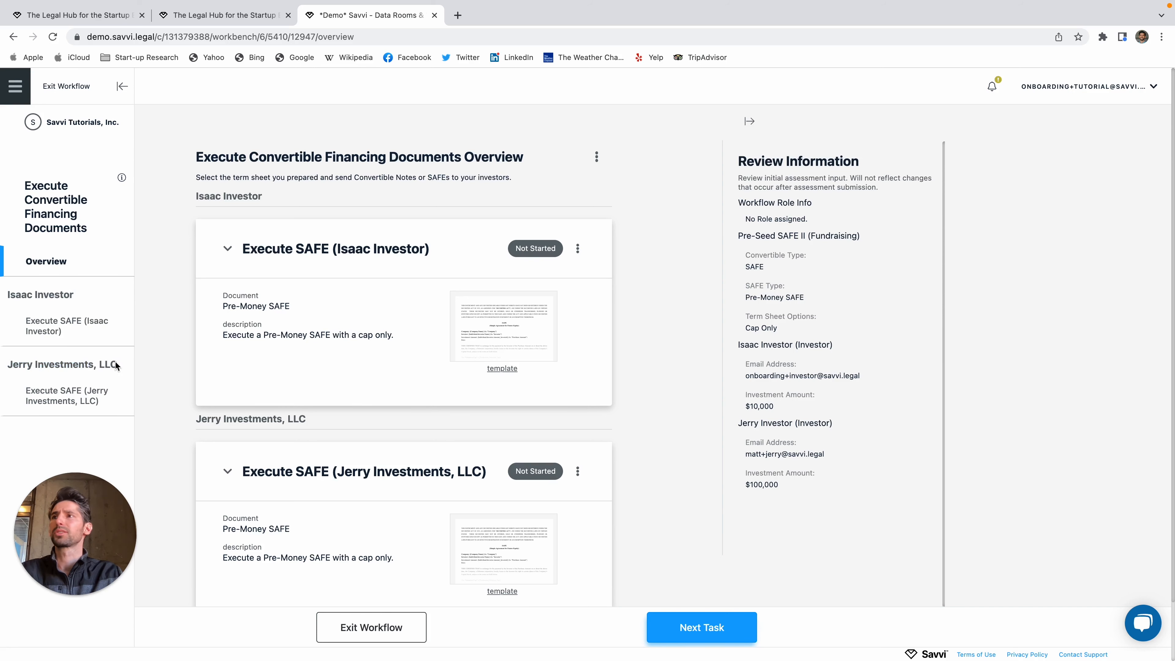
Step: Review and submit the individual investor's Execute SAFE task with Send Pandadoc Documents enabled
left_click(67, 332)
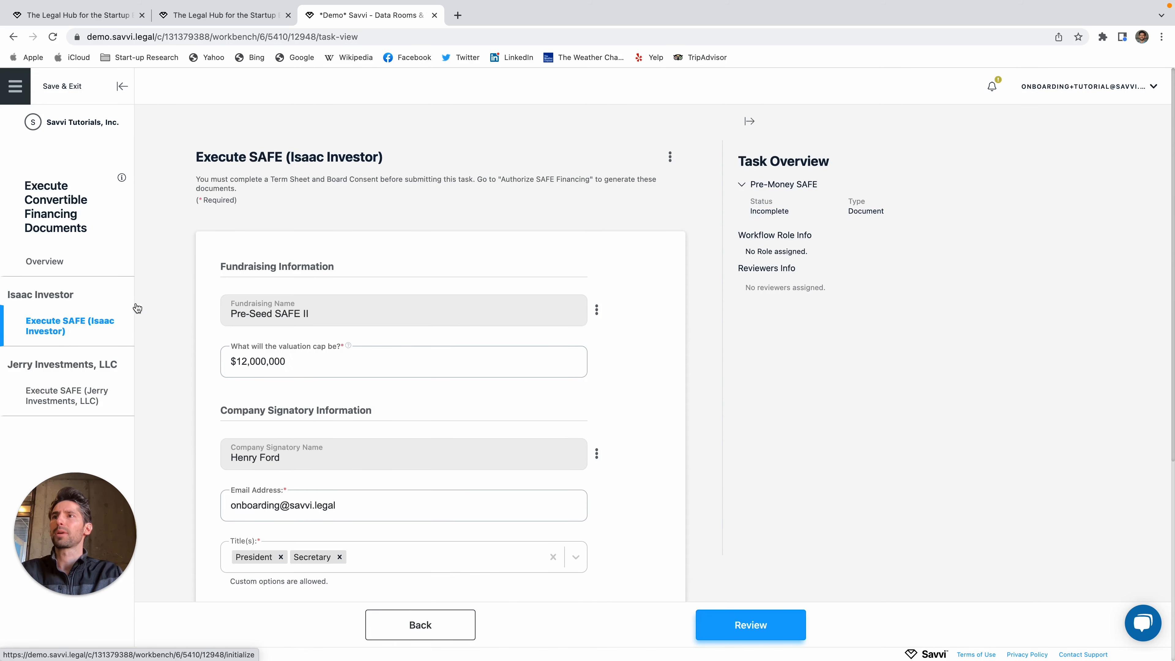
scroll(362, 406, "down", 5)
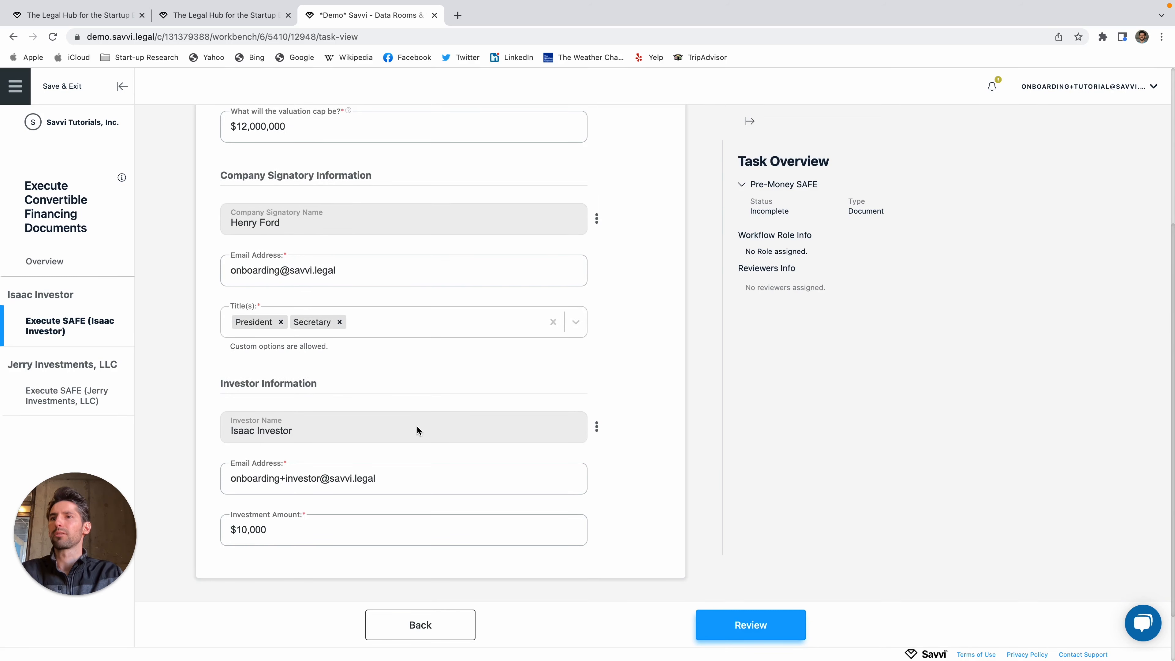
scroll(419, 428, "up", 2)
scroll(425, 433, "down", 2)
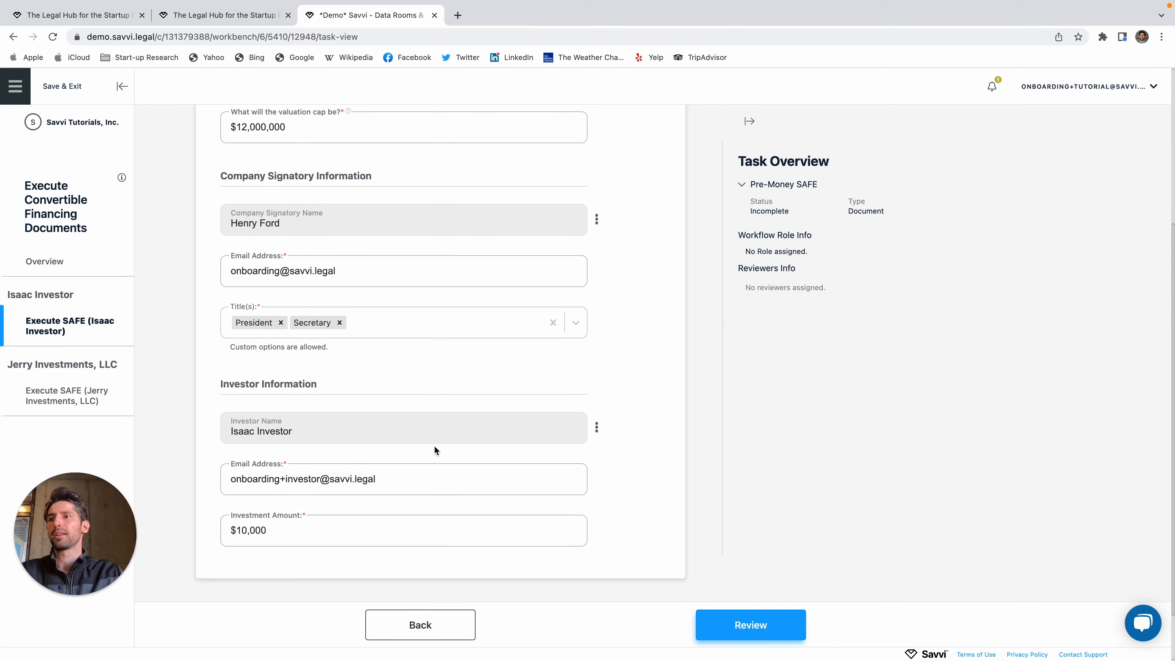
scroll(575, 456, "up", 5)
scroll(566, 444, "down", 4)
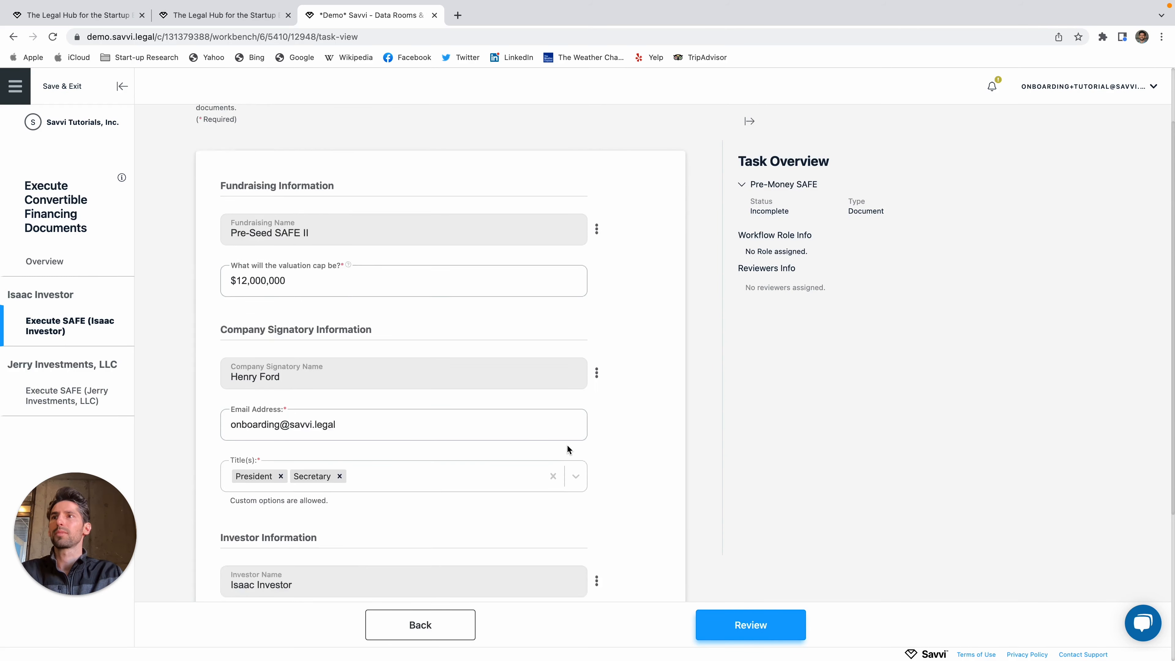
left_click(729, 618)
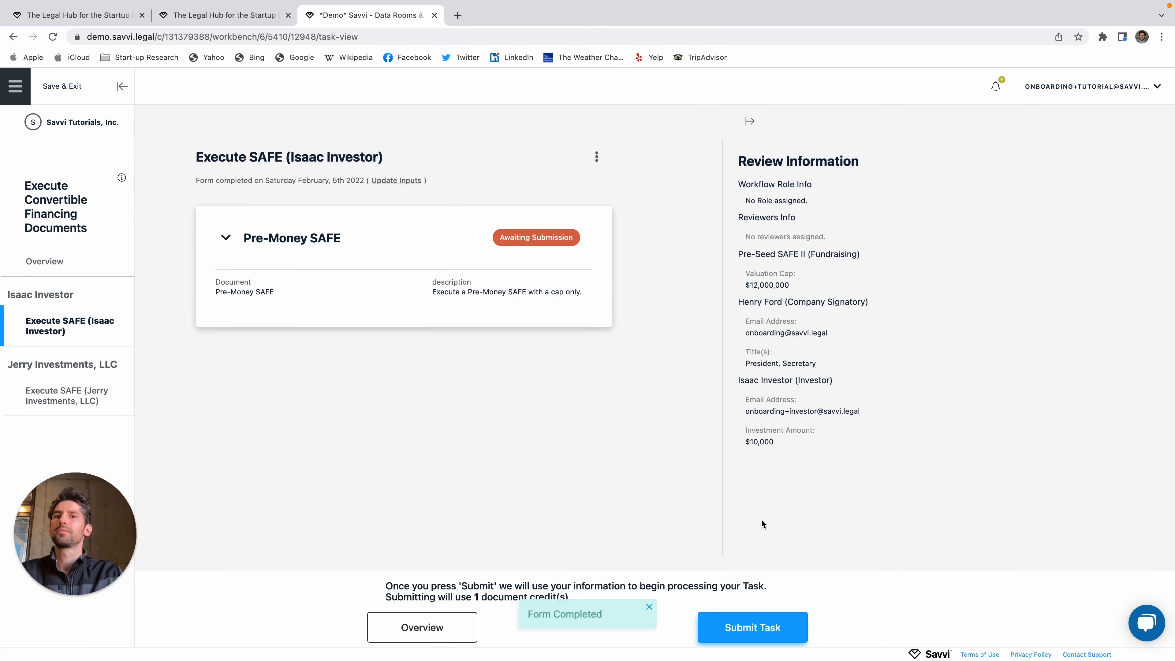
left_click(794, 628)
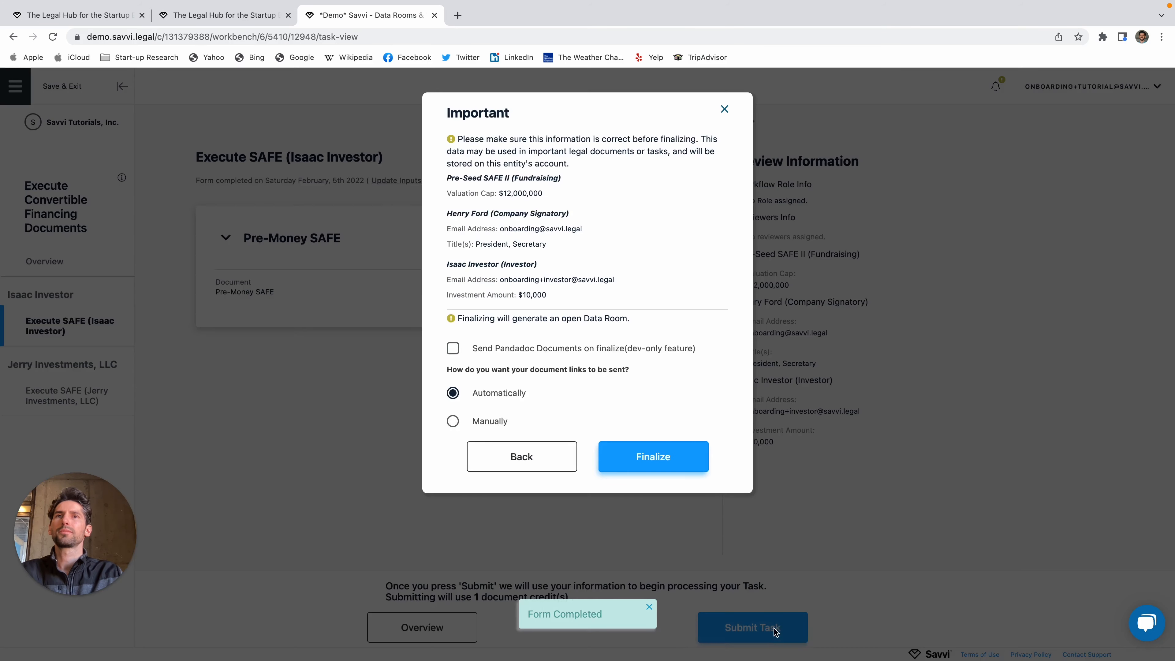
left_click(454, 349)
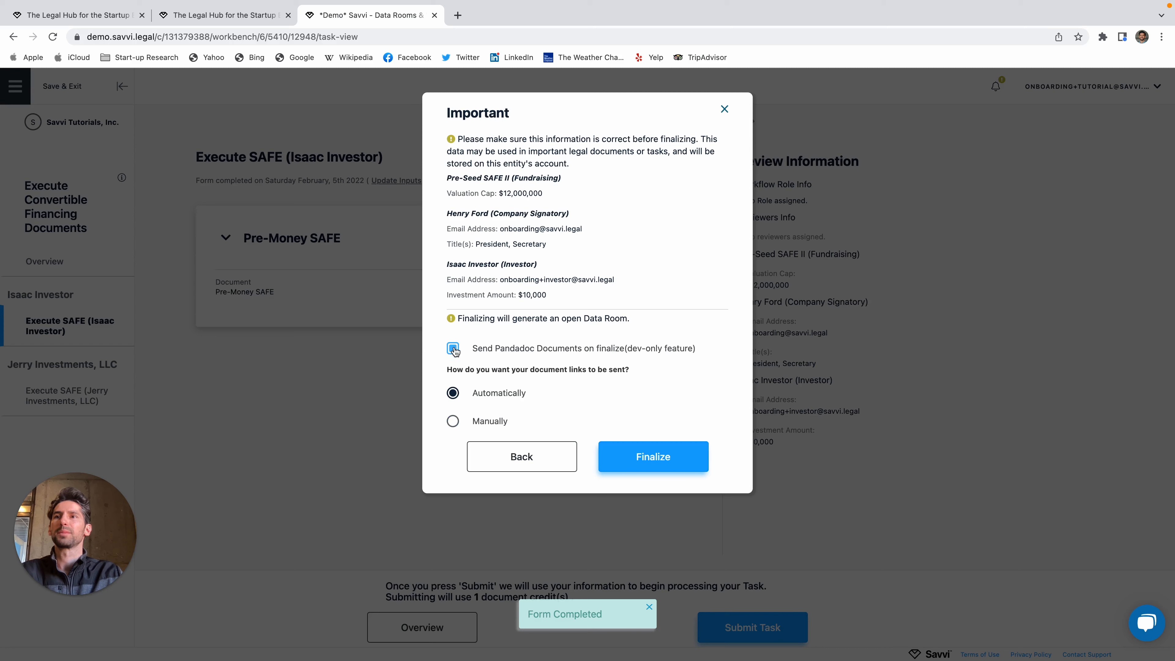
left_click(677, 456)
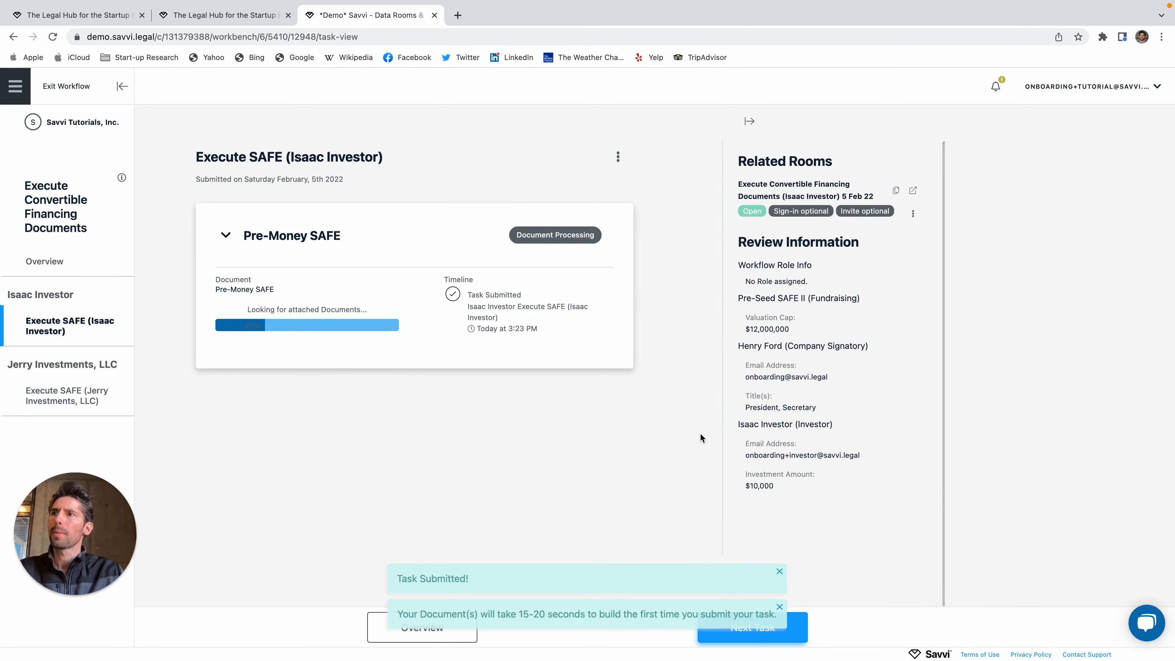
left_click(102, 399)
Step: Finalize the Jerry Investments, LLC SAFE task with Send Pandadoc Documents on and links delivered Manually
scroll(493, 441, "down", 6)
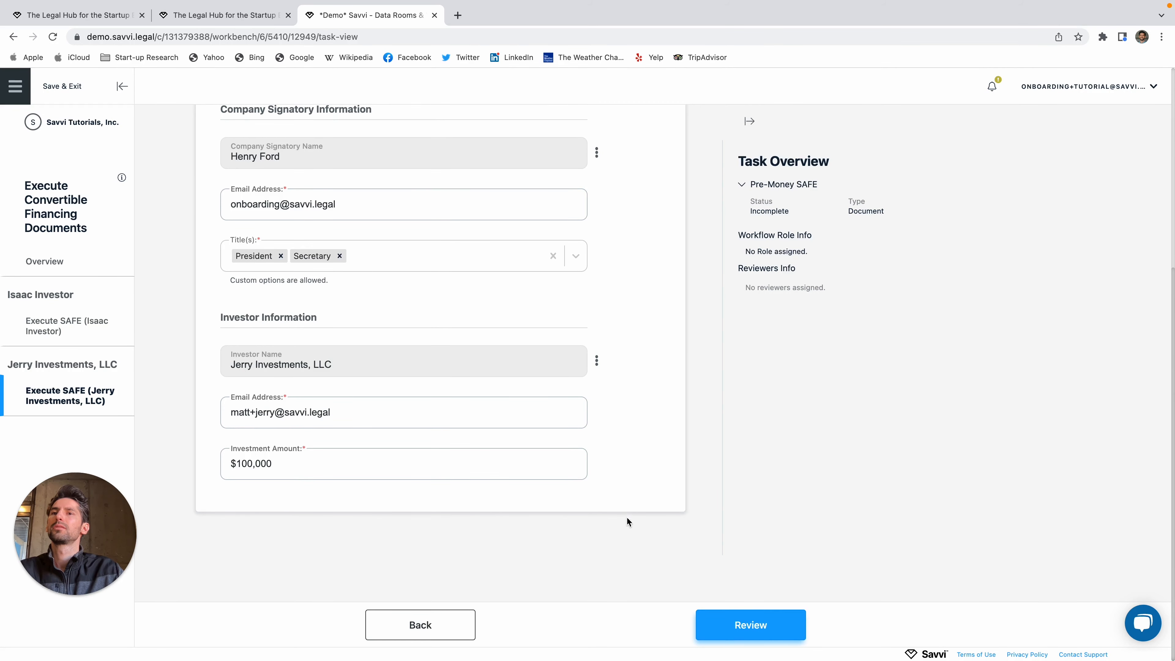
left_click(739, 635)
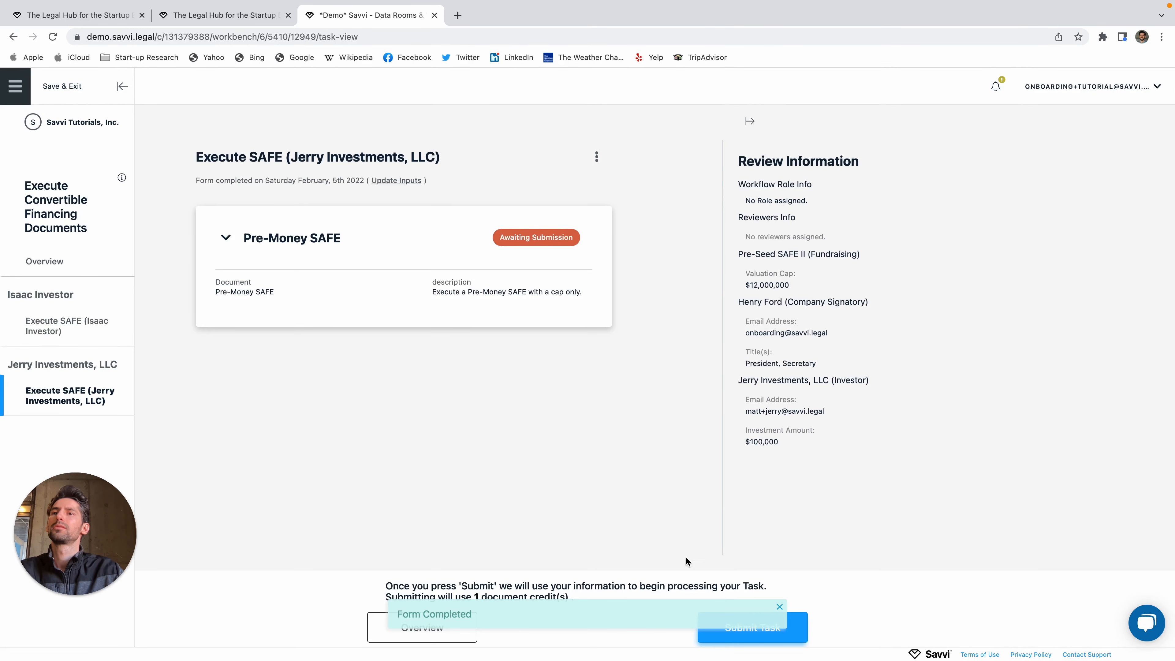
left_click(746, 641)
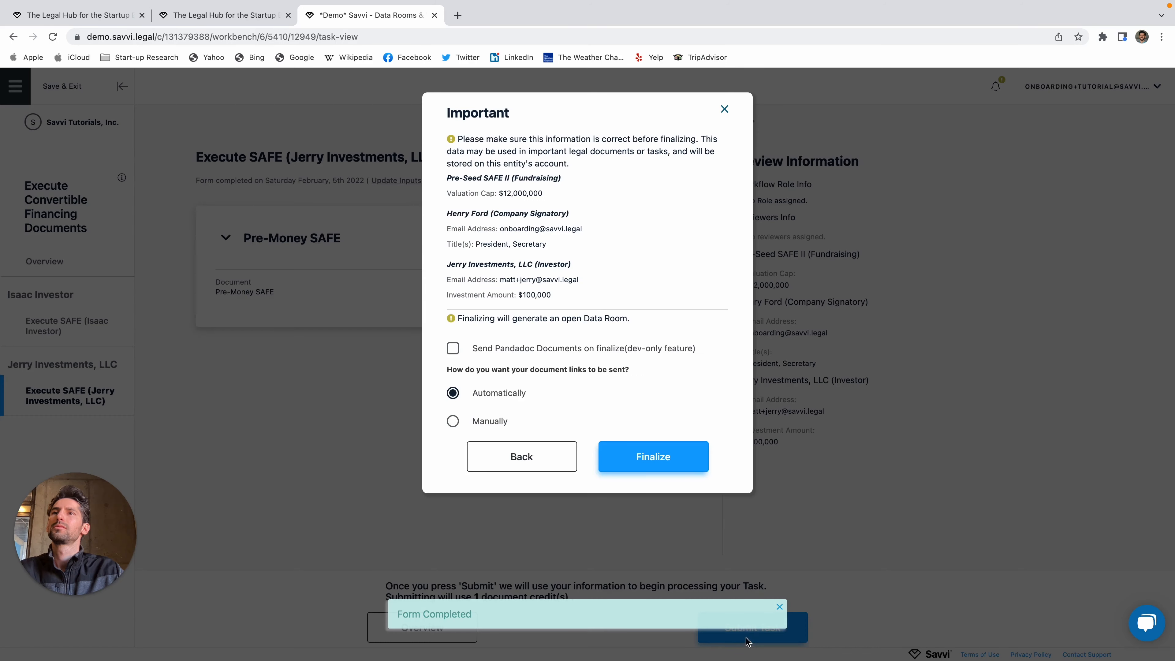
left_click(453, 348)
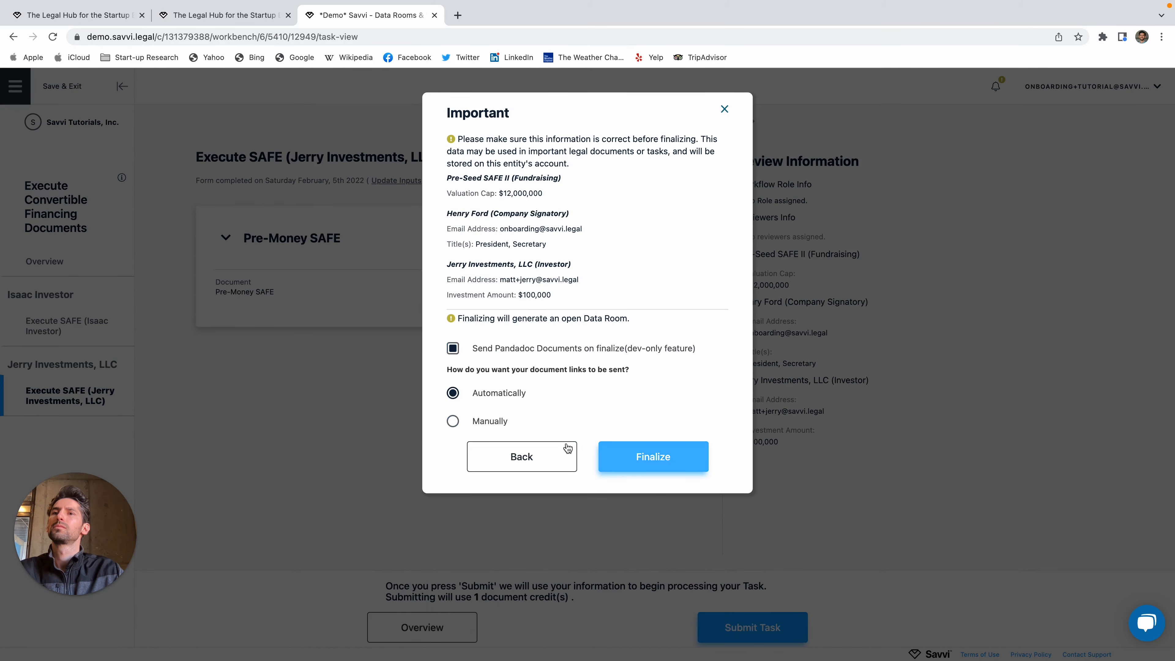
left_click(453, 421)
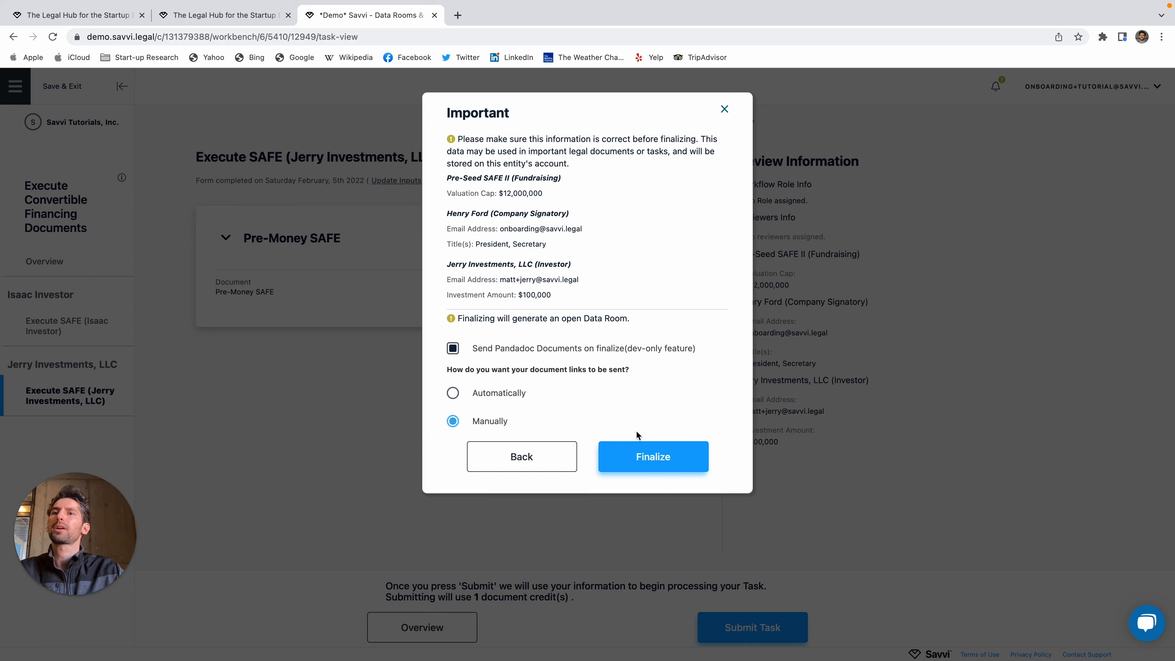
left_click(644, 459)
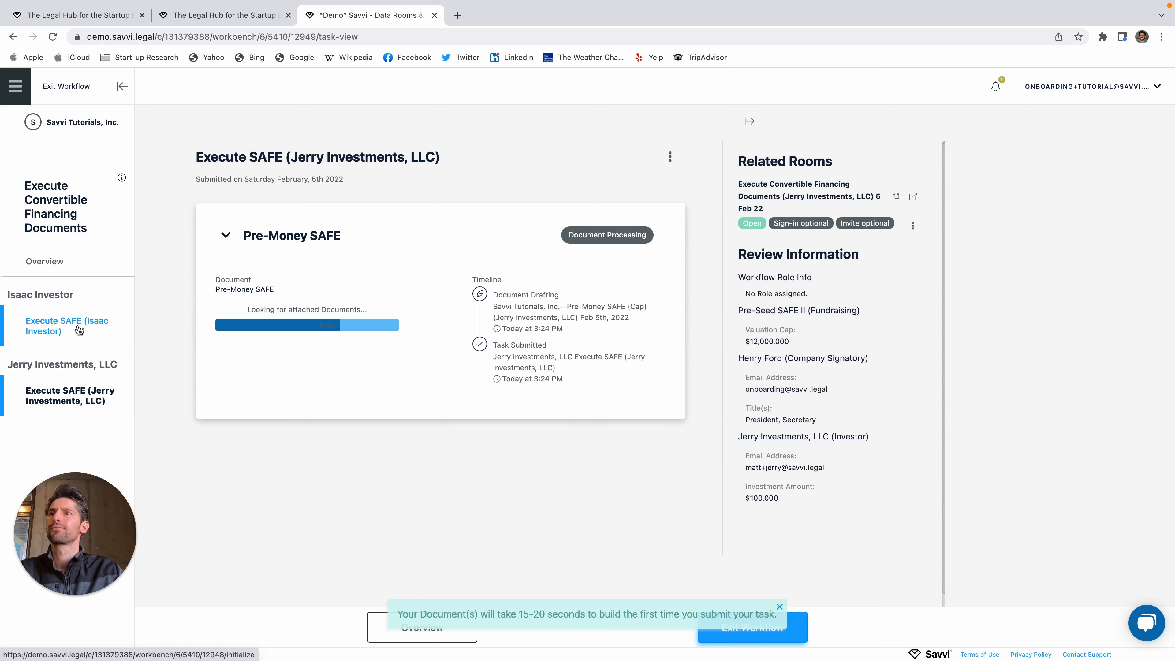
left_click(79, 329)
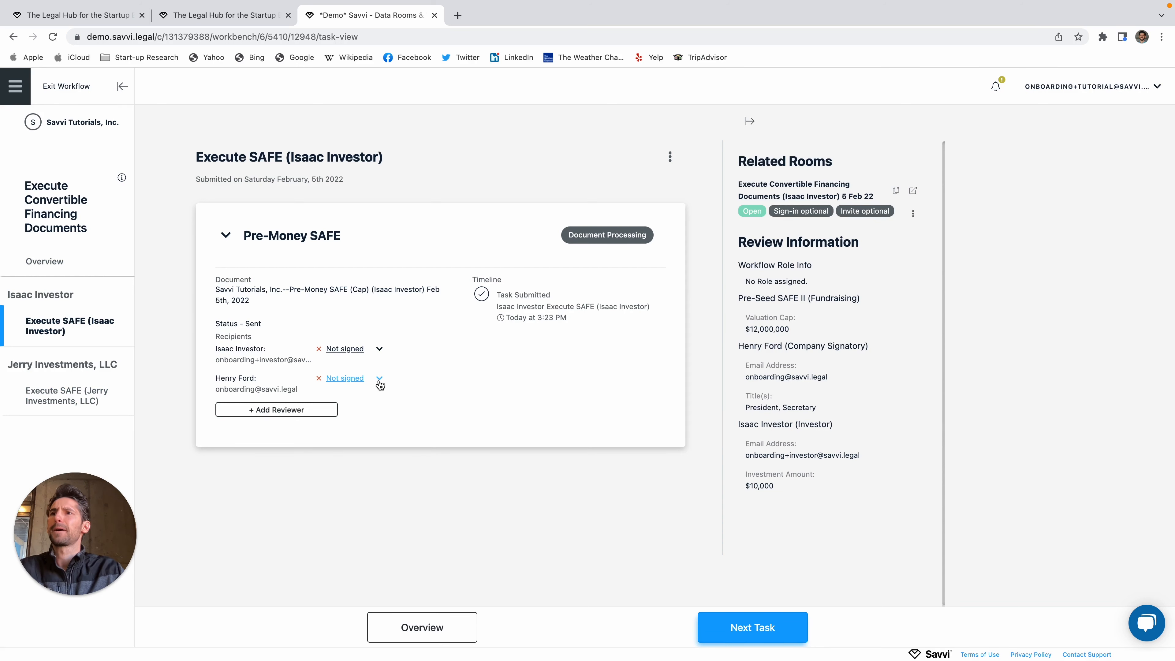
Step: Copy the company signatory's signing link for the individual investor's SAFE and load it in a new tab
left_click(380, 379)
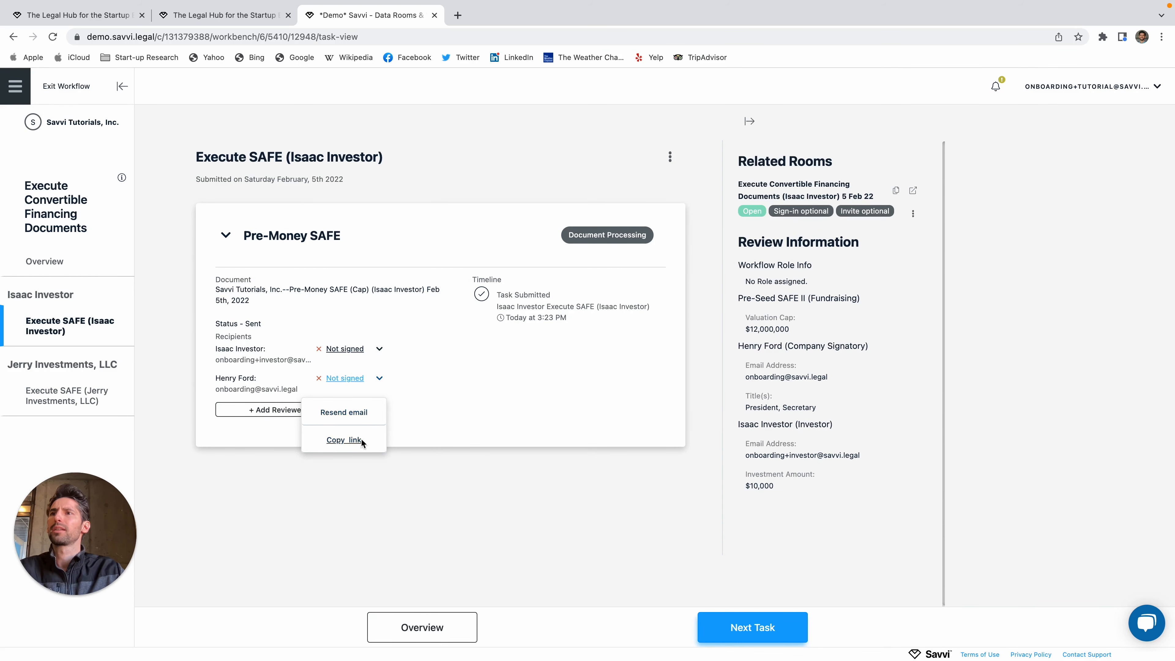
left_click(351, 443)
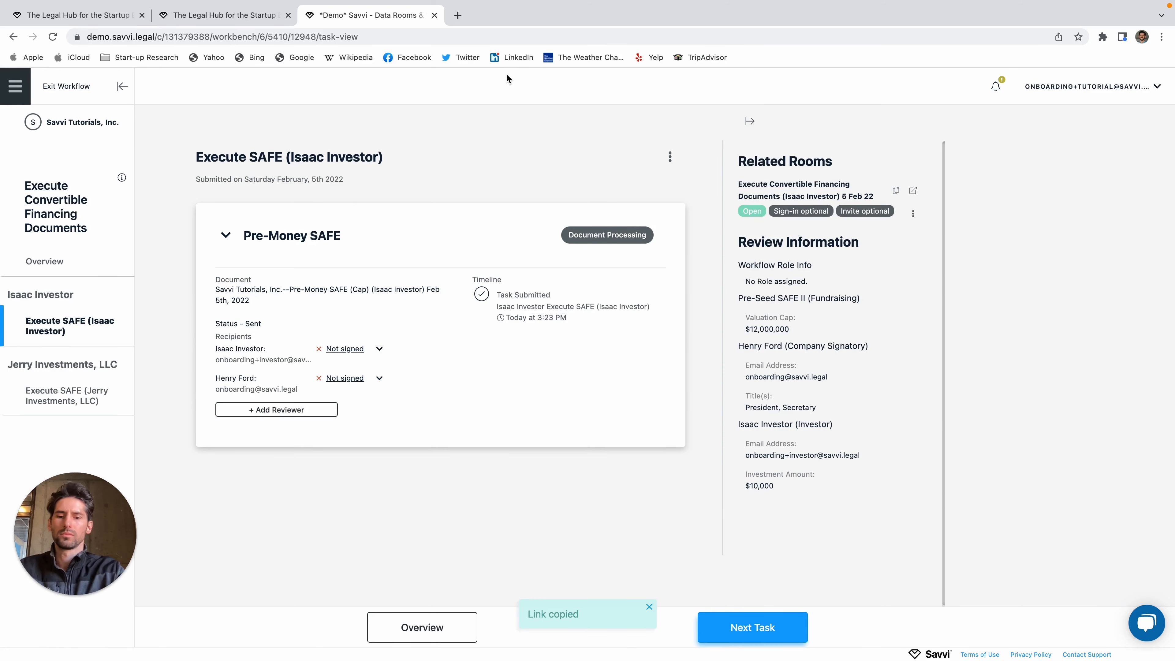
key("super+t")
key("super+v")
key("Return")
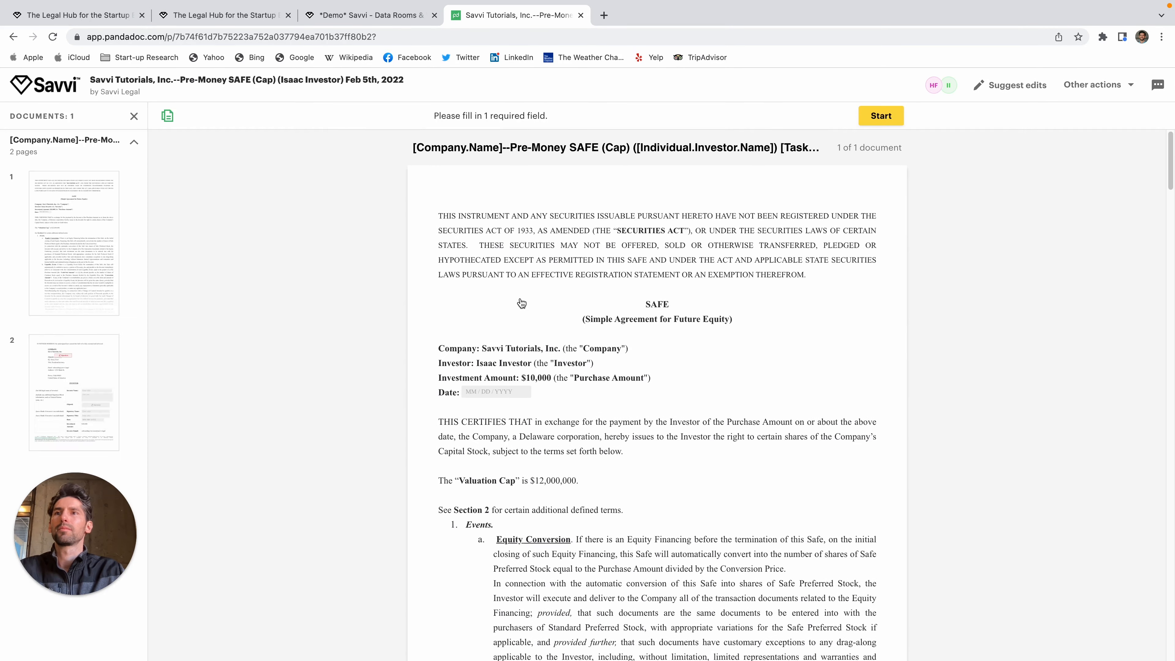
Step: Sign the Pre-Money SAFE's company signature line in PandaDoc, finish, and close the signing tab
left_click(878, 116)
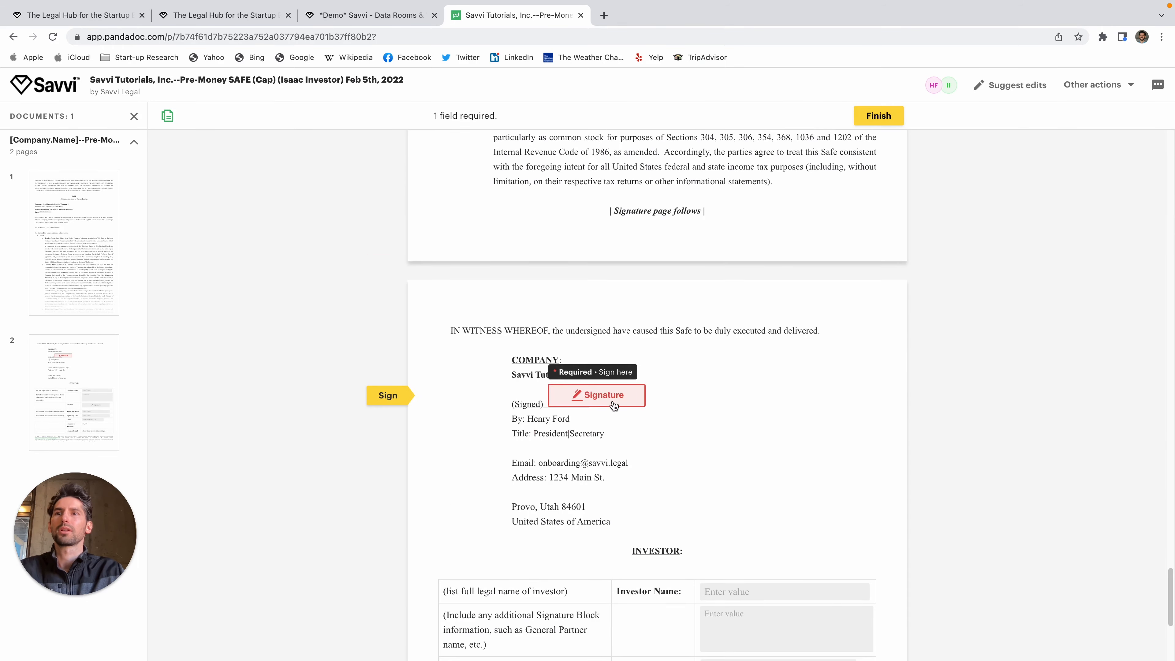
left_click(608, 398)
left_click(717, 504)
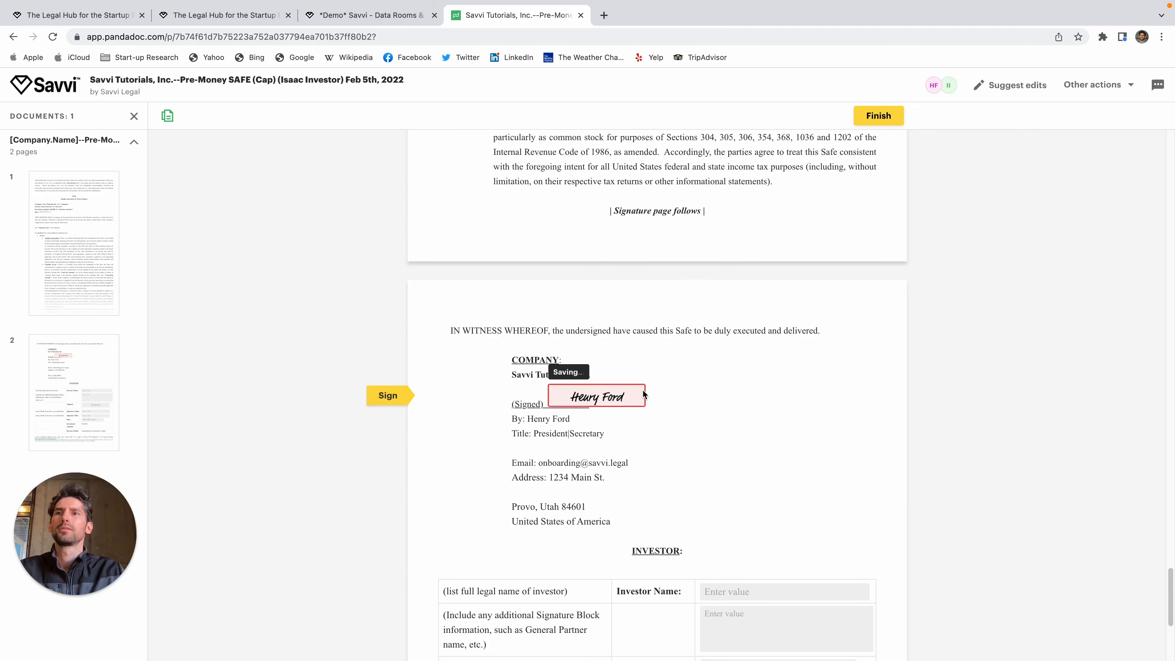
scroll(648, 439, "up", 10)
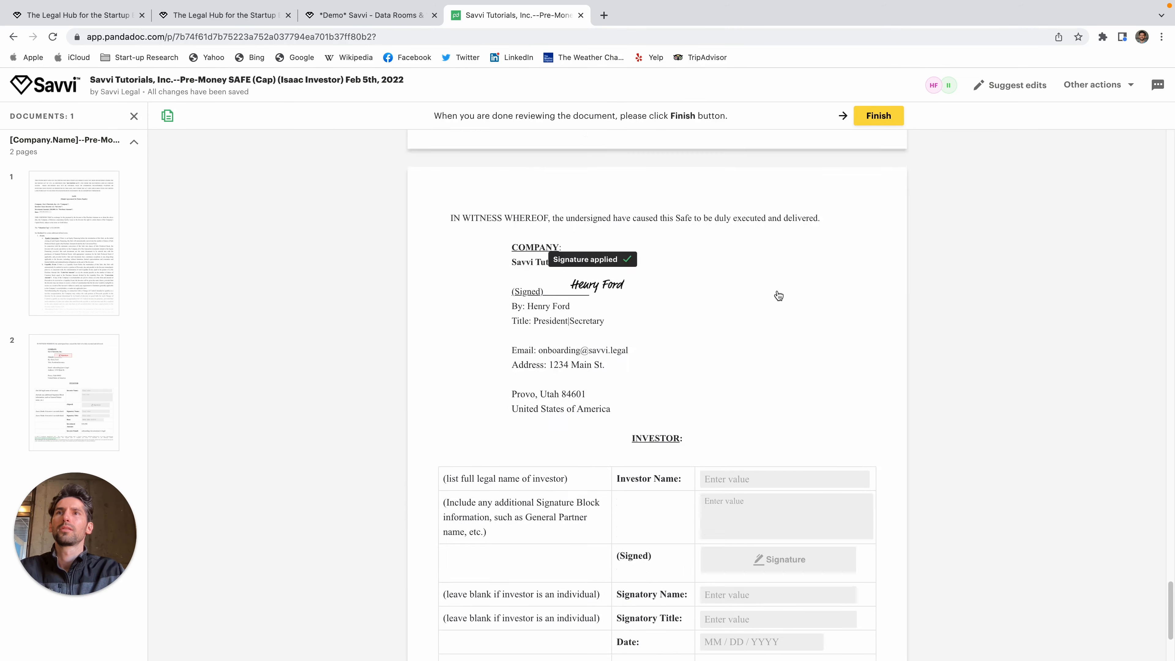
scroll(775, 296, "down", 10)
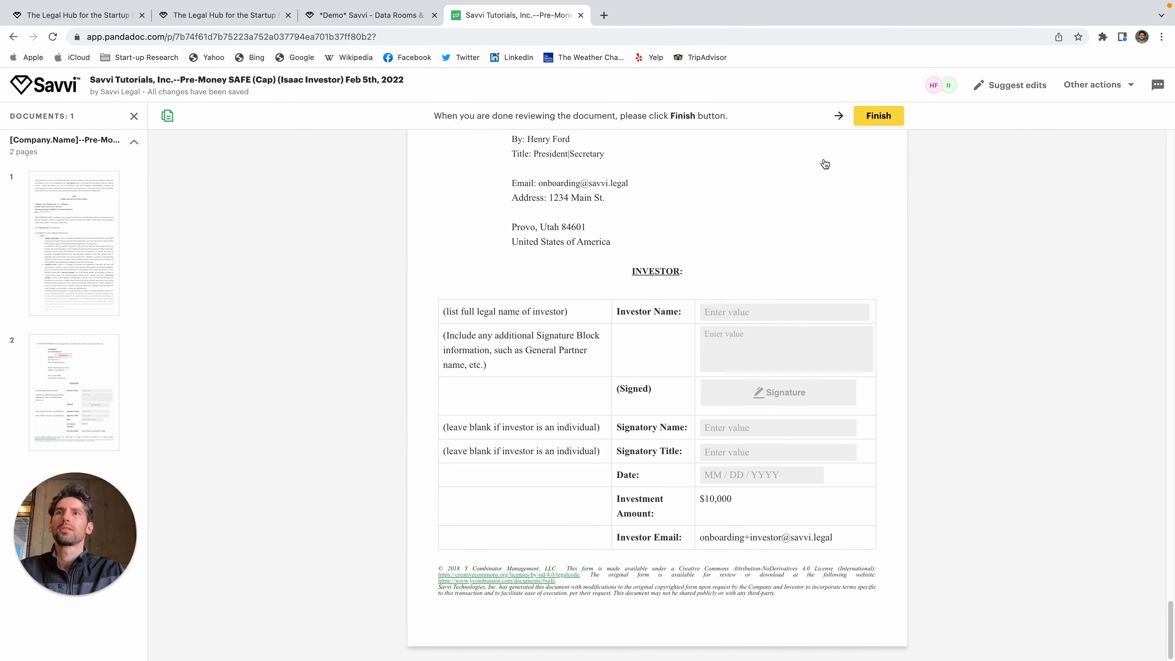
left_click(885, 120)
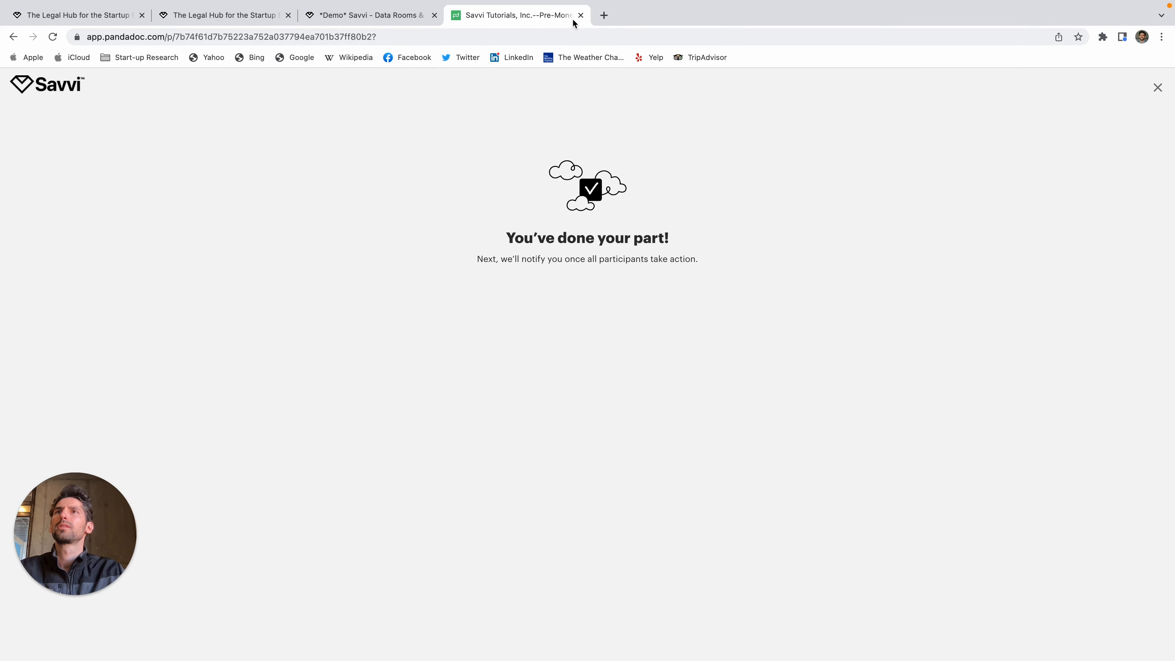
left_click(581, 15)
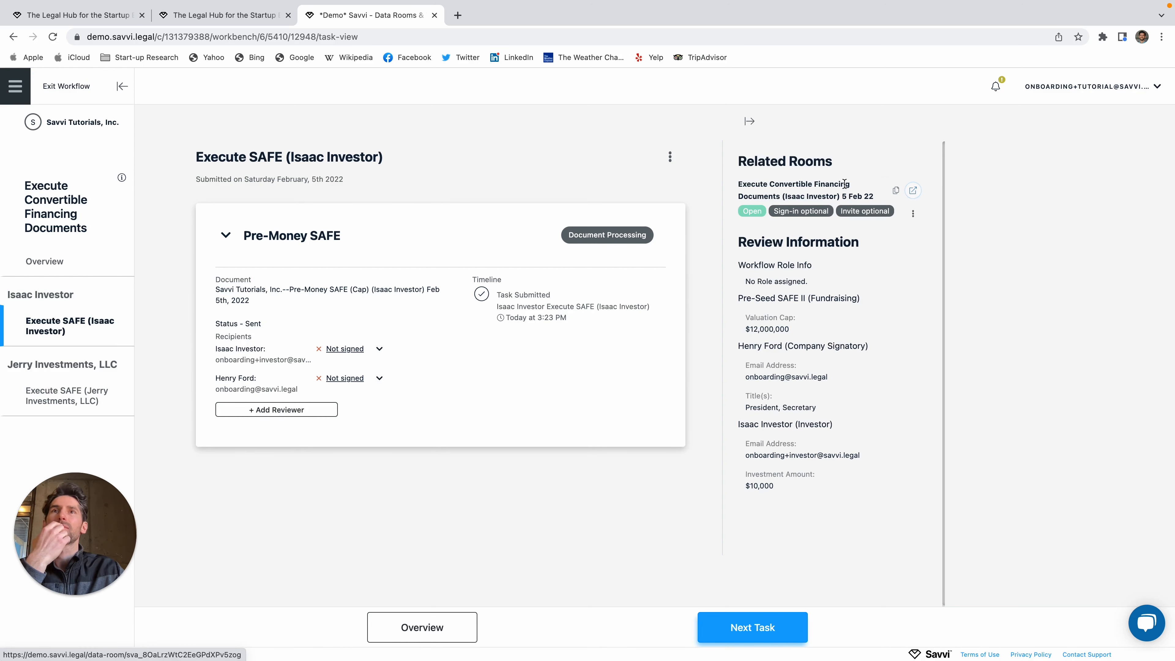
left_click(912, 194)
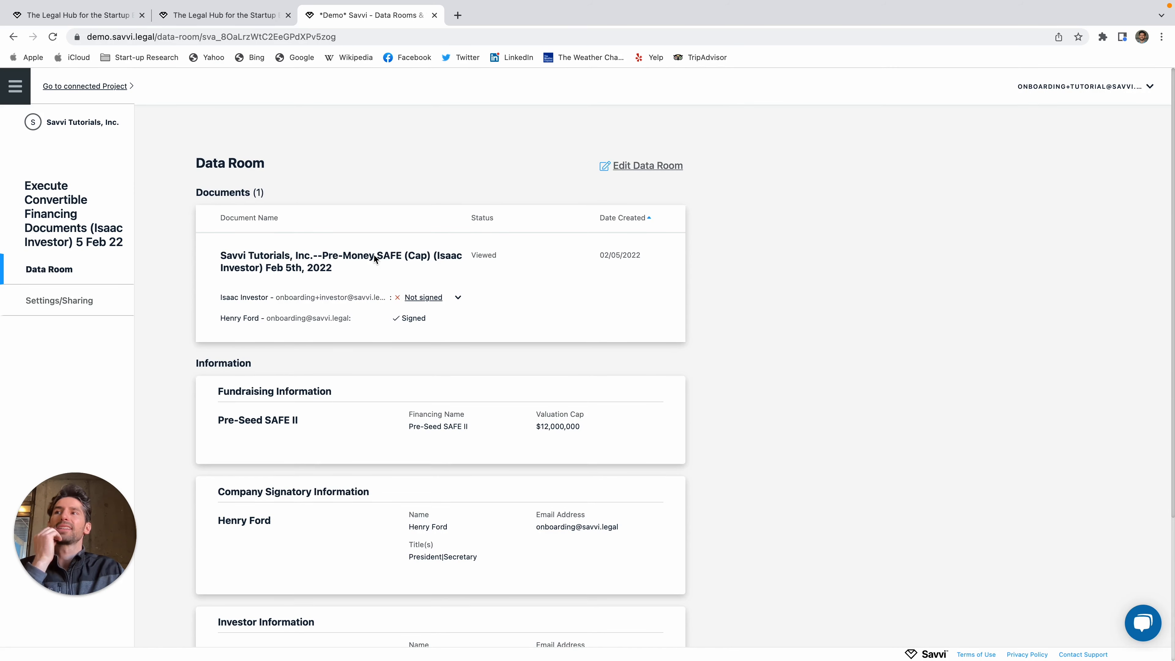
scroll(553, 440, "down", 3)
scroll(542, 416, "up", 3)
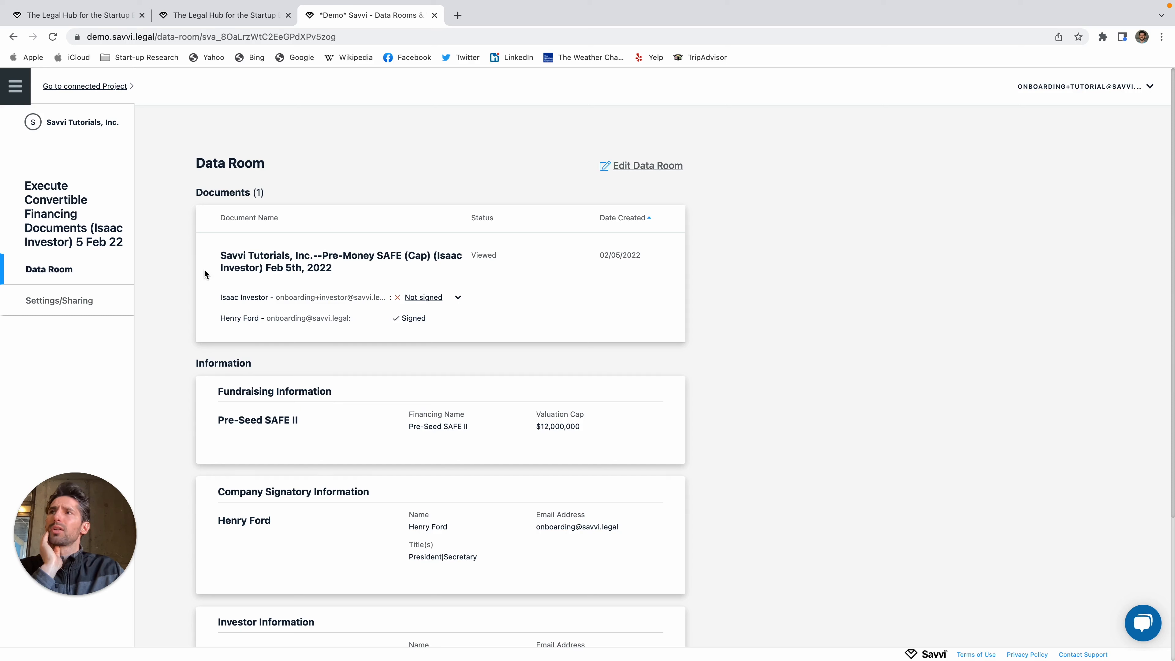
left_click(649, 167)
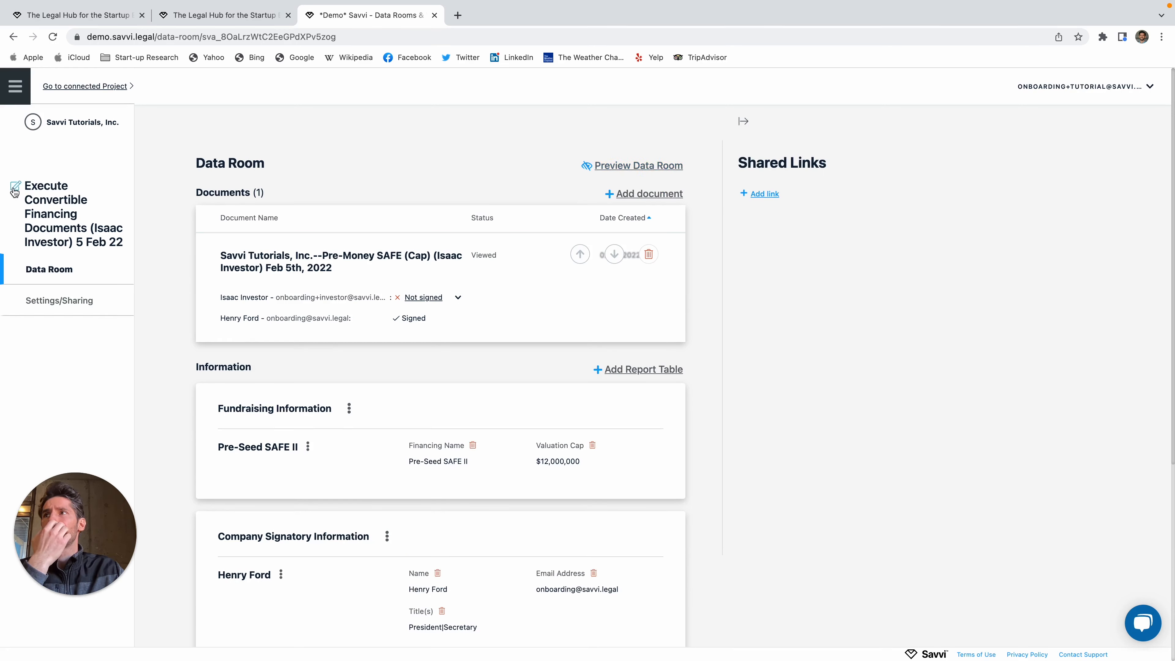
scroll(397, 522, "down", 1)
scroll(403, 540, "down", 6)
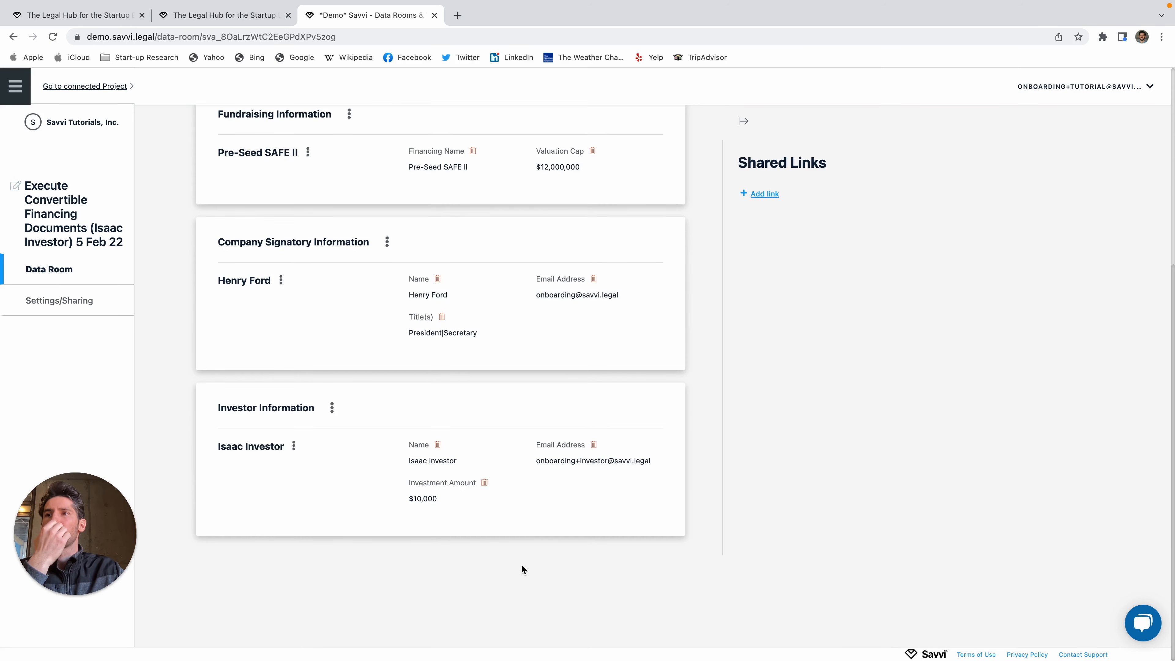
scroll(527, 546, "up", 4)
scroll(376, 372, "up", 1)
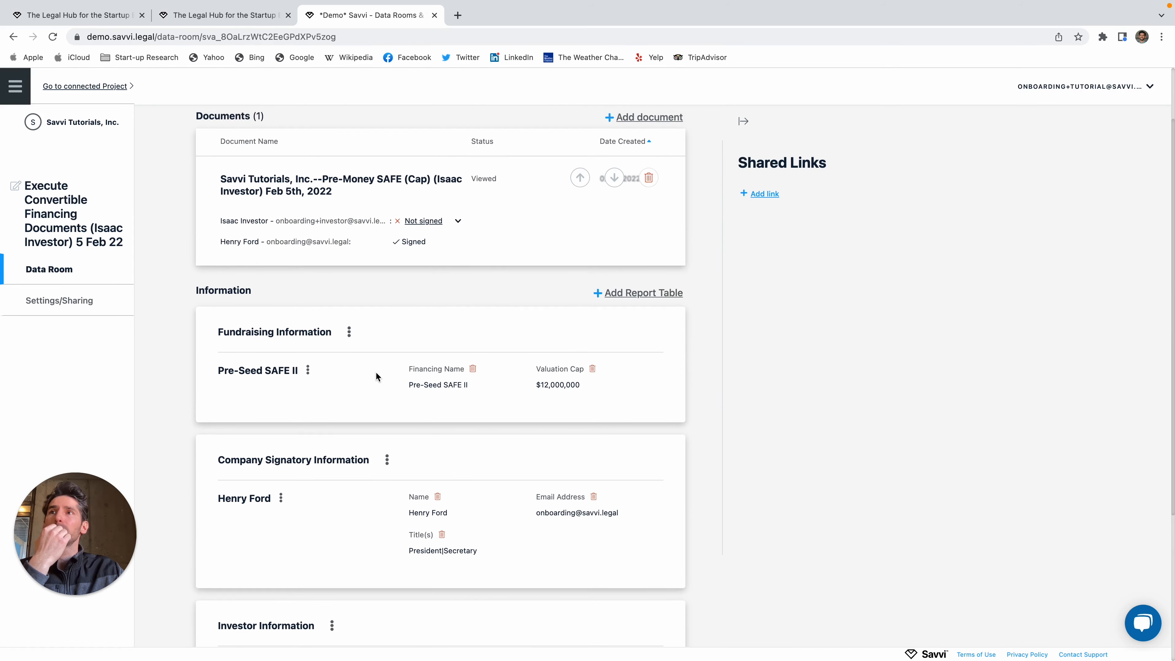
scroll(315, 449, "down", 5)
scroll(317, 447, "up", 6)
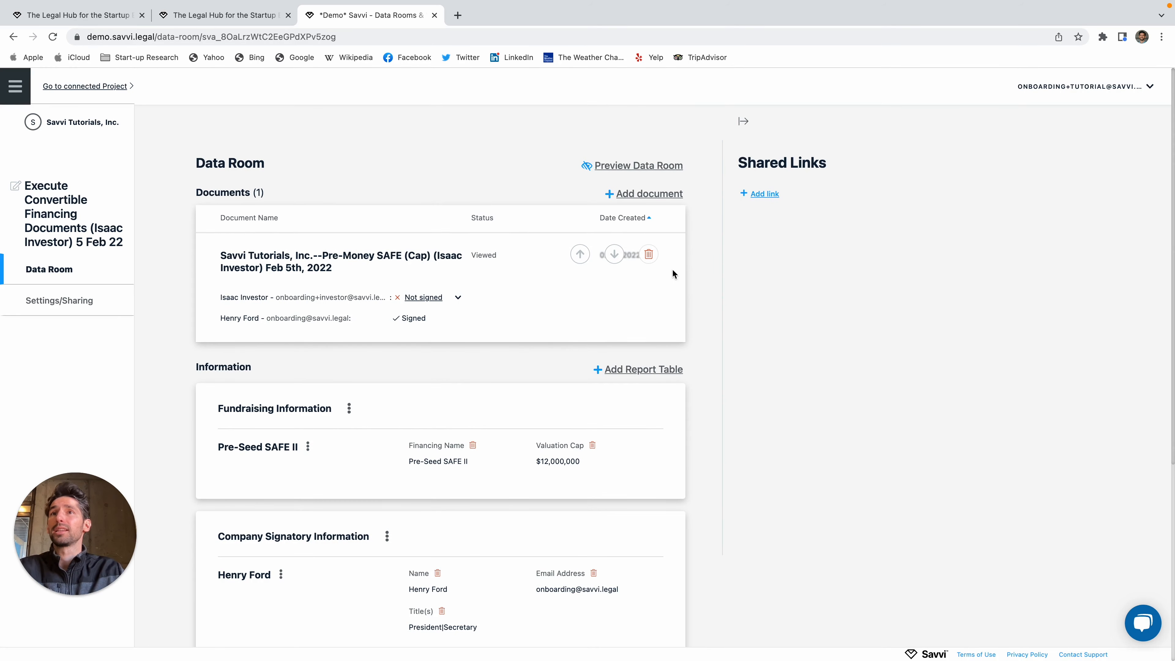
Step: Replace the data room title with the investor's name followed by '-Savvi SAFE II'
left_click(16, 186)
key("super+a")
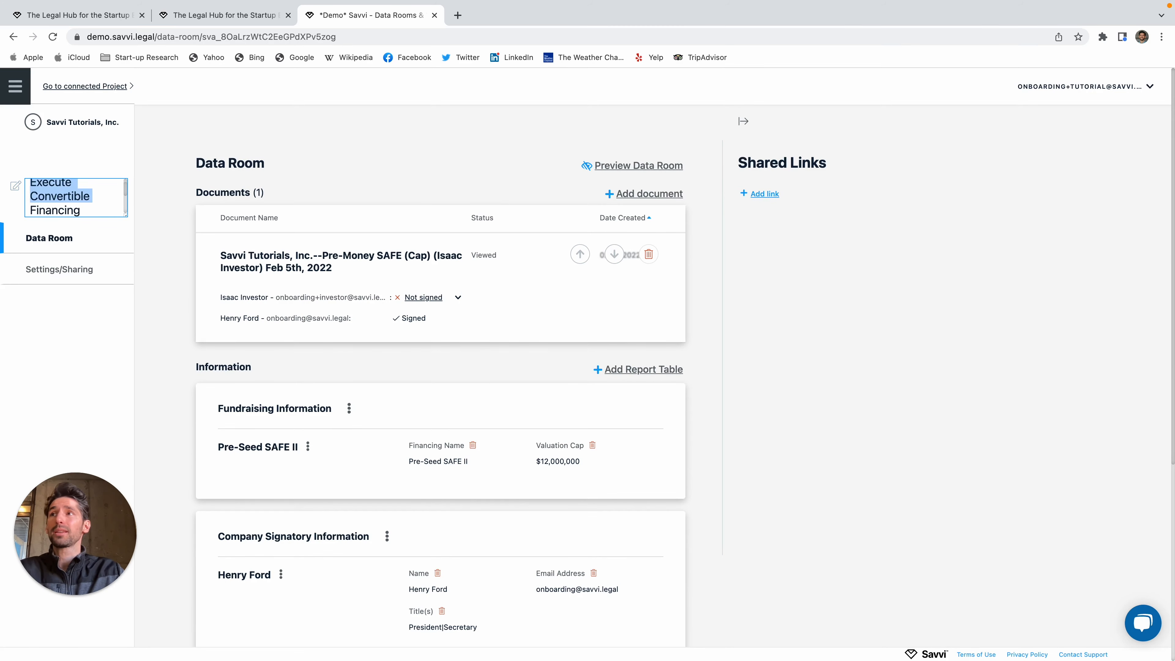
key("BackSpace")
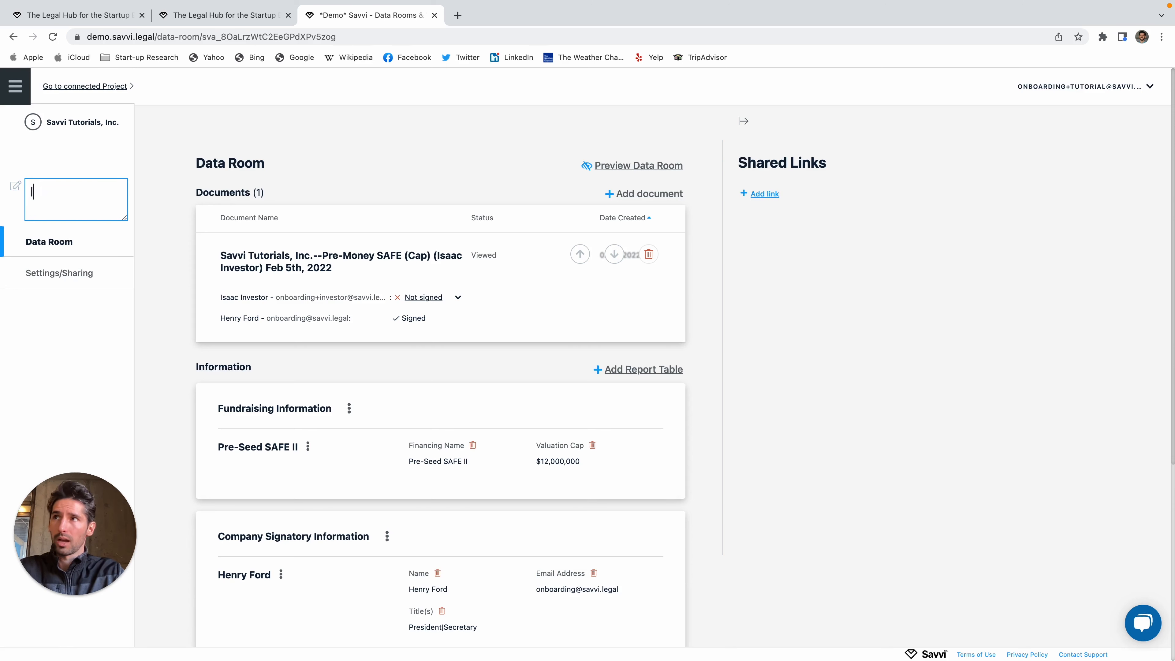
type("Isaa")
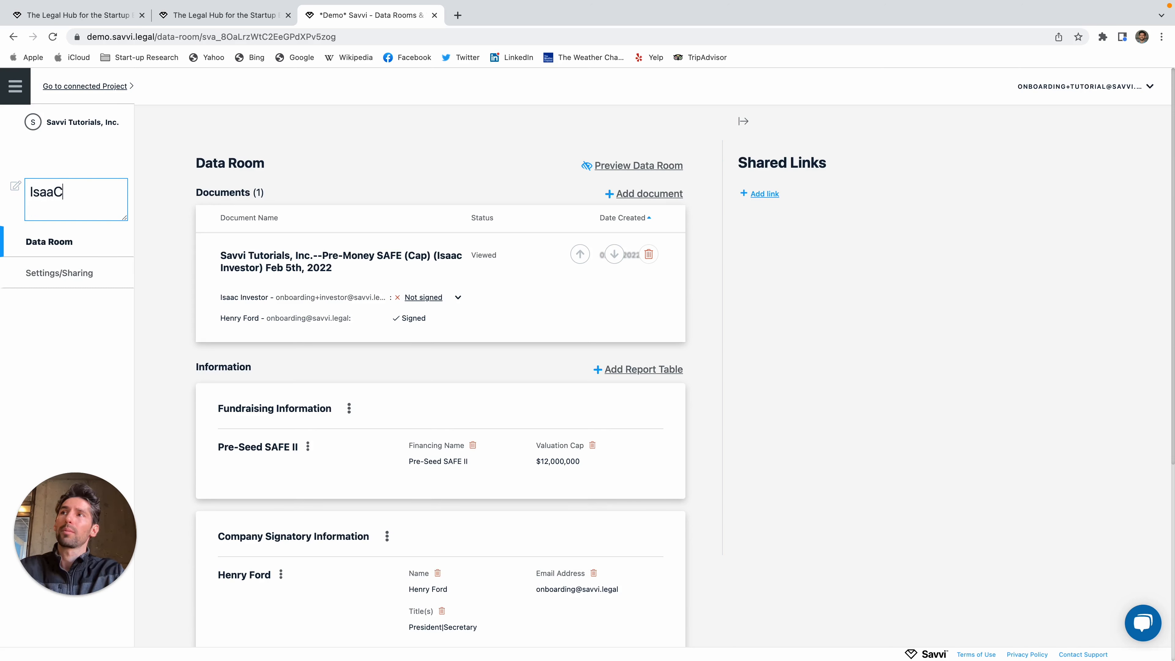
type("c Investo")
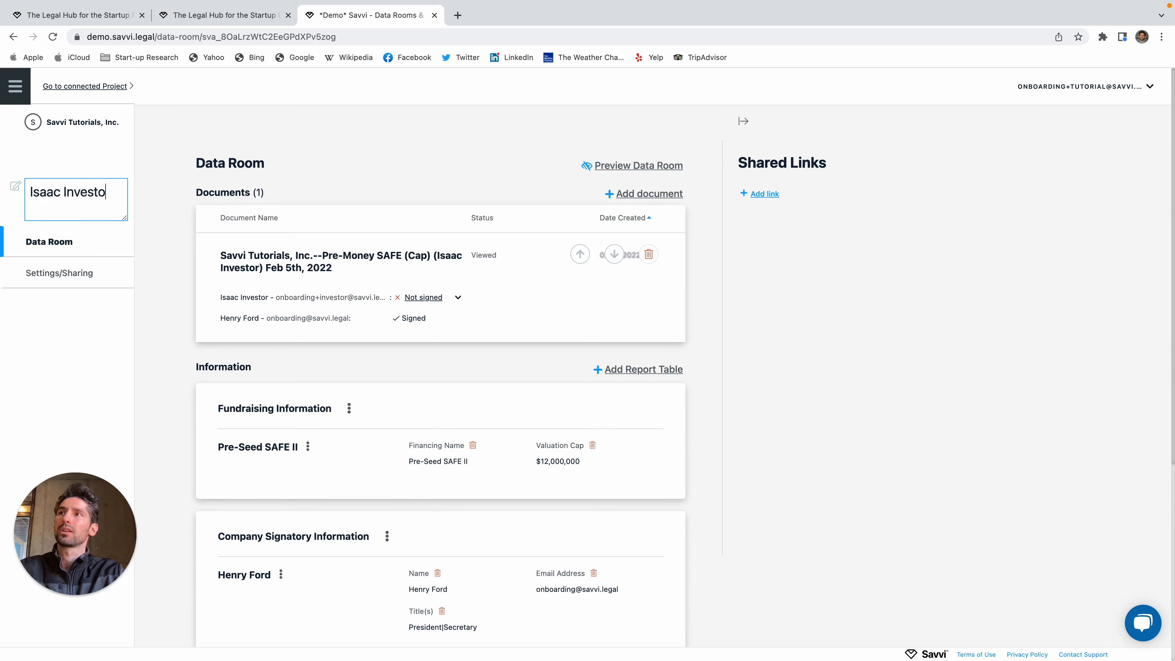
type("r- ")
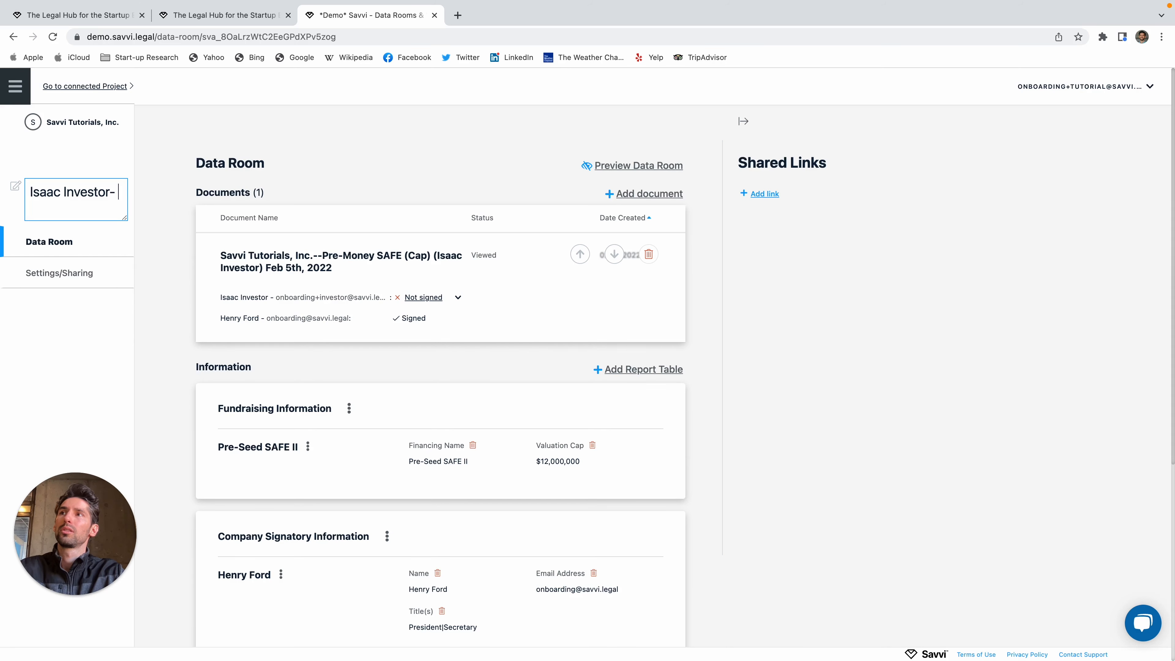
type("SAFE II")
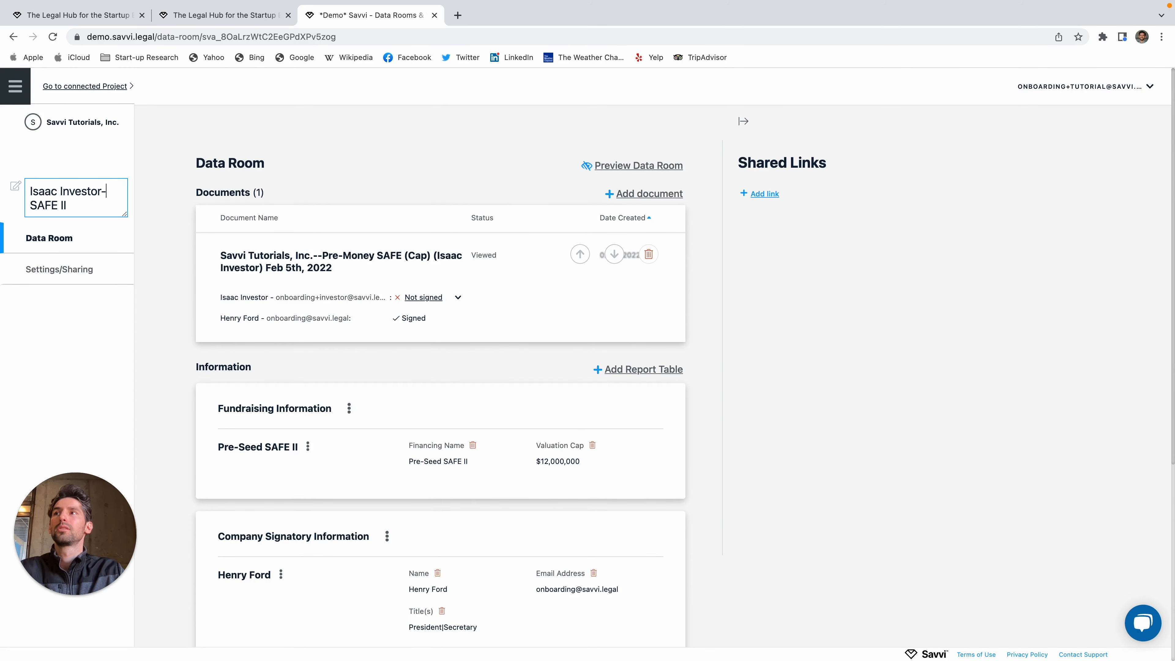
type("Savvi")
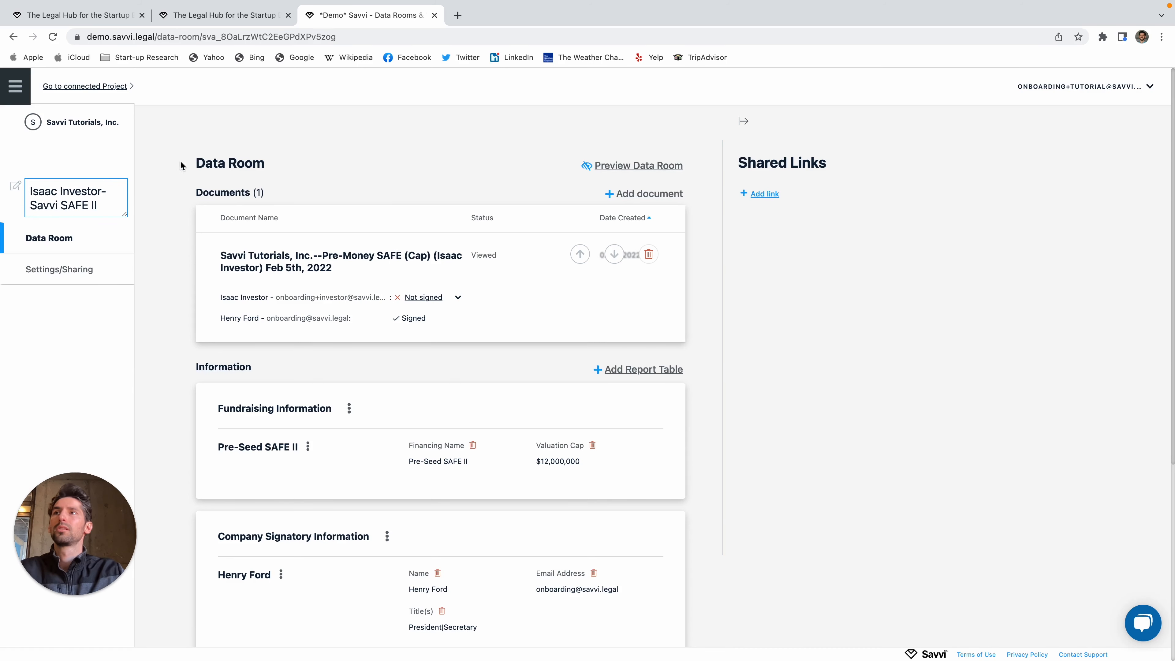
left_click(211, 150)
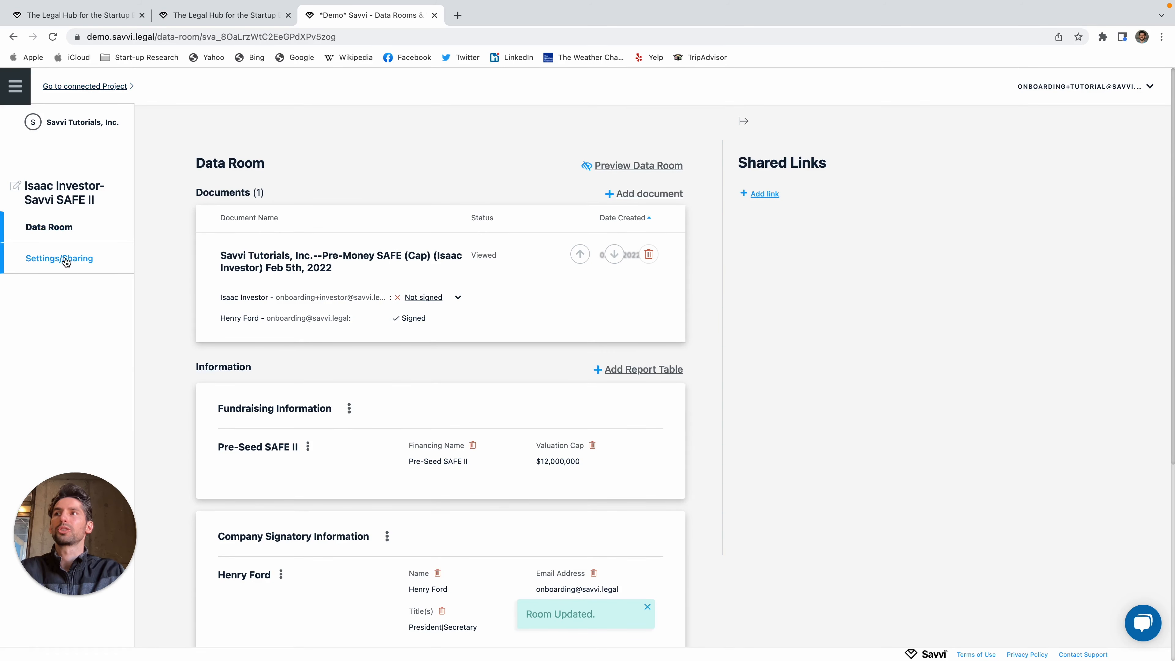
left_click(86, 87)
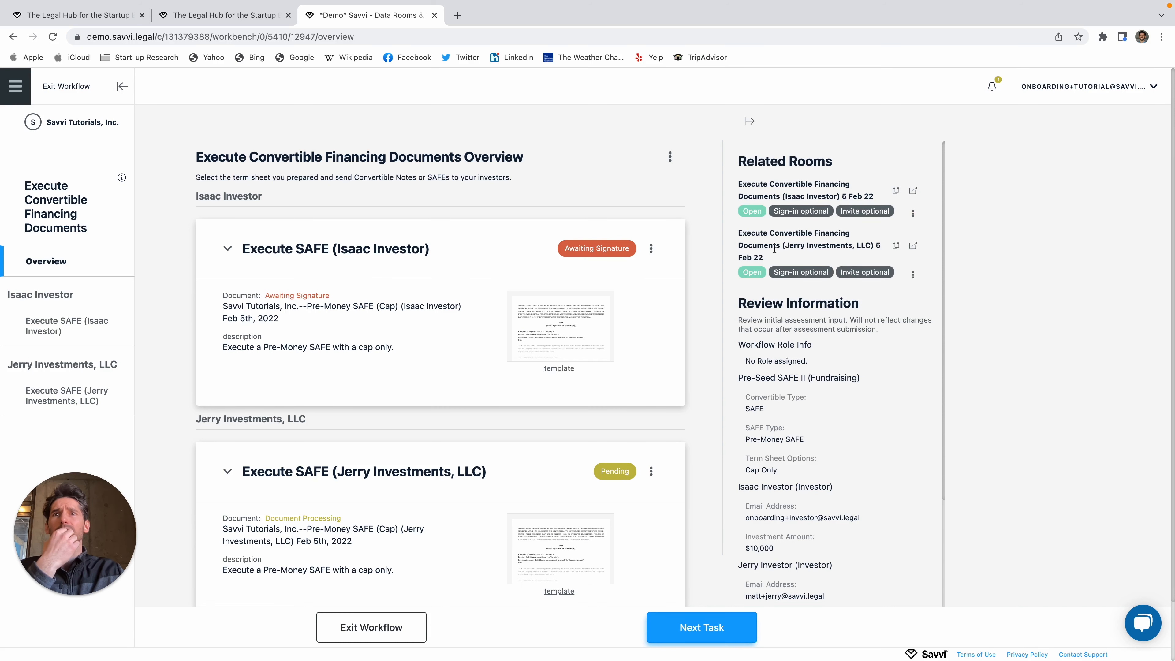
Step: Copy the Related Rooms links, then open the Execute SAFE (Jerry Investments, LLC) task
left_click(895, 191)
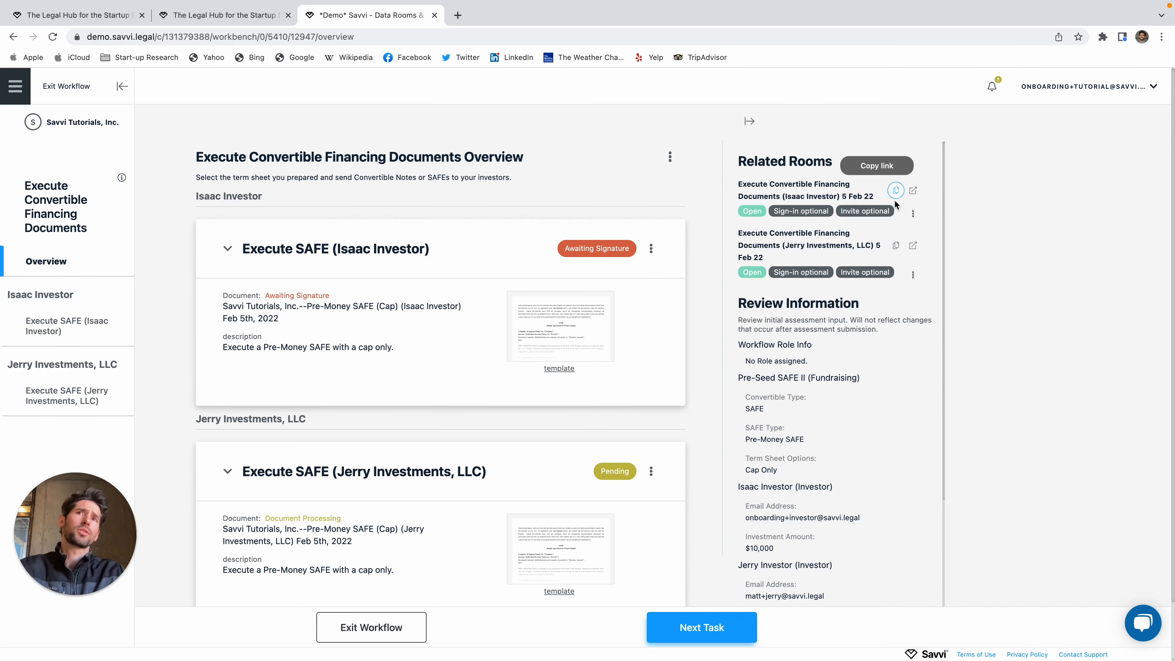
left_click(895, 247)
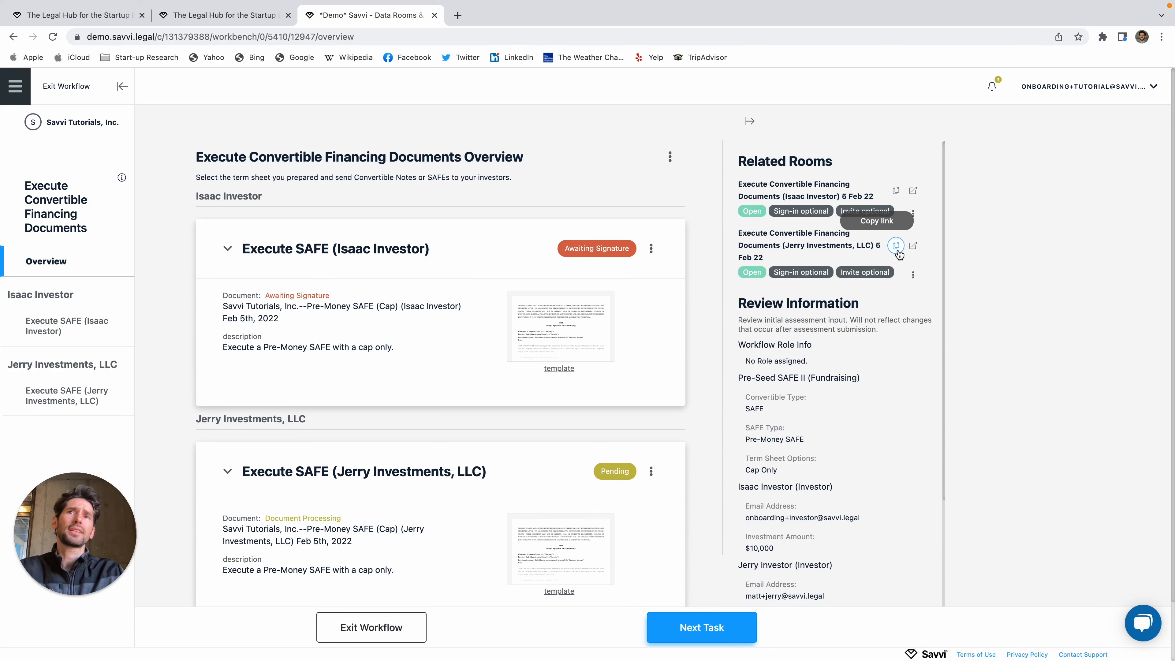
left_click(895, 191)
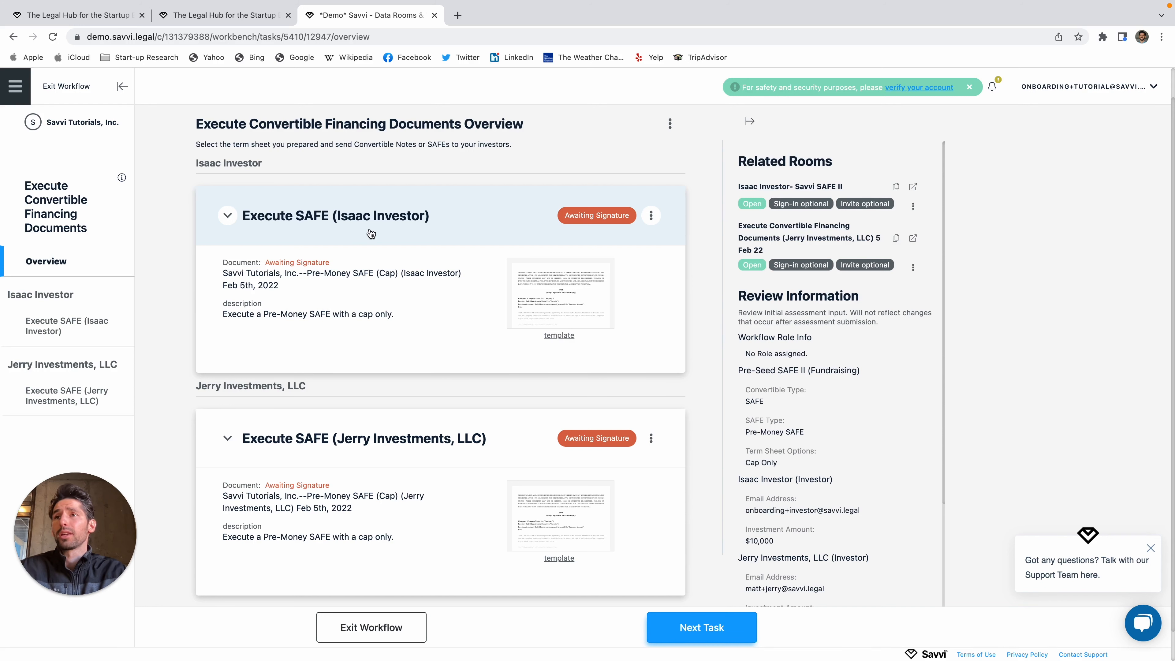
left_click(284, 440)
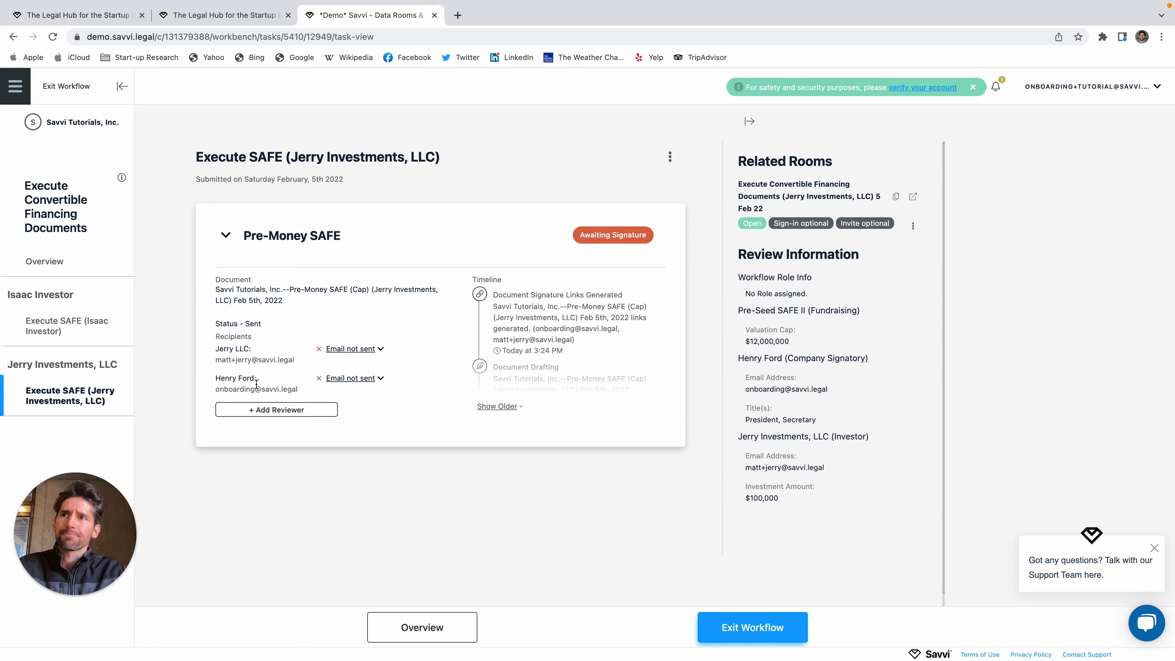
Step: Copy the company signatory's link for the Jerry Investments SAFE and load it in a new tab
left_click(361, 378)
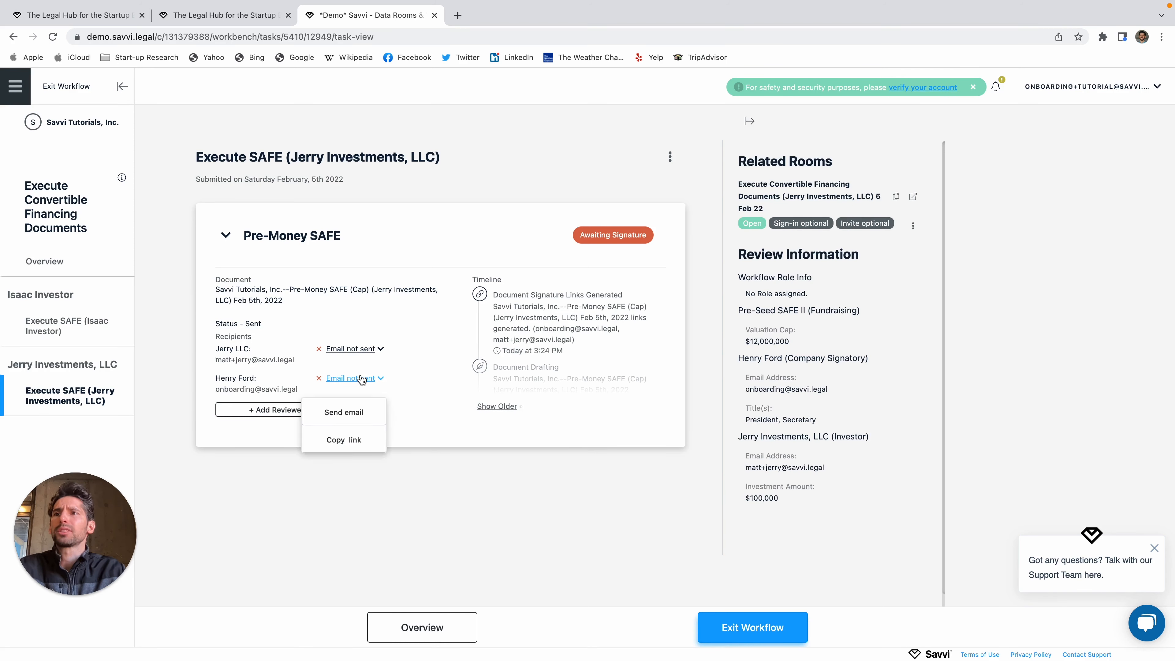
left_click(370, 493)
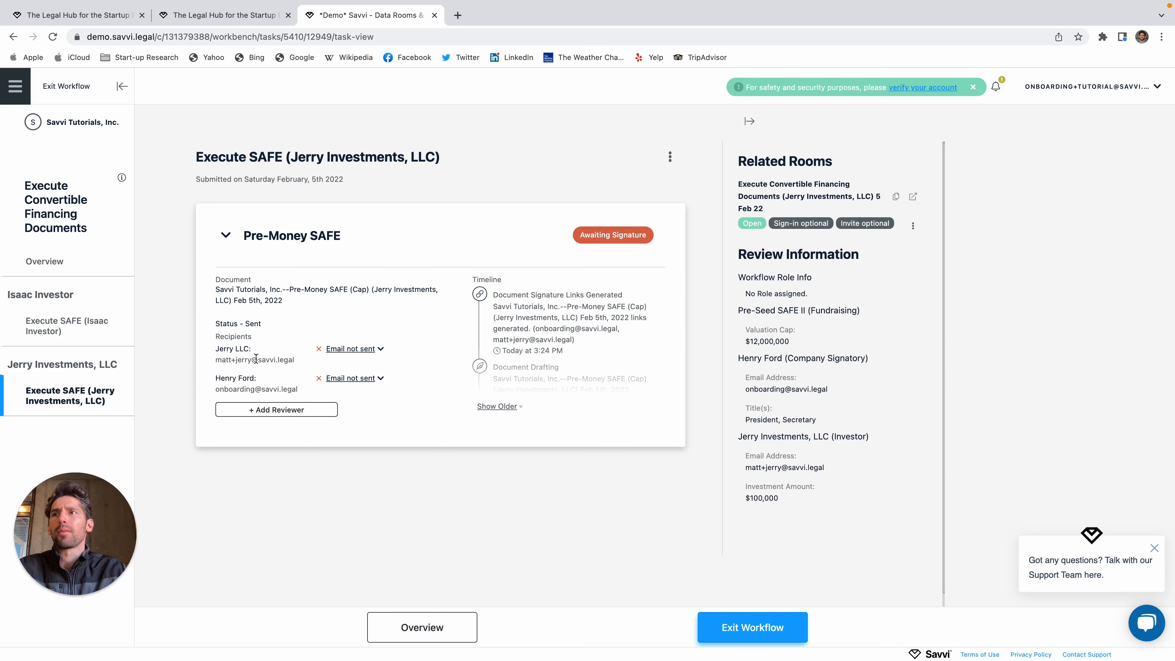
left_click(373, 382)
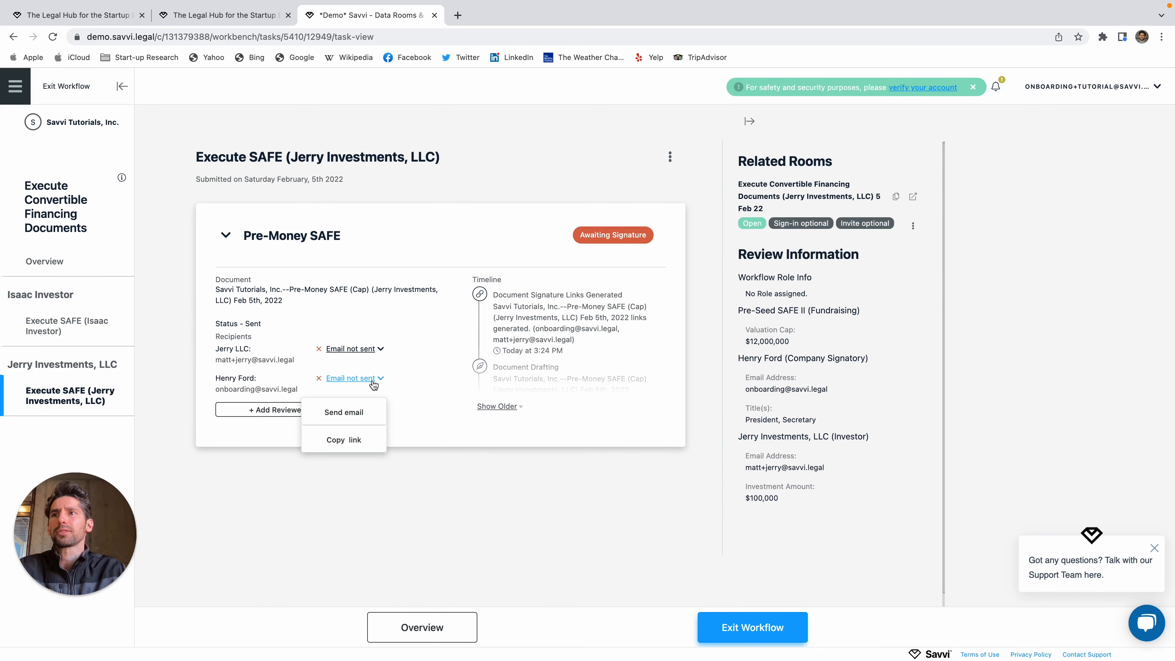
left_click(354, 444)
key("ctrl+t")
key("ctrl+v")
key("Return")
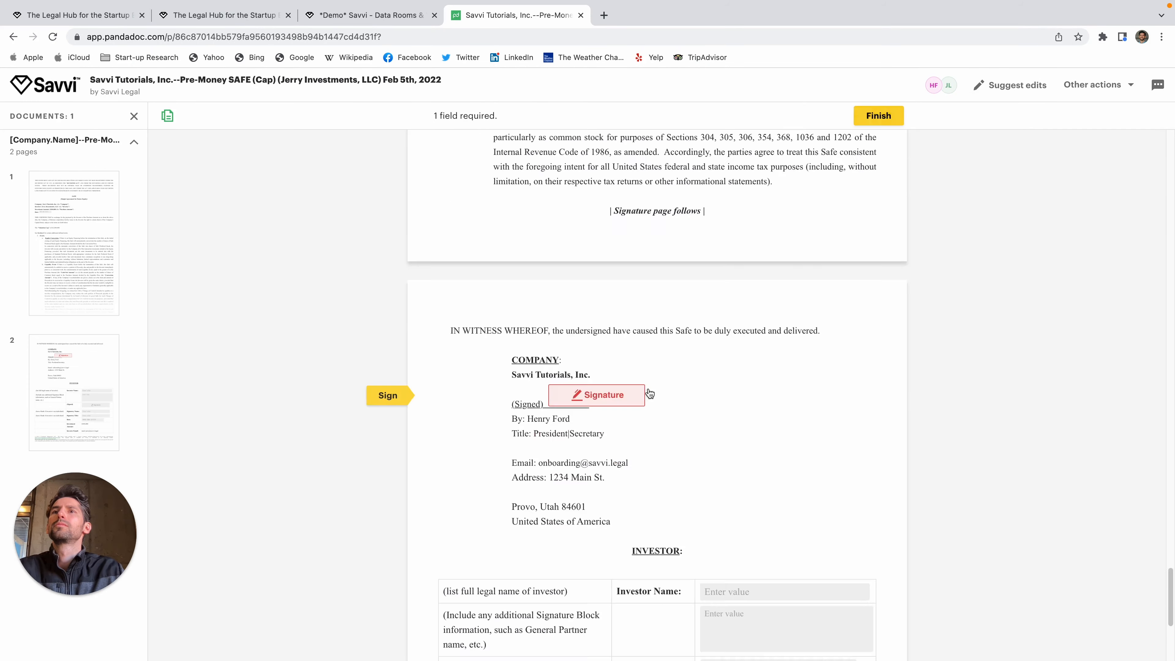
Step: Apply the company signature to the Jerry Investments, LLC SAFE in PandaDoc and finish signing
left_click(627, 393)
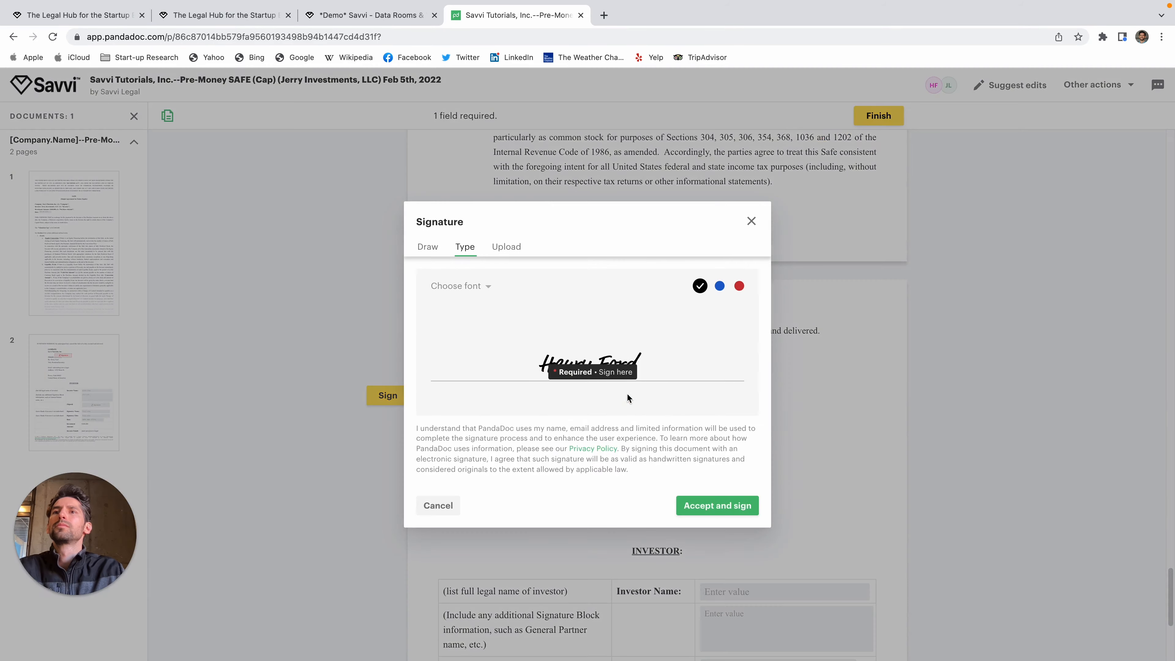
left_click(703, 504)
left_click(881, 117)
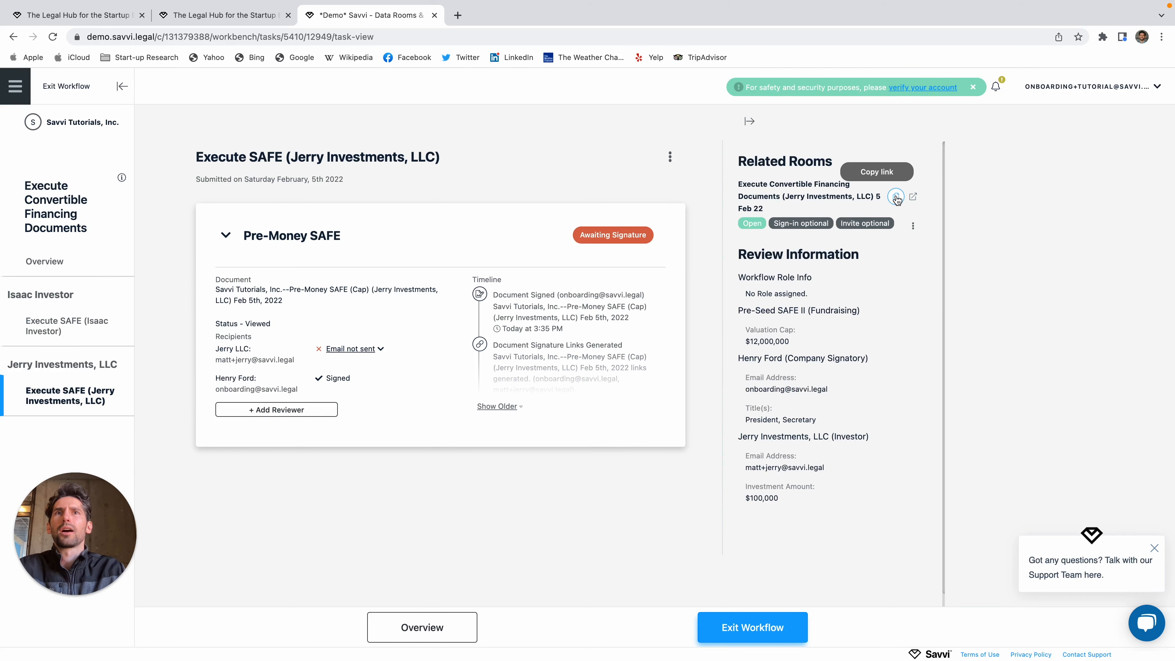
Step: Review the Jerry Investments data room's signing status, then return to the financing workflow overview
left_click(912, 197)
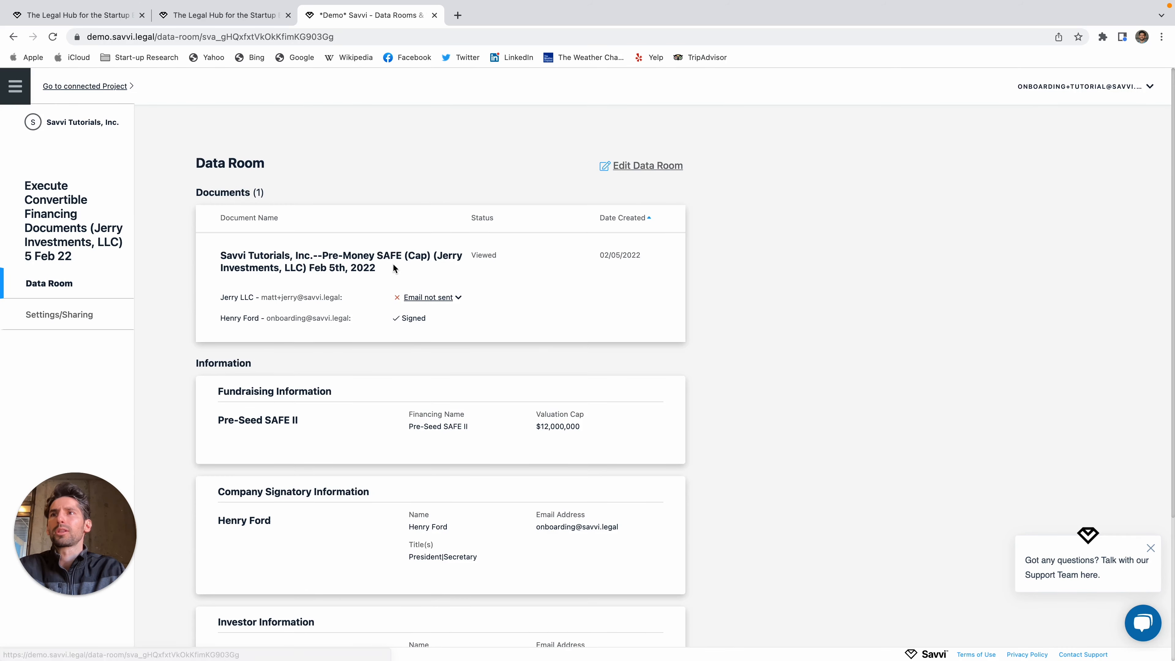
scroll(433, 323, "down", 4)
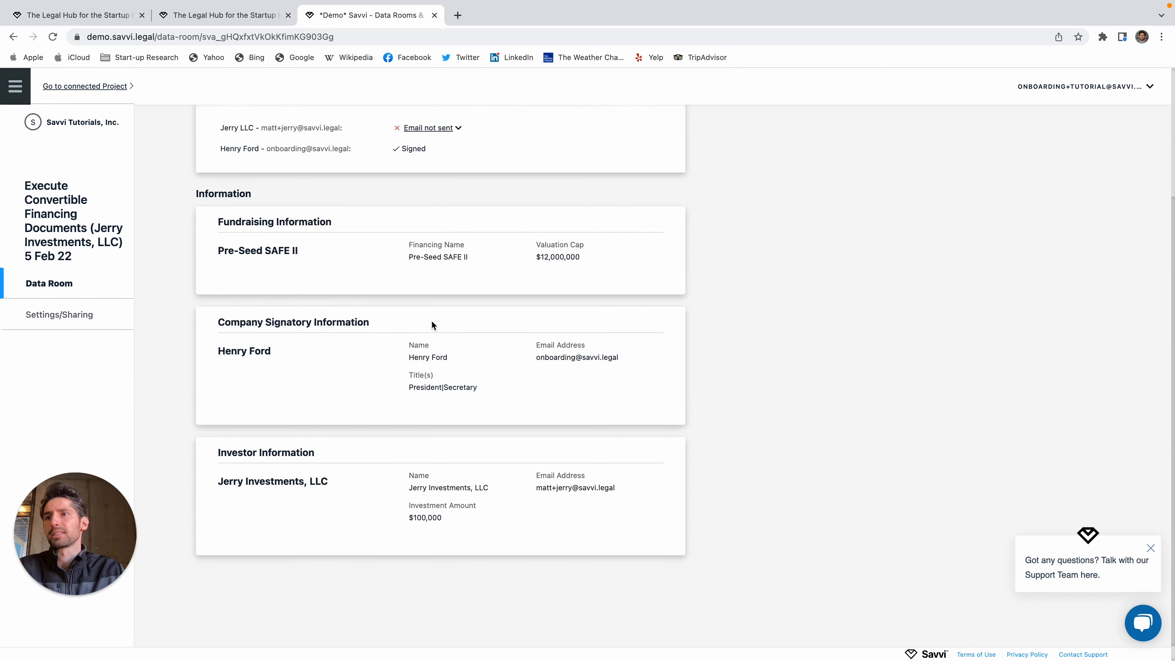
scroll(430, 322, "up", 4)
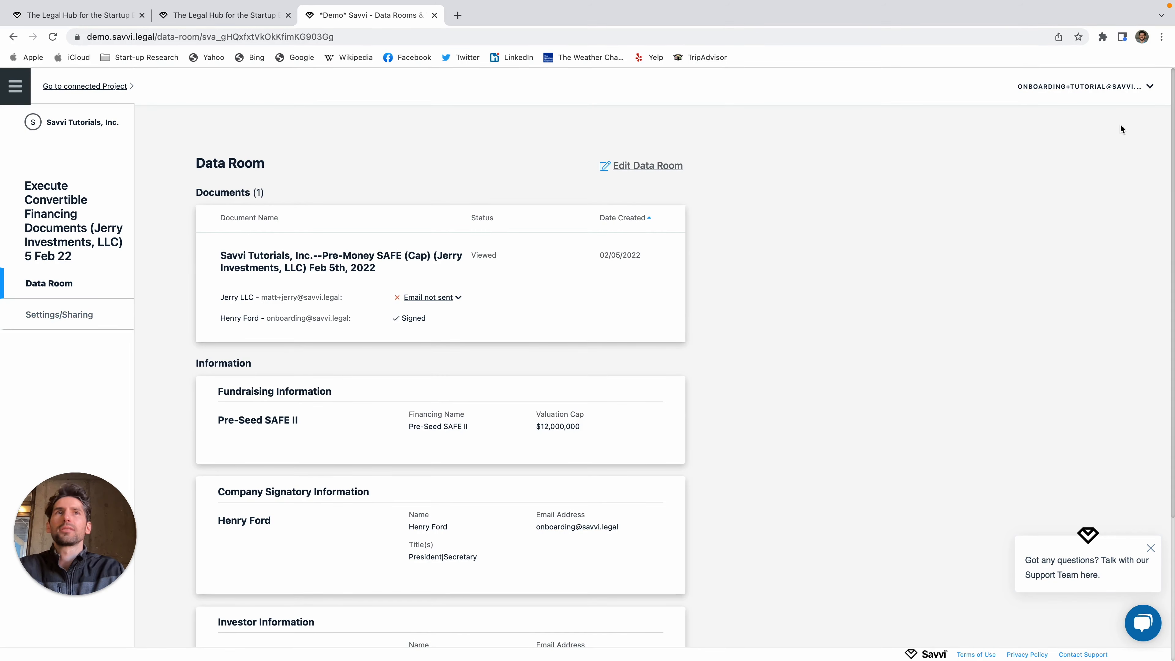
scroll(323, 386, "down", 3)
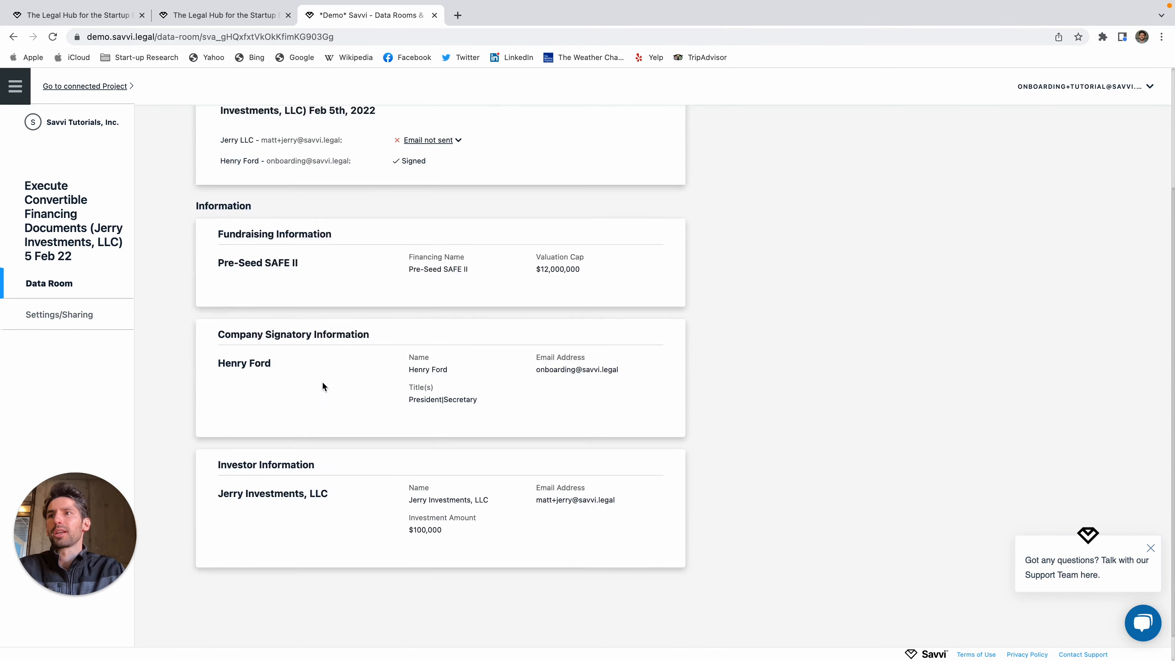
scroll(322, 383, "up", 4)
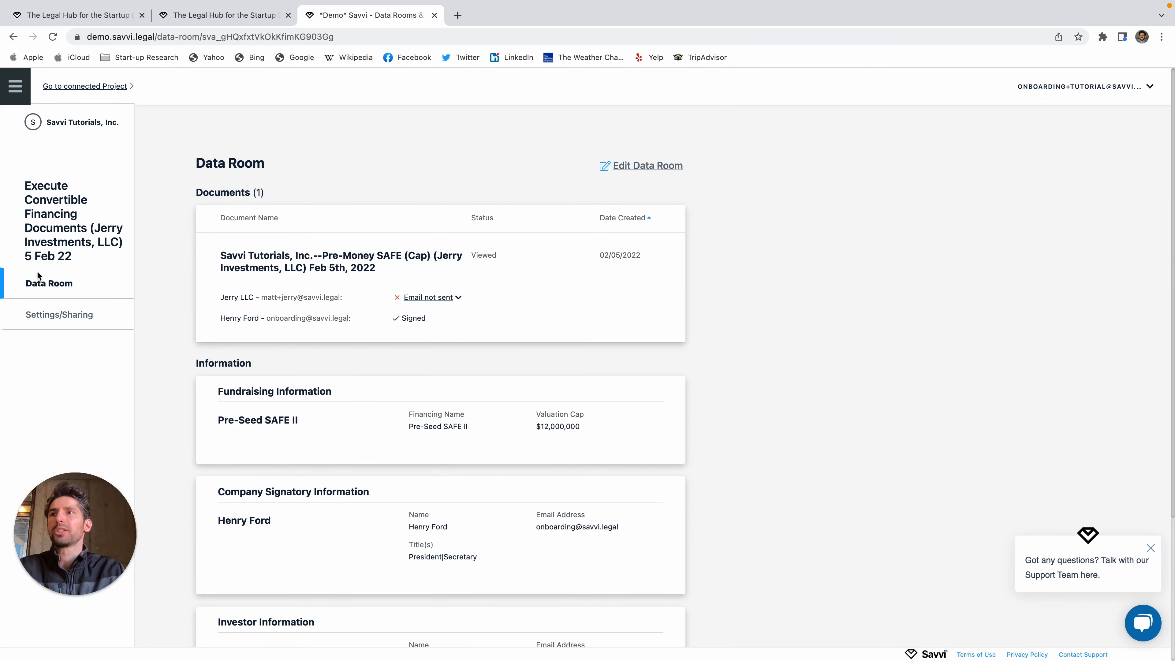
scroll(690, 410, "down", 2)
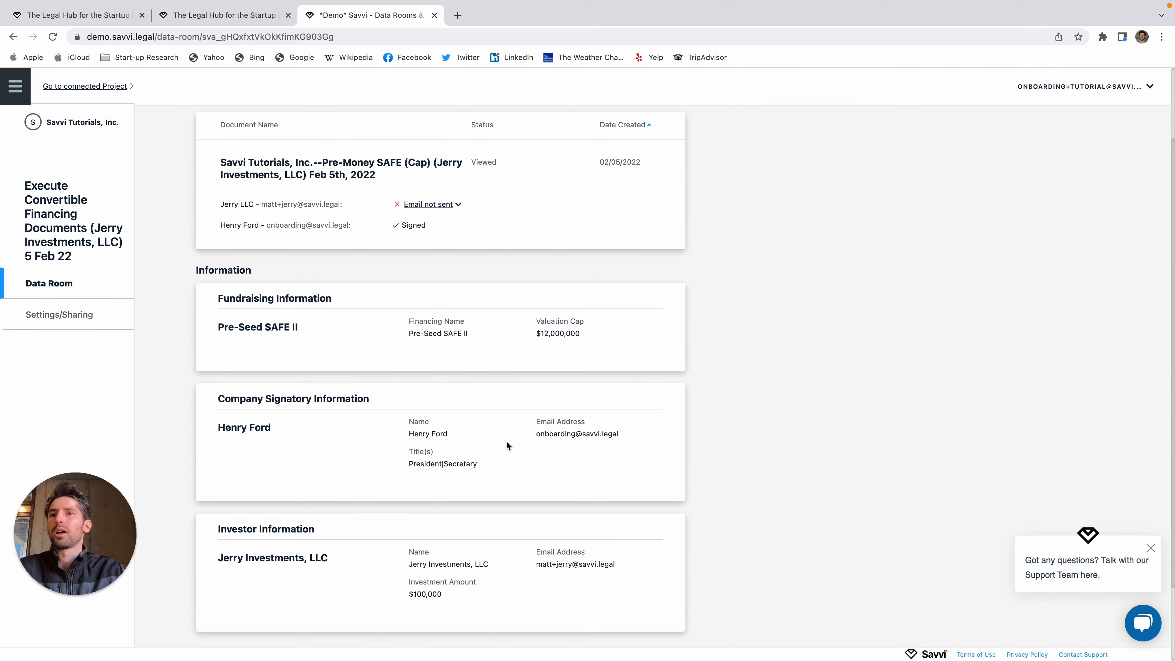
scroll(506, 440, "up", 2)
scroll(642, 508, "down", 4)
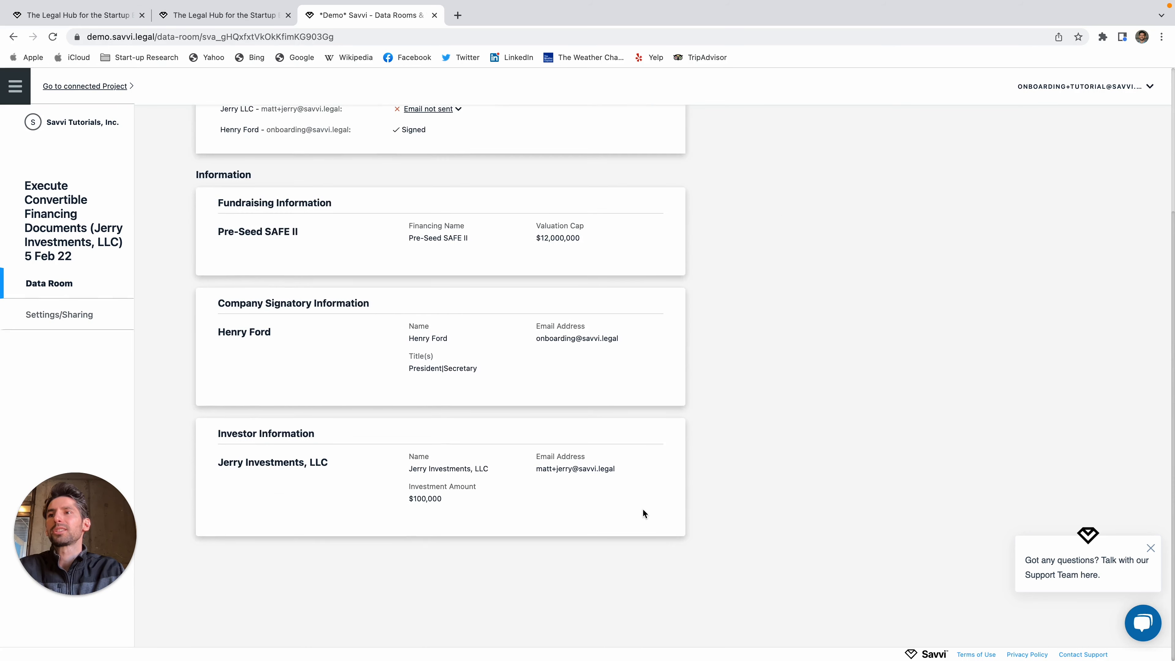
scroll(519, 399, "up", 2)
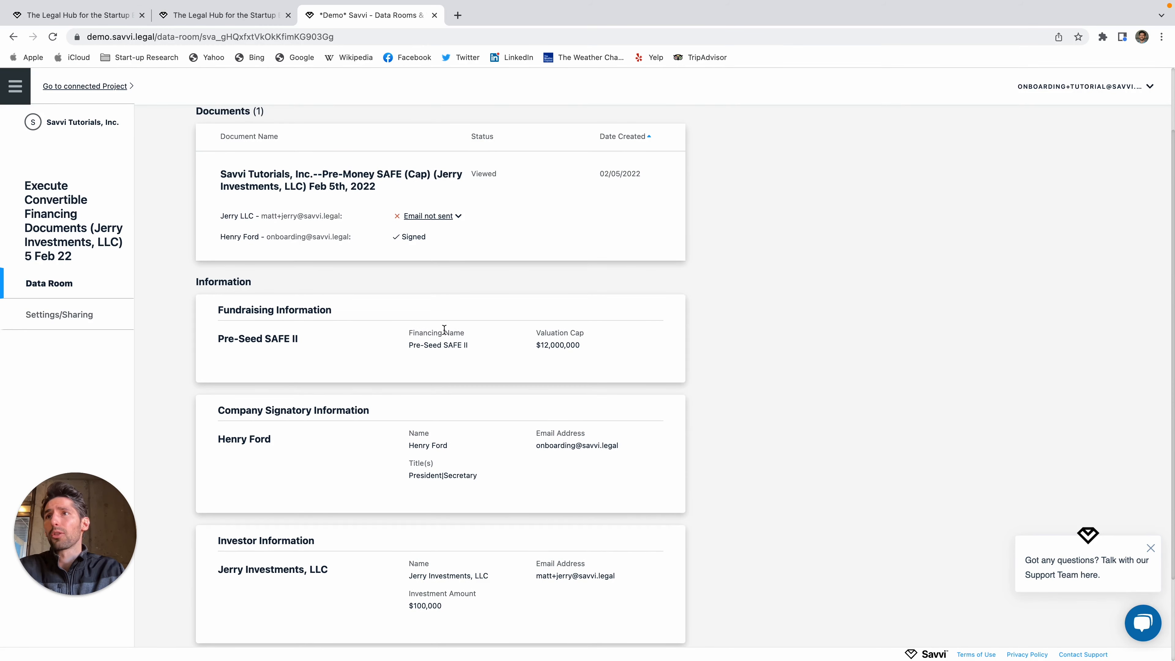
scroll(444, 329, "up", 2)
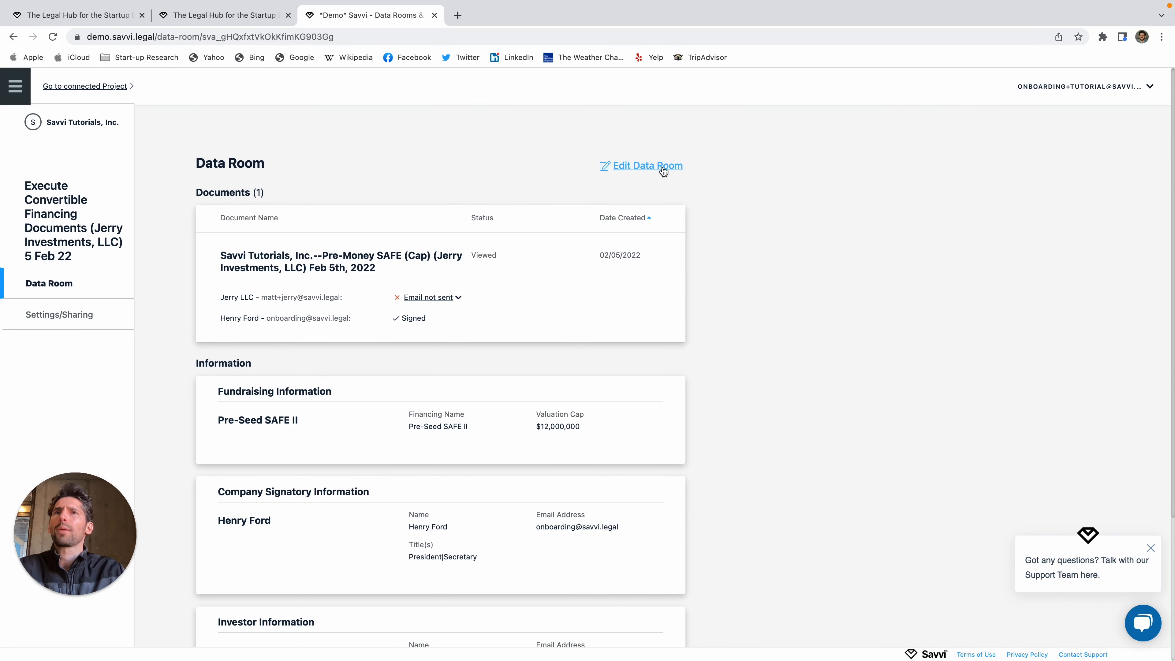
left_click(126, 89)
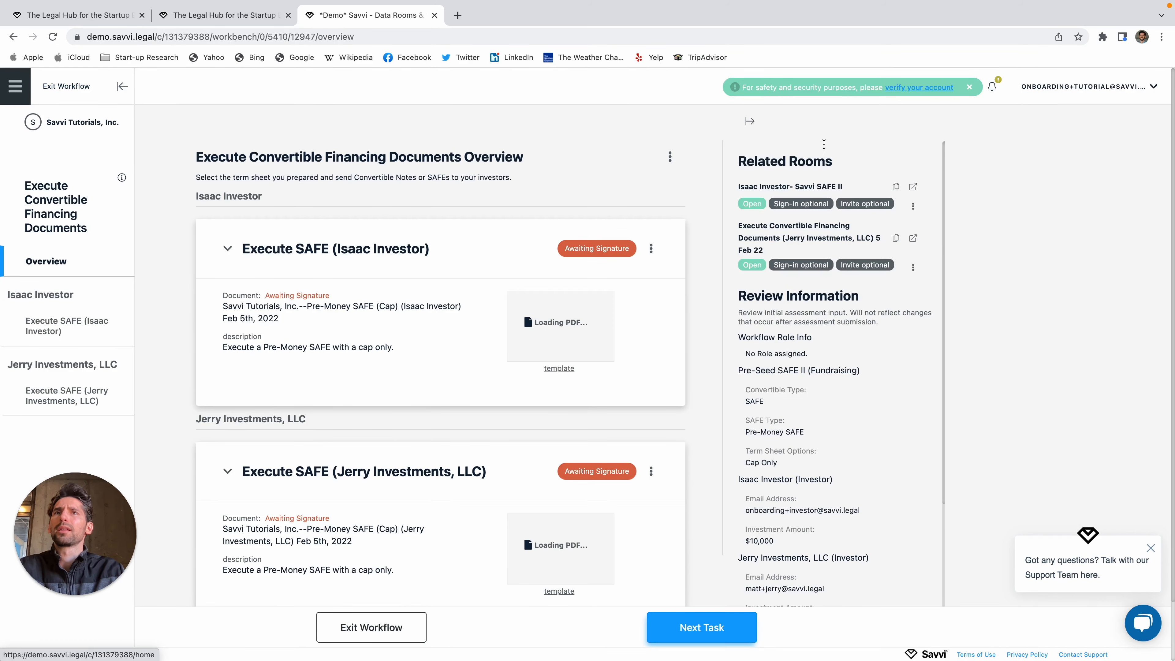
Step: Copy the Jerry Investments room link, log out of the company account, and open that link
left_click(897, 244)
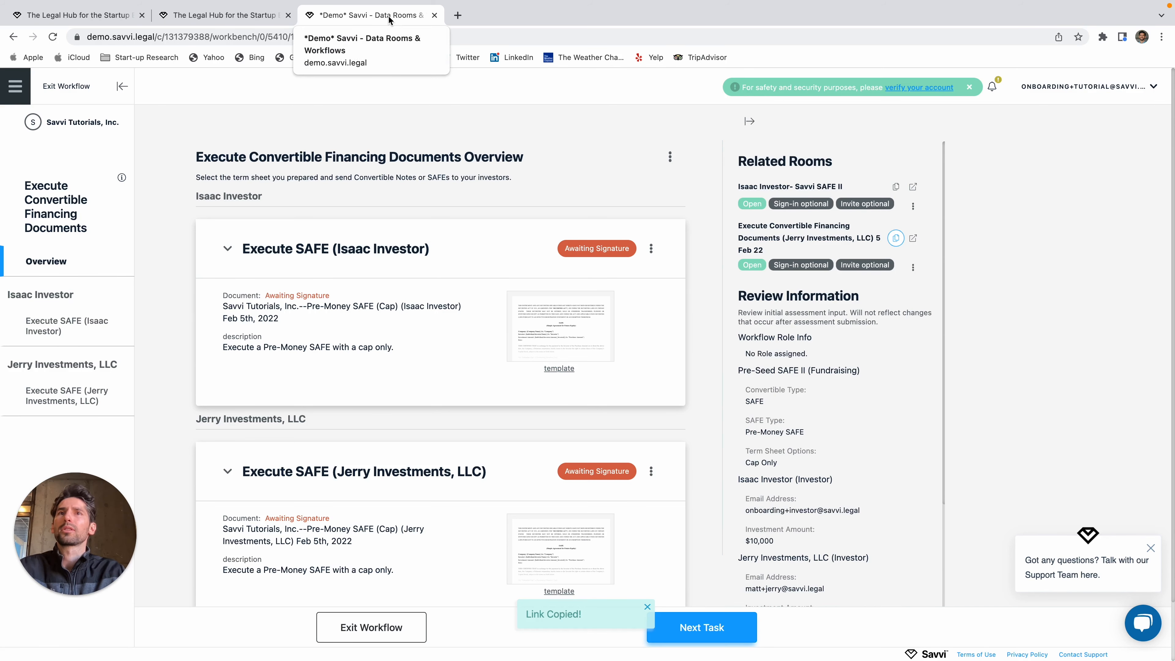
left_click(895, 237)
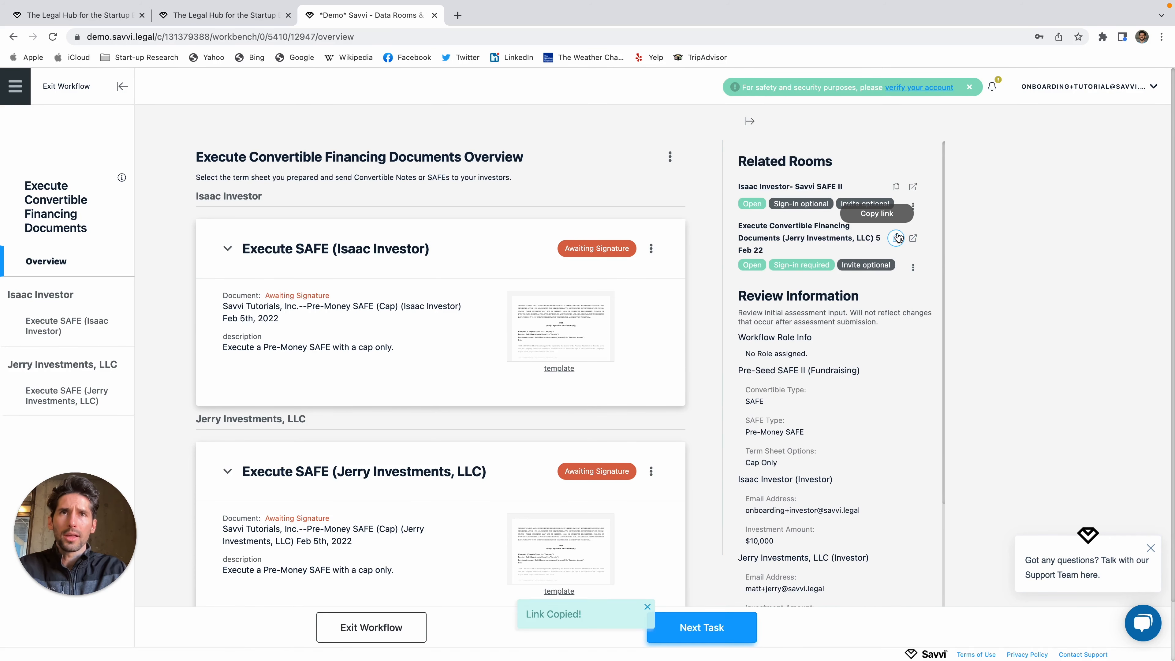
left_click(1110, 87)
left_click(1063, 176)
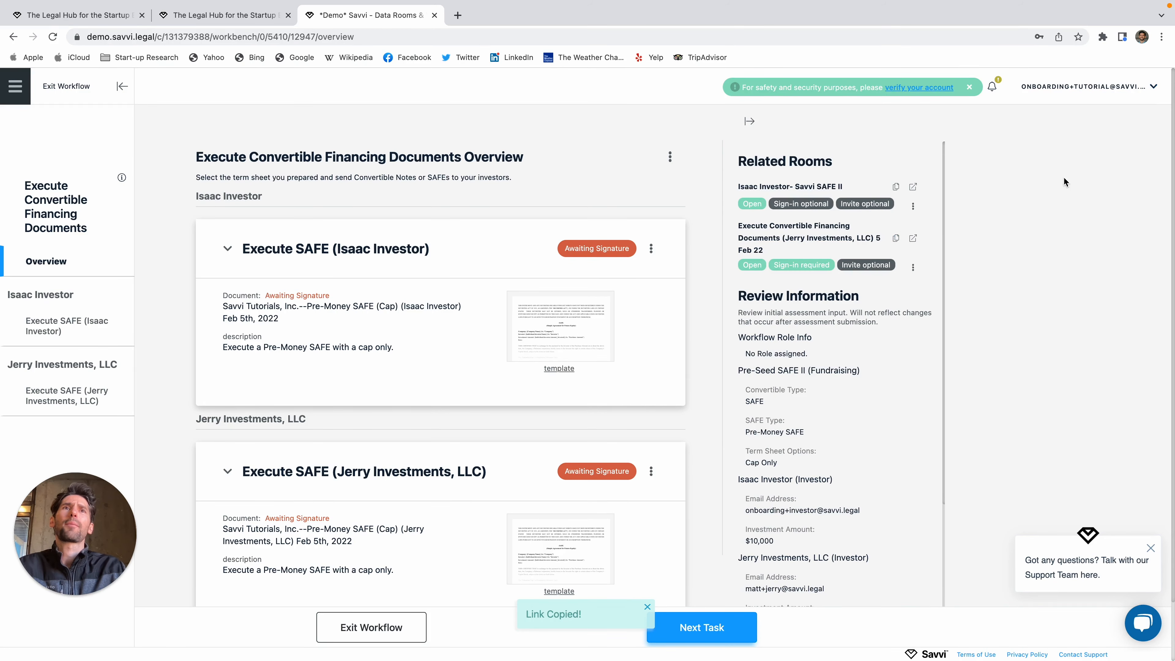
left_click(473, 44)
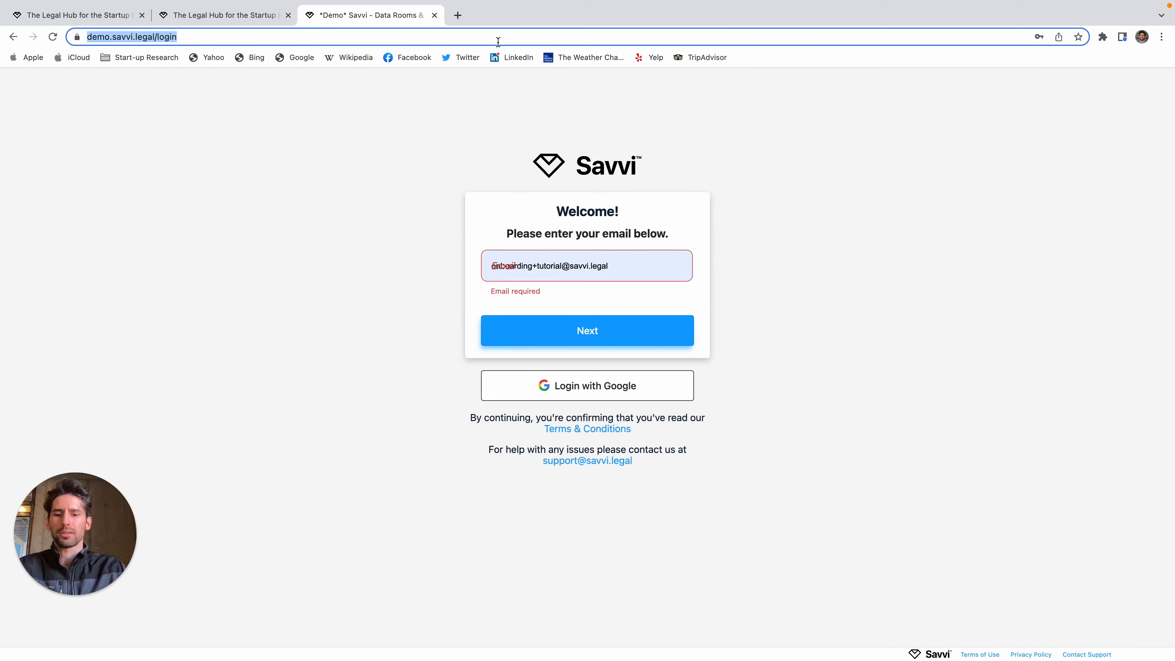
key("super+v")
key("Return")
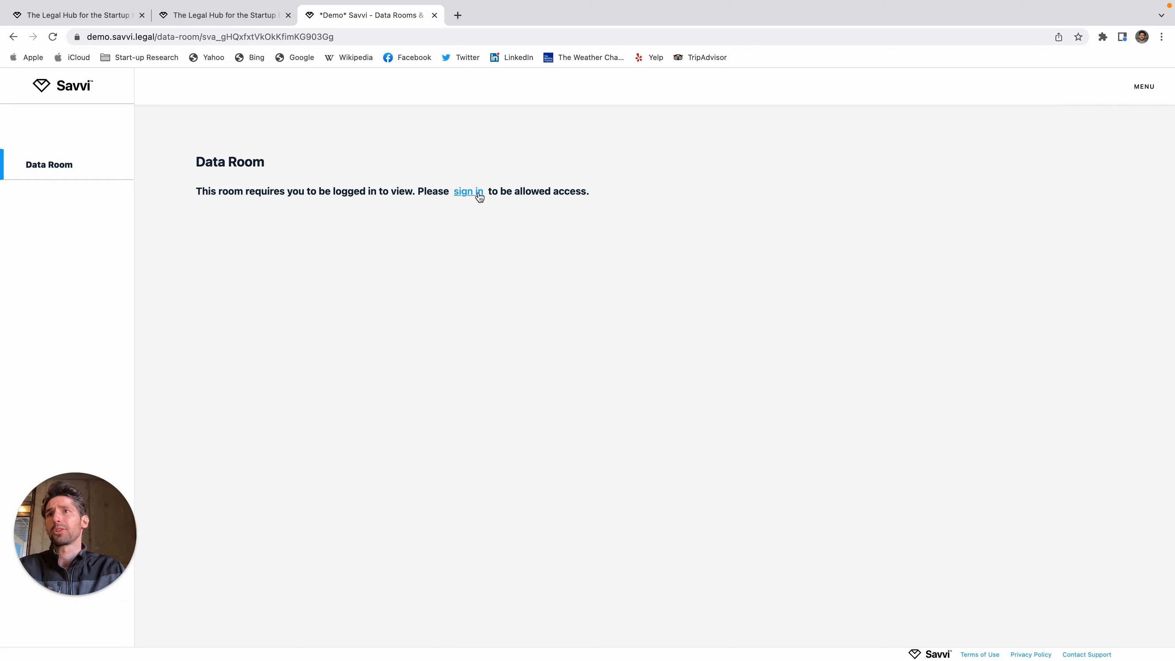
Step: Sign in to the room with the investor's saved email address and saved password
left_click(467, 191)
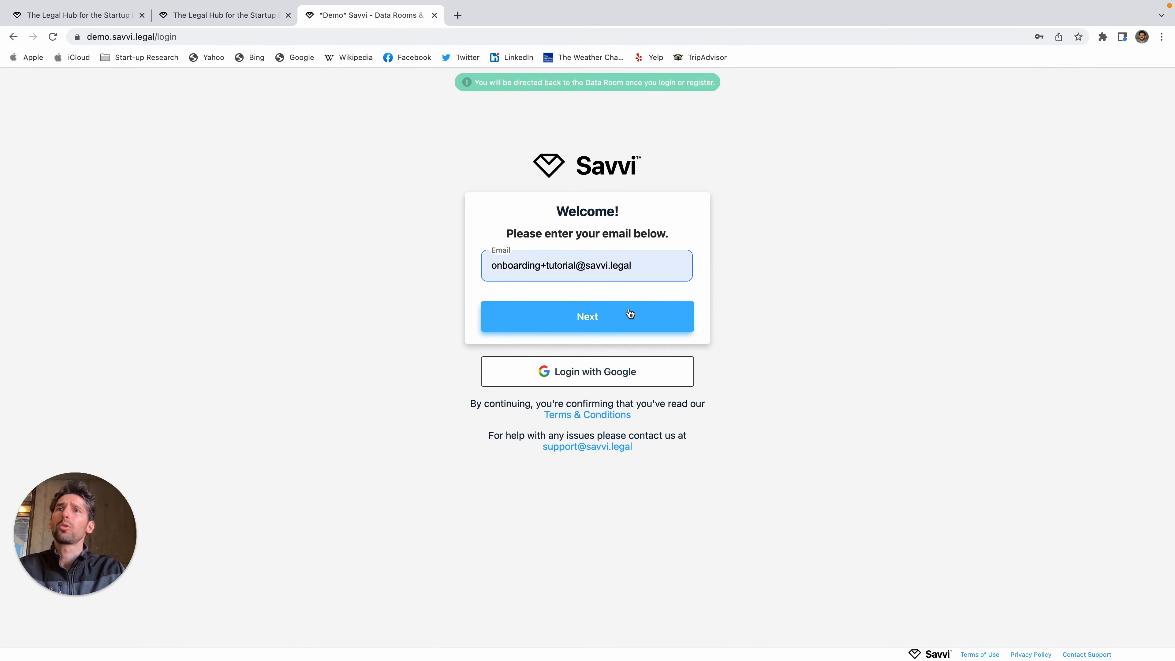
triple_click(653, 271)
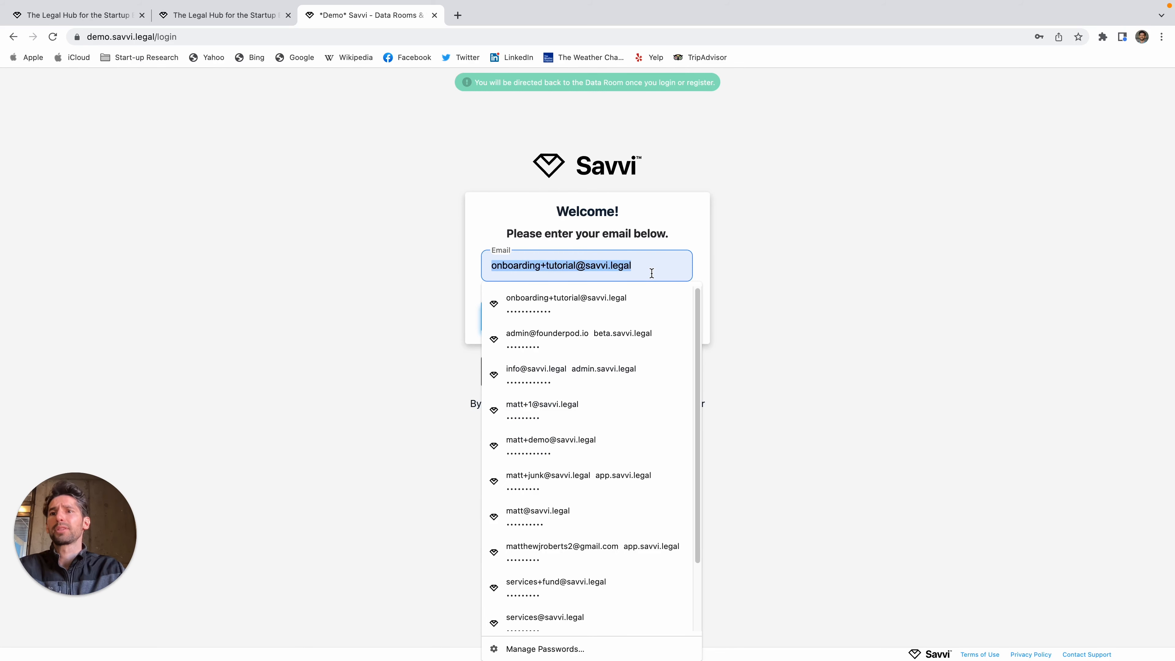
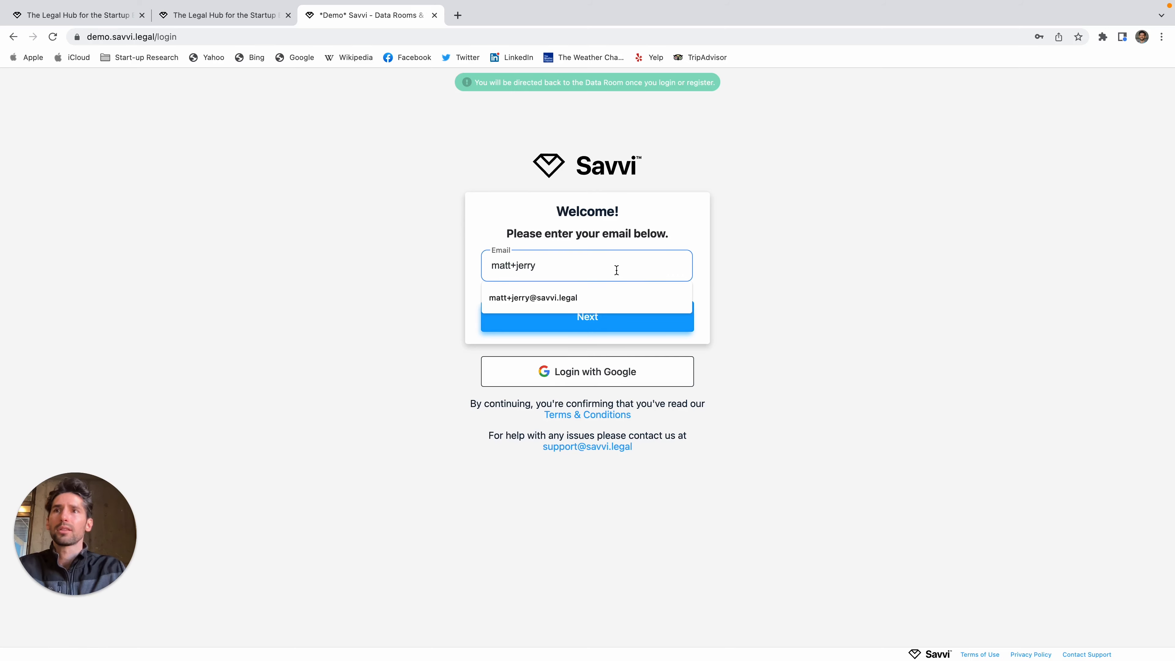
left_click(486, 297)
left_click(511, 315)
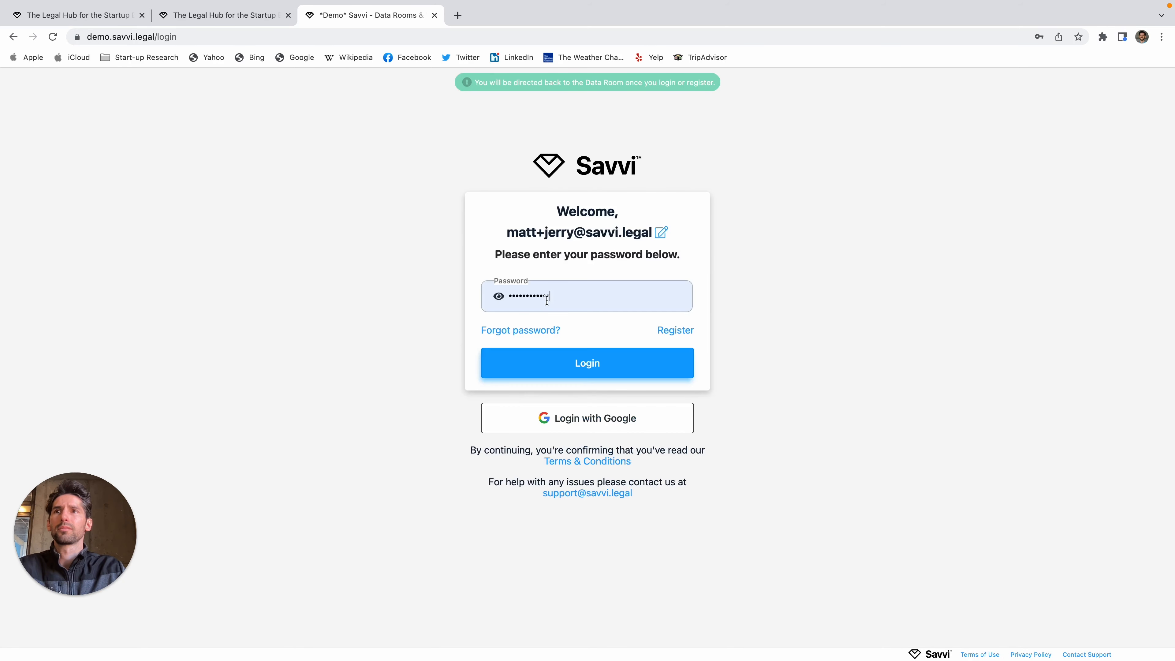
left_click(580, 292)
Step: Complete the investor login, then open the 'Email not sent' options for the investor's SAFE
key("Return")
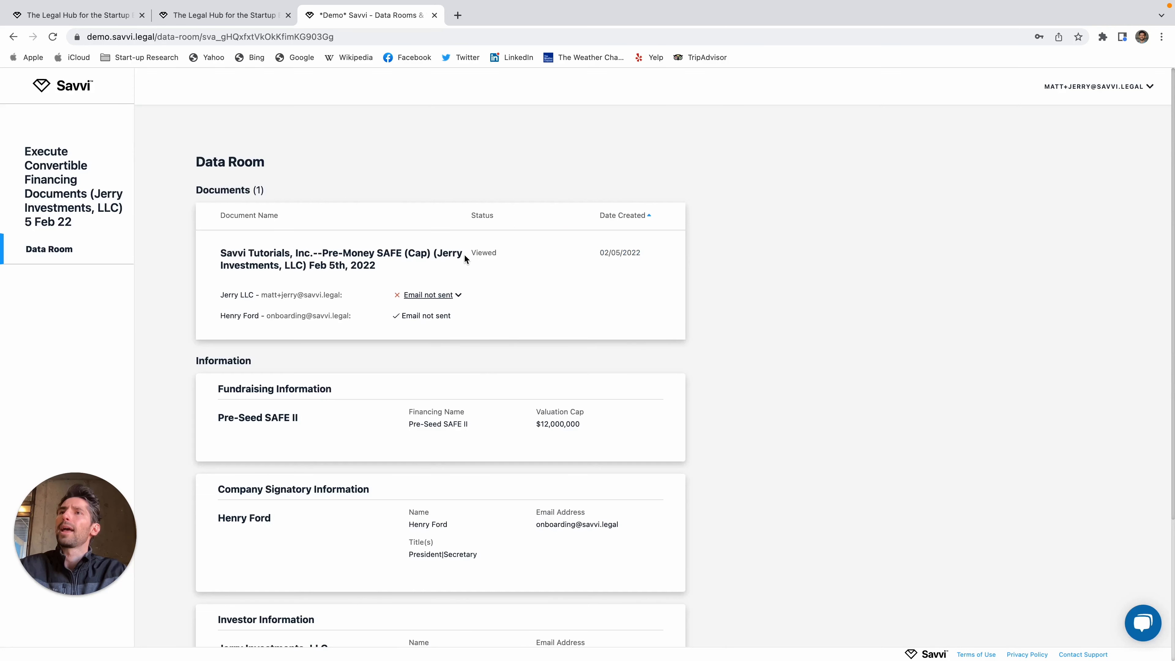
scroll(406, 359, "down", 3)
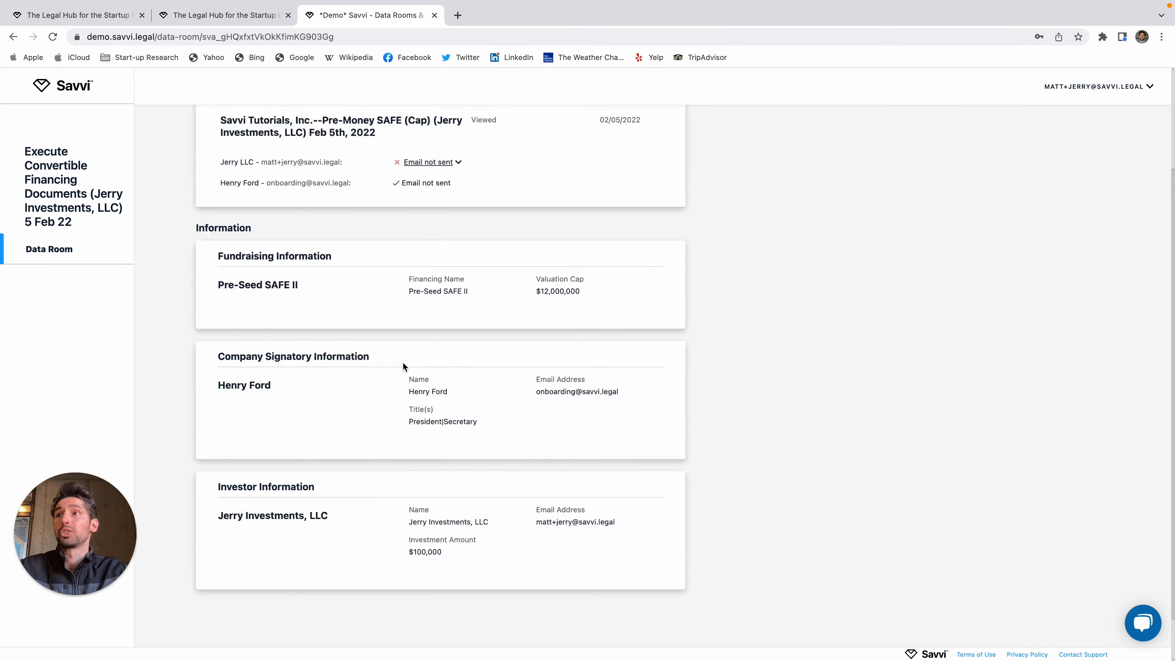
scroll(402, 362, "up", 5)
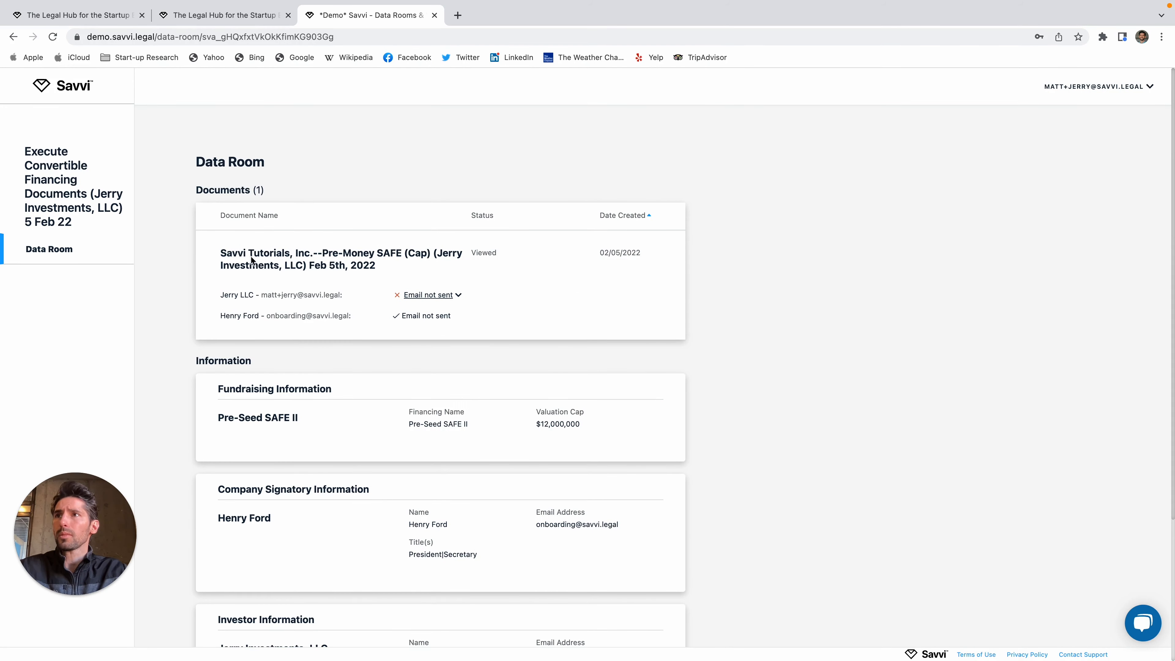
left_click_drag(223, 258, 403, 272)
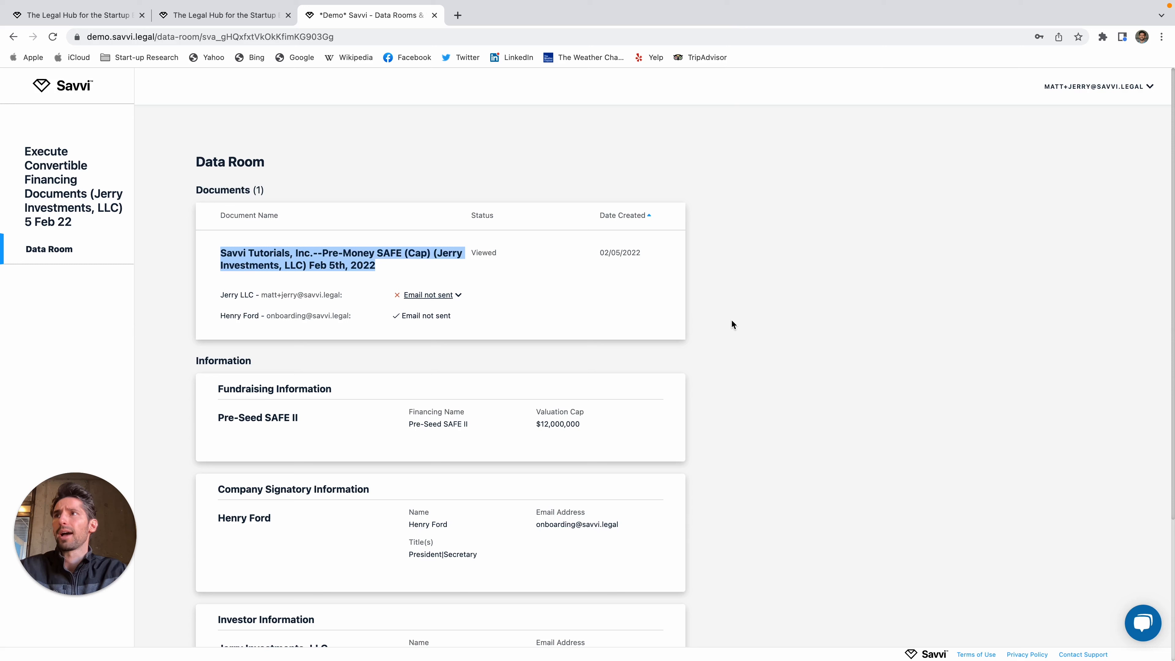
left_click(449, 296)
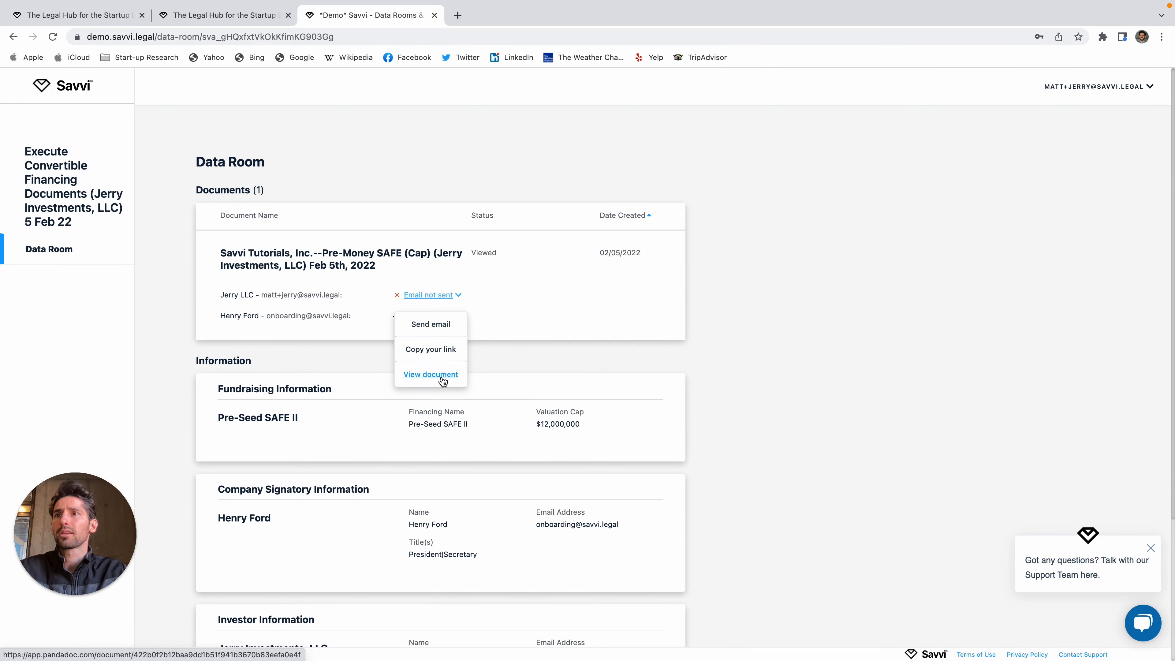
Step: Open the SAFE in PandaDoc and enter the investor's name in the Investor Name field
left_click(430, 374)
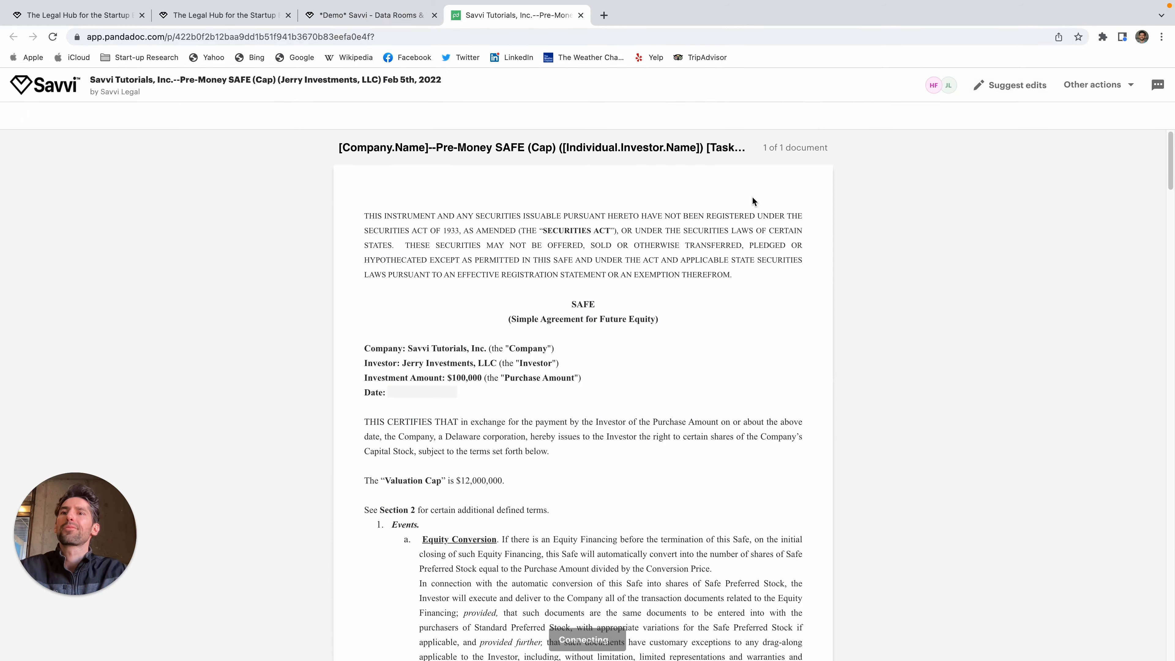
left_click(496, 392)
left_click(635, 475)
scroll(657, 335, "down", 5)
left_click(386, 183)
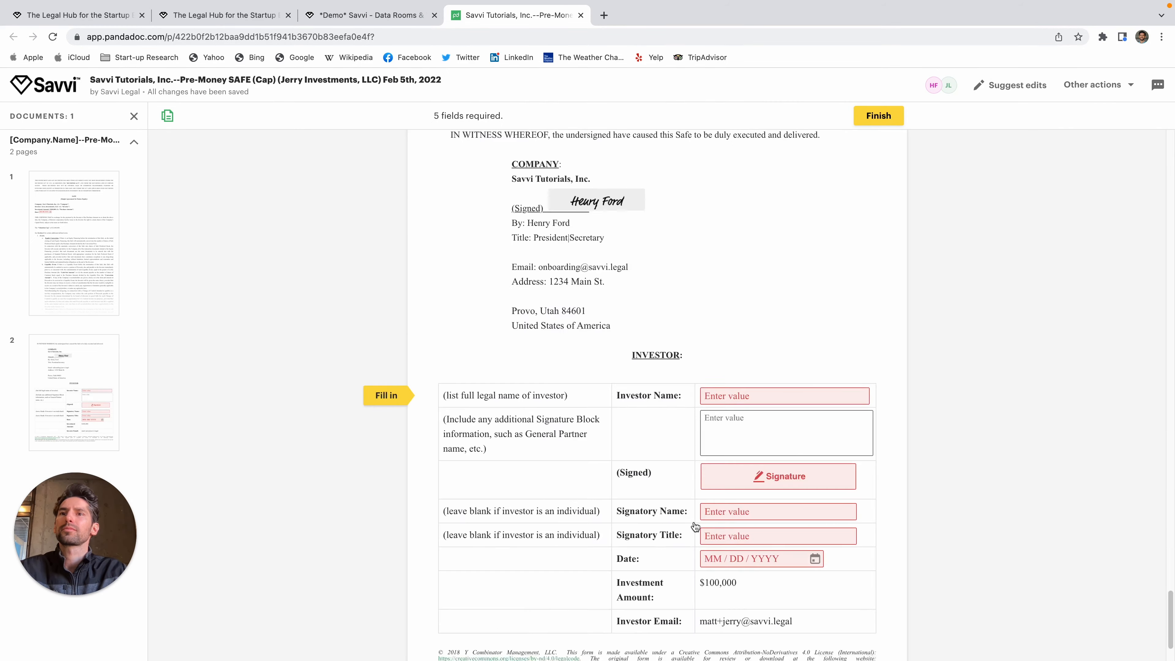
left_click(822, 395)
type("Jerry Investor")
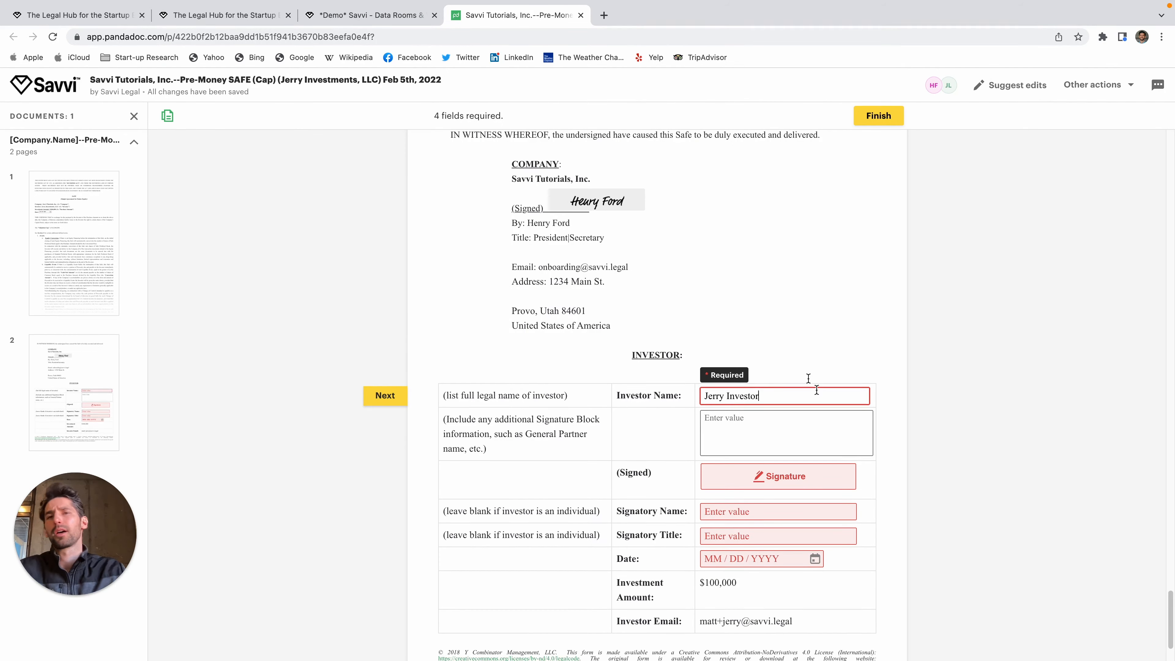
key("Tab")
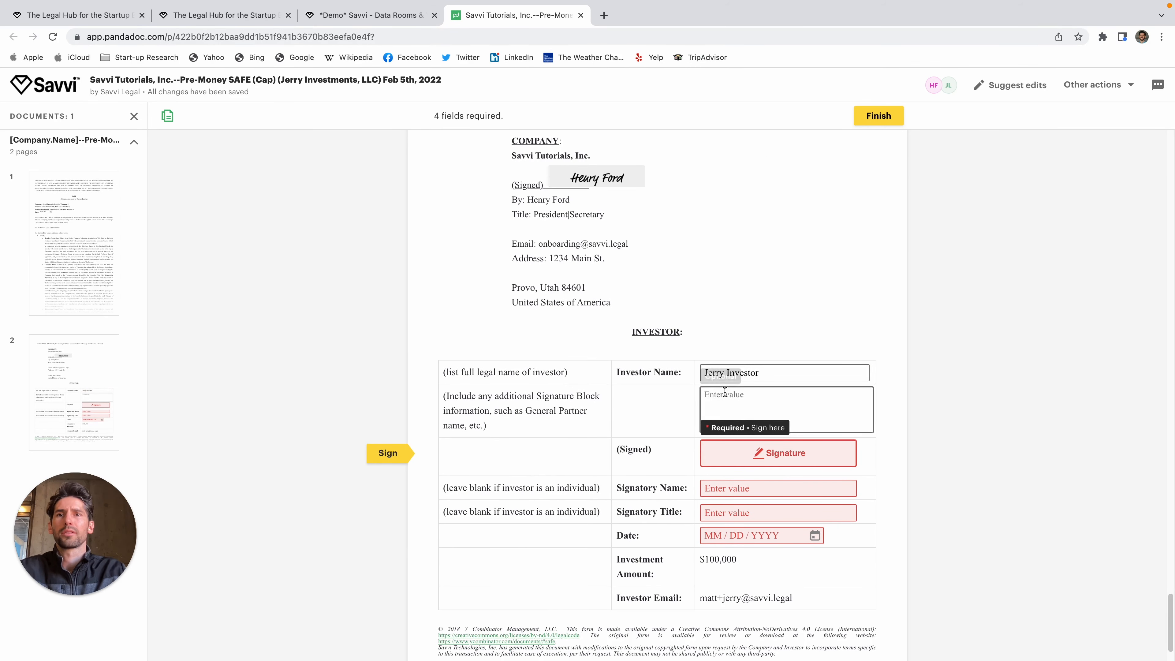
Step: Place the signature, fill the Signatory Name, and correct Investor Name to 'Jerry Investments, LLC'
left_click(778, 453)
left_click(714, 505)
left_click(774, 476)
type("Jerry Investor")
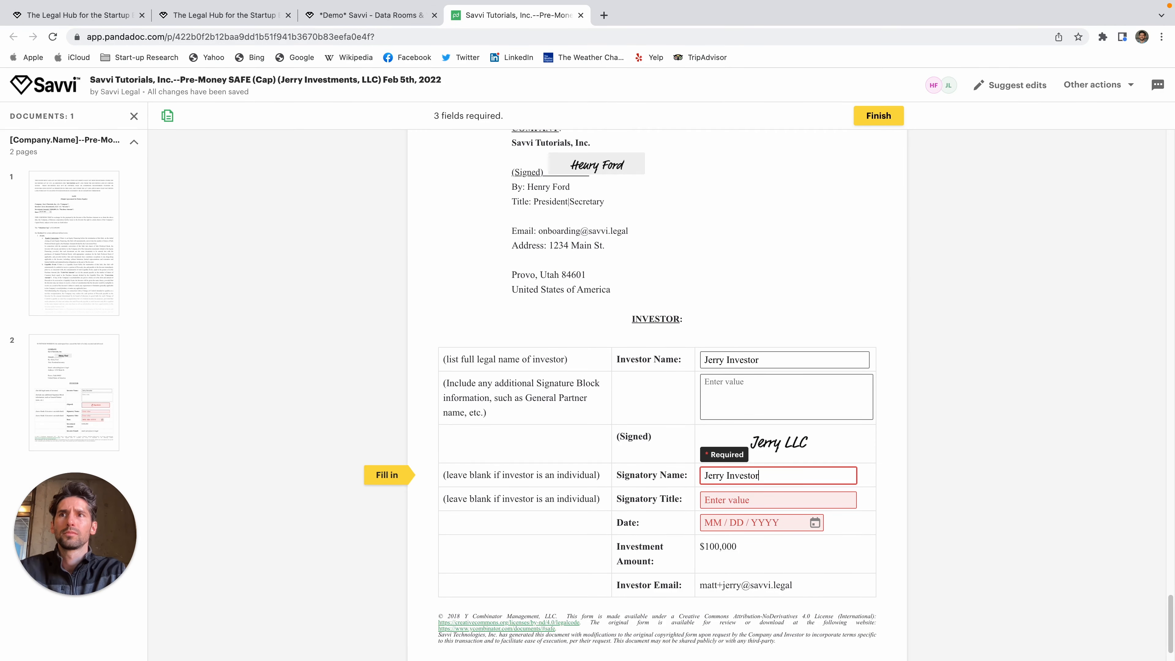
left_click(779, 359)
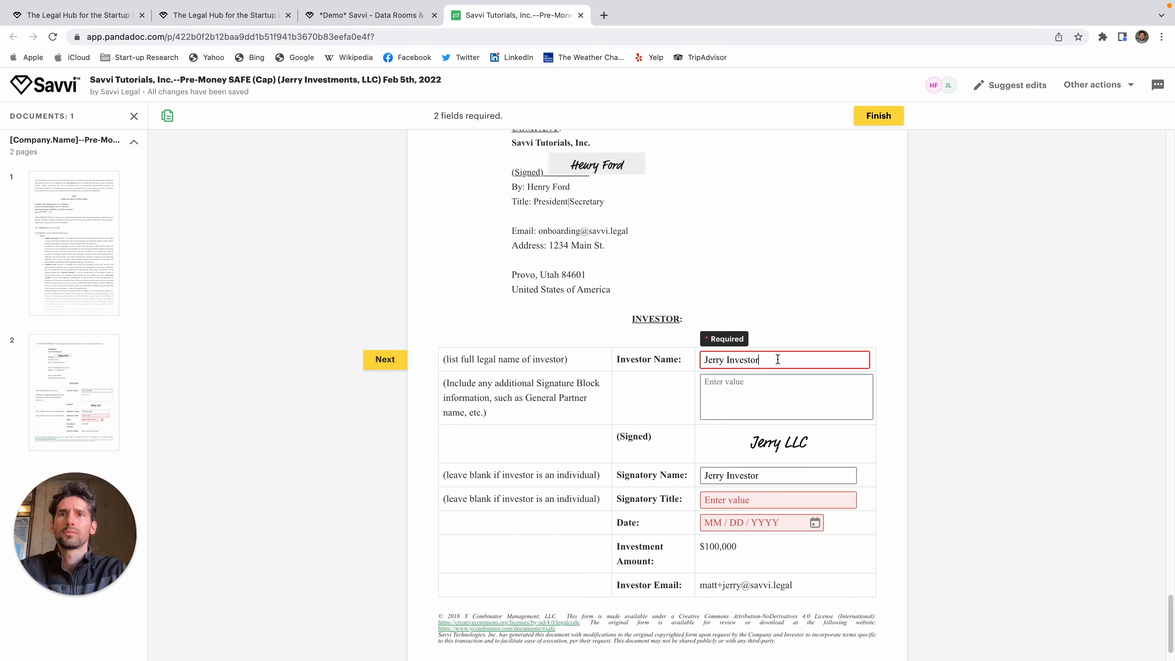
double_click(779, 360)
type("Investments, LLC")
Step: Replace the signature with a typed signature using the signatory's name
scroll(941, 376, "down", 2)
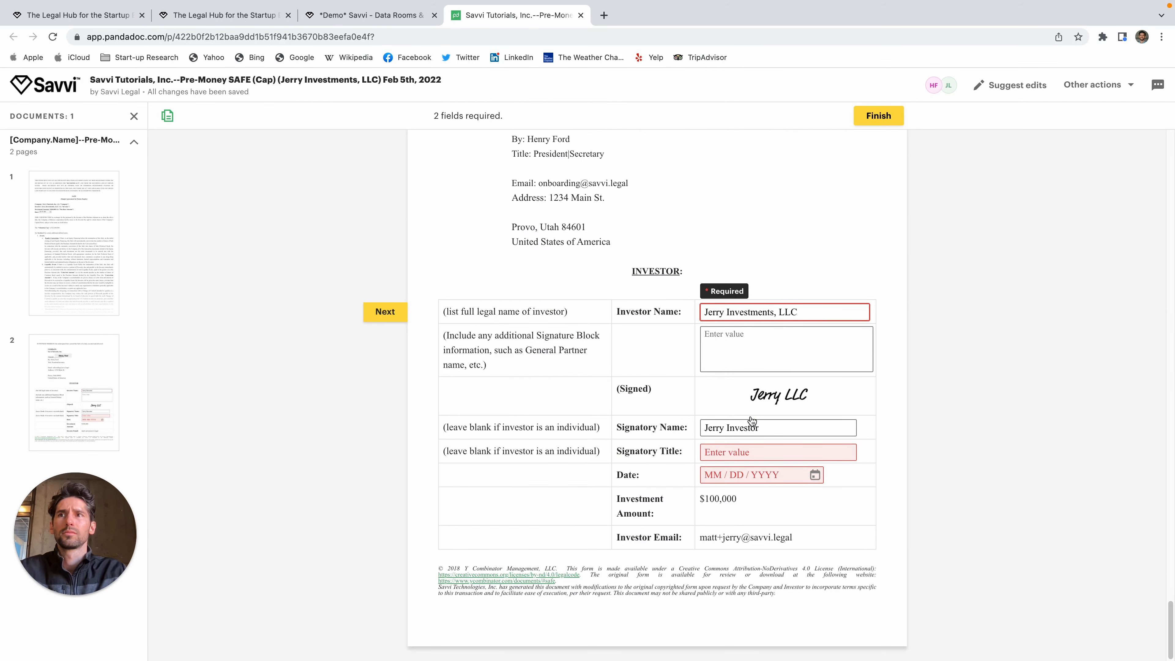
left_click(791, 396)
left_click(791, 396)
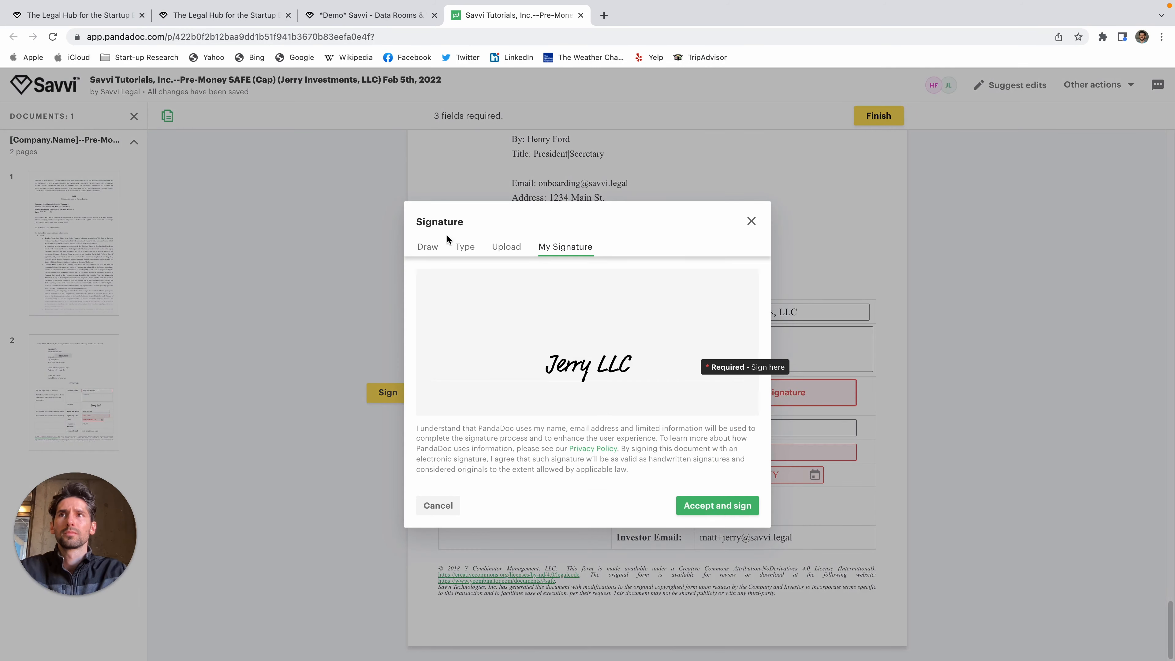
left_click(464, 246)
triple_click(588, 366)
type("Jerry Investor")
left_click(717, 506)
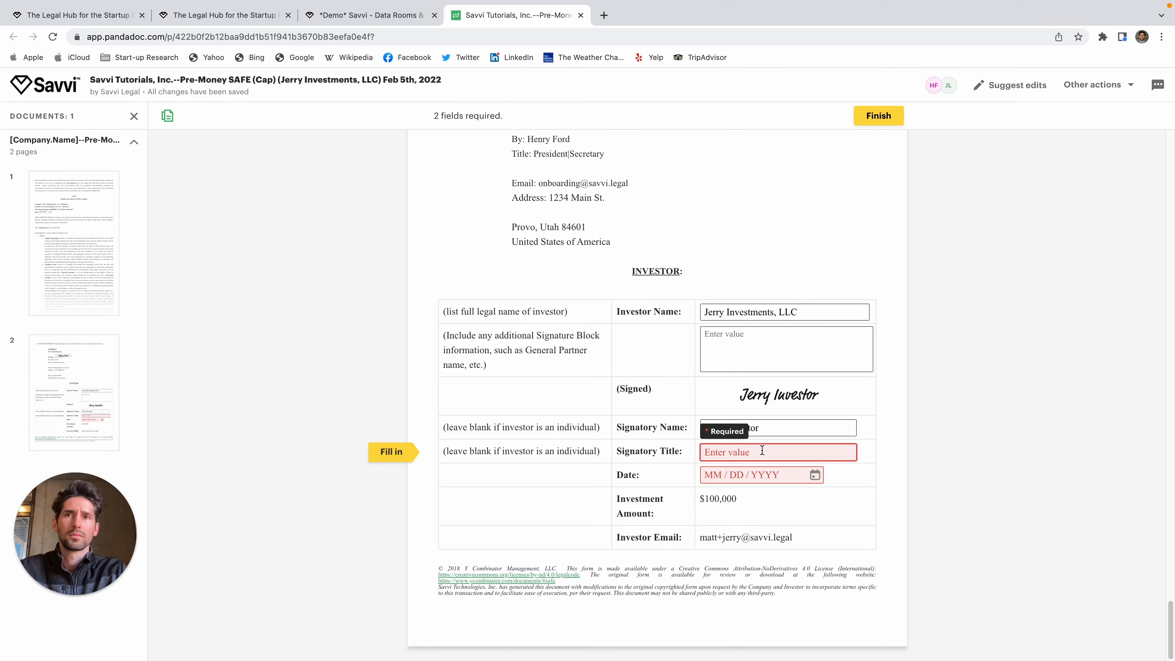
Step: Set the title to 'Partner', date it today, finish signing, and return to Savvi
type("Partner")
left_click(750, 492)
left_click(794, 447)
left_click(879, 116)
left_click(581, 15)
left_click(879, 290)
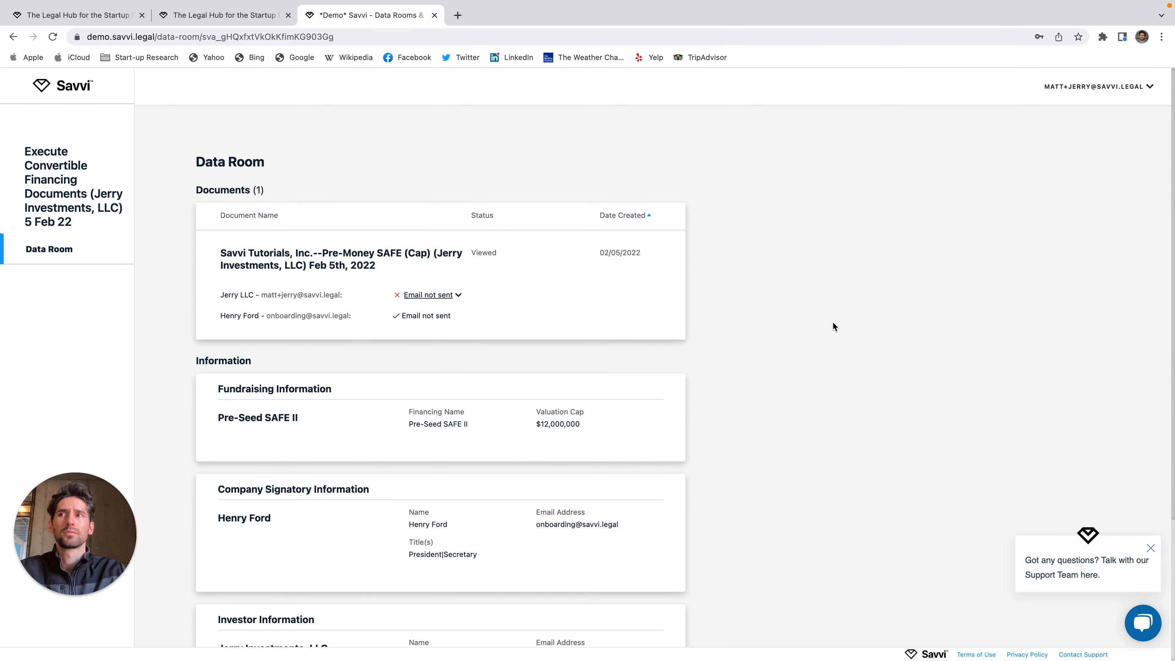
Step: Reload the data room, view the completed signed SAFE, then open the account menu
left_click(56, 38)
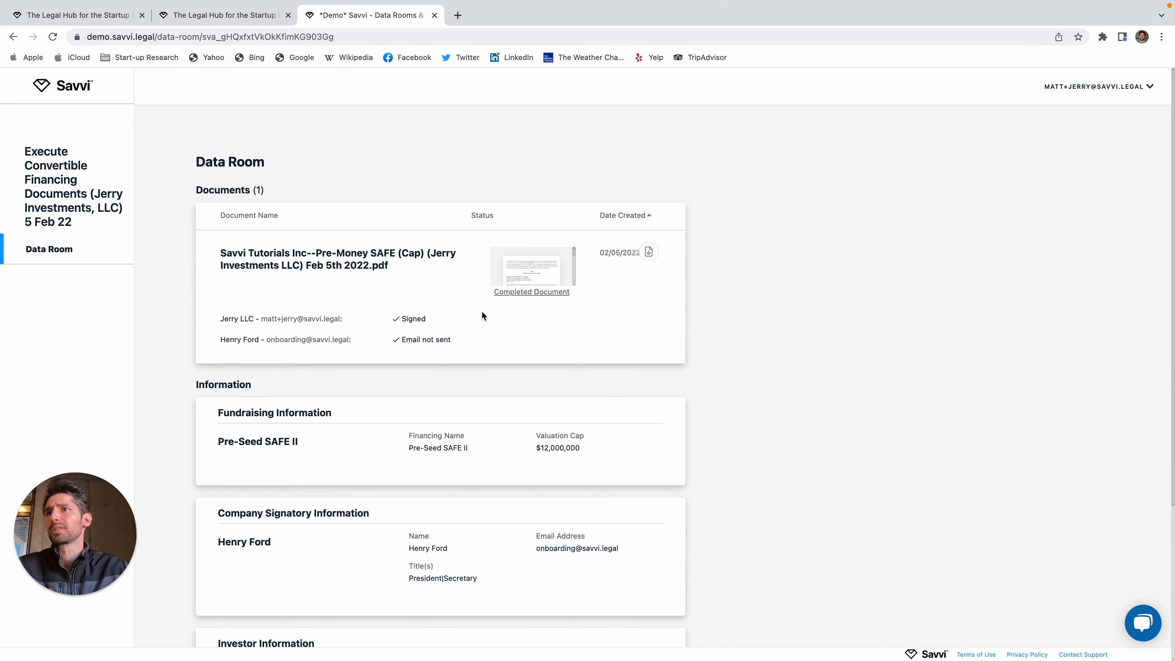
left_click(549, 277)
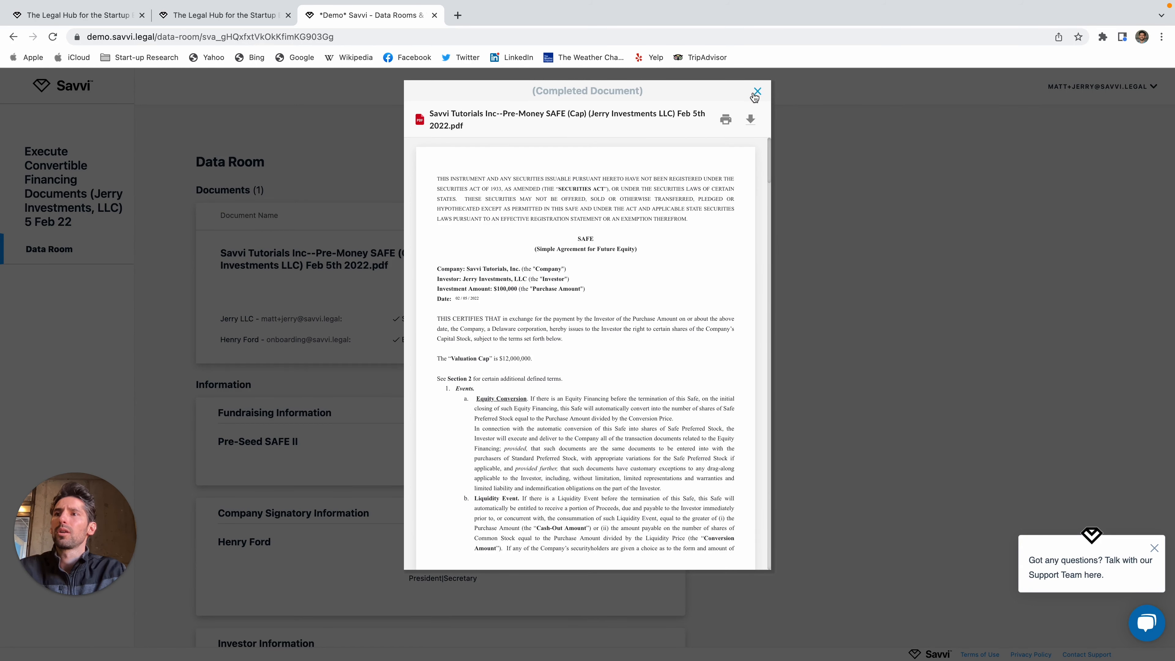
left_click(756, 91)
scroll(530, 361, "down", 5)
scroll(533, 360, "up", 5)
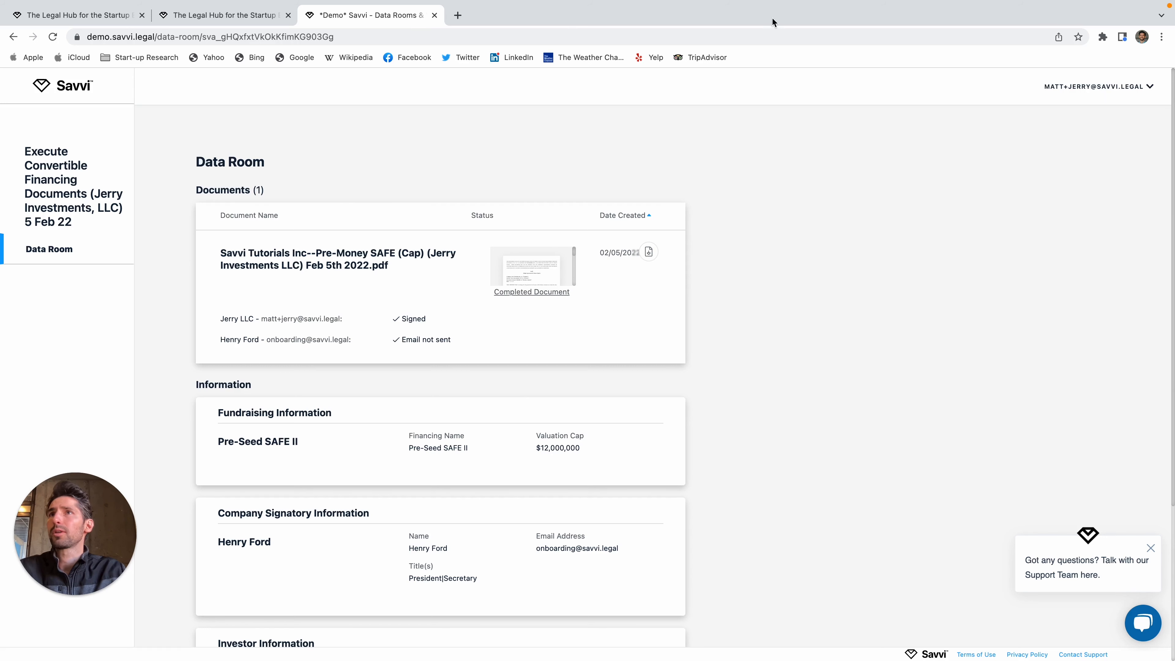
left_click(1124, 88)
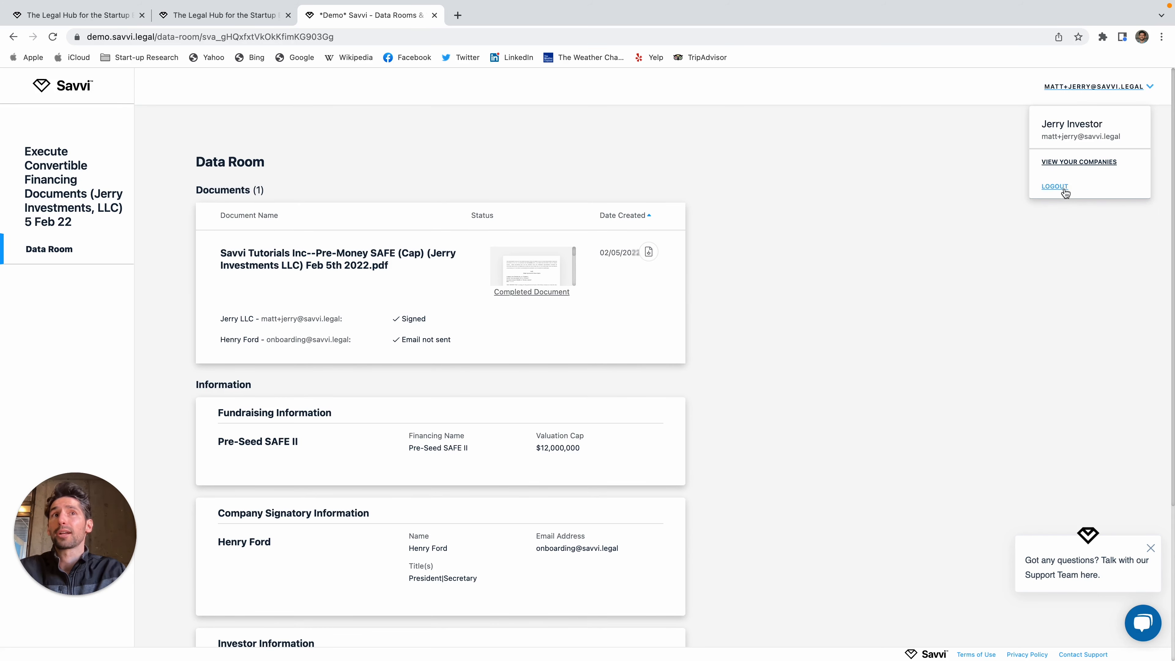
Step: Log out as the investor and log in to the Savvi Tutorials, Inc. company account
left_click(1055, 186)
left_click(600, 317)
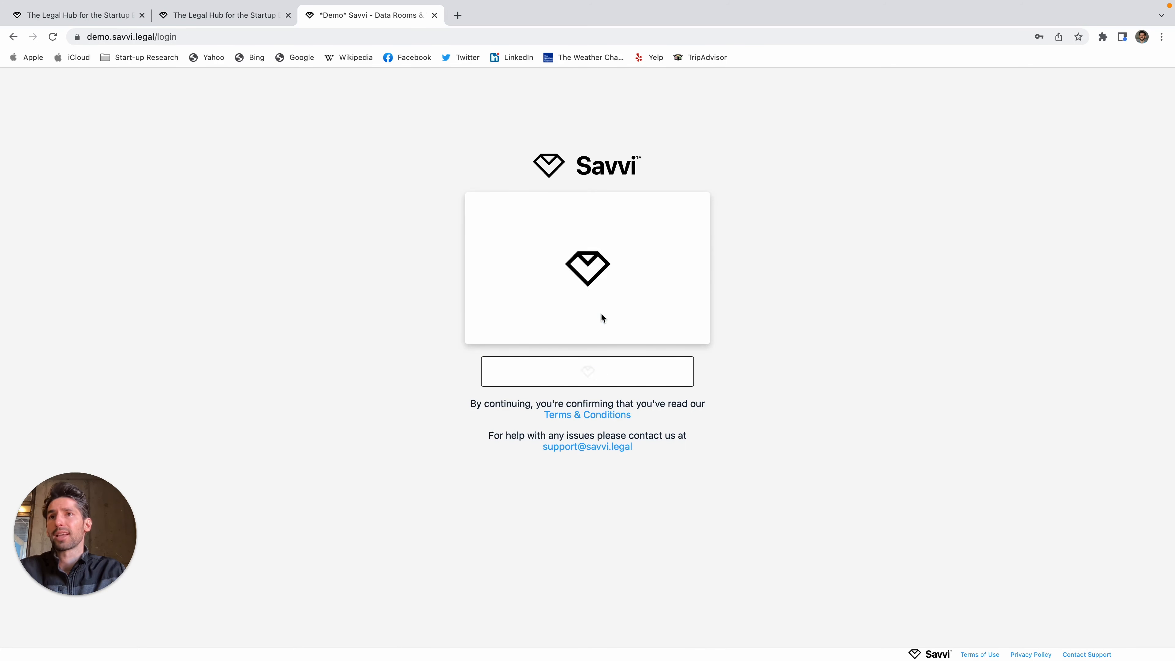
left_click(591, 378)
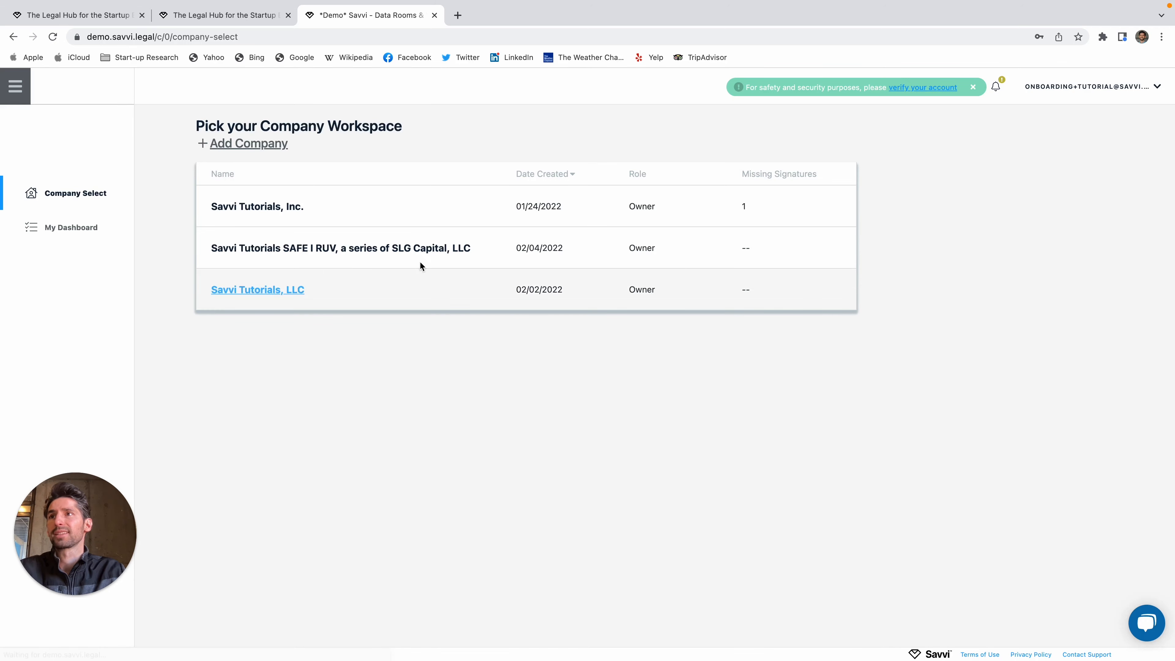
left_click(298, 214)
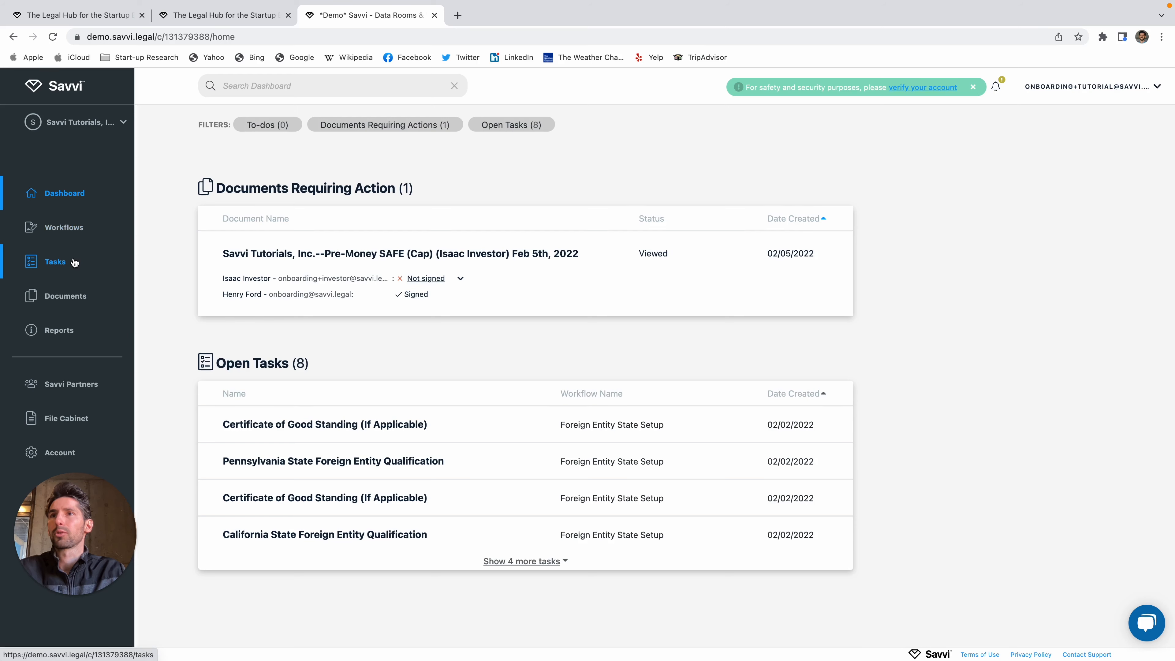
Step: Copy the individual investor's signing link from the dashboard and open their pending SAFE task
left_click(609, 267)
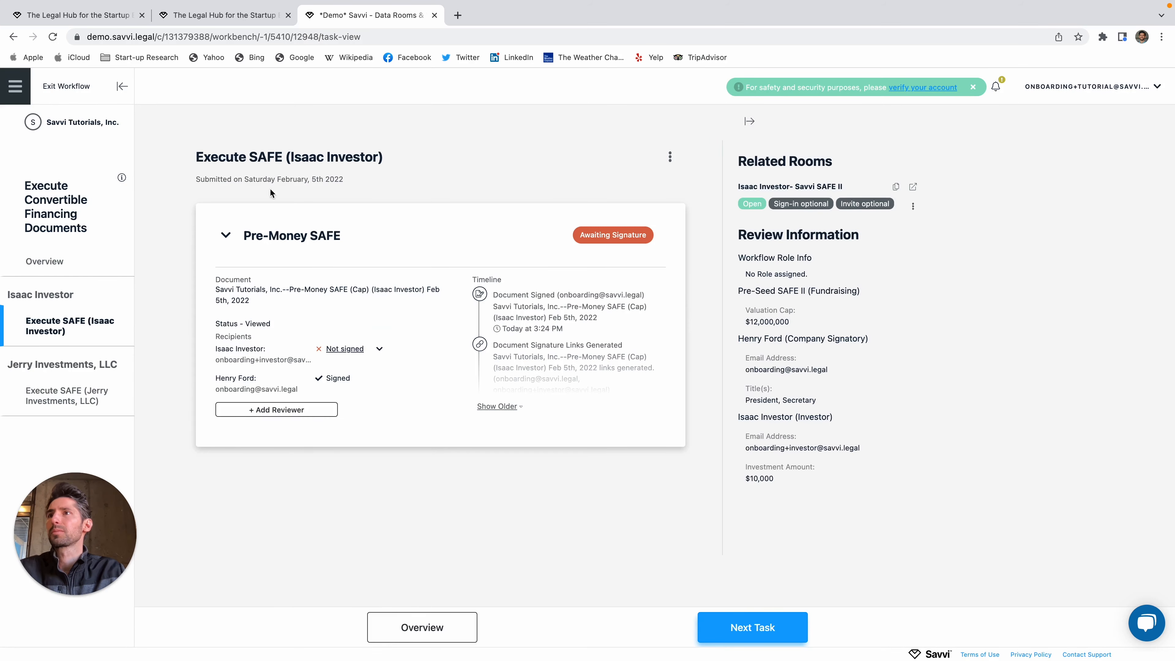
left_click(76, 87)
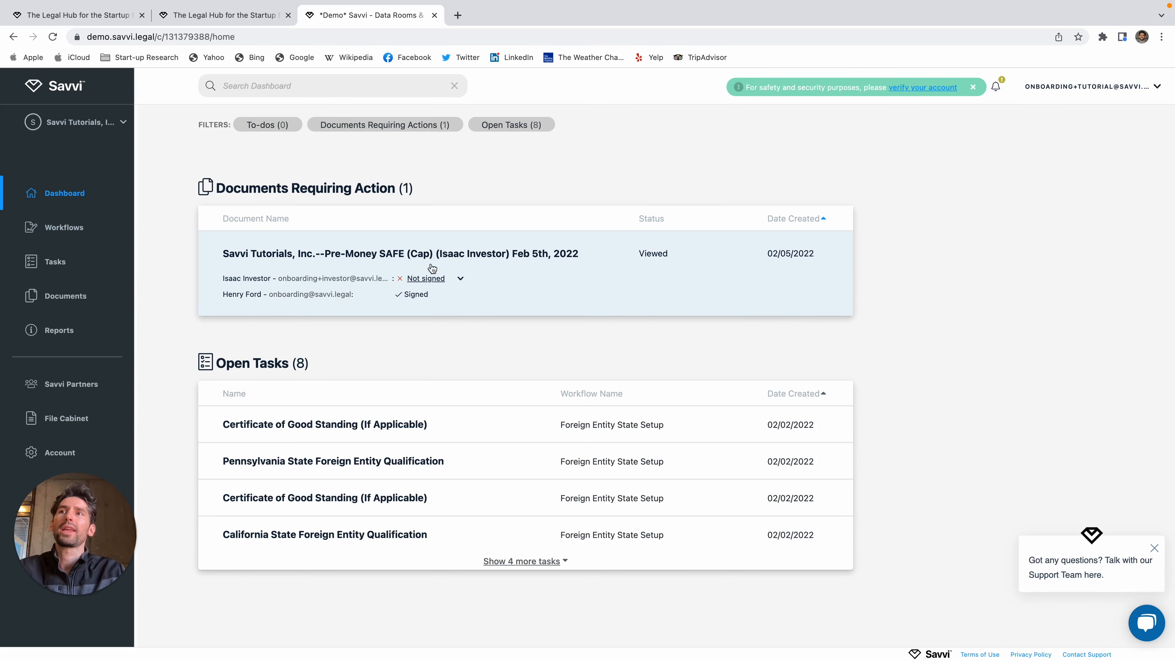
left_click(448, 284)
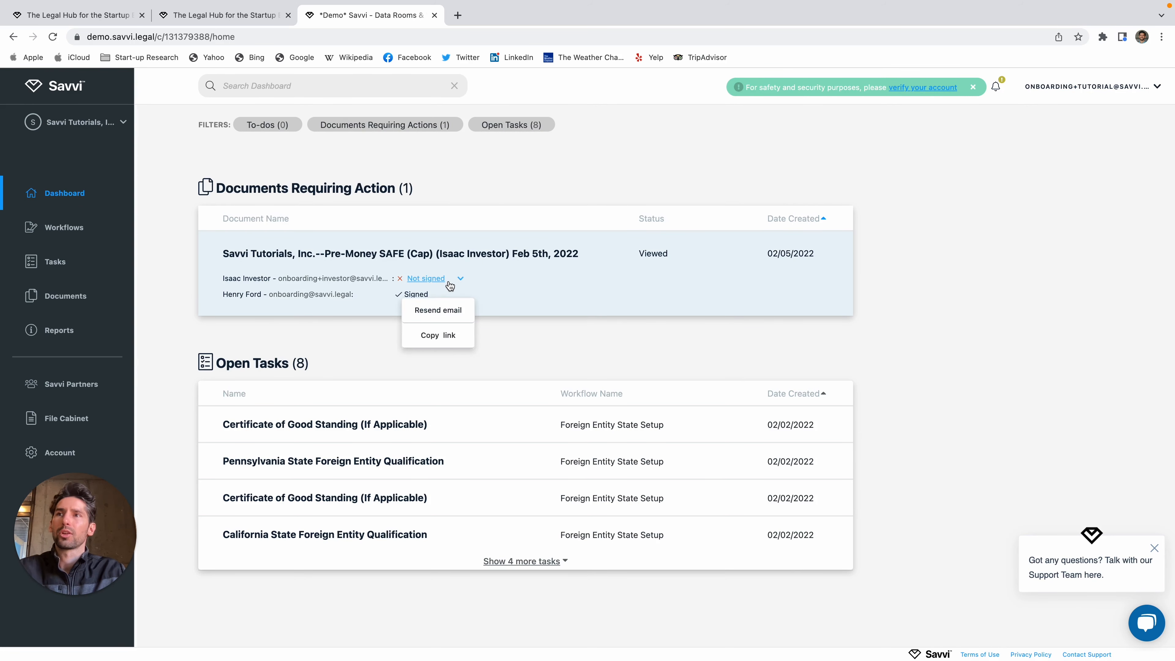
left_click(434, 336)
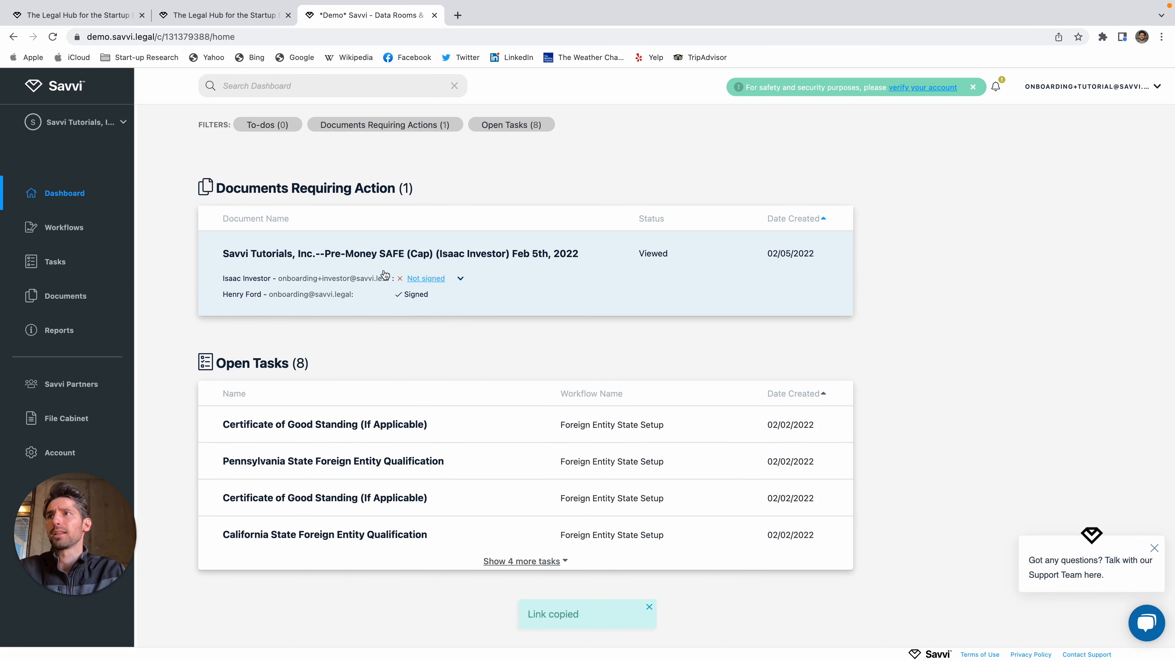
left_click(580, 278)
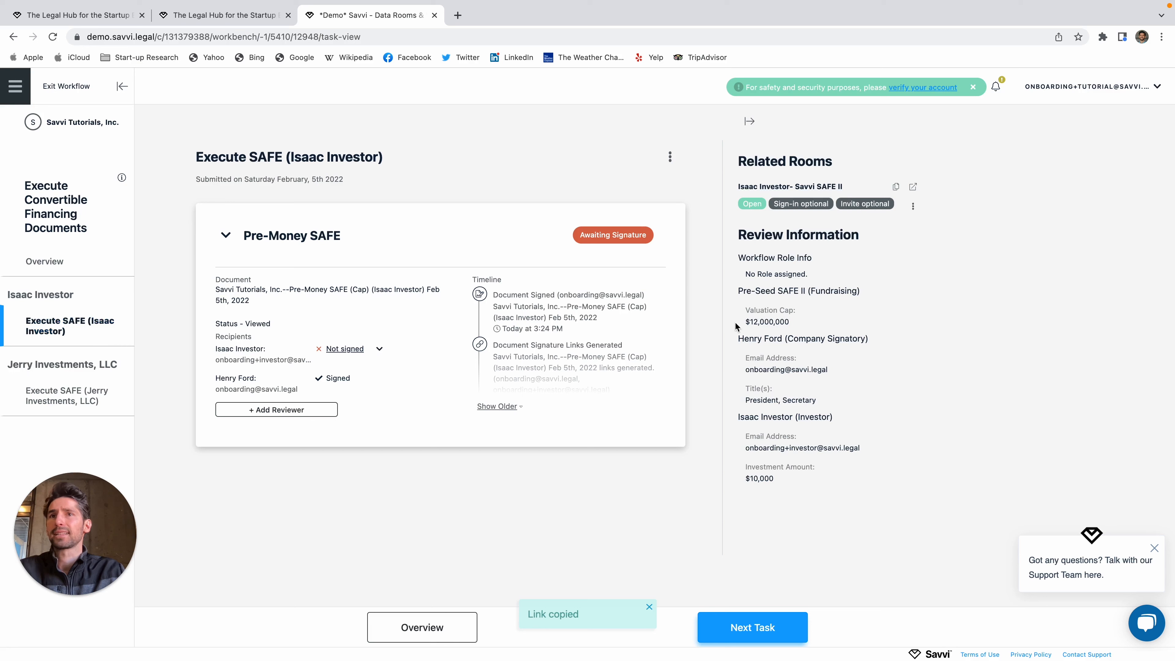
Step: Review the completed Execute SAFE task for Jerry Investments, LLC
left_click(82, 399)
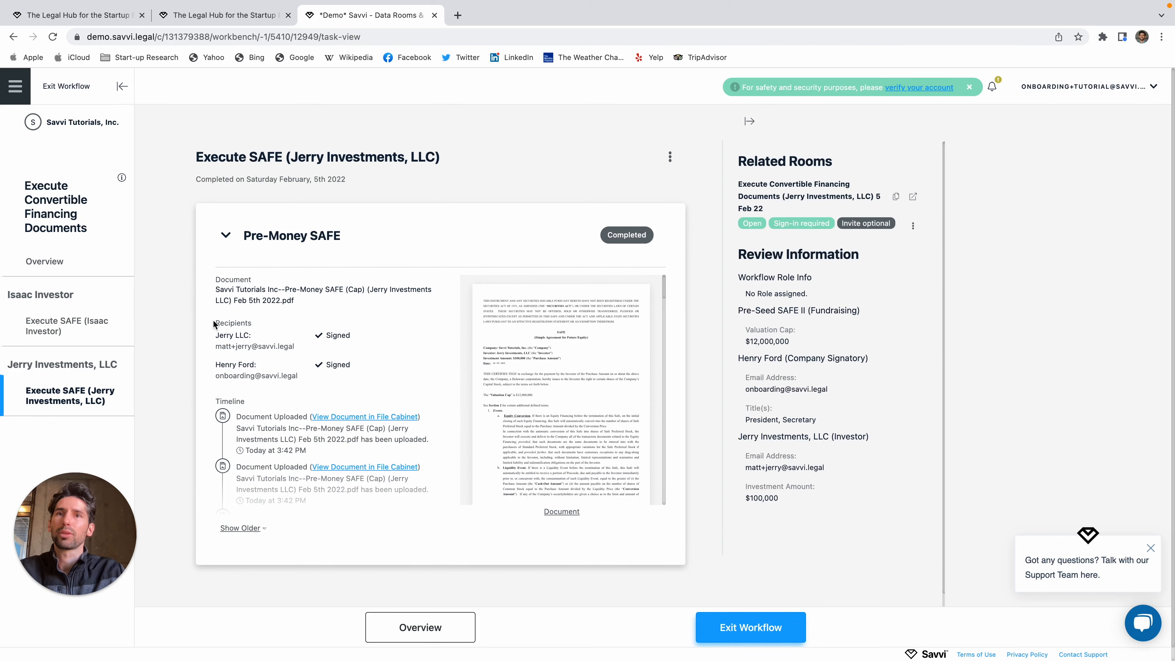
scroll(547, 432, "down", 3)
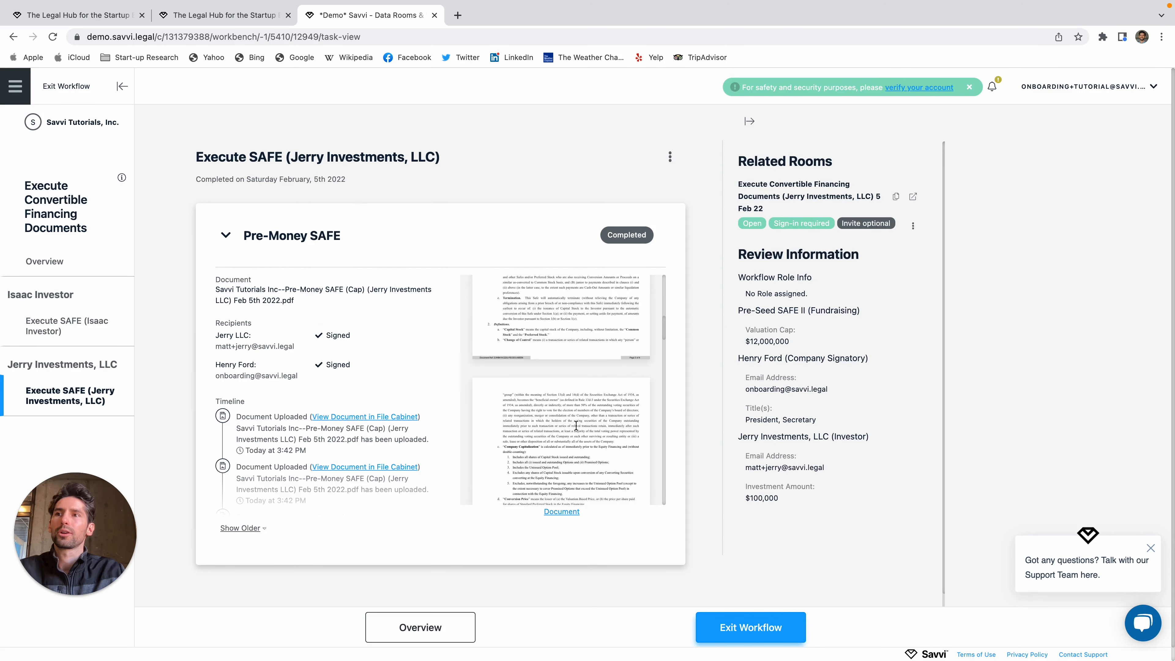
left_click(58, 324)
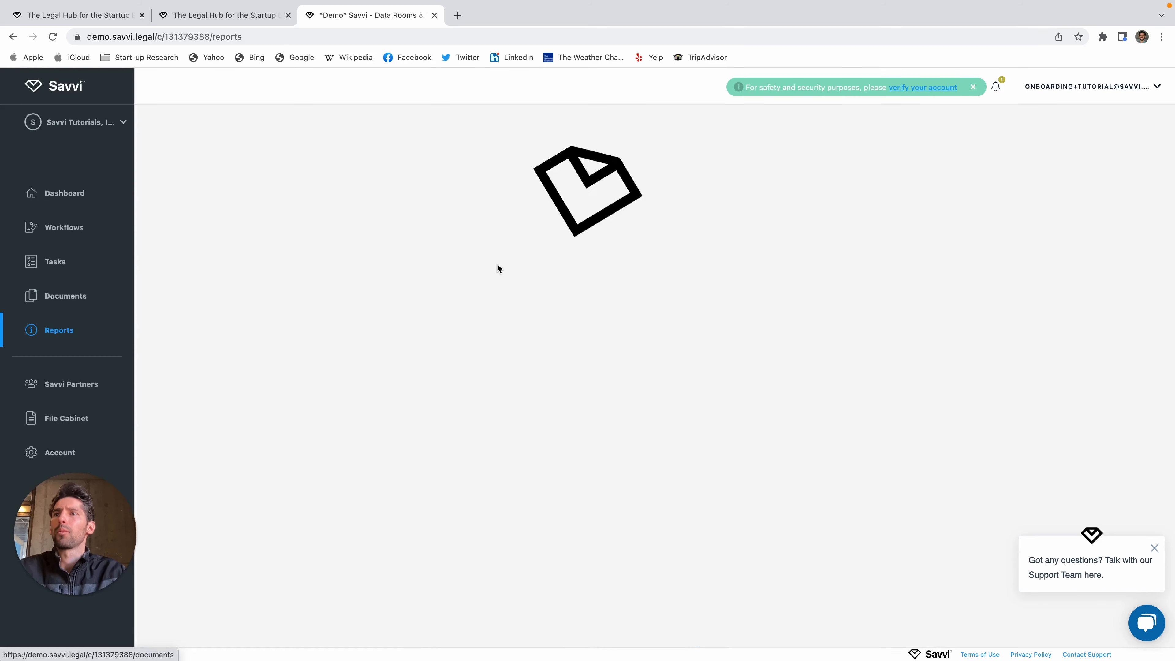
Step: Review the Reports investments, including the $100,000 one, and toggle the Investments filter on and off
scroll(498, 264, "down", 10)
scroll(497, 262, "down", 20)
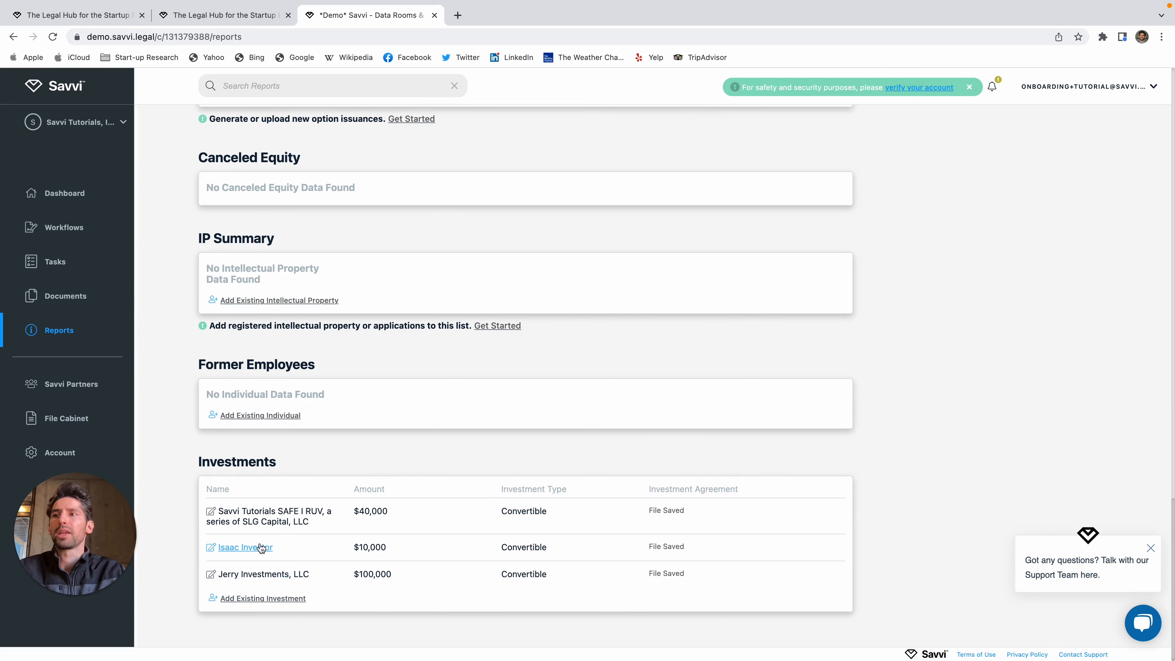
double_click(203, 461)
left_click_drag(643, 514, 866, 580)
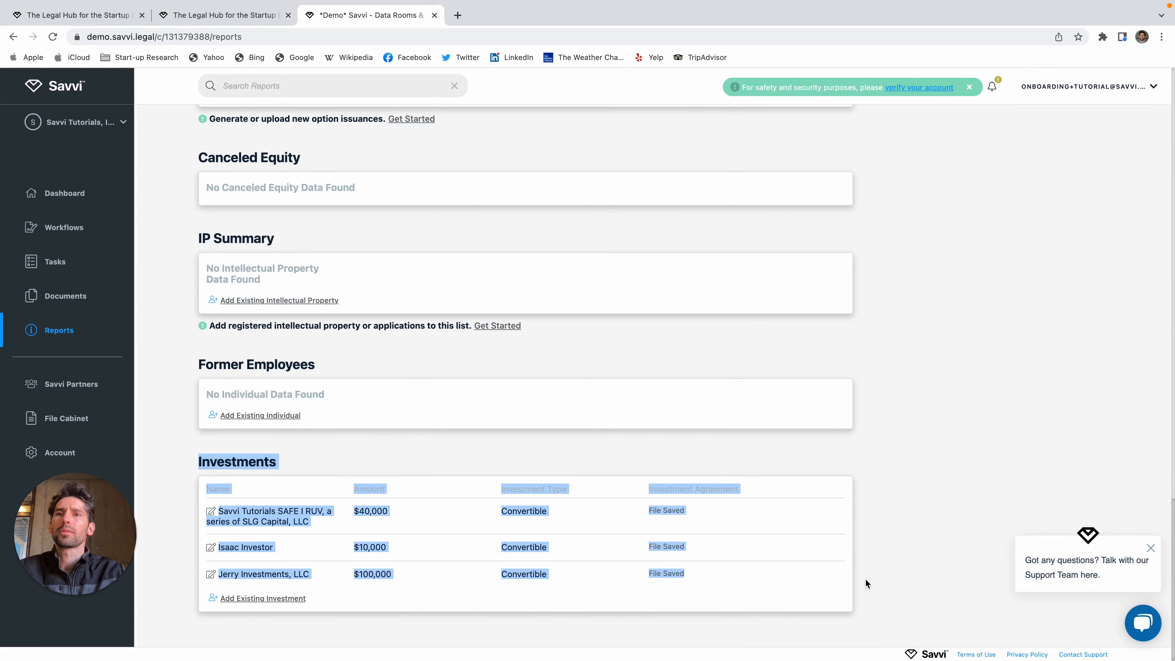
left_click(817, 487)
scroll(669, 445, "up", 20)
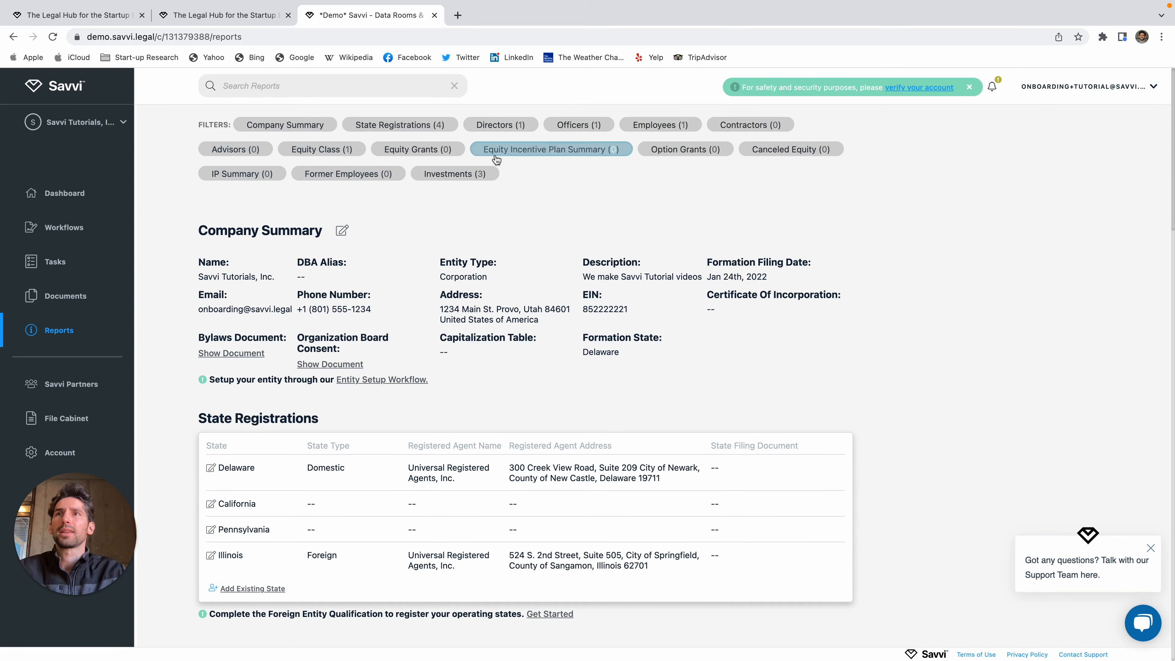
left_click(478, 173)
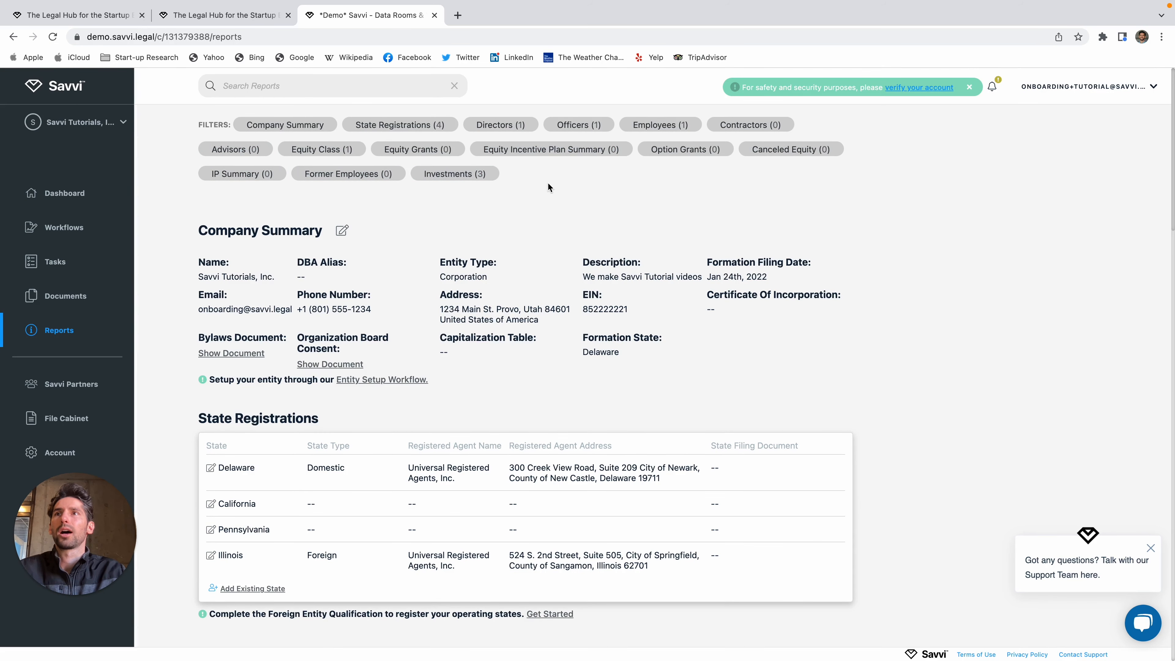
left_click(467, 175)
left_click(467, 175)
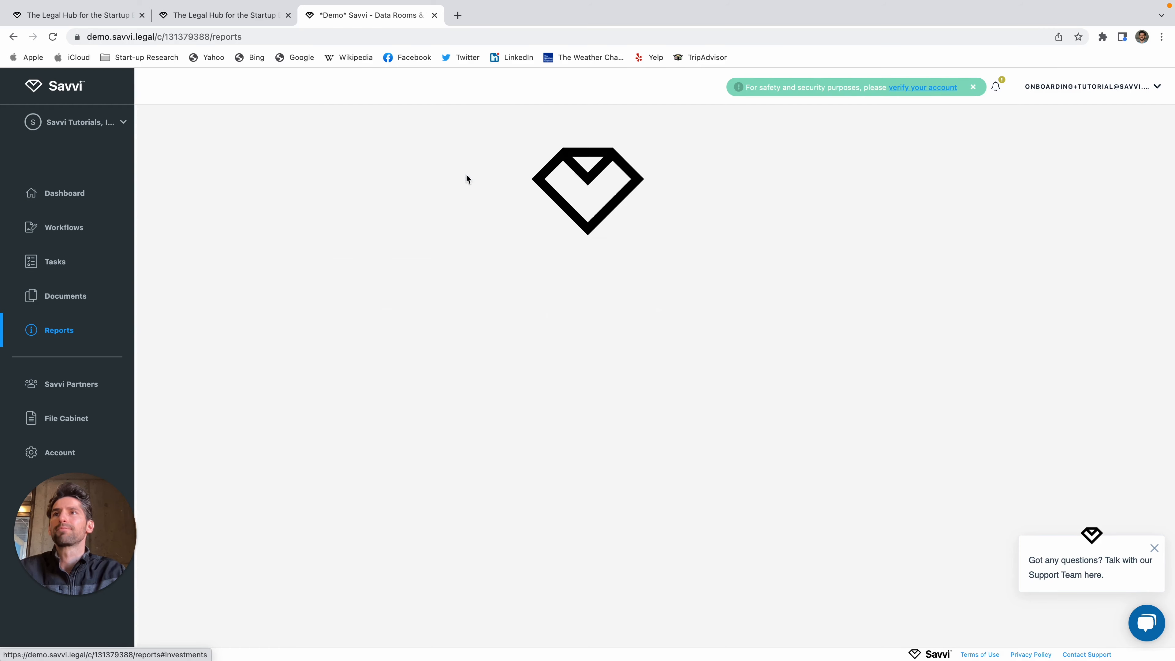
Step: Browse the File Cabinet folder, the Documents list and the Tasks list, then go back to the dashboard
left_click(70, 418)
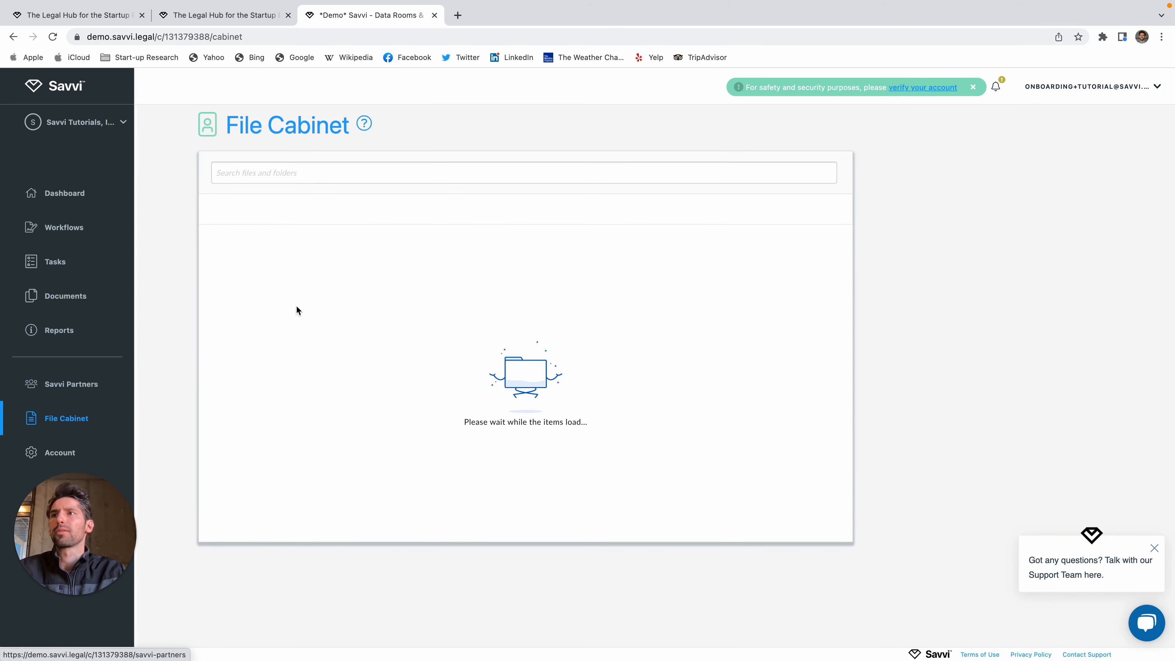
left_click(272, 266)
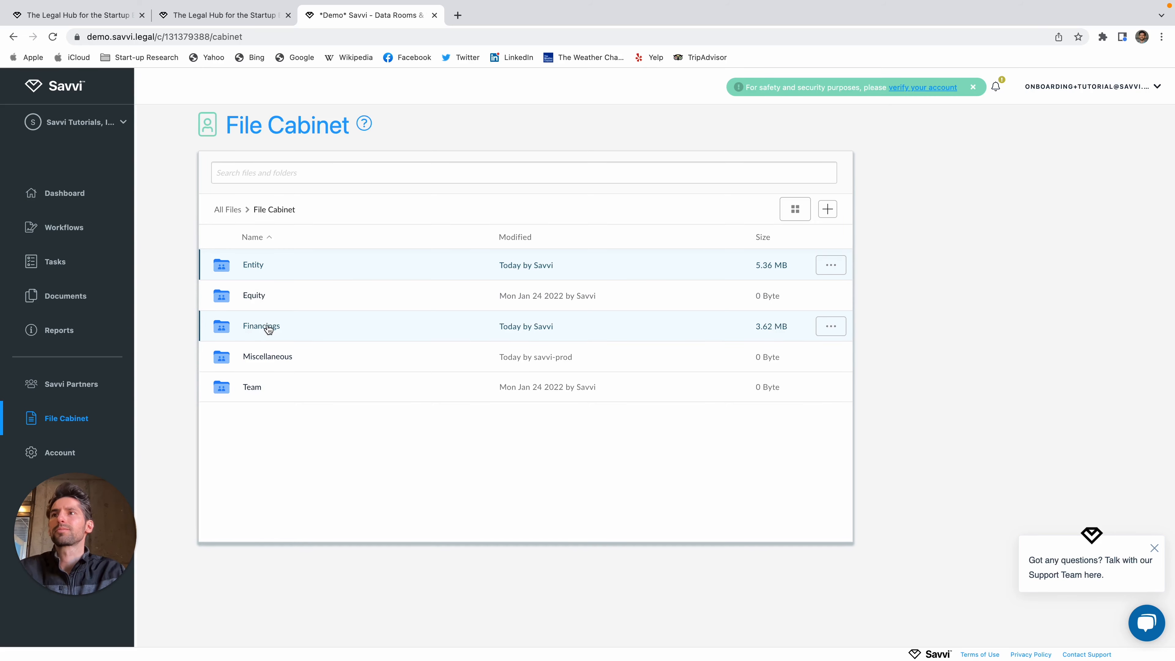
left_click(79, 297)
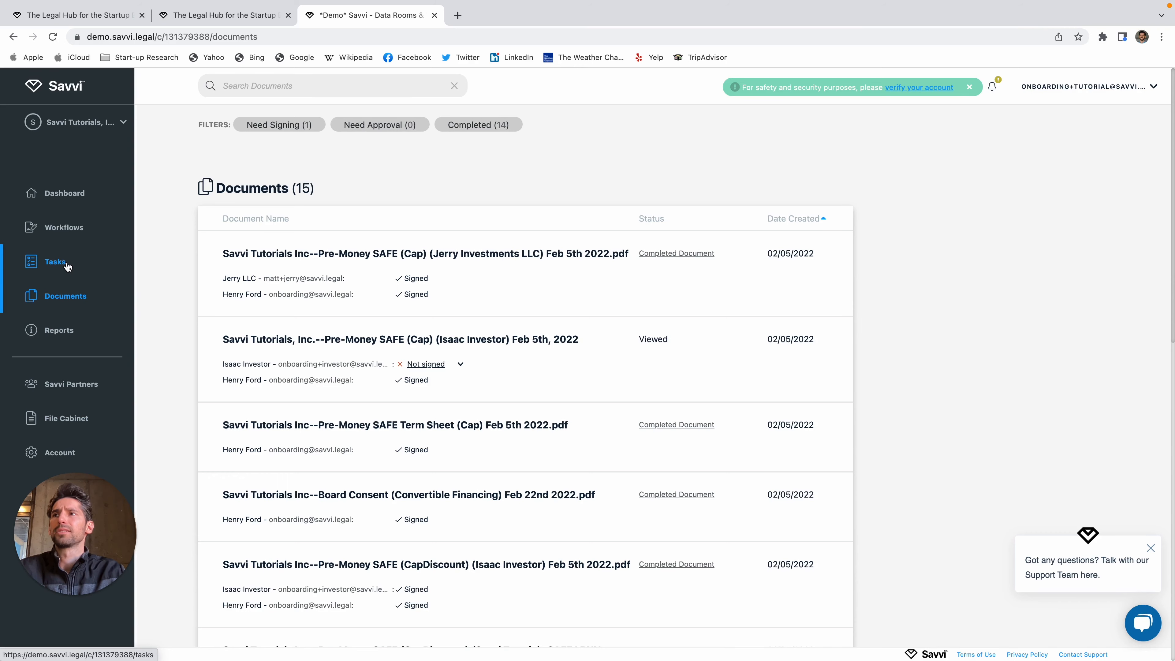
left_click(67, 266)
scroll(419, 383, "down", 5)
scroll(416, 384, "up", 5)
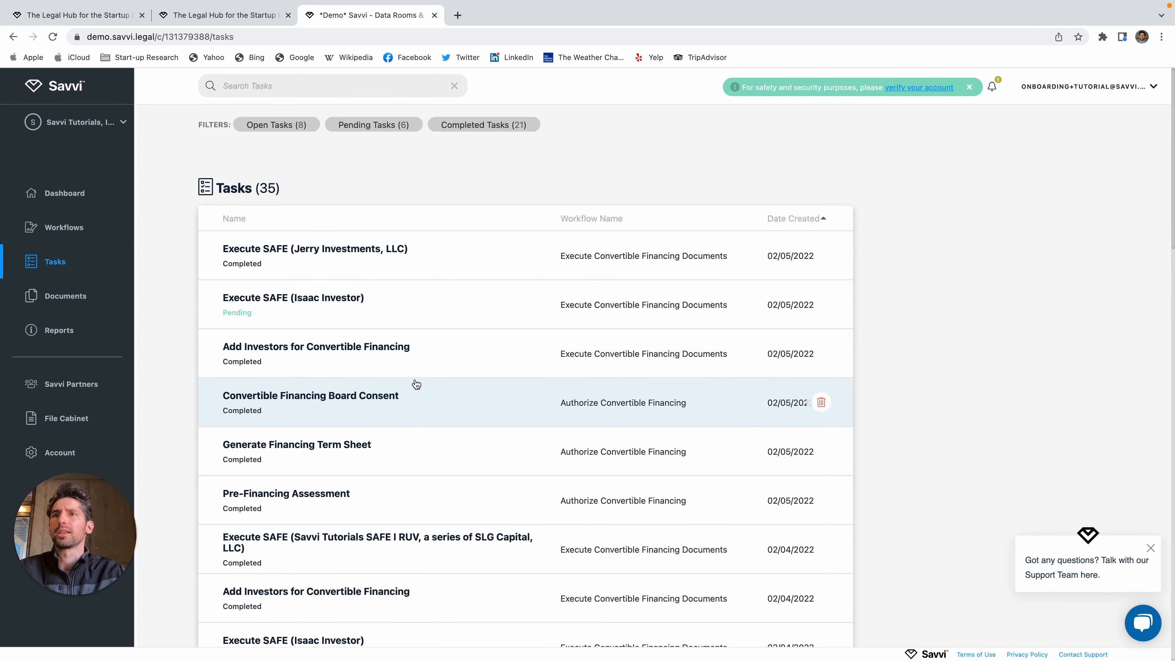
scroll(517, 480, "down", 1)
scroll(517, 480, "up", 1)
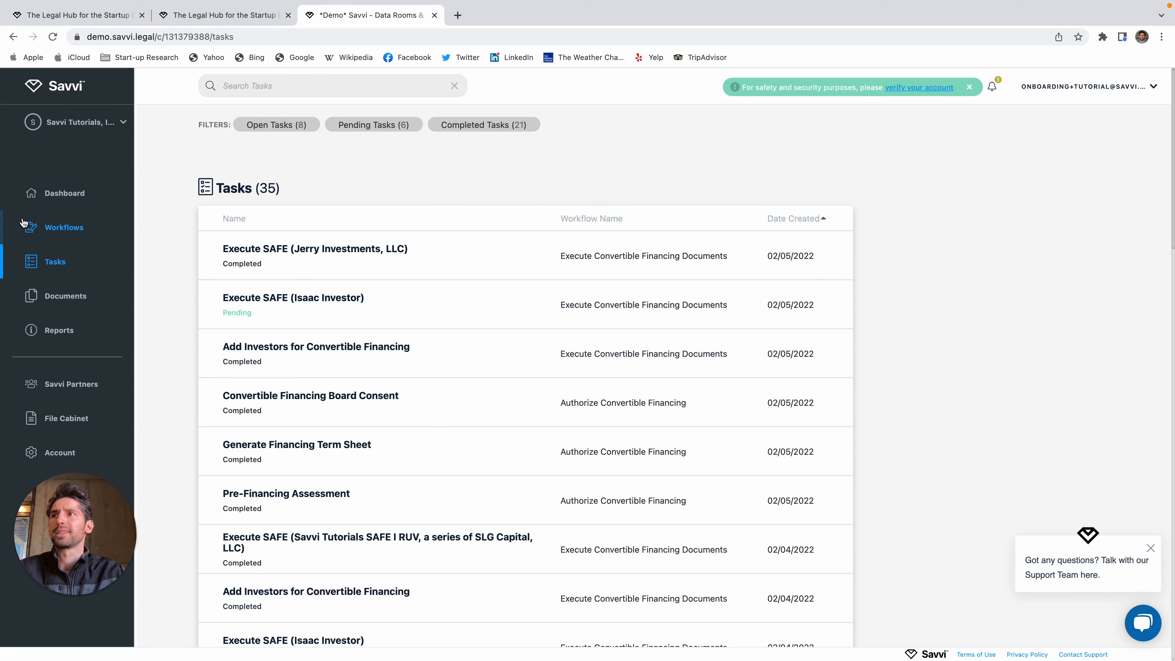
left_click(79, 198)
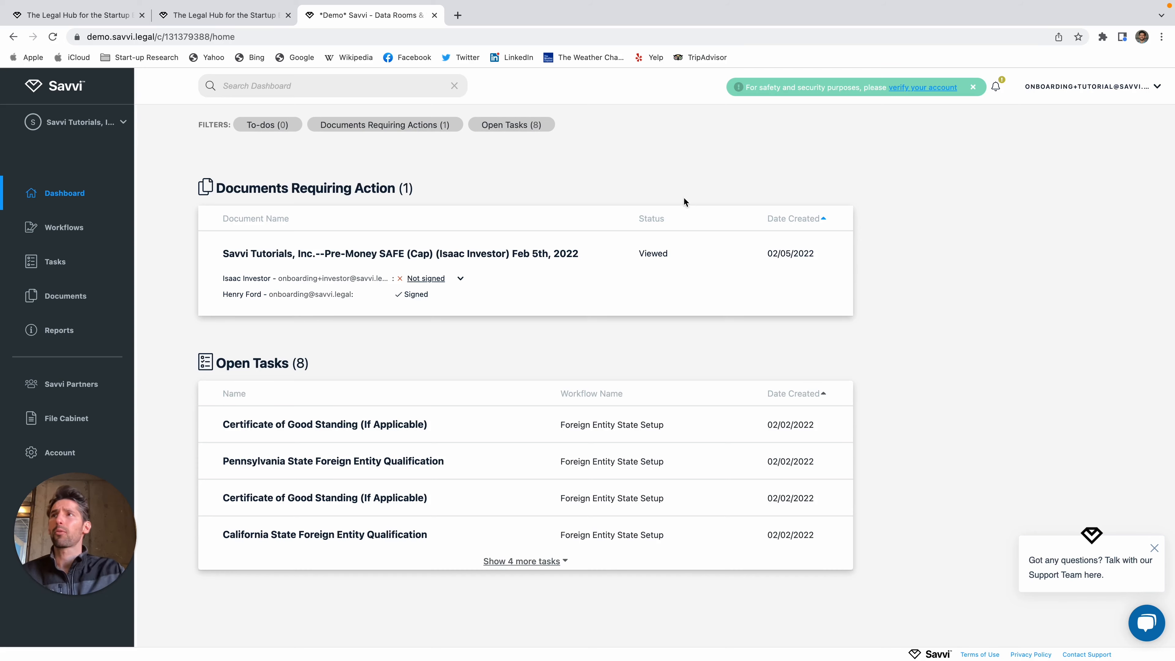
Step: Switch to Savvi Tutorials SAFE I RUV, view its 11 workflows, then return to the dashboard
left_click(94, 132)
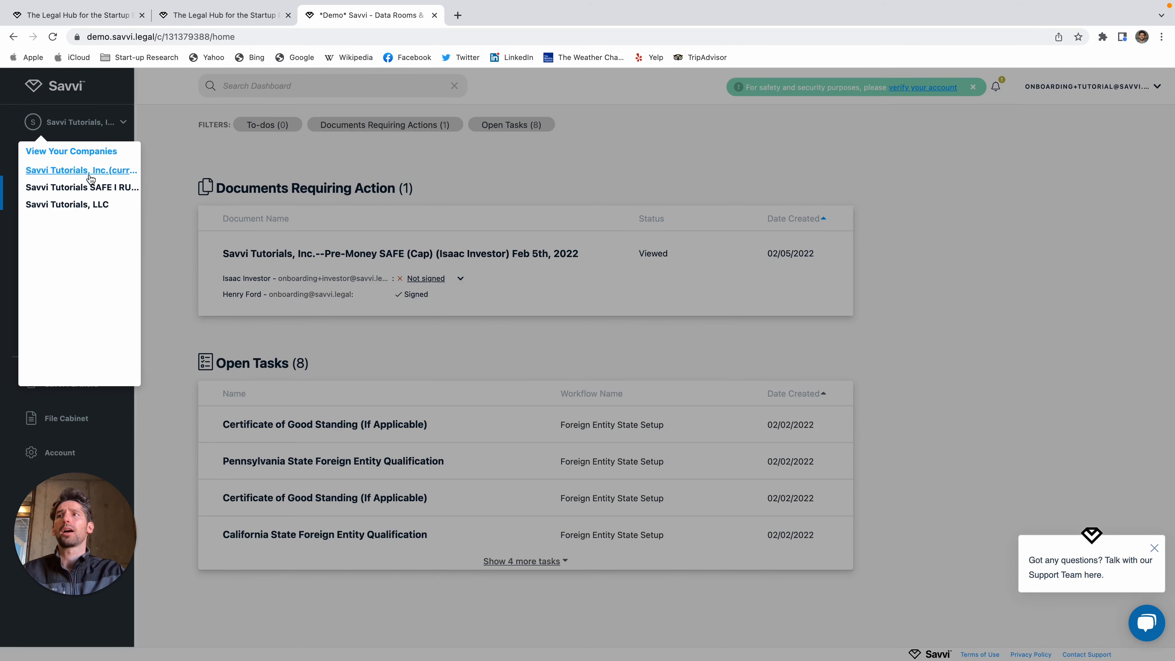
left_click(89, 189)
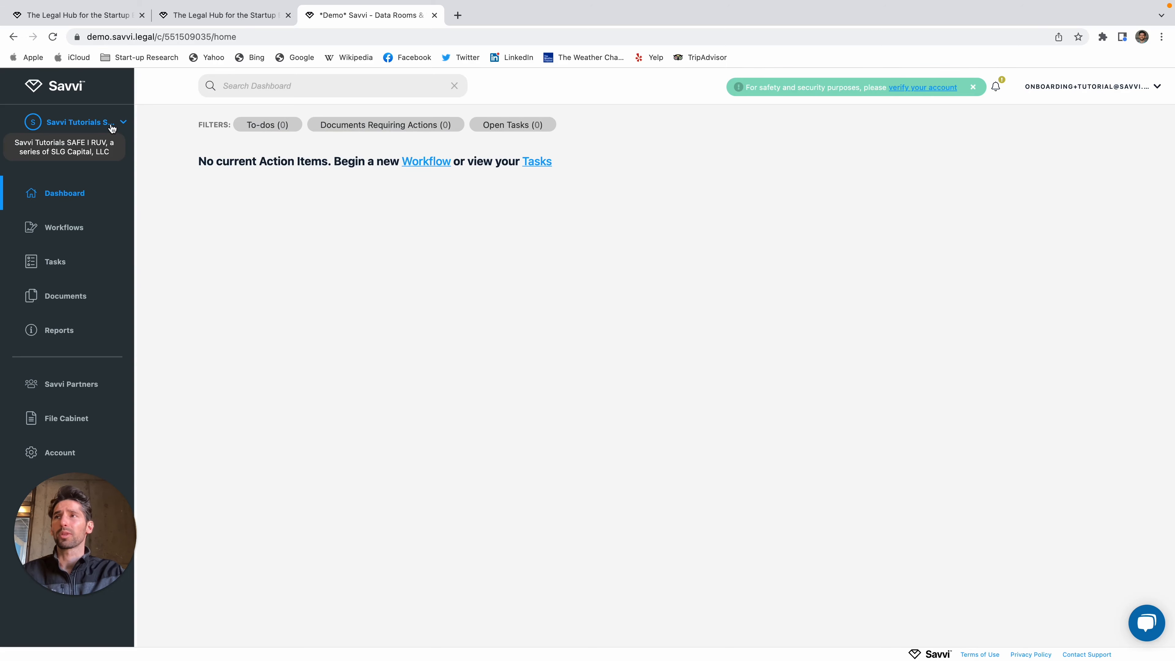
left_click(75, 237)
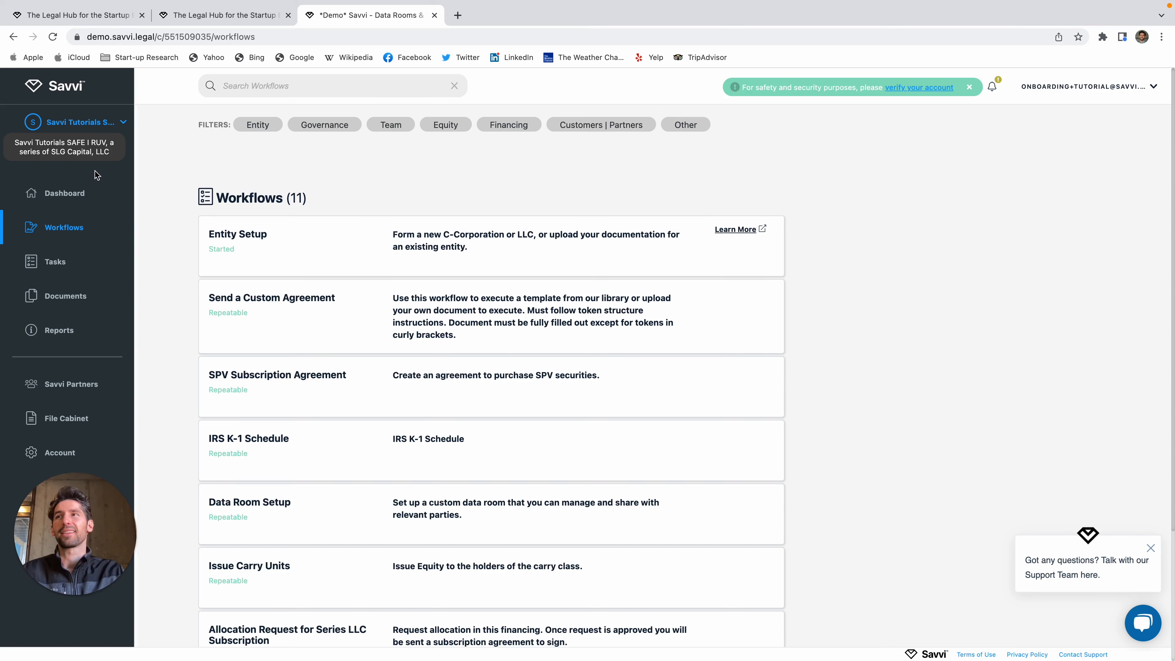
left_click(83, 195)
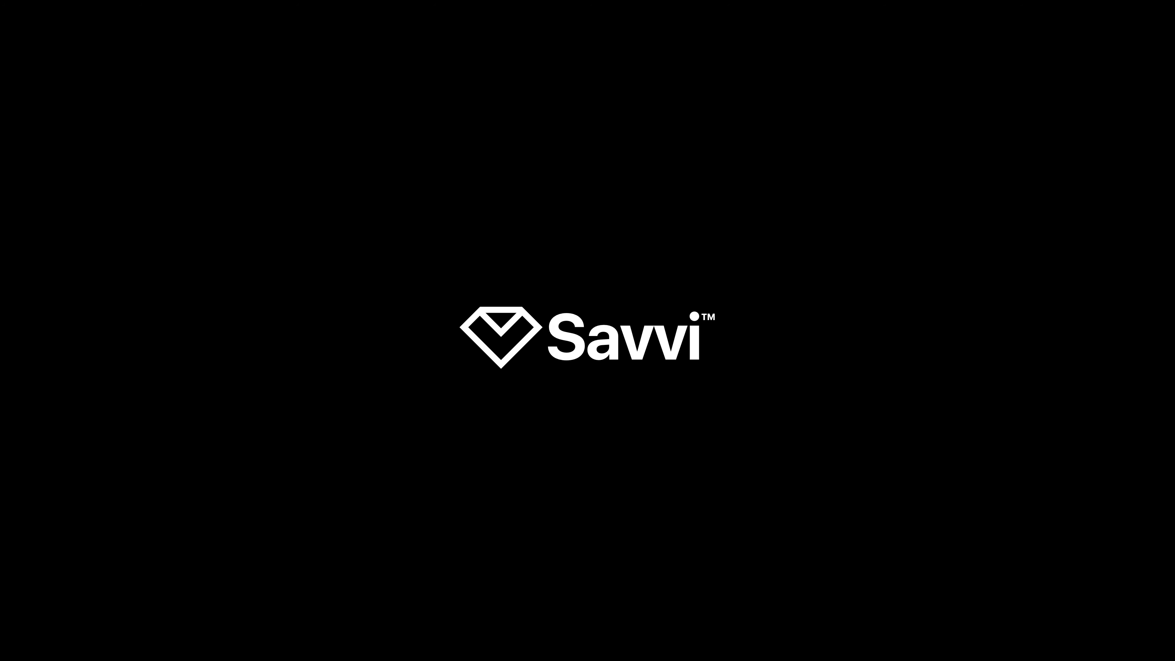